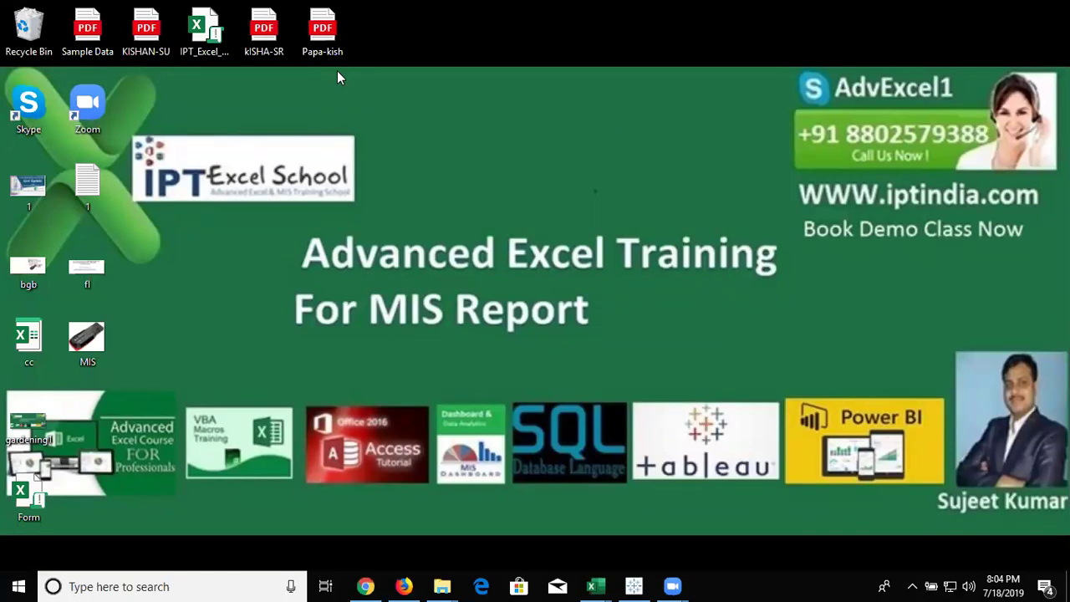
Step: Refresh the desktop and bring the Tableau 'Superstore [Read-Only]' window forward
left_click_drag(186, 481, 171, 505)
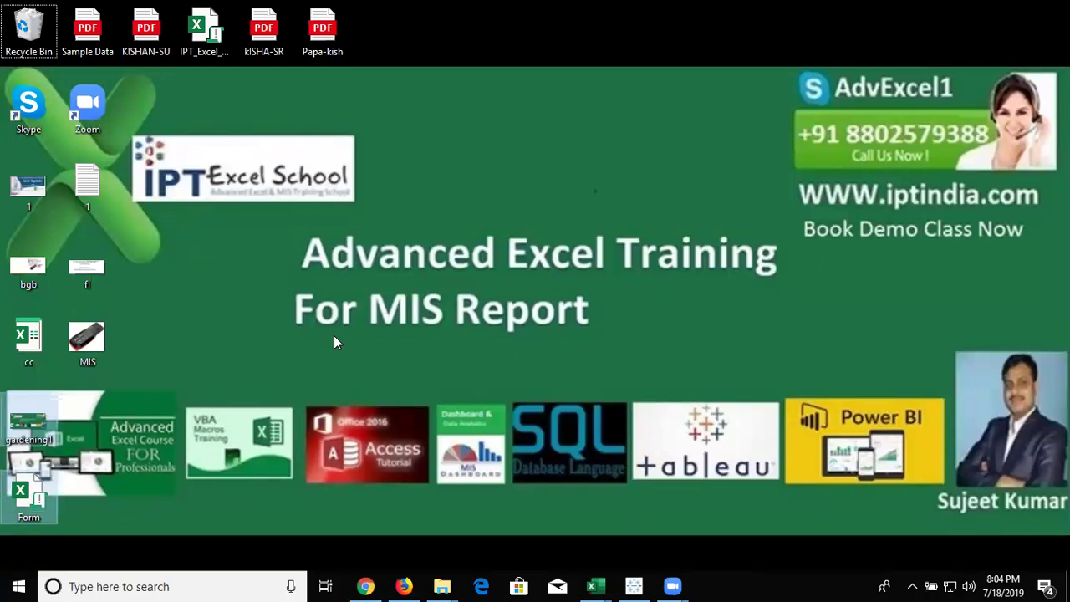
mouse_move(365, 586)
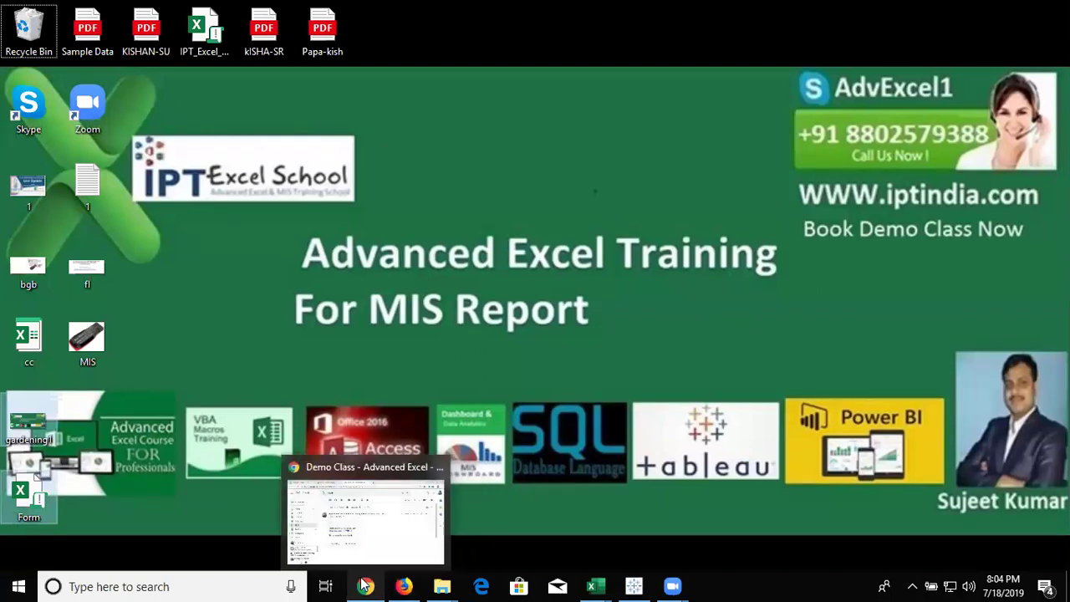
mouse_move(402, 584)
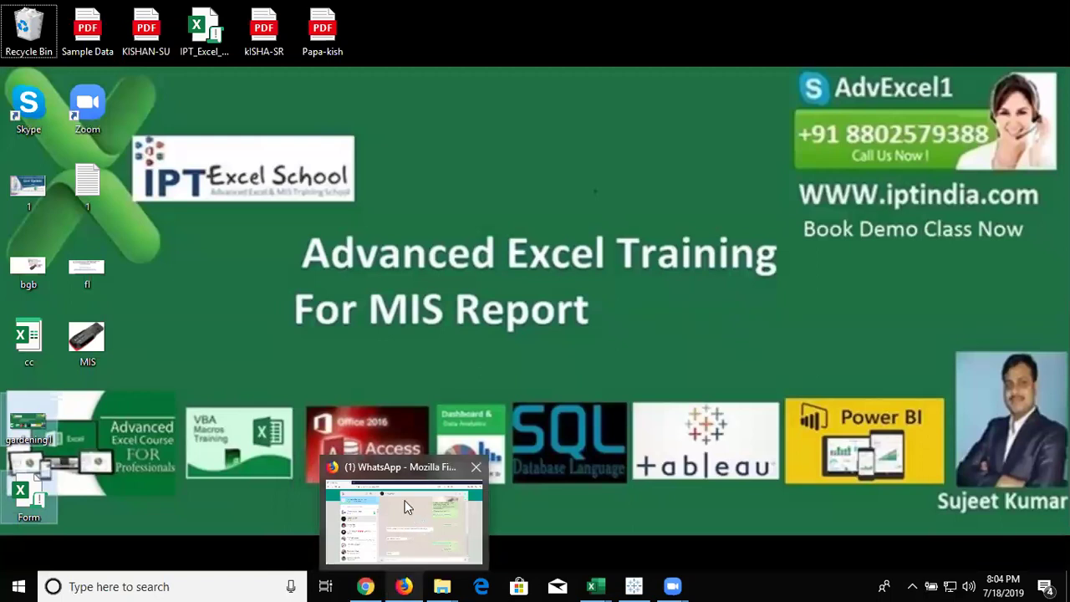
right_click(561, 197)
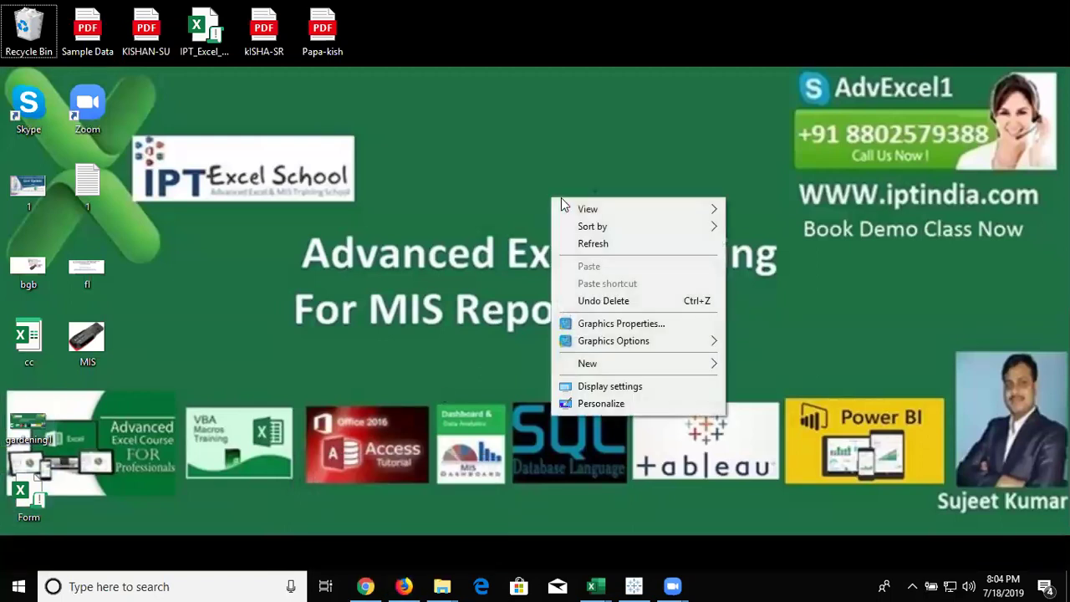
left_click(595, 244)
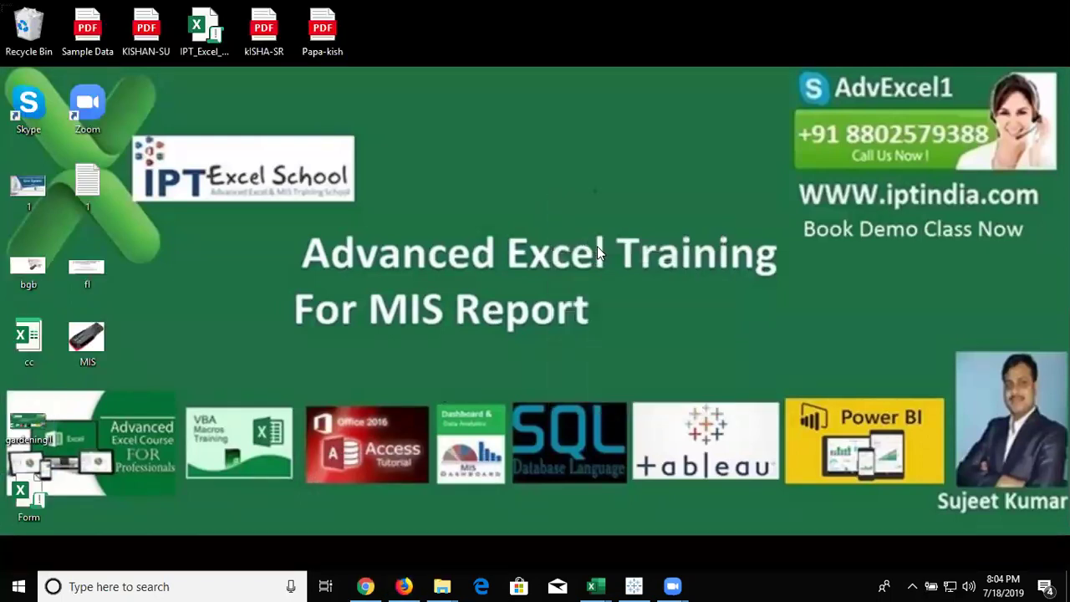
left_click(619, 585)
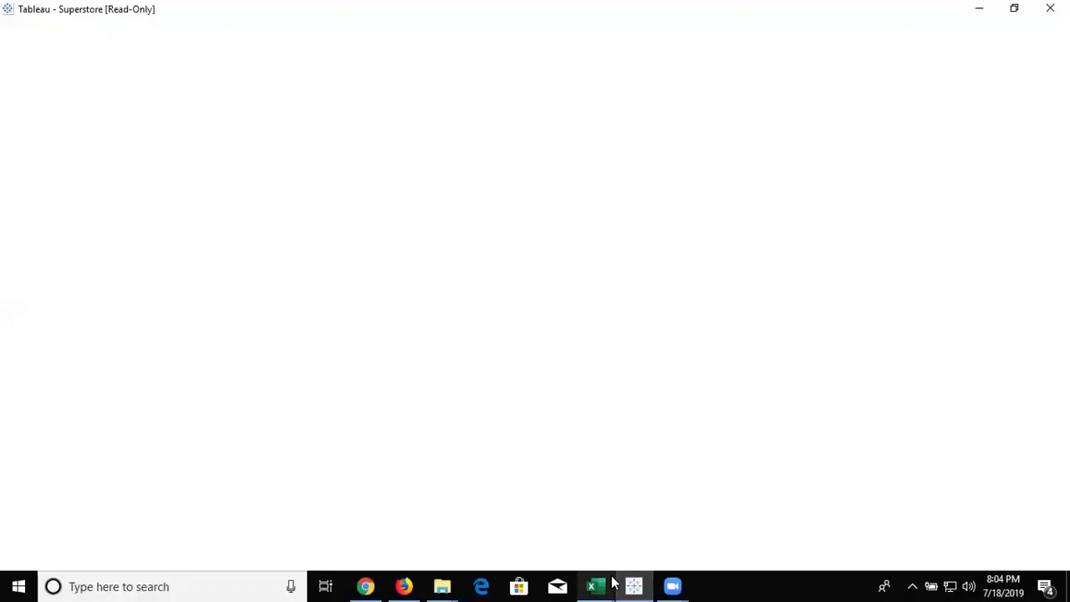
Step: Close the Tableau Superstore workbook, declining to save its changes
left_click(1036, 19)
left_click(503, 312)
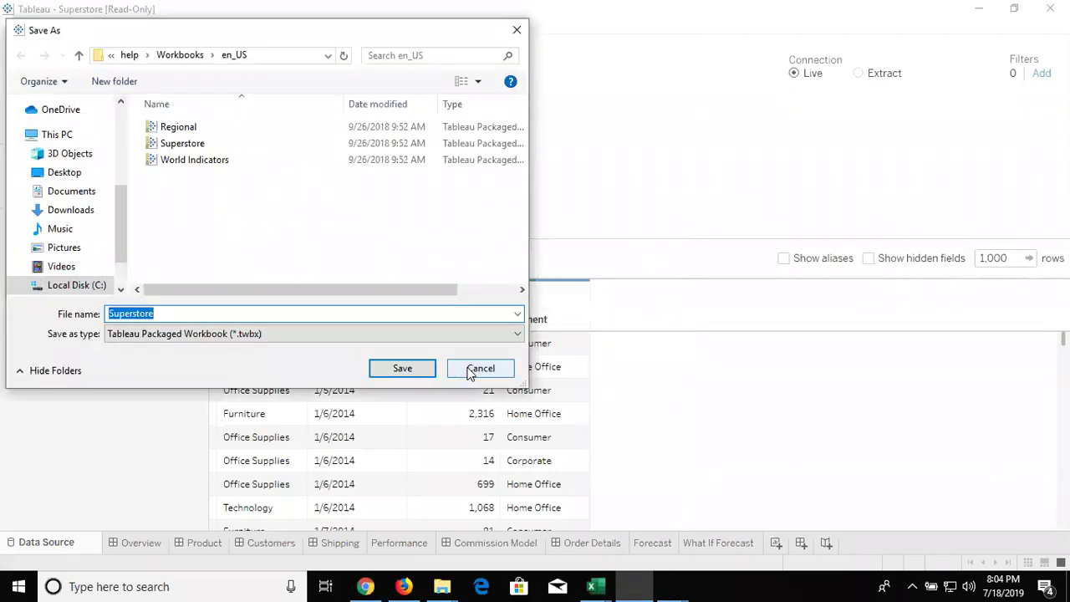
left_click(478, 369)
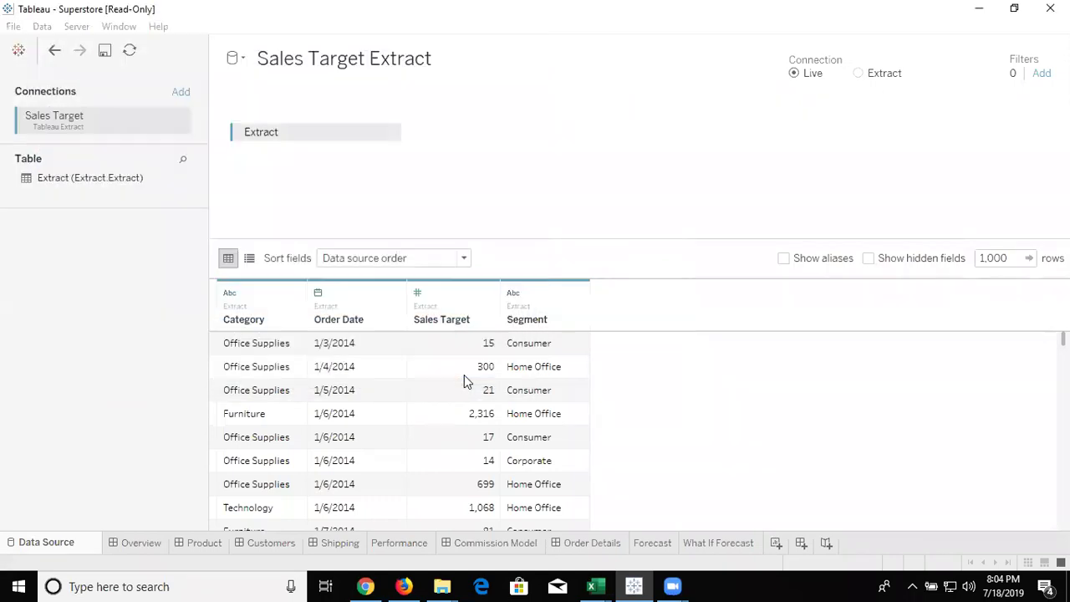
left_click(1049, 8)
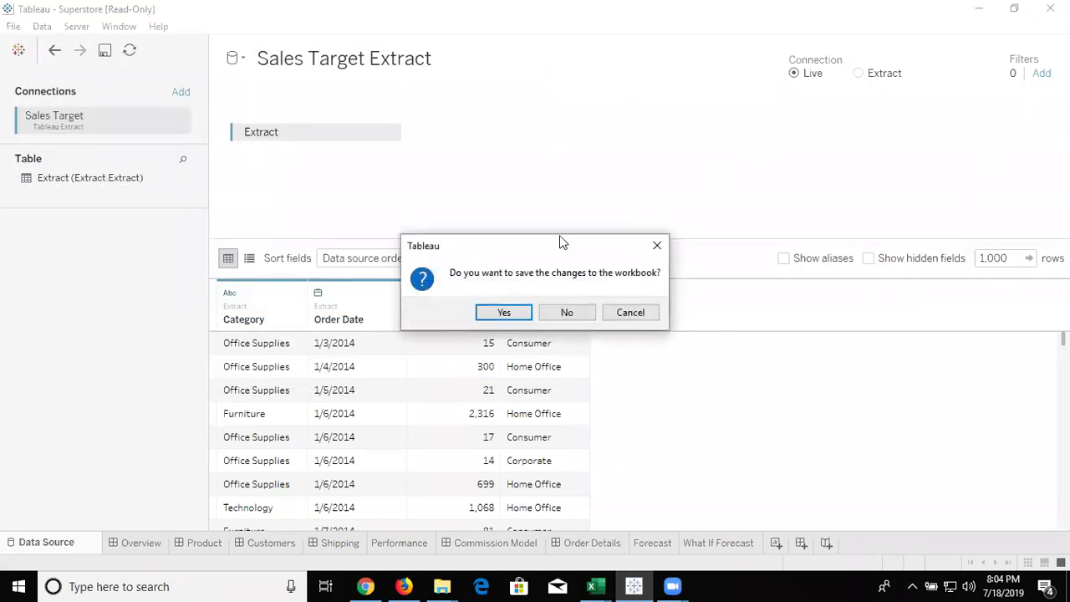
left_click(566, 312)
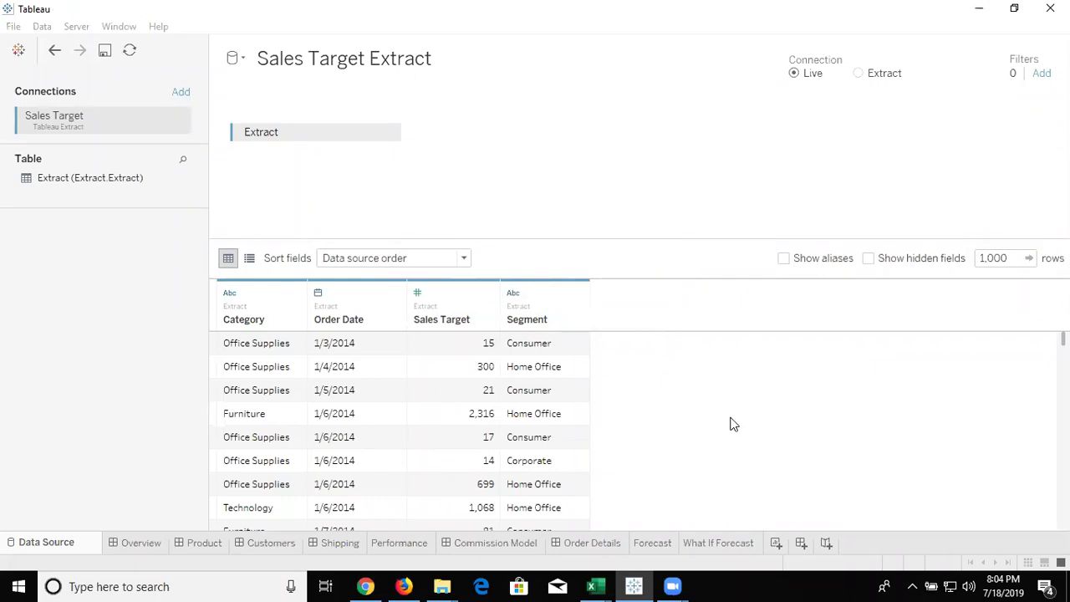
left_click(597, 584)
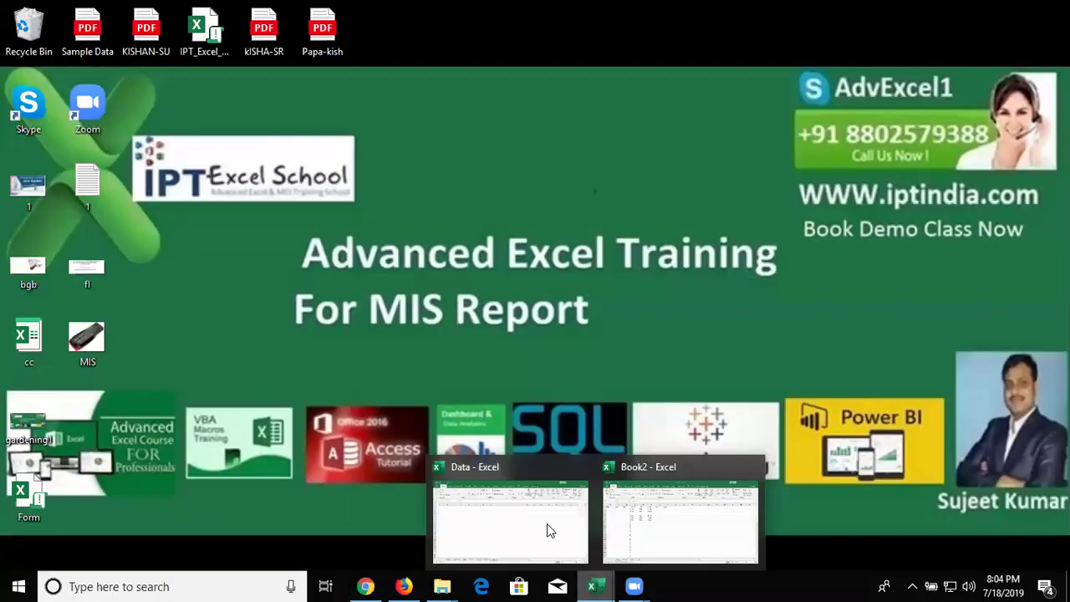
Step: Switch to the 'Data - Excel' workbook window from the taskbar
left_click(546, 526)
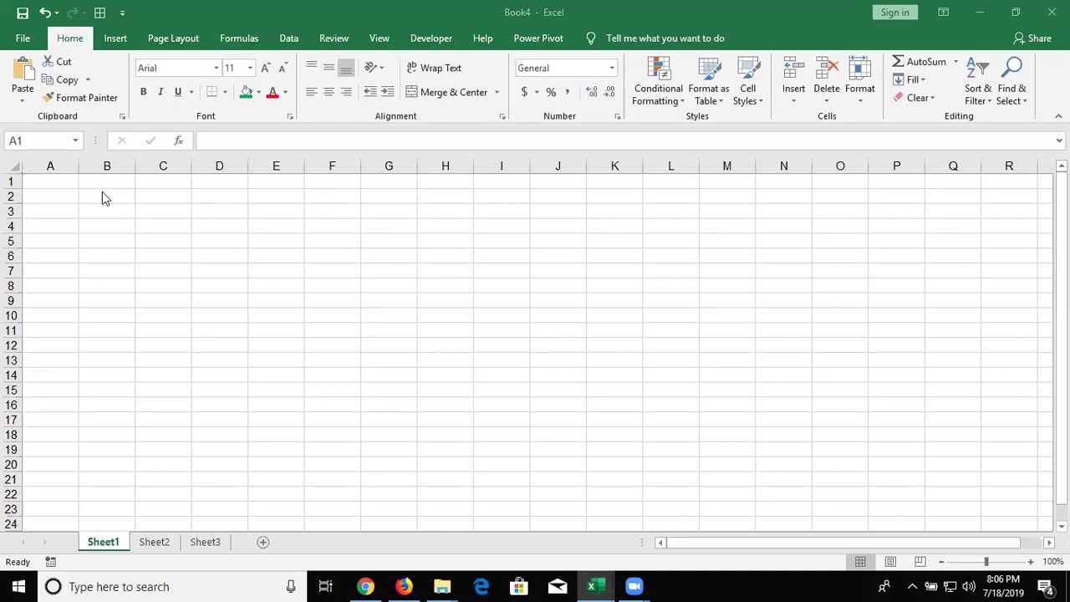
Step: Type 12346 into A1, confirm it, and reselect the cell to check the entry
left_click(57, 165)
left_click(31, 179)
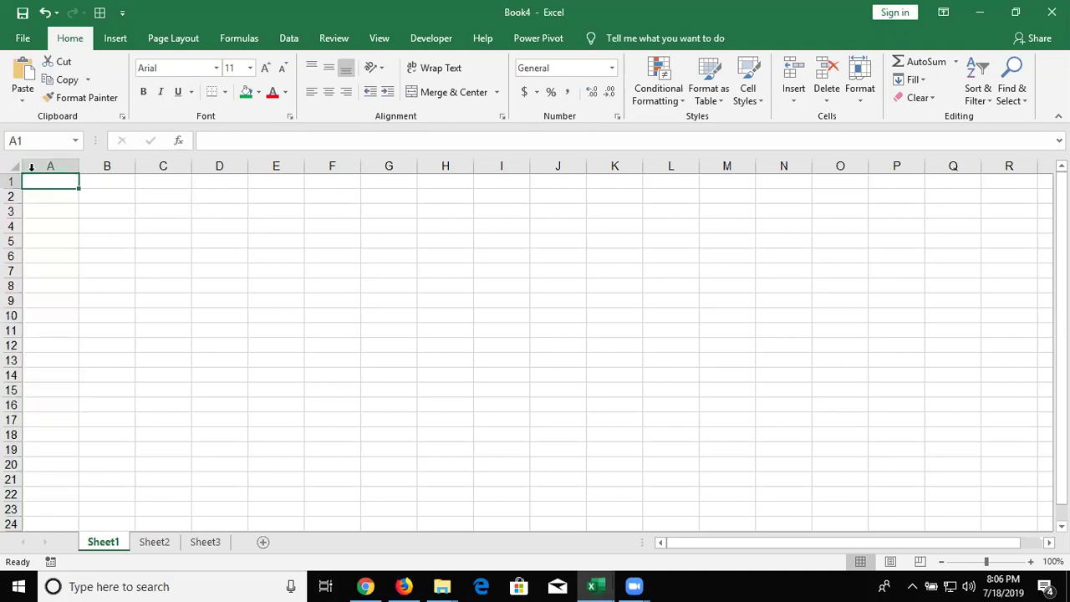
type("12346")
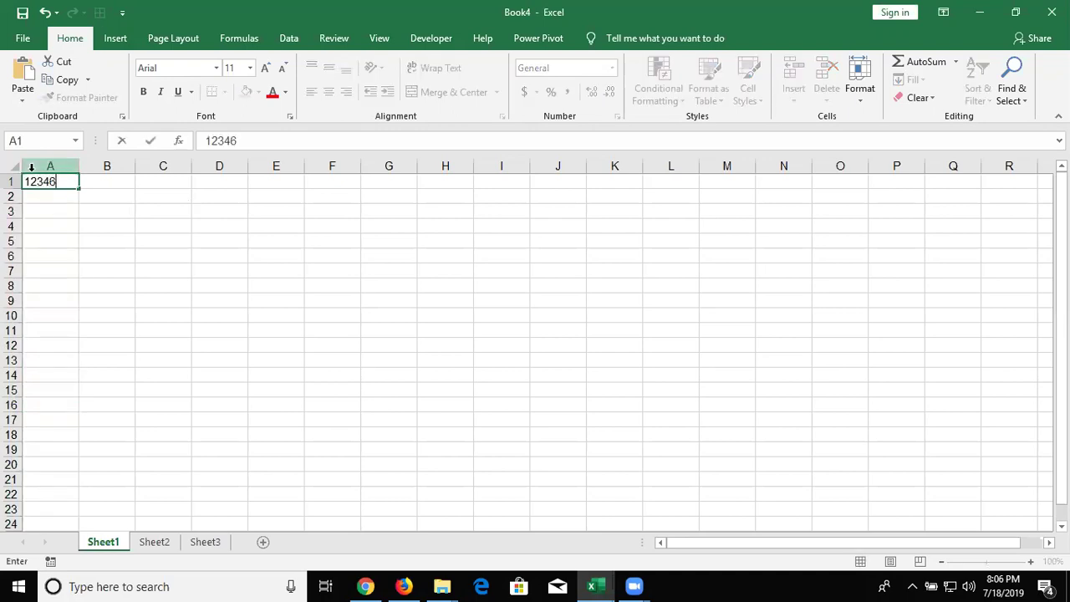
key("Return")
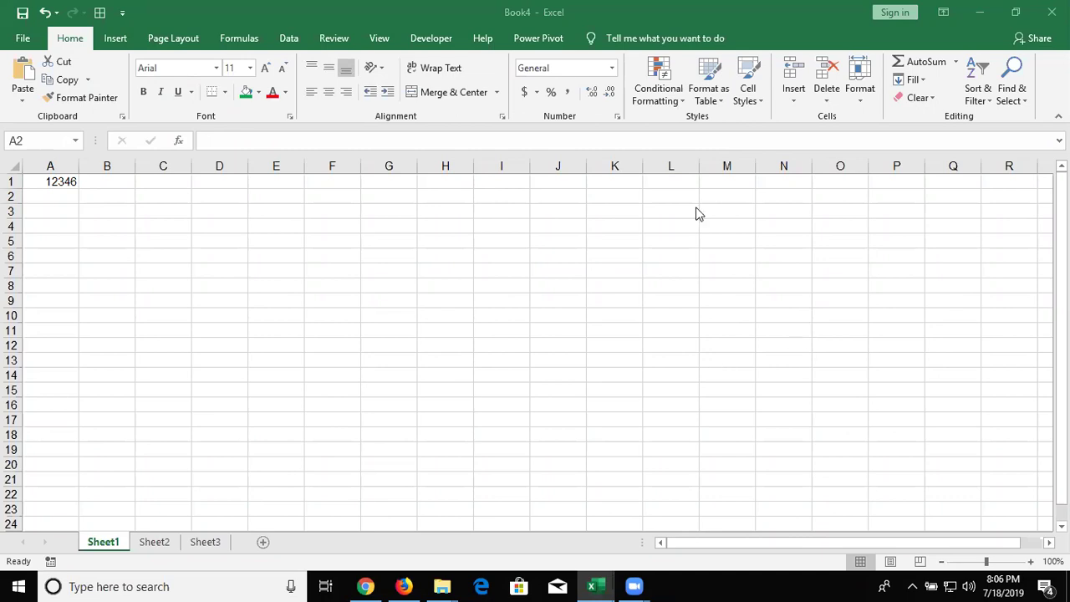
left_click(70, 180)
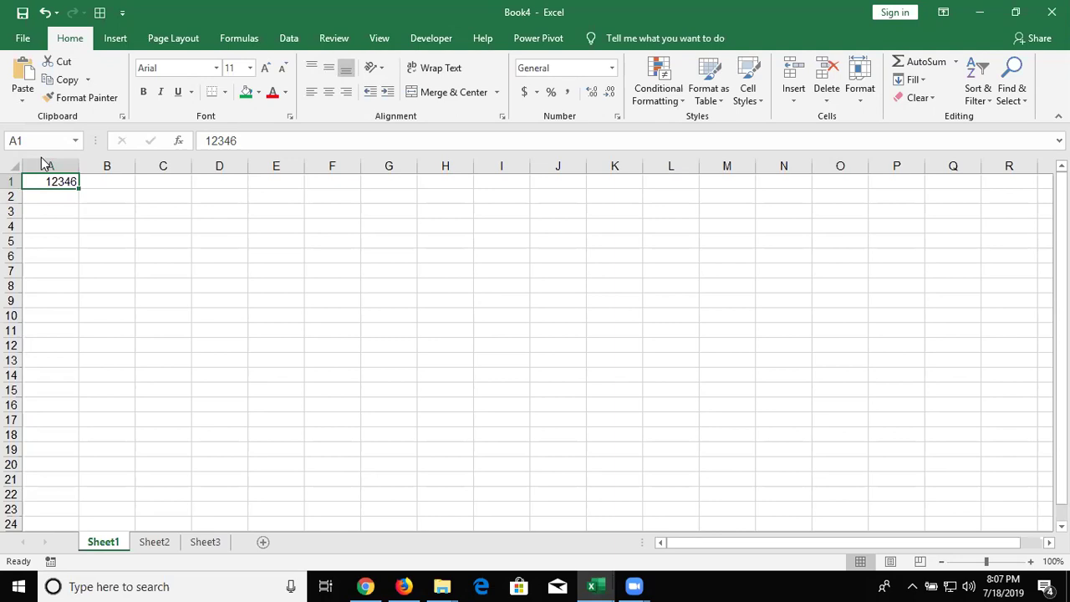
left_click(219, 255)
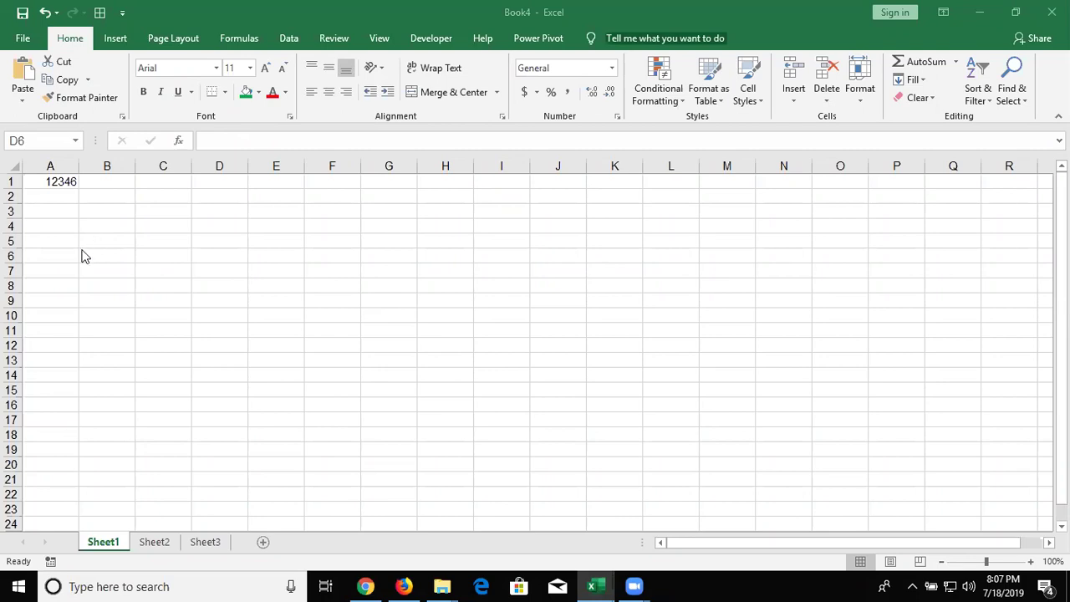
Step: Delete the 12346 entry from A1, leaving Sheet1 blank
left_click(104, 211)
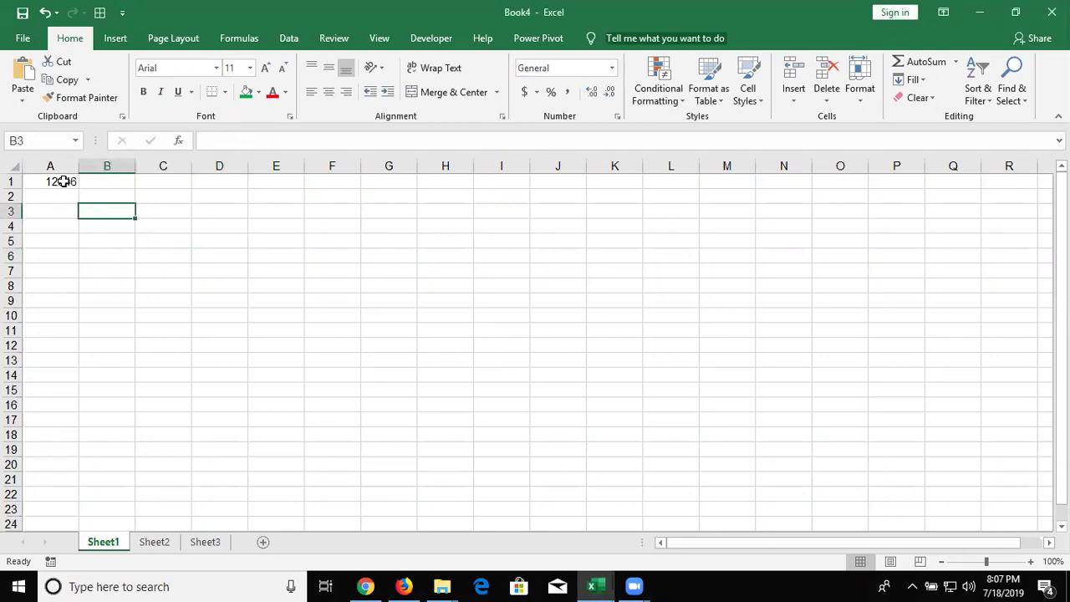
left_click(71, 179)
key("Right")
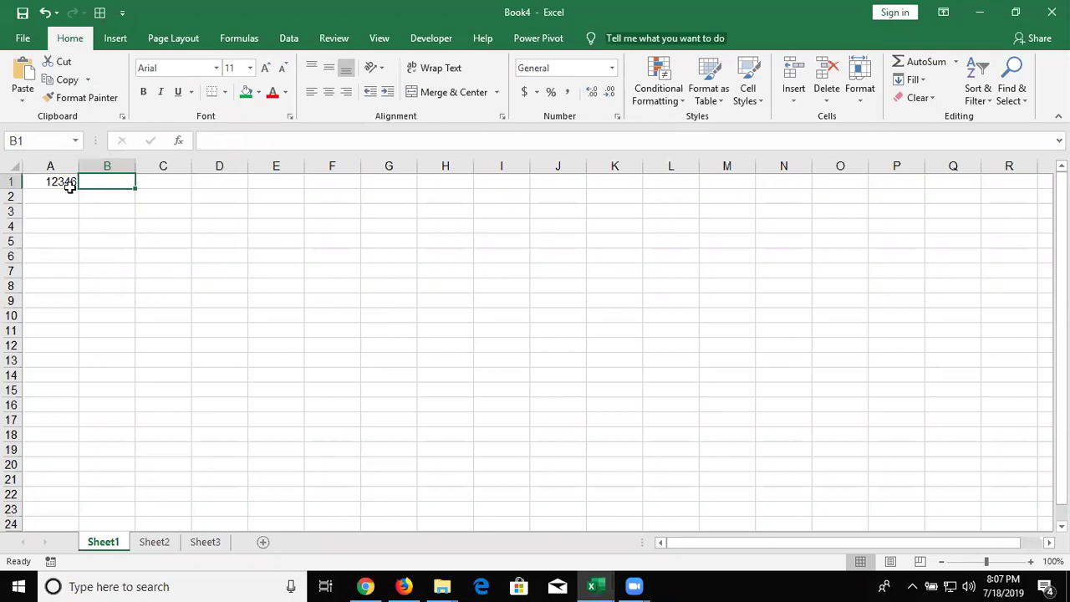
left_click(70, 181)
key("Delete")
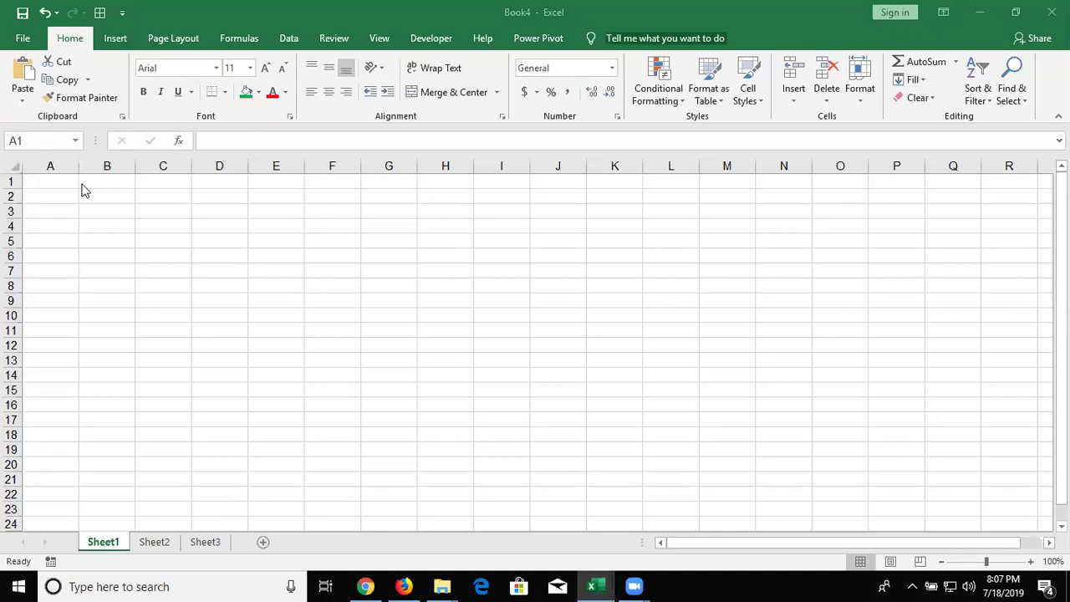
Step: Enter 20 in B3, 30 in C3, and the fixed formula =20+30 in D3
left_click_drag(50, 166, 206, 167)
left_click(207, 167)
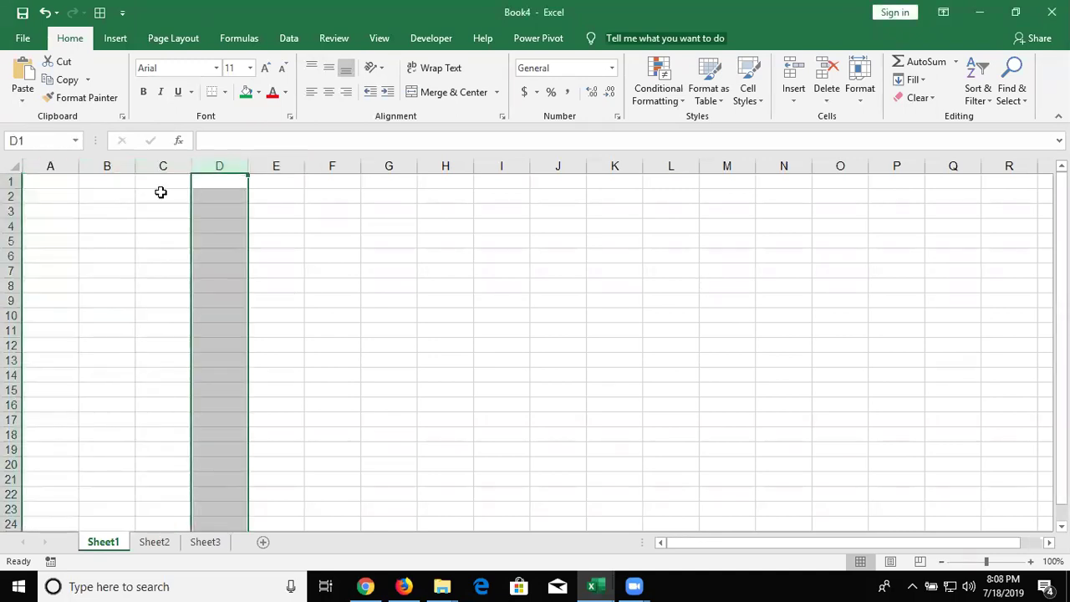
left_click(106, 163)
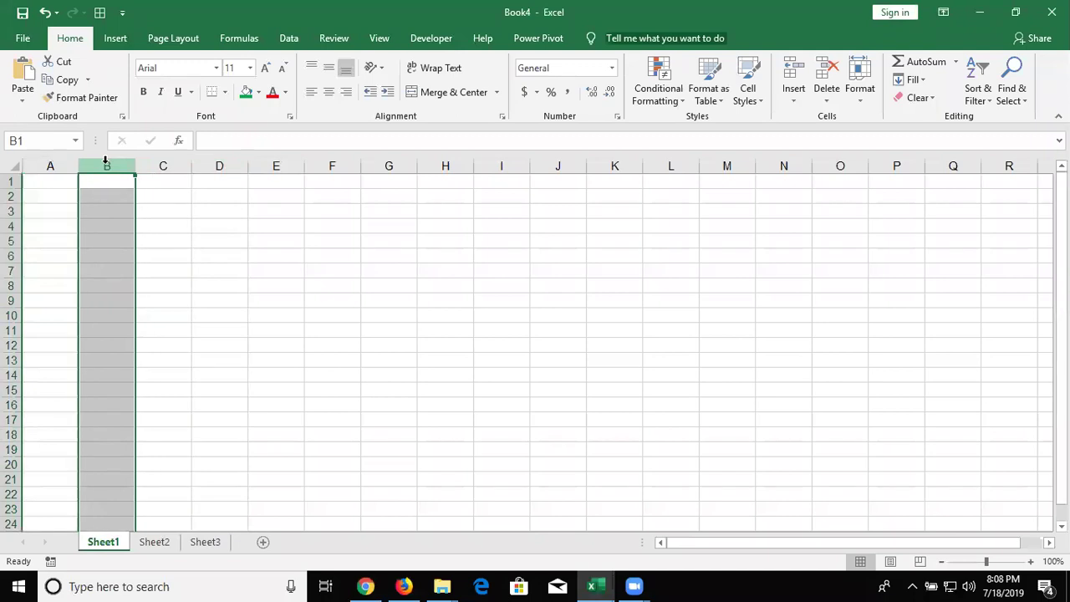
left_click(98, 212)
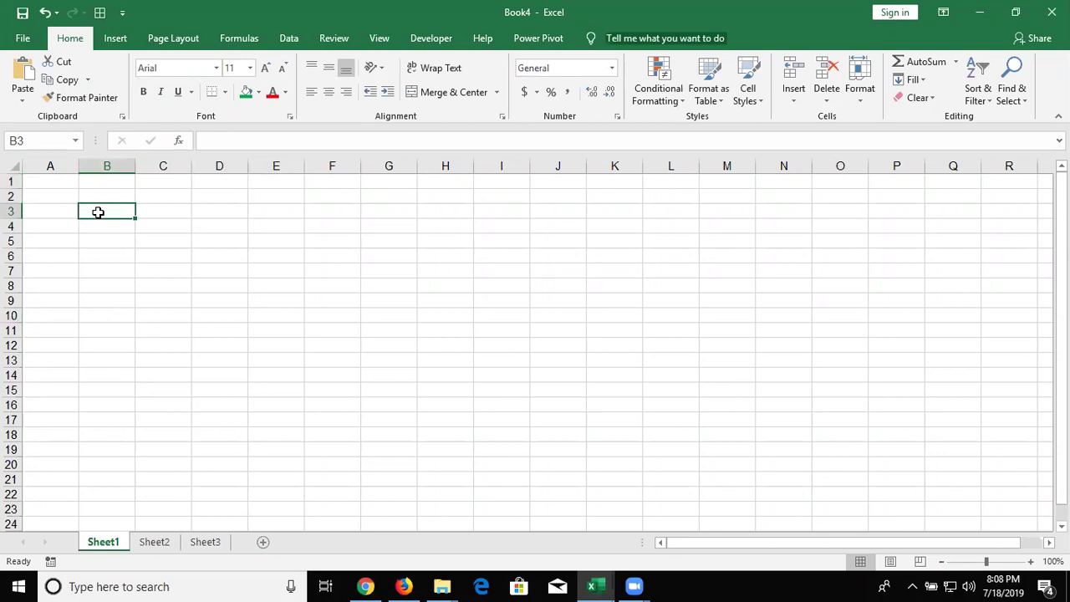
type("20")
key("Tab")
type("30")
key("Tab")
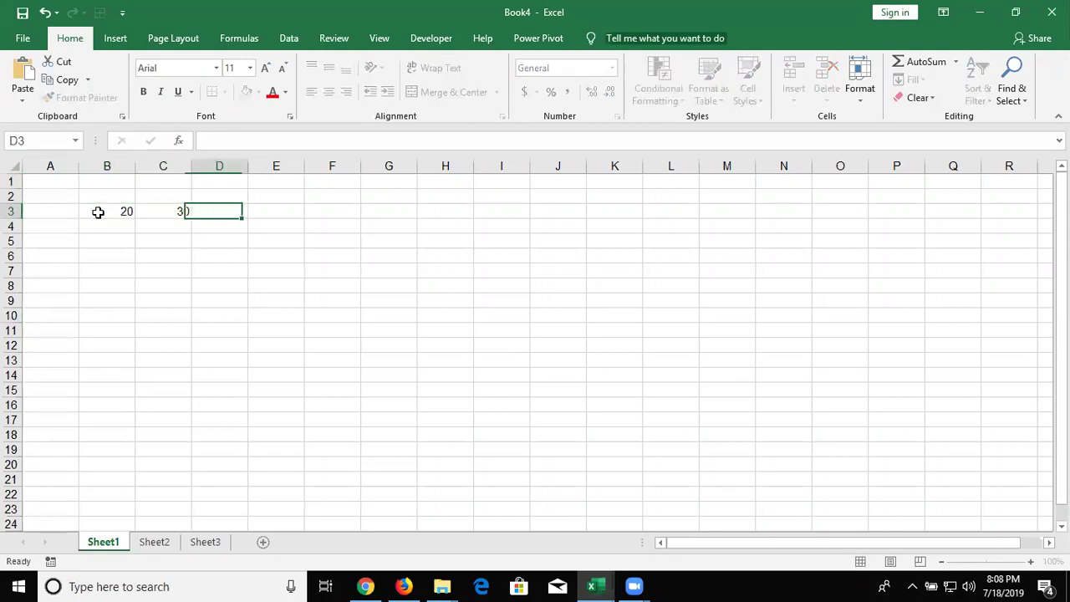
type("=20+30")
key("ctrl+Return")
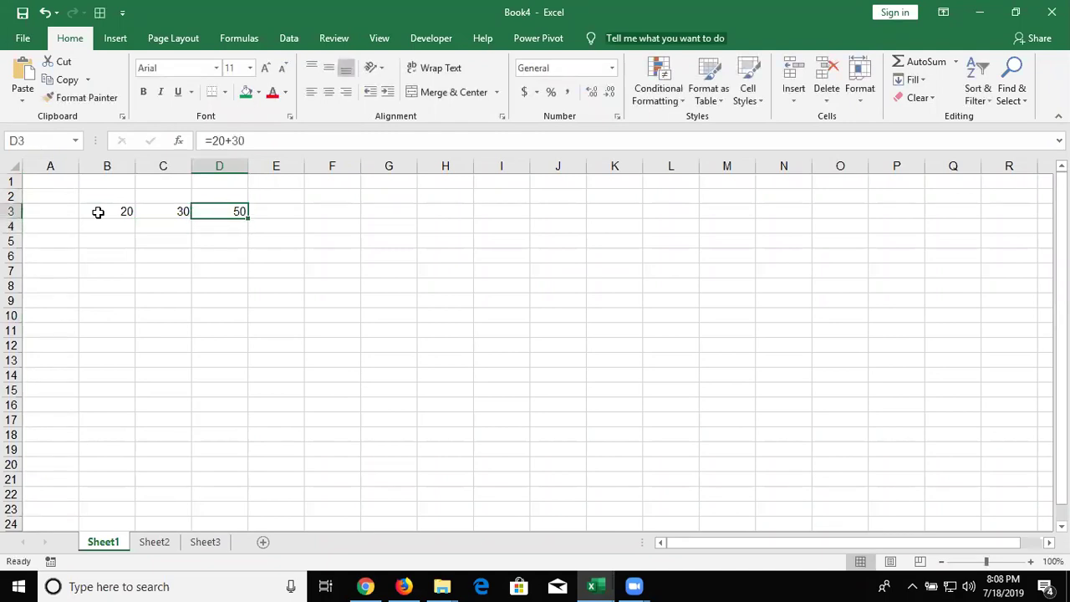
key("Return")
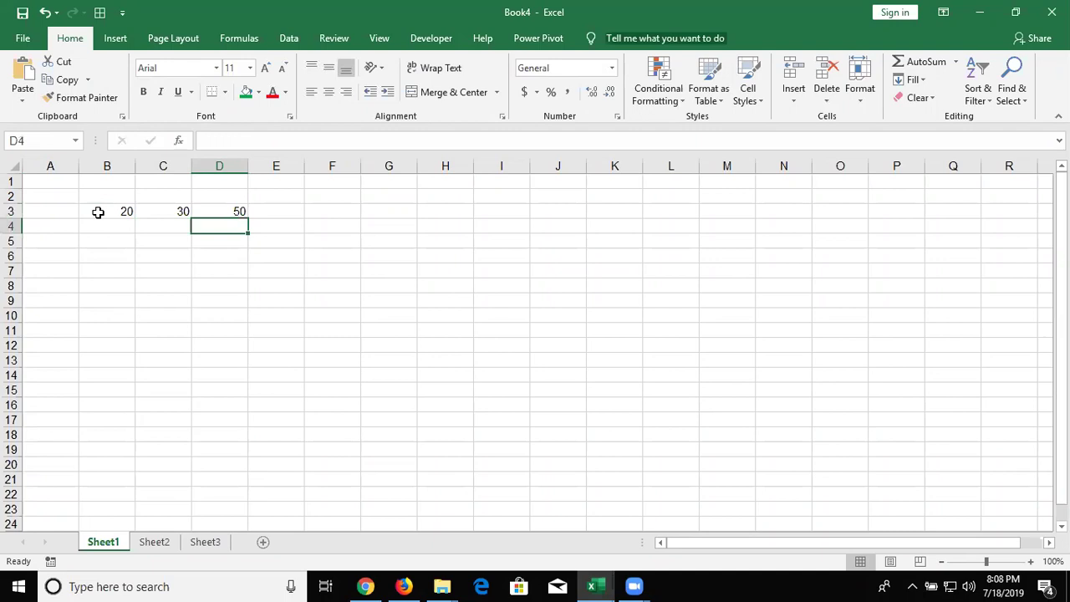
Step: Build the formula =B3+C3 in D4 by clicking the referenced cells
type("=")
left_click(98, 212)
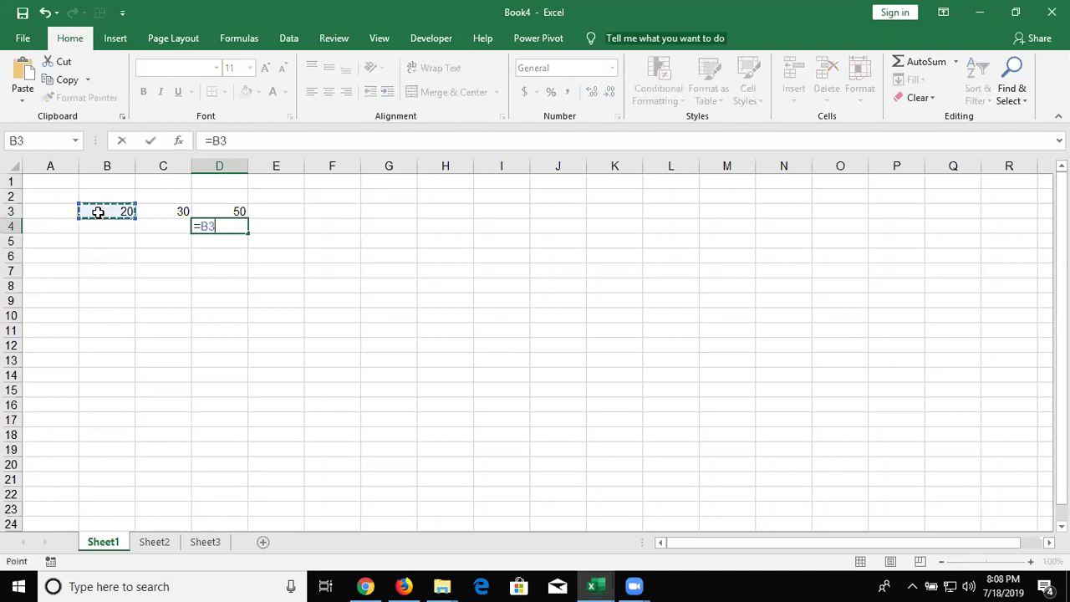
type("+")
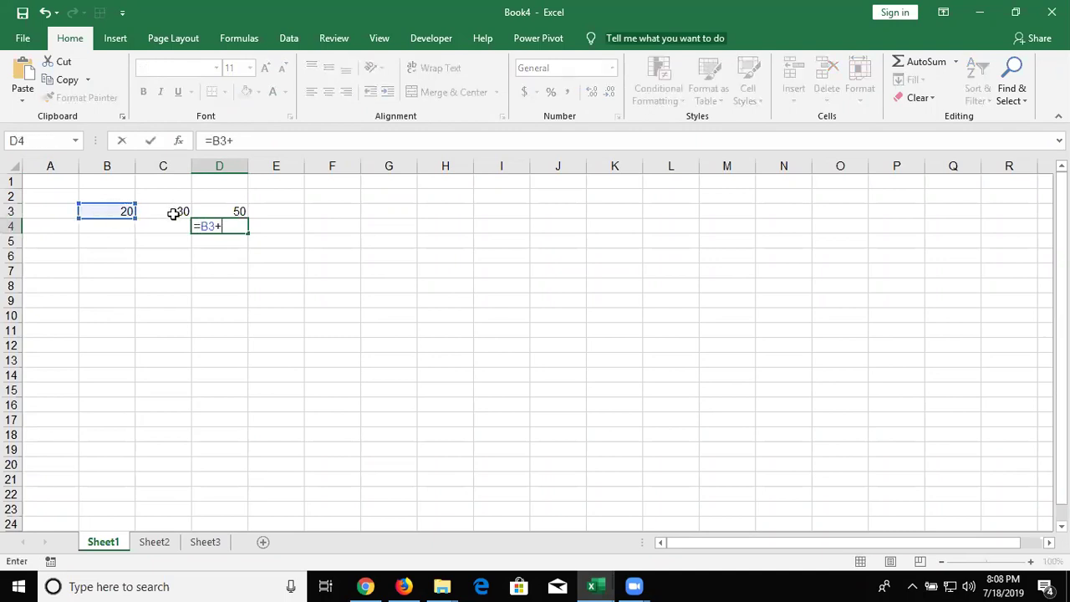
left_click(172, 213)
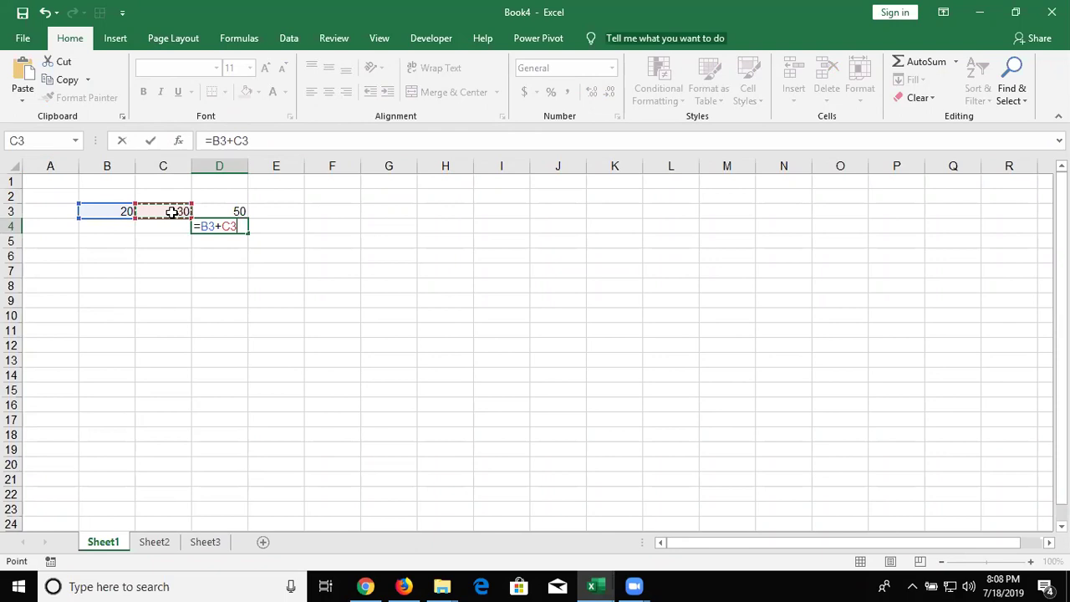
key("Return")
Step: Change C3 to 60 so D4 shows 80, then select B3:D4 to see the sum
key("Up")
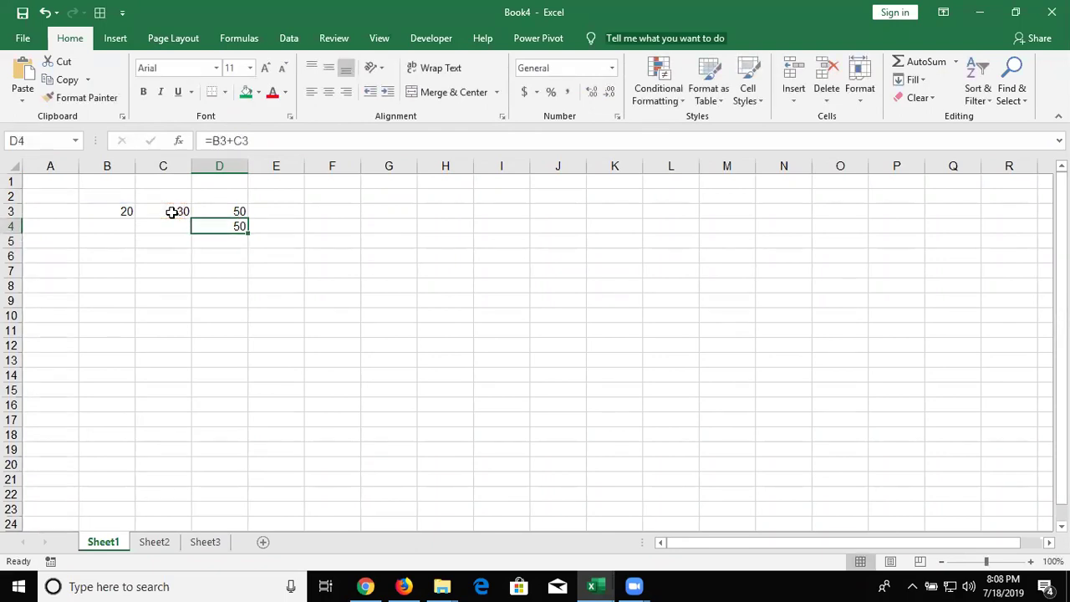
key("Left")
key("Up")
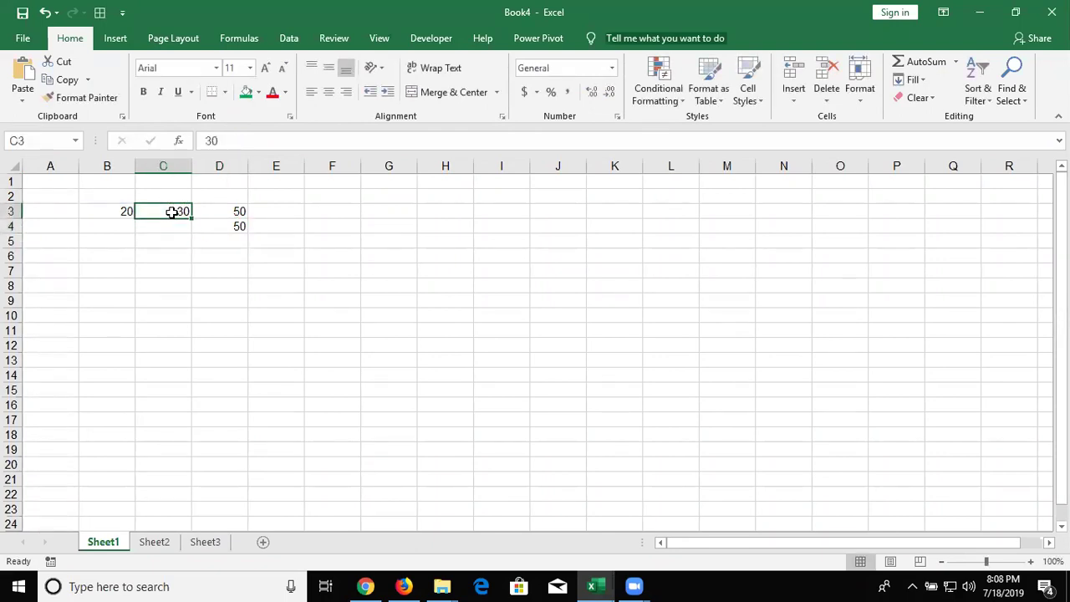
type("60")
key("Return")
key("Up")
key("Right")
key("Down")
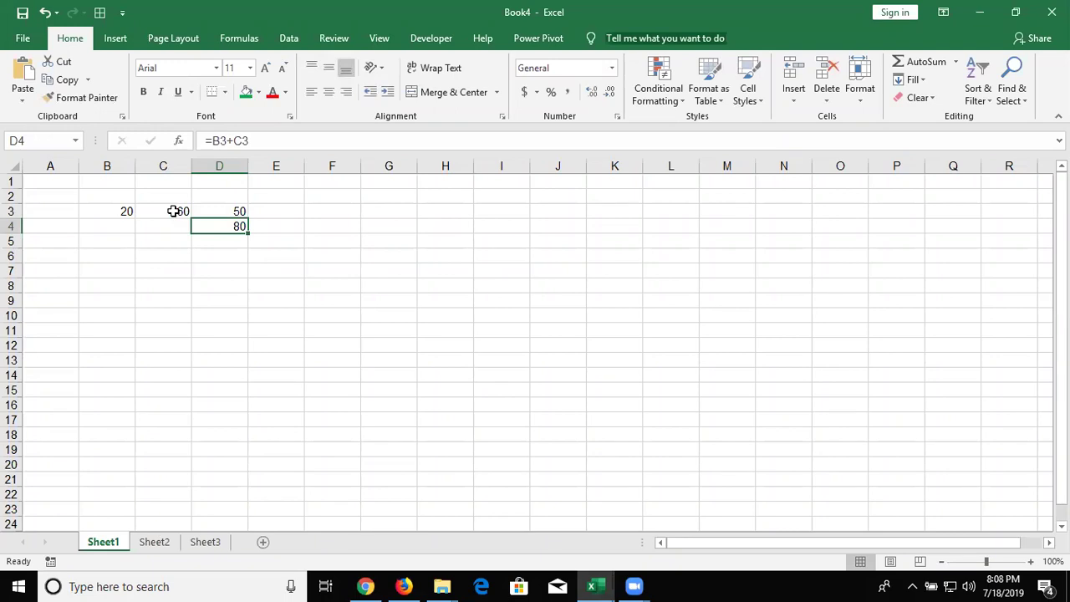
left_click_drag(107, 206, 226, 238)
Step: Clear B3:D5 and start column A with 85, 36 and 52
key("Delete")
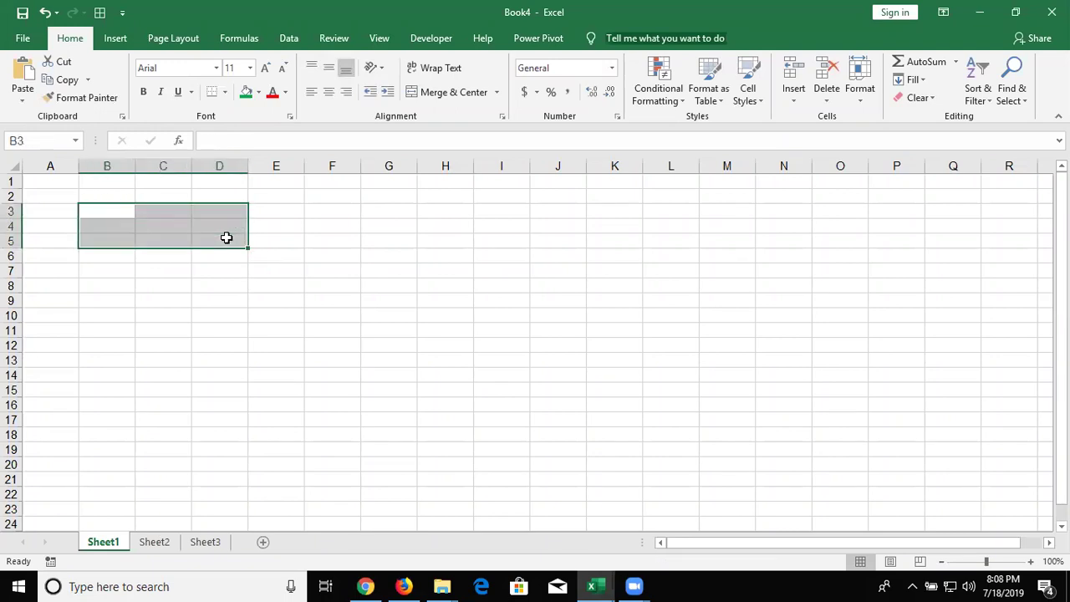
key("Left")
key("Up")
key("Up")
type("85 36")
key("Return")
type("52")
key("Return")
Step: Continue column A with 45, 36, 85, 36, 65, 25 and 60 down to A10
type("45 36 85 36 65 256")
key("BackSpace")
key("Return")
type("60")
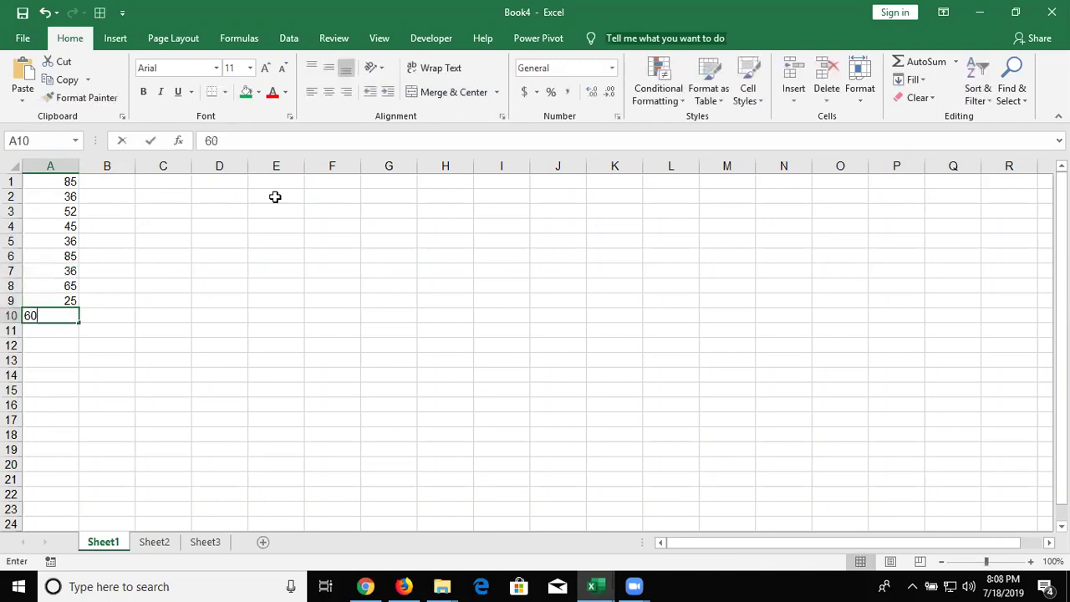
key("Return")
key("Up")
key("Up")
key("Up")
key("Up")
key("Right")
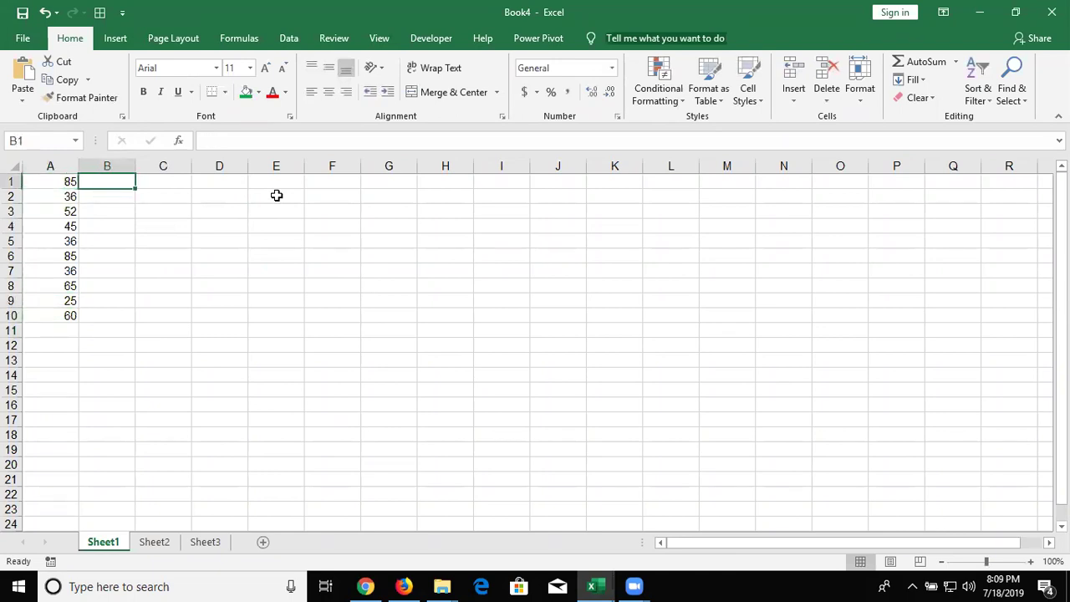
type("=")
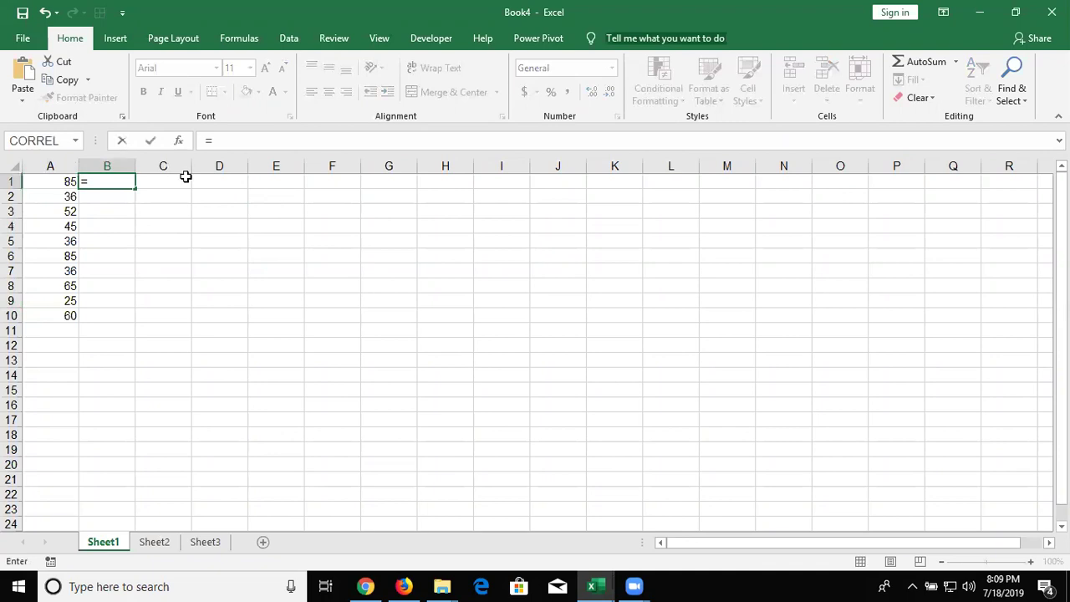
left_click(49, 182)
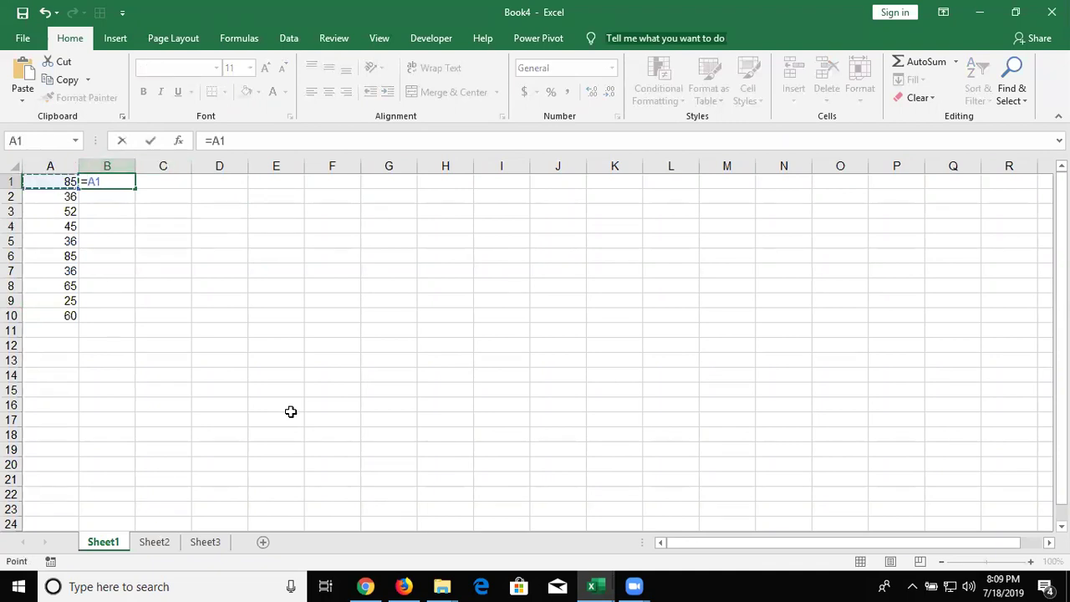
type("+20")
key("Return")
key("Up")
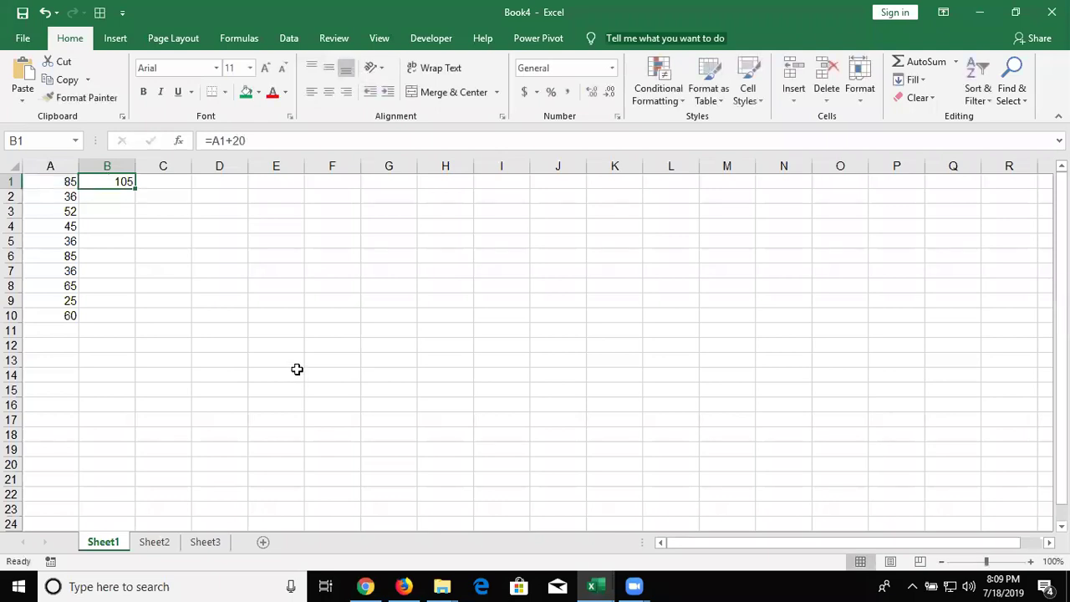
left_click_drag(135, 188, 135, 205)
key("Down")
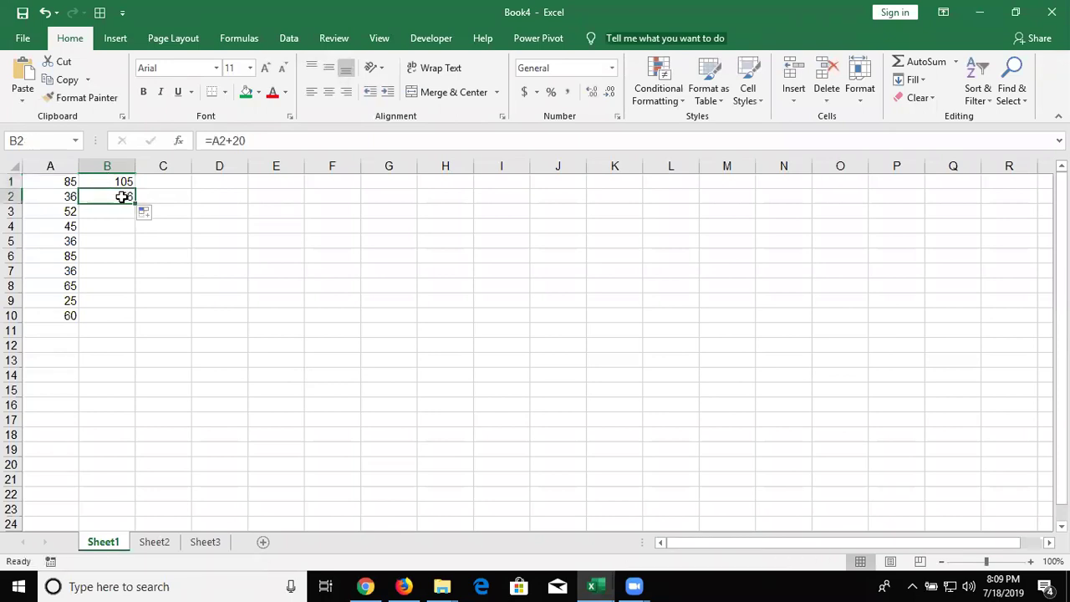
key("F2")
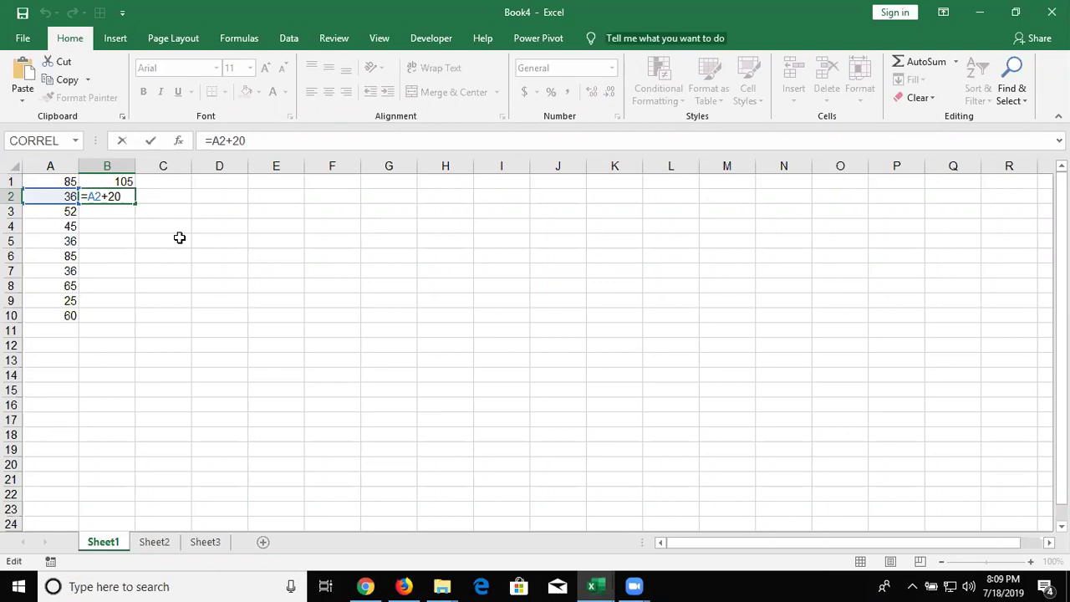
key("Return")
key("Up")
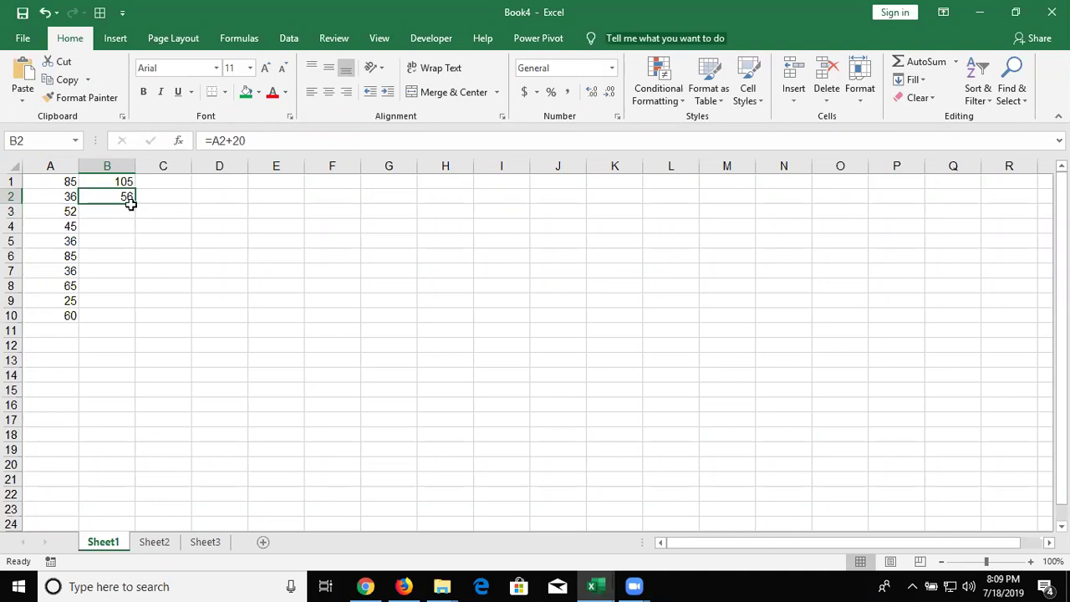
left_click_drag(134, 203, 125, 324)
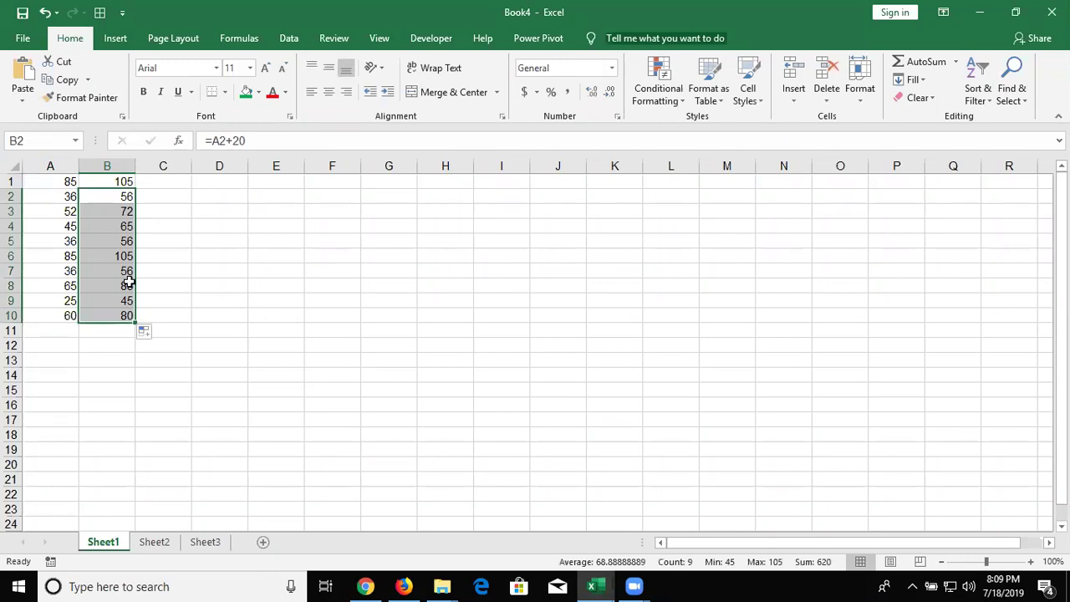
key("Up")
key("Down")
key("Down")
key("Down")
key("Down")
key("Down")
key("Down")
key("Down")
key("Down")
key("Down")
left_click(129, 282)
key("Up")
key("Up")
key("Up")
key("Up")
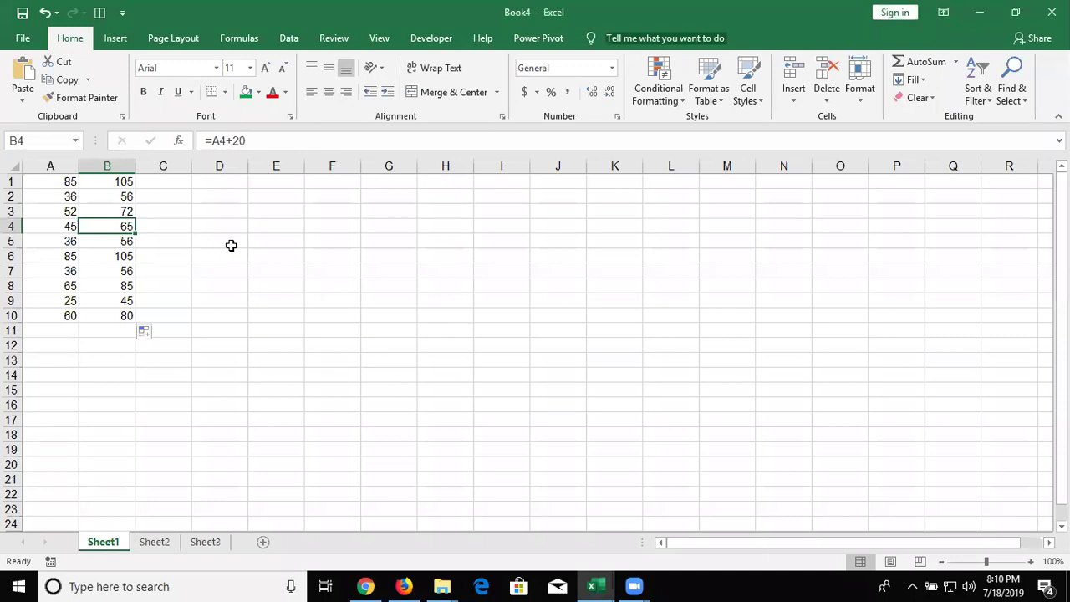
key("Up")
key("Up")
key("Up")
key("ctrl+shift+Down")
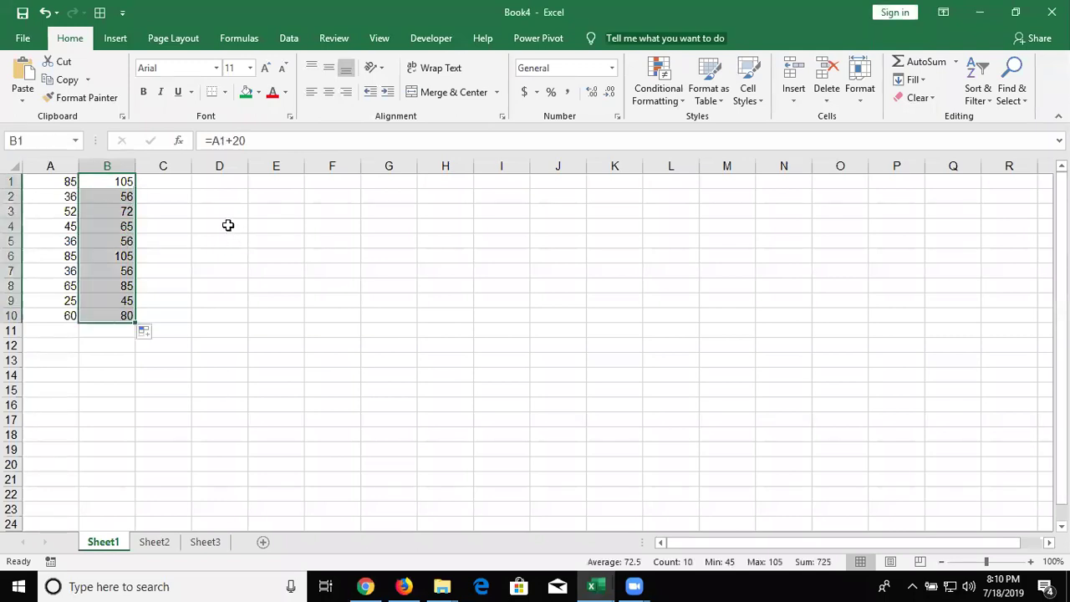
key("Delete")
key("Up")
Step: Store the value 20 in cell D1
key("Right")
key("Right")
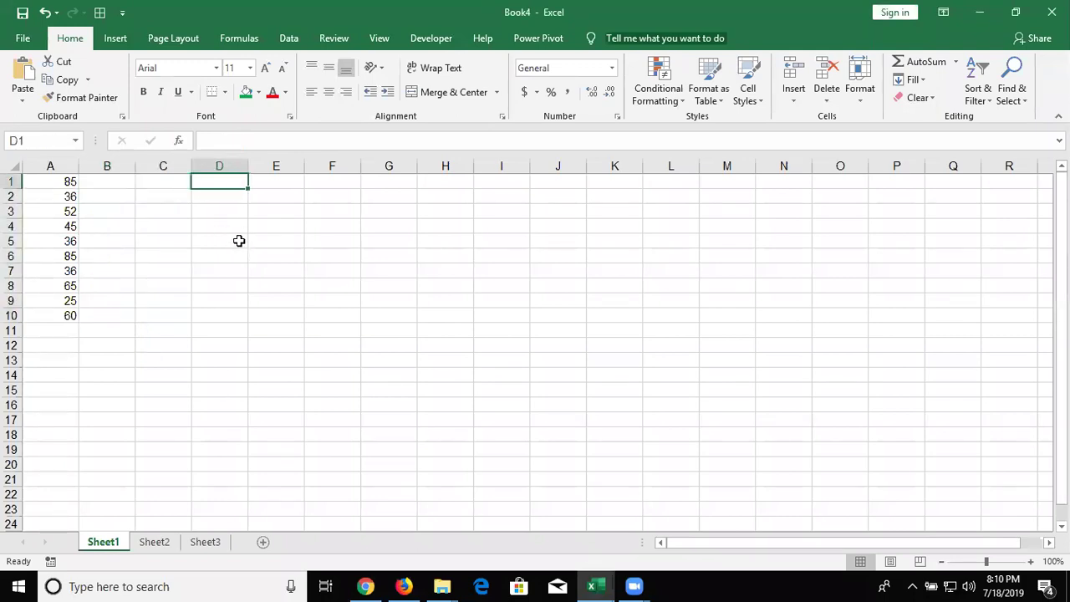
type("20")
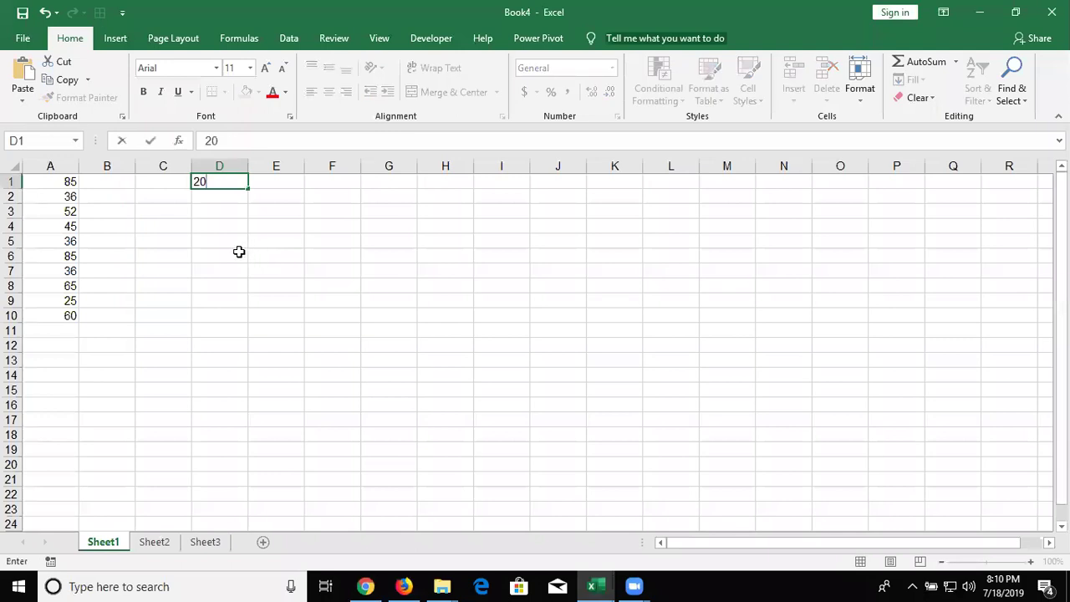
key("Left")
key("Left")
key("Left")
key("ctrl+shift+Down")
key("Right")
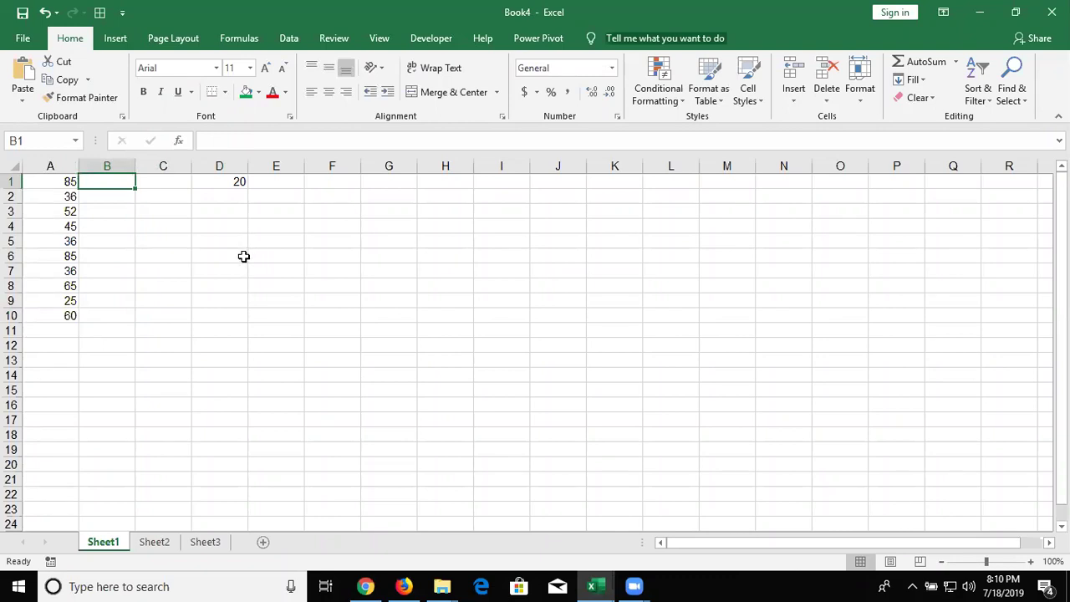
Step: Enter =A1+D1 in B1 and fill it down to B10
type("=")
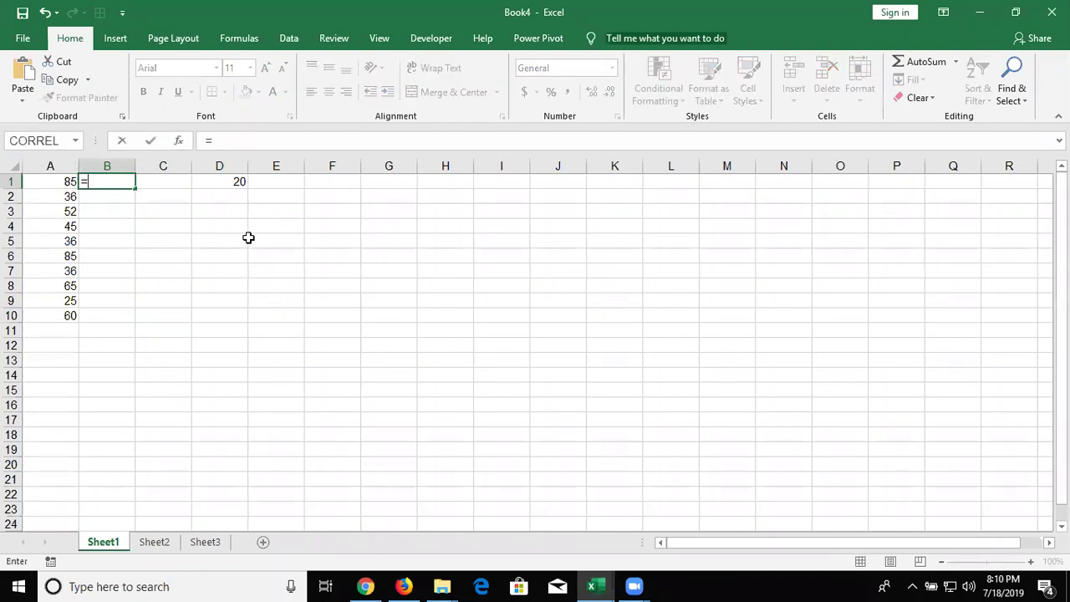
key("Left")
type("+")
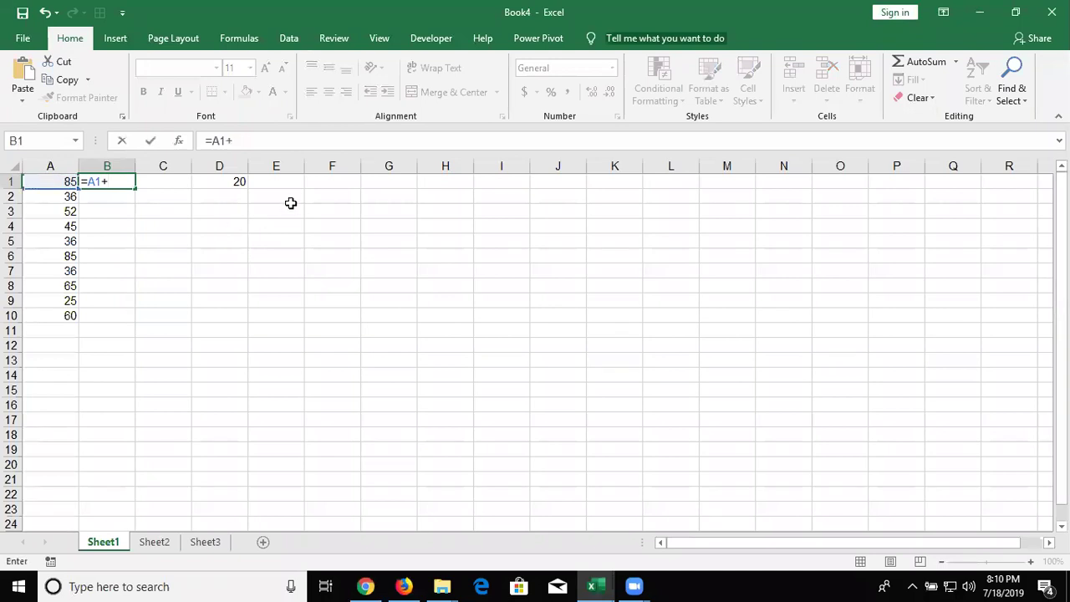
left_click(238, 182)
key("Return")
key("Up")
left_click_drag(135, 189, 136, 323)
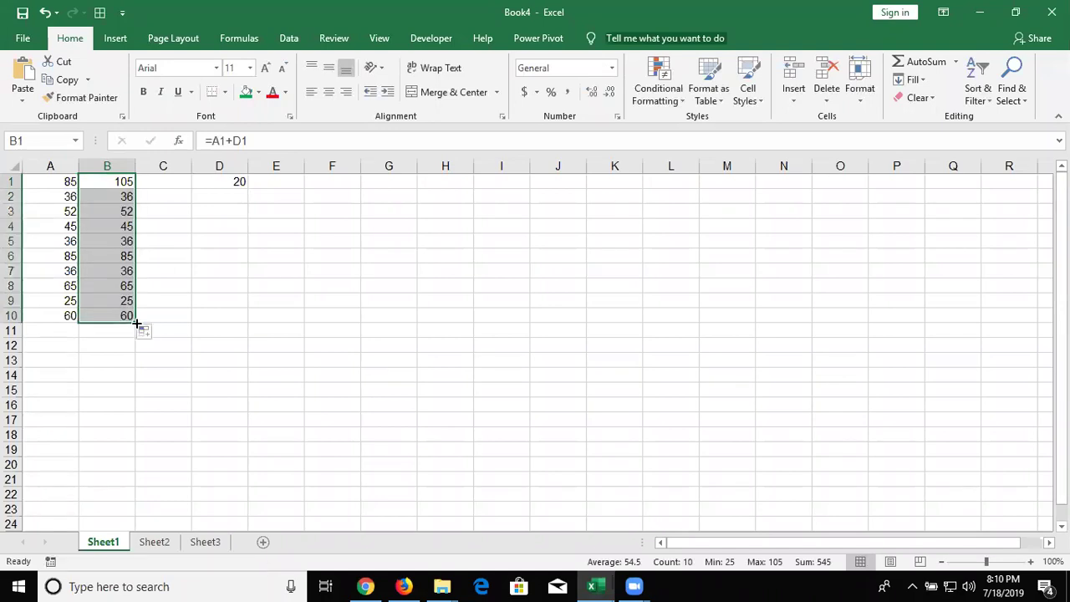
Step: Inspect the filled formulas, then undo the incorrect results in B2:B10
key("shift+BackSpace")
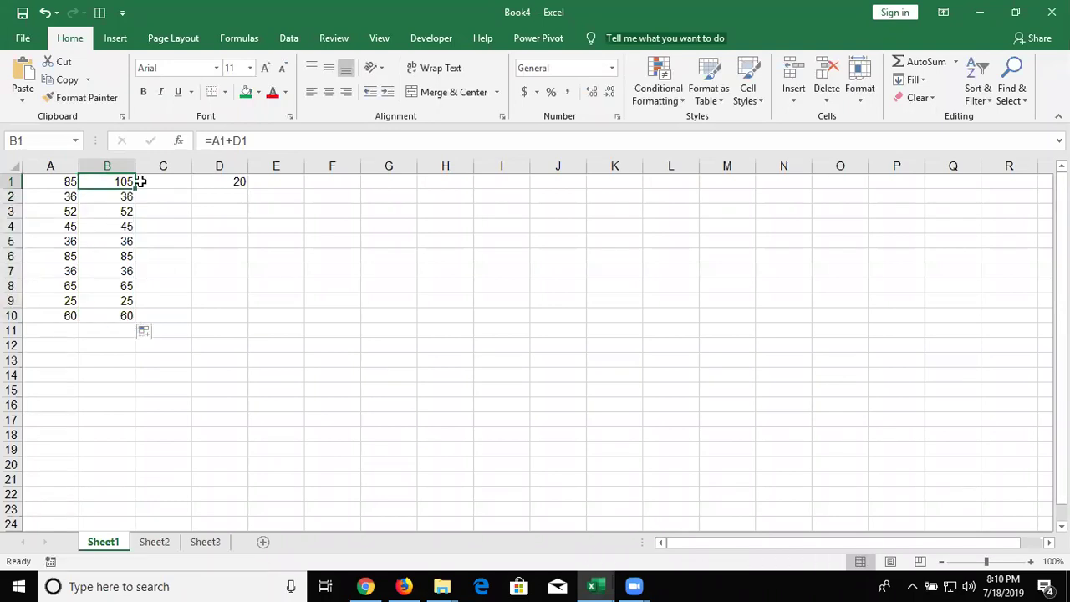
key("F2")
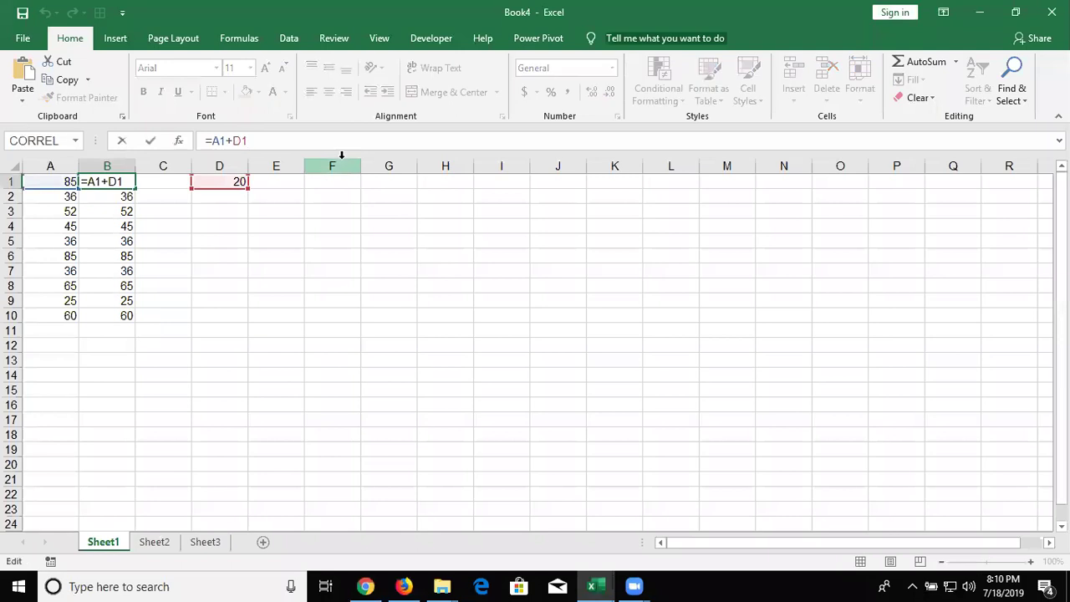
key("Escape")
key("Down")
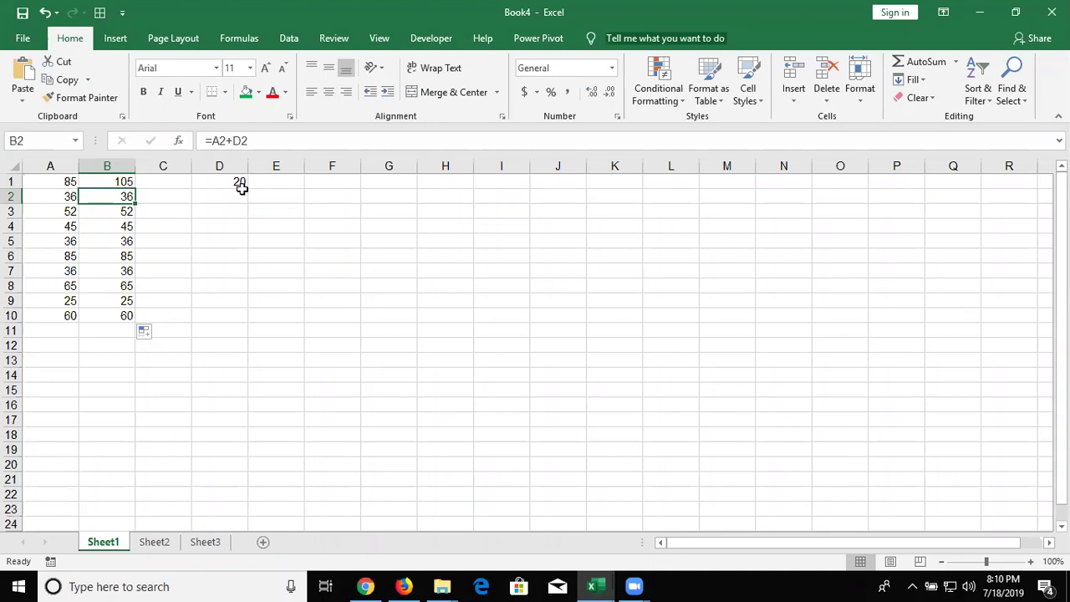
key("ctrl+shift+Down")
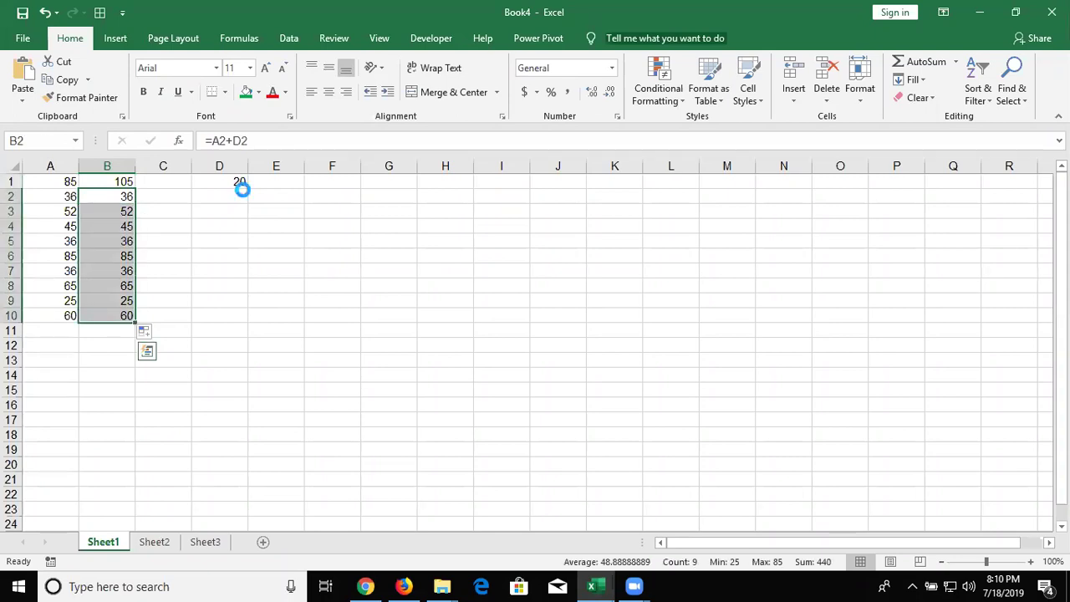
key("ctrl+z")
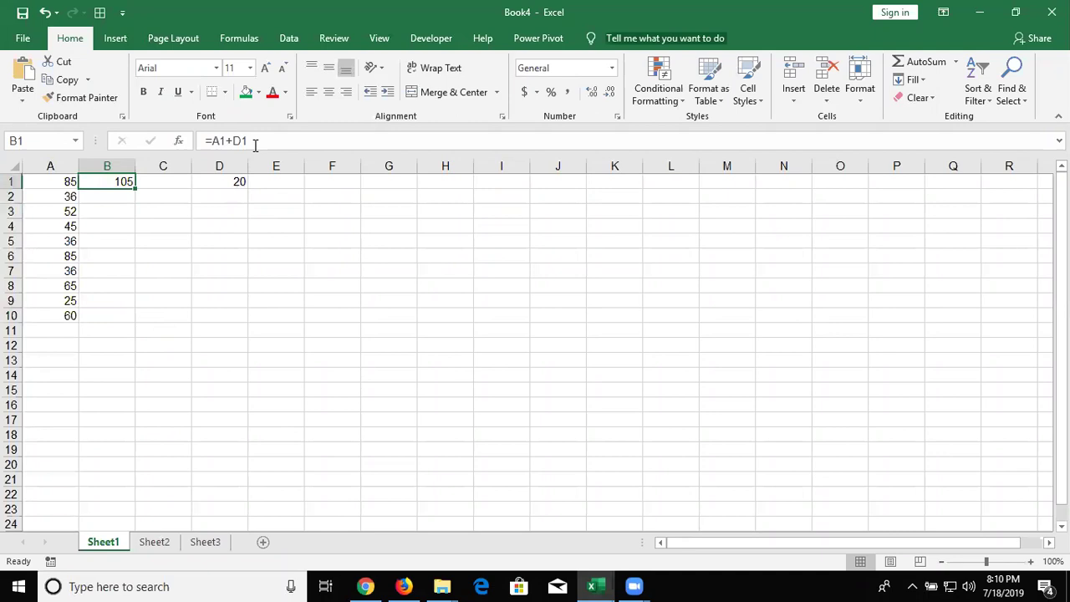
Step: Edit B1's formula to =A1+D$1, locking the row of D1
key("F2")
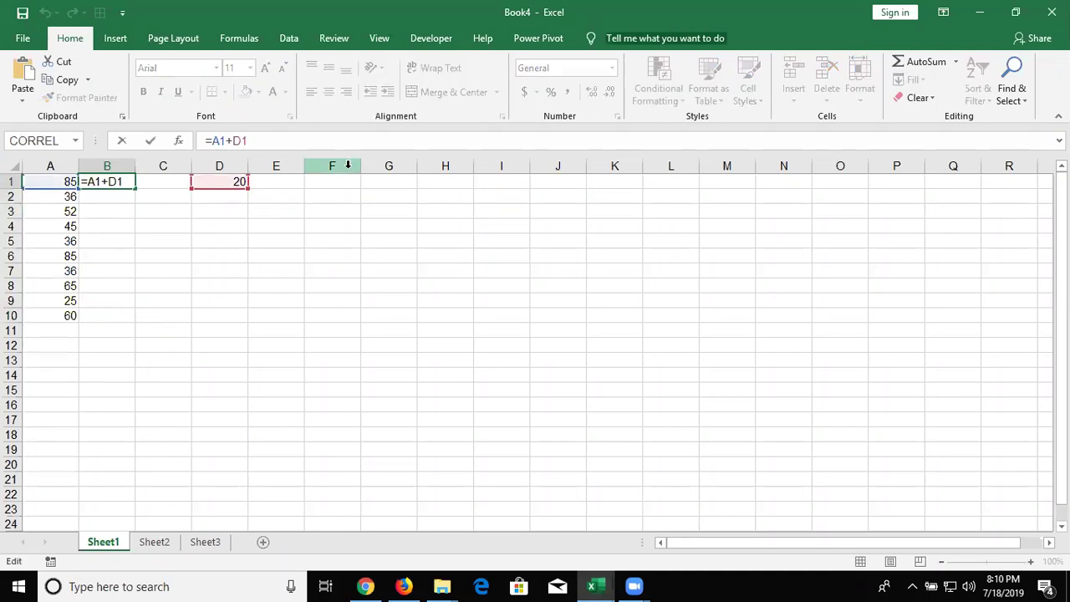
key("Left")
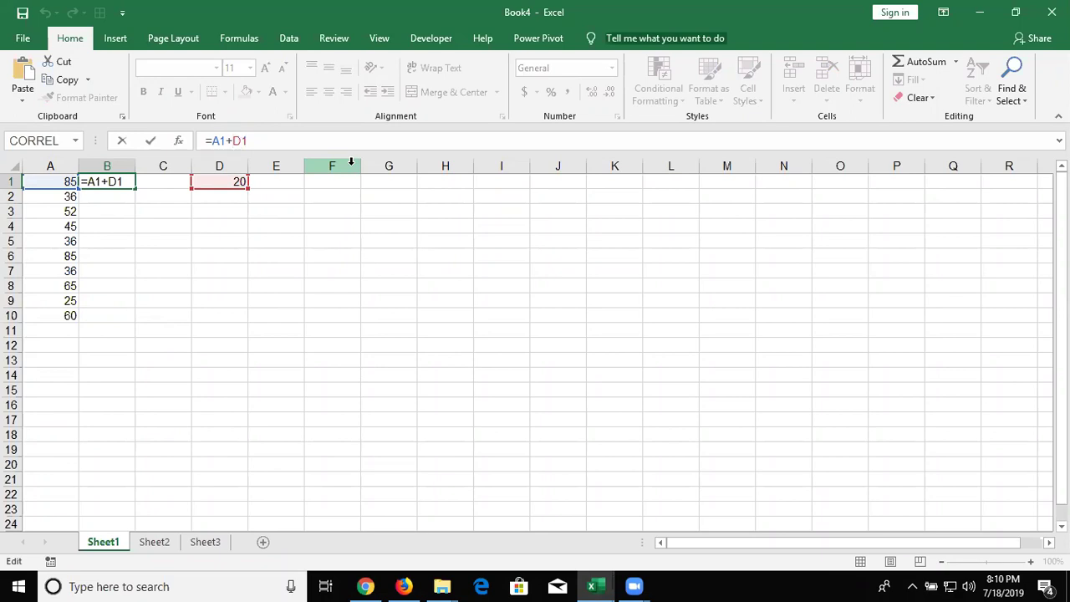
key("shift+Left")
key("Right")
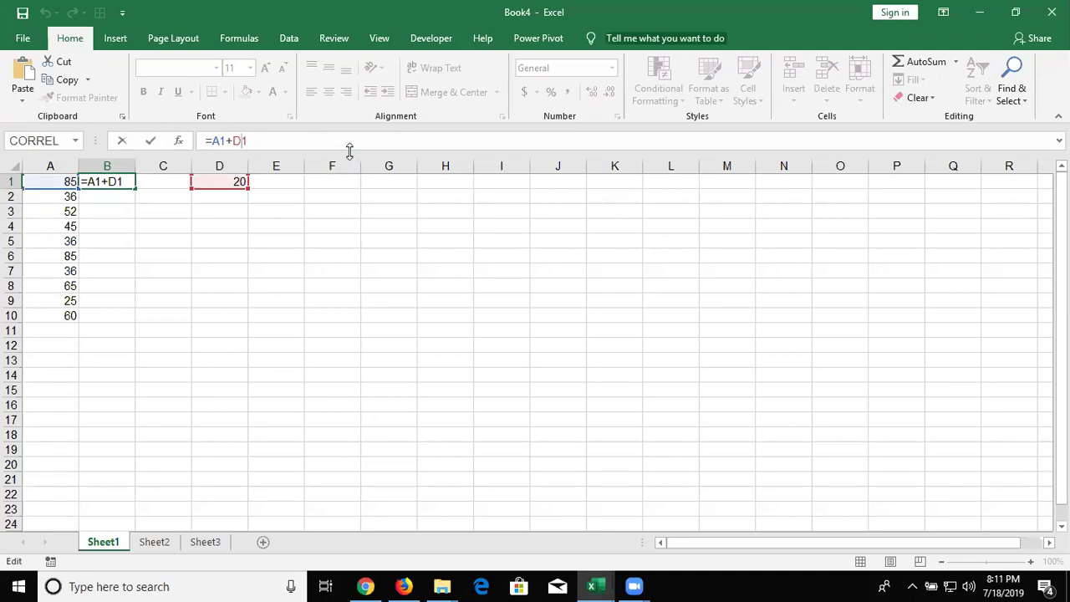
type("$")
key("ctrl+Return")
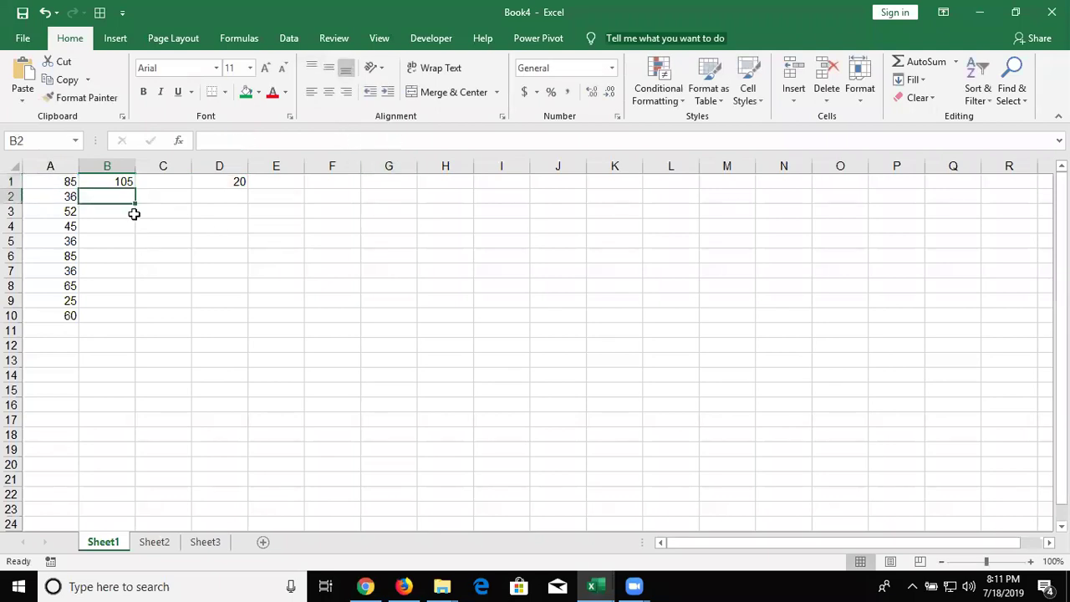
Step: Fill B1's =A1+D$1 formula down to B10 and check the copied formulas
left_click_drag(126, 197, 163, 256)
left_click(114, 181)
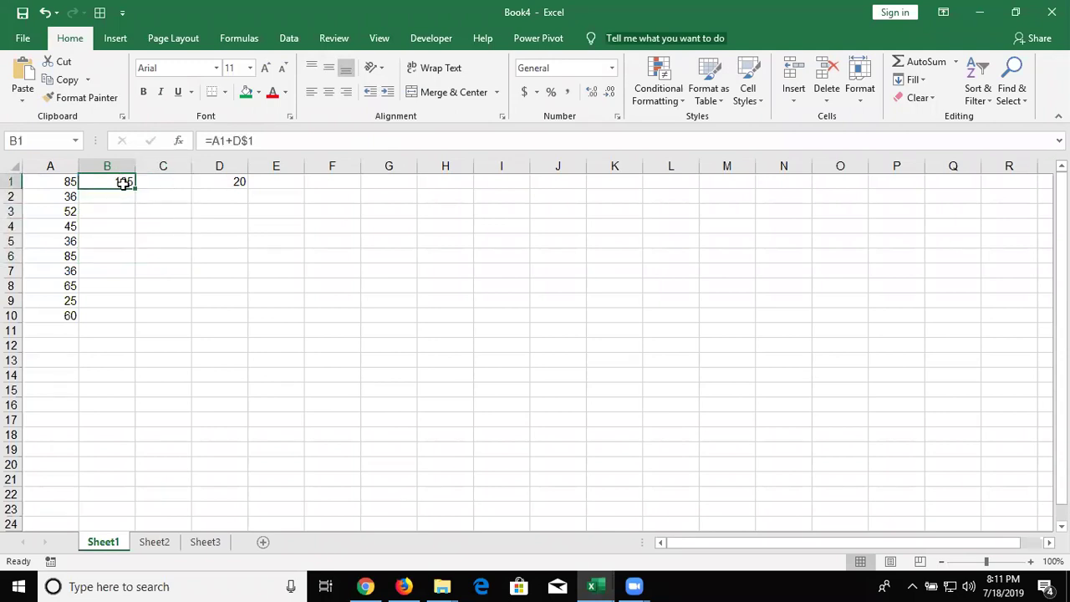
double_click(134, 189)
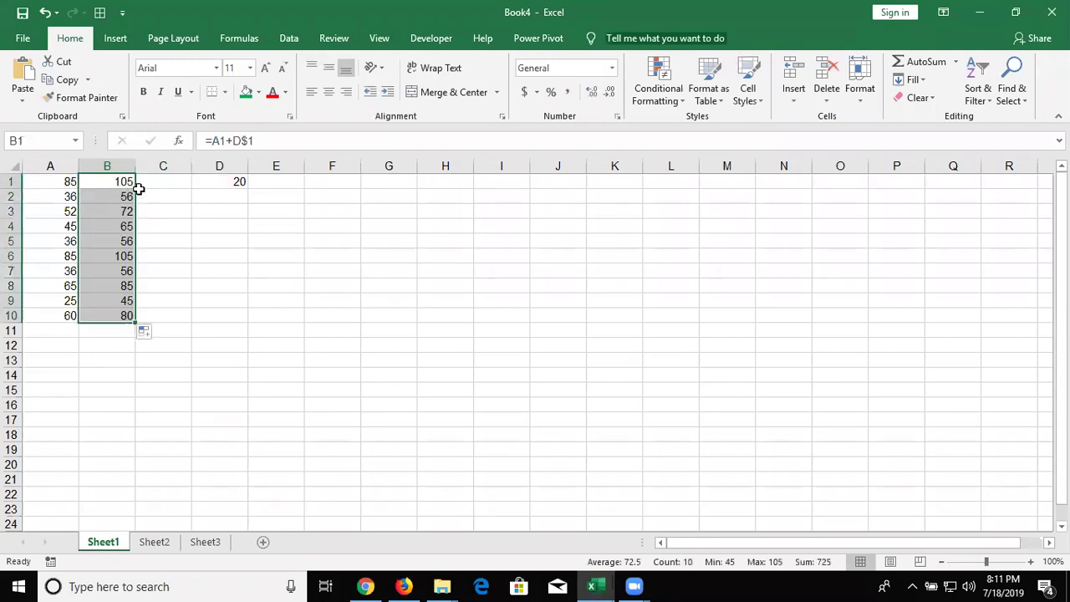
left_click(132, 195)
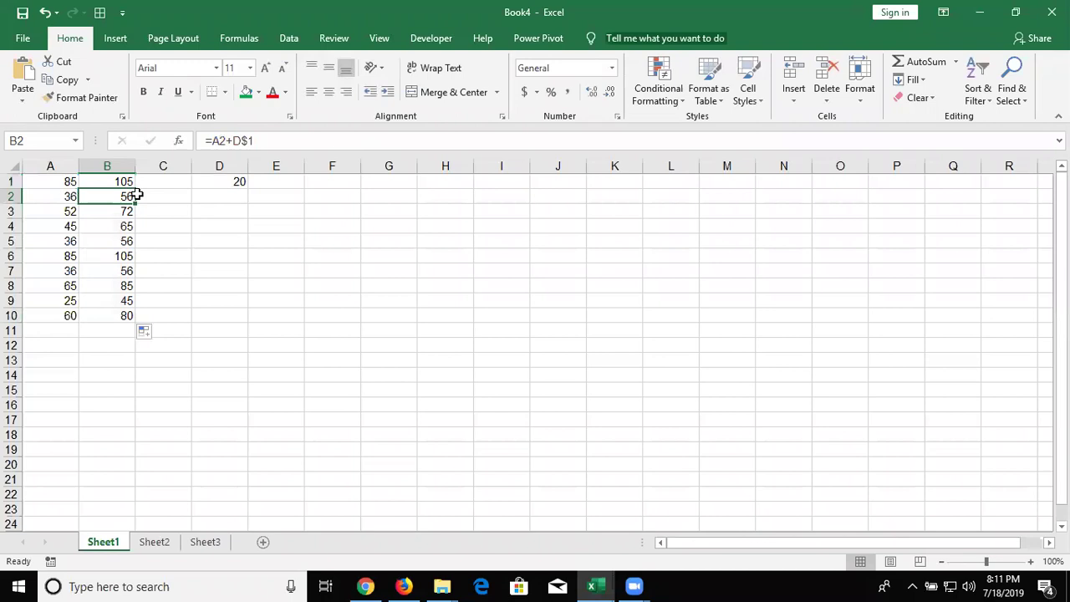
key("Down")
key("Down")
key("Down")
key("Down")
key("Down")
key("Down")
key("Down")
key("Up")
key("Up")
key("Up")
key("Up")
key("Up")
key("Up")
key("Up")
key("Up")
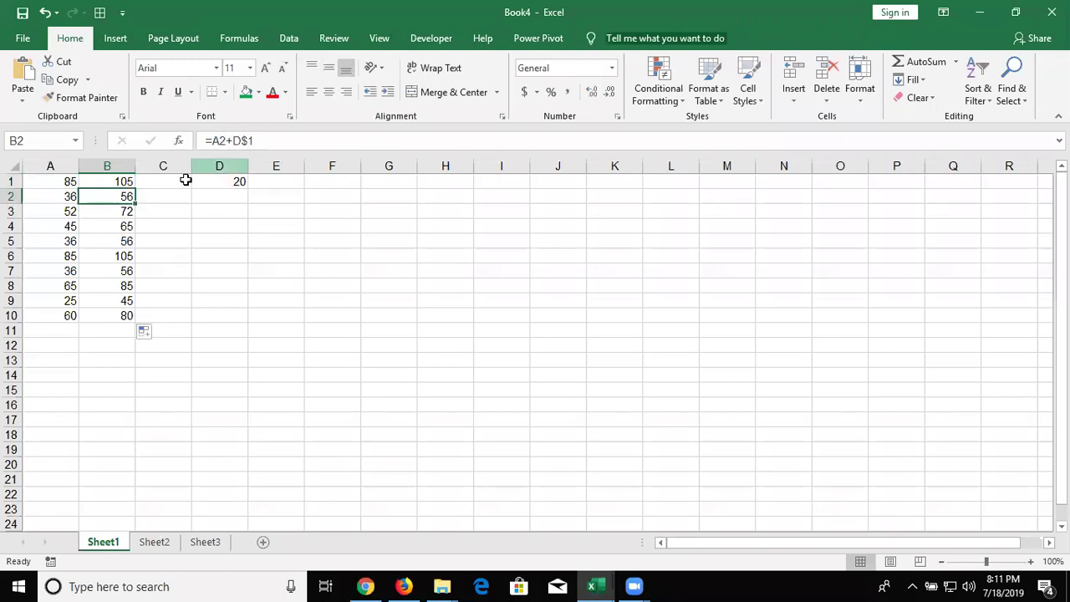
left_click_drag(139, 204, 136, 161)
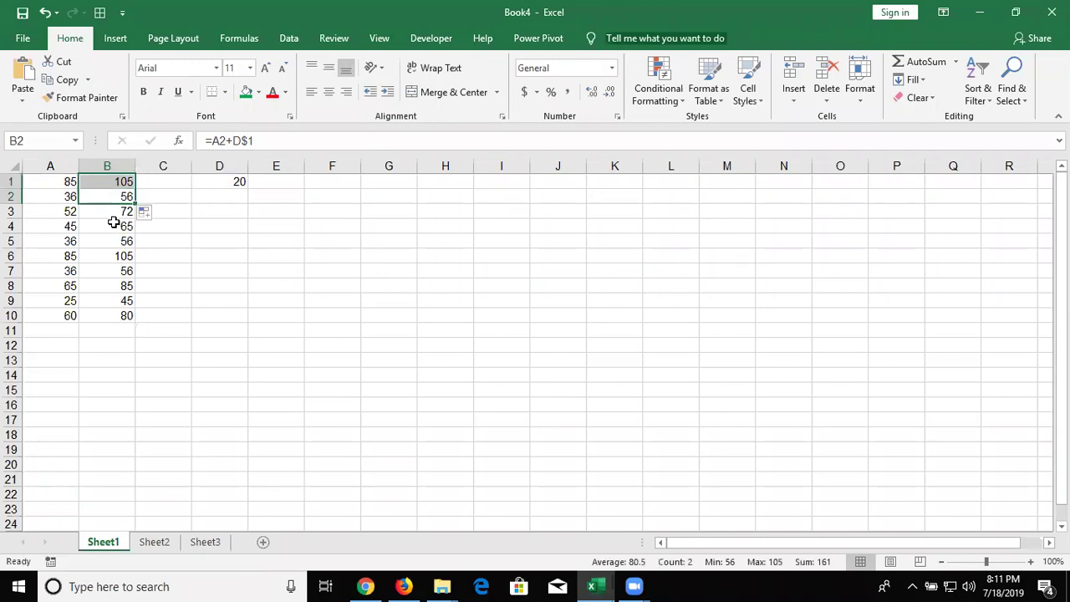
left_click(112, 181)
Step: Copy B2's formula into C2 and inspect the shifted =B2+E$1 reference
left_click(117, 198)
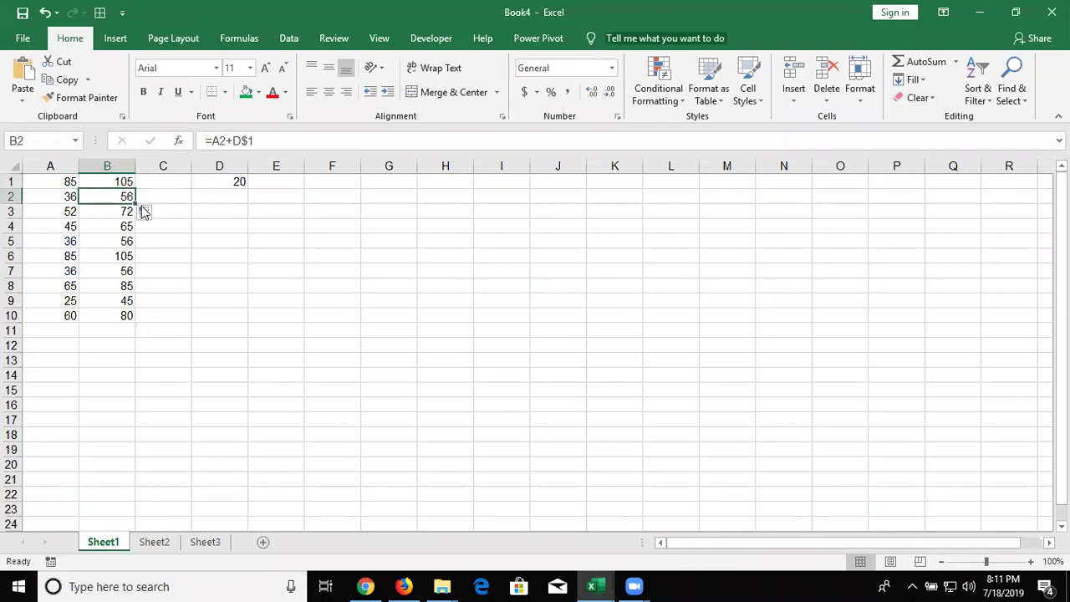
left_click_drag(135, 204, 173, 201)
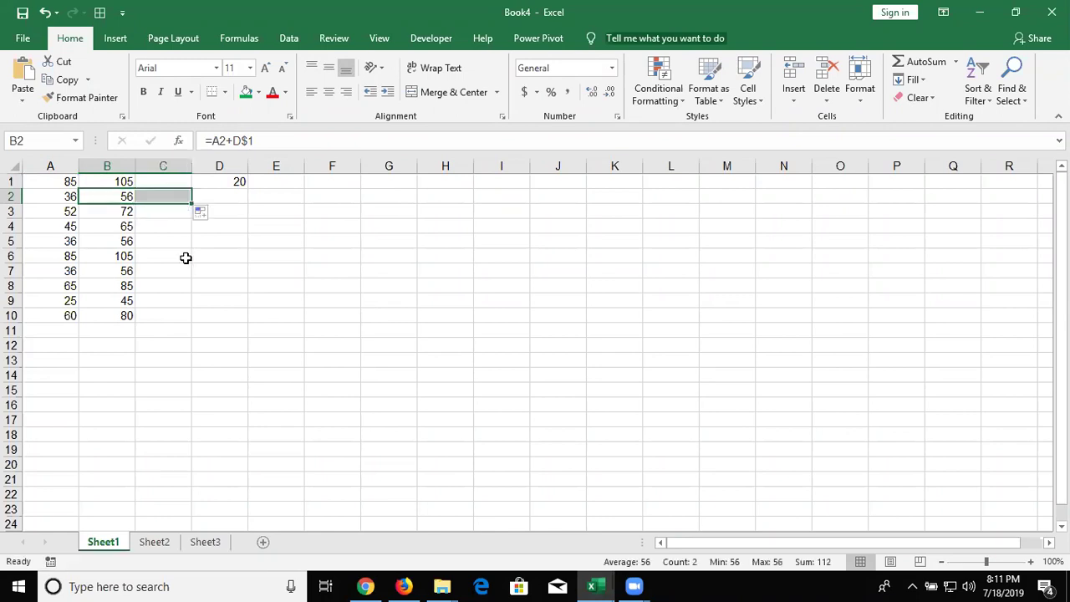
left_click(188, 226)
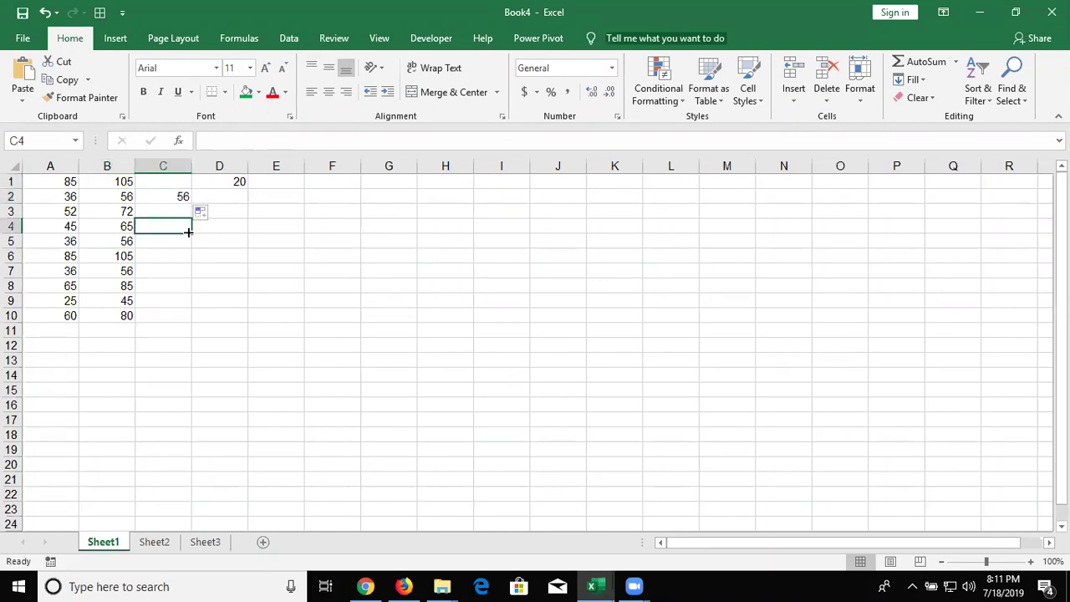
double_click(180, 198)
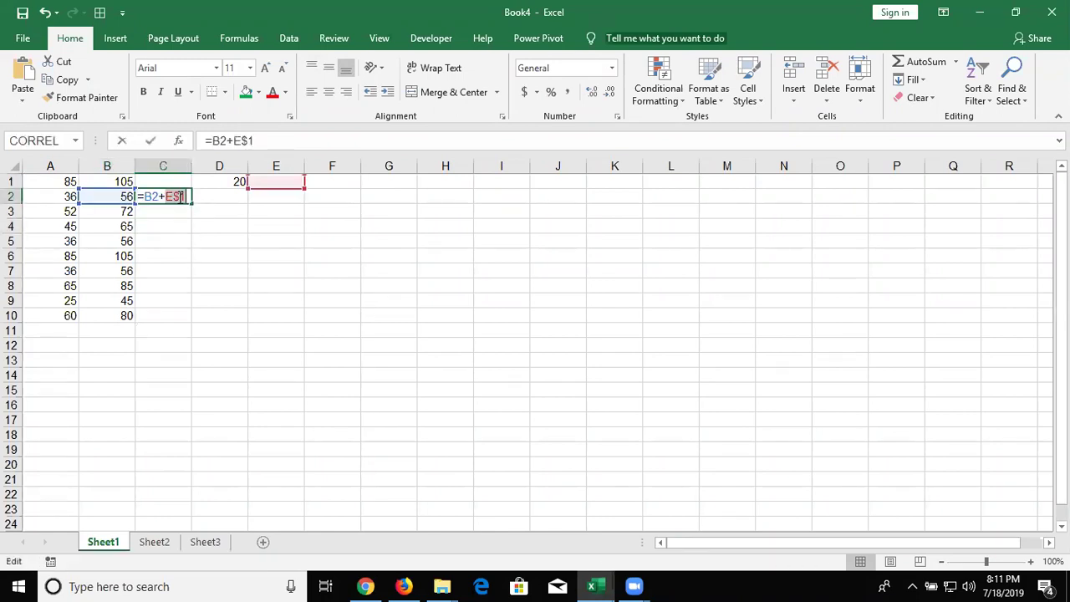
key("Escape")
Step: Add a $ before D in B2's formula so it reads =A2+$D$1, then select D13
left_click(122, 200)
key("ctrl+Down")
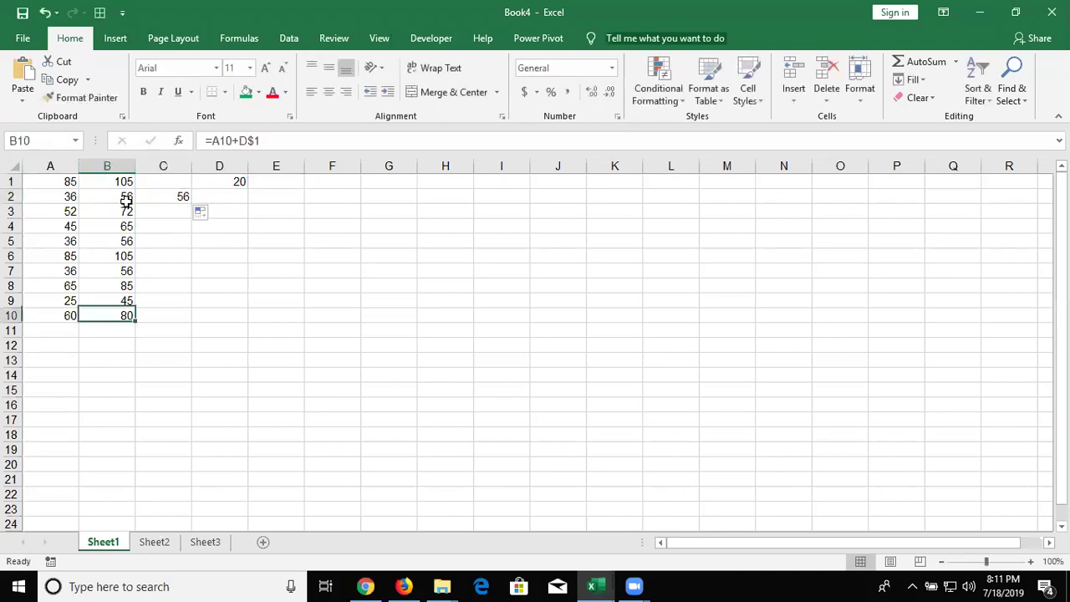
left_click(125, 200)
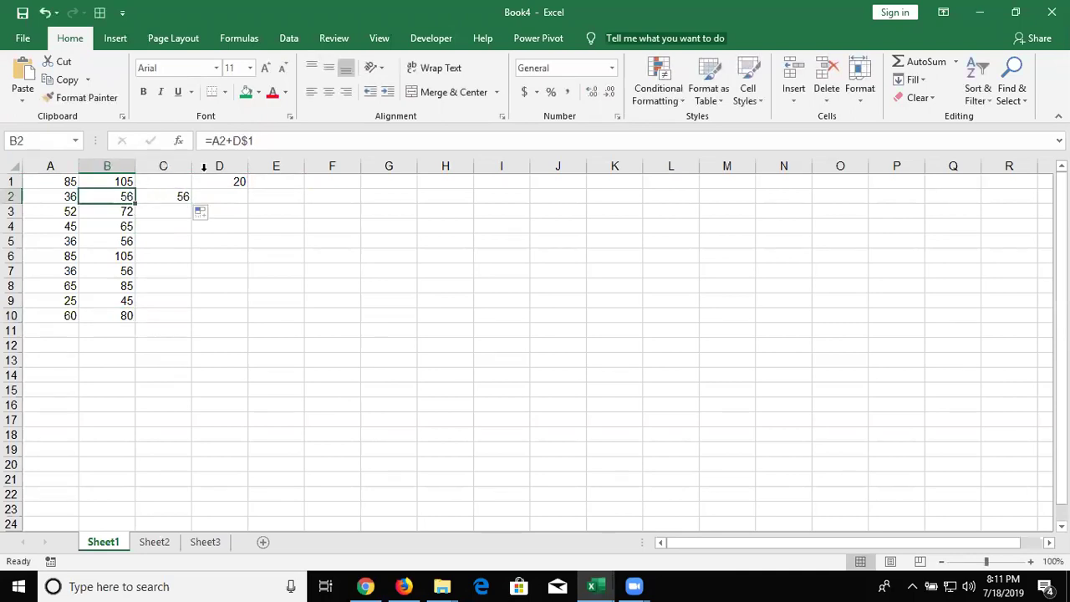
double_click(242, 140)
key("Left")
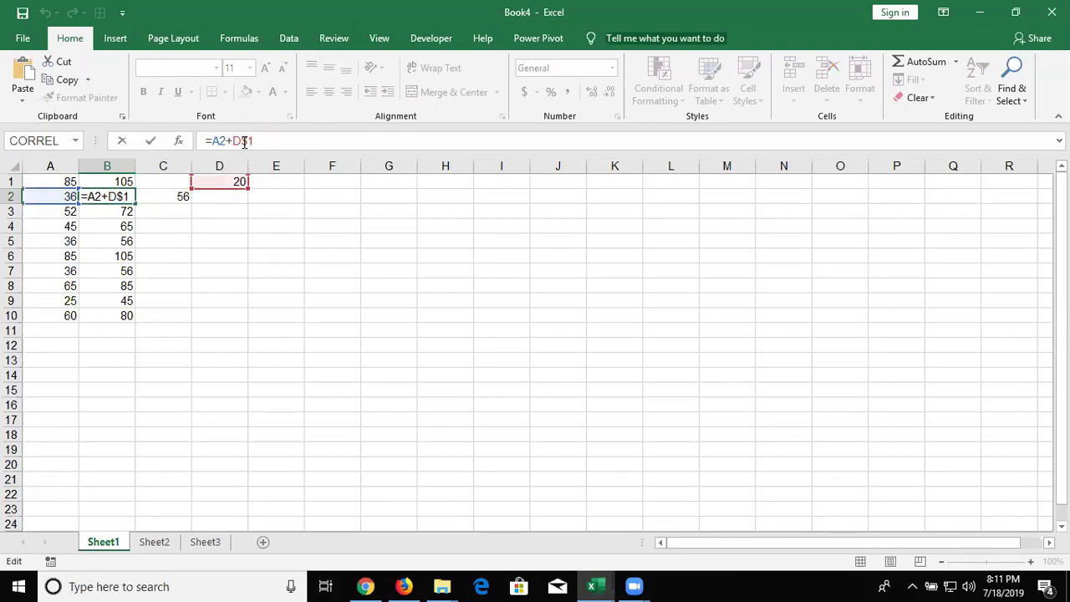
type("$")
key("Return")
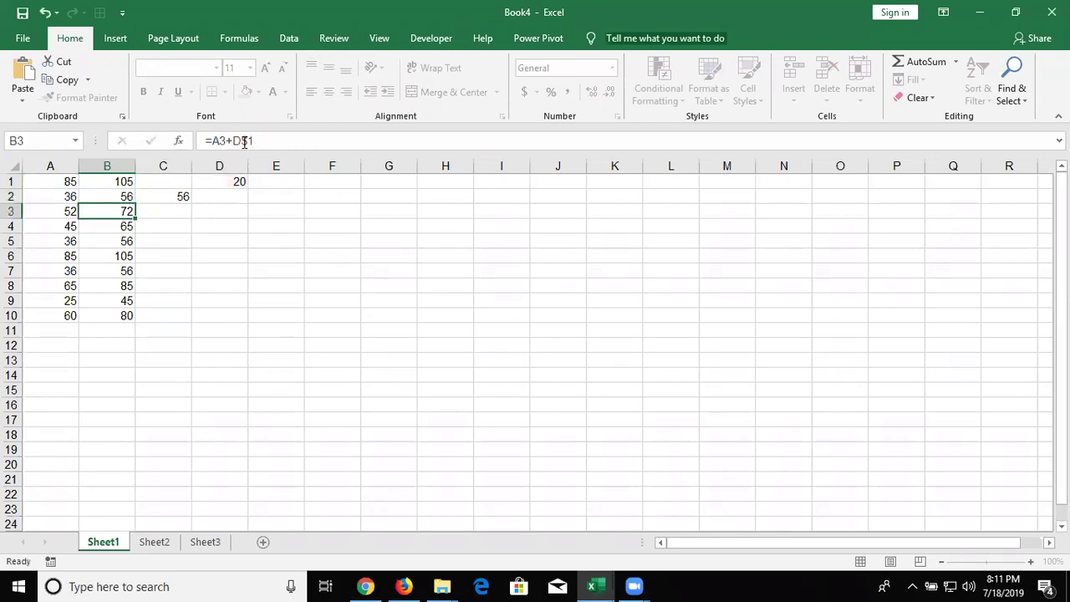
key("Up")
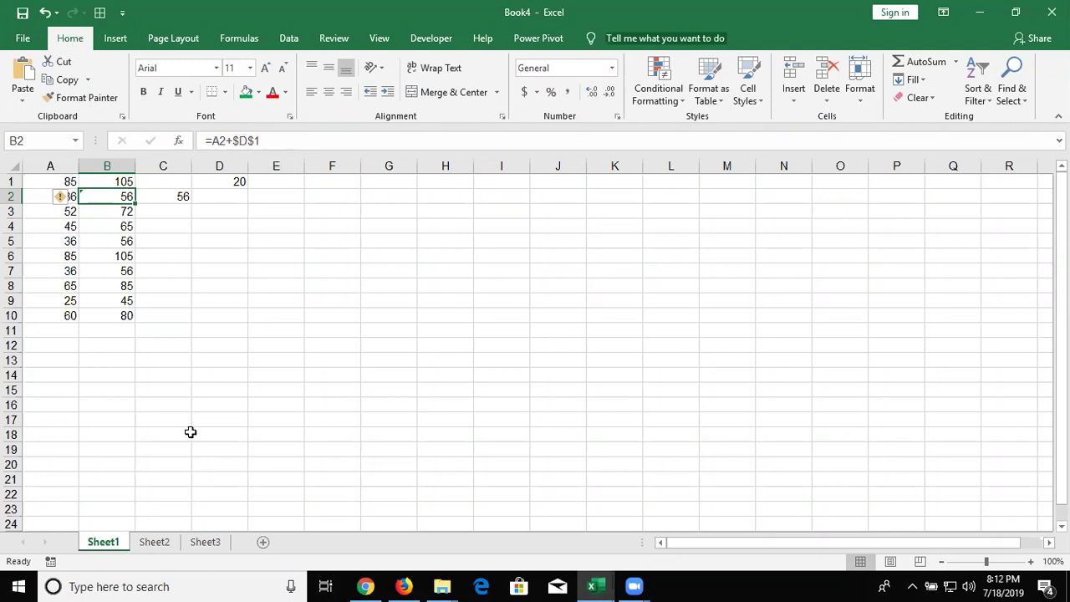
left_click(231, 358)
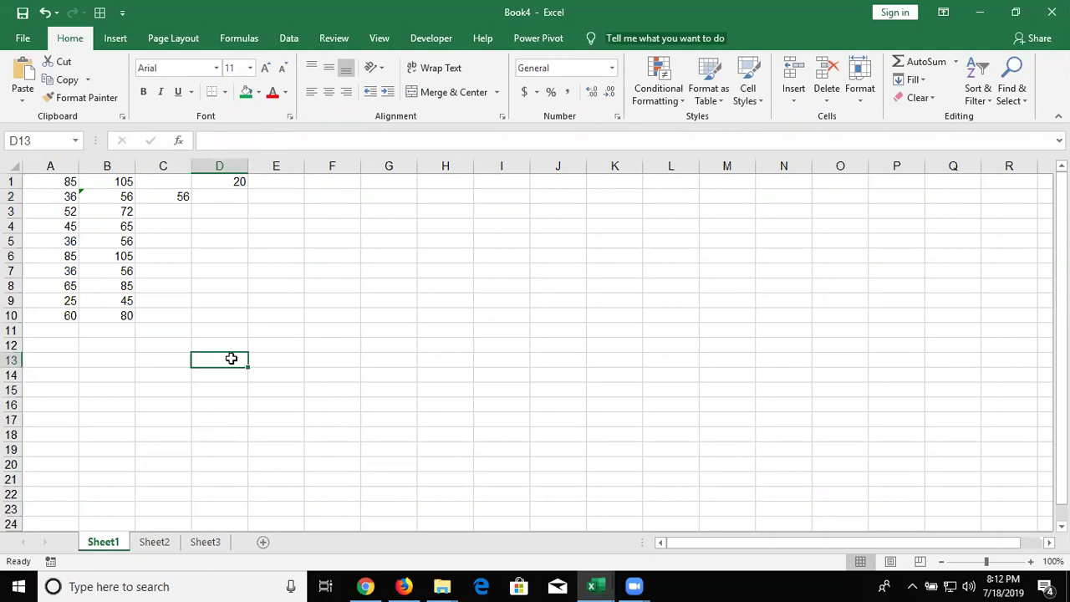
Step: Enter =Sheet2!B4 in D13 by referencing cell B4 on Sheet2
type("=")
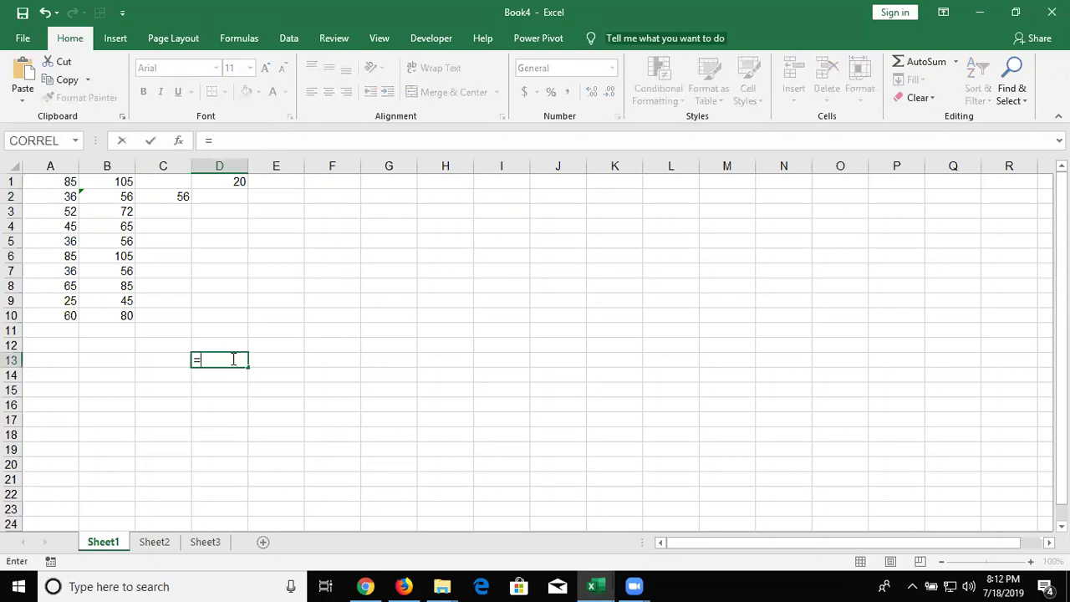
type("a1")
key("BackSpace")
key("BackSpace")
left_click(156, 542)
left_click(85, 222)
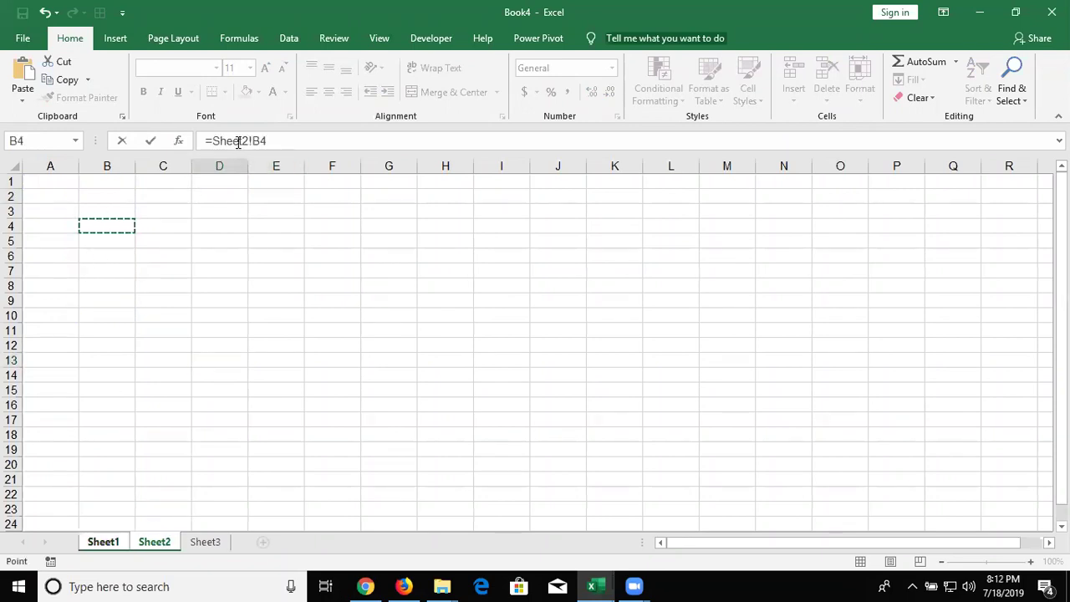
key("Return")
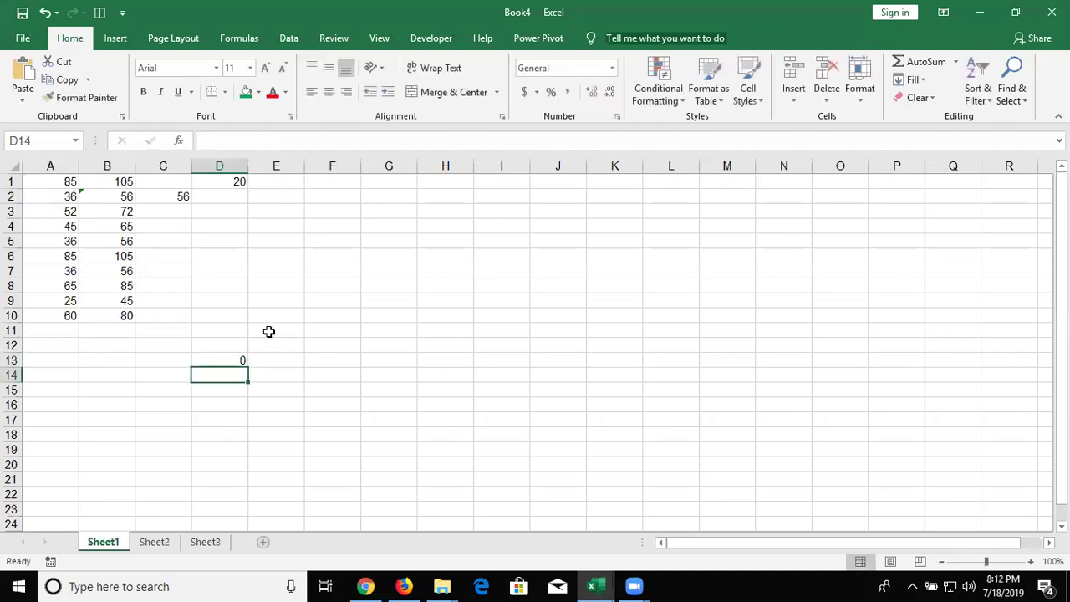
Step: Review D13's =Sheet2!B4 formula in edit mode and keep it unchanged
left_click(229, 360)
double_click(230, 360)
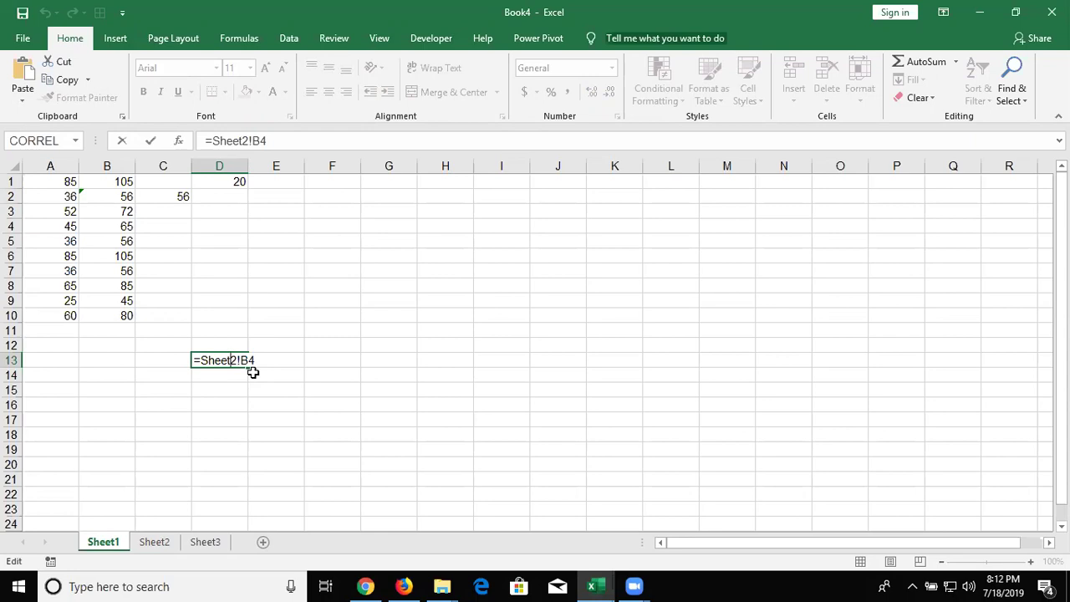
key("Left")
key("Left")
key("Left")
key("shift+Right")
key("shift+Right")
key("shift+Right")
key("shift+Right")
key("Right")
key("Right")
key("Right")
key("Right")
key("Return")
key("Up")
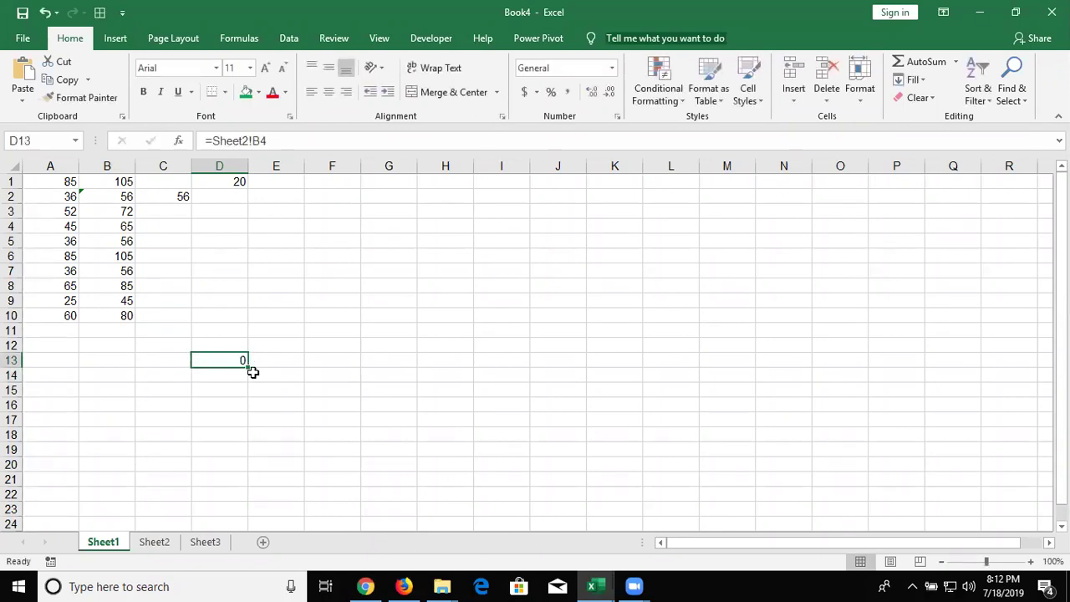
Step: Preview the open Data workbook from the taskbar, then select D14 in Book4
left_click(602, 585)
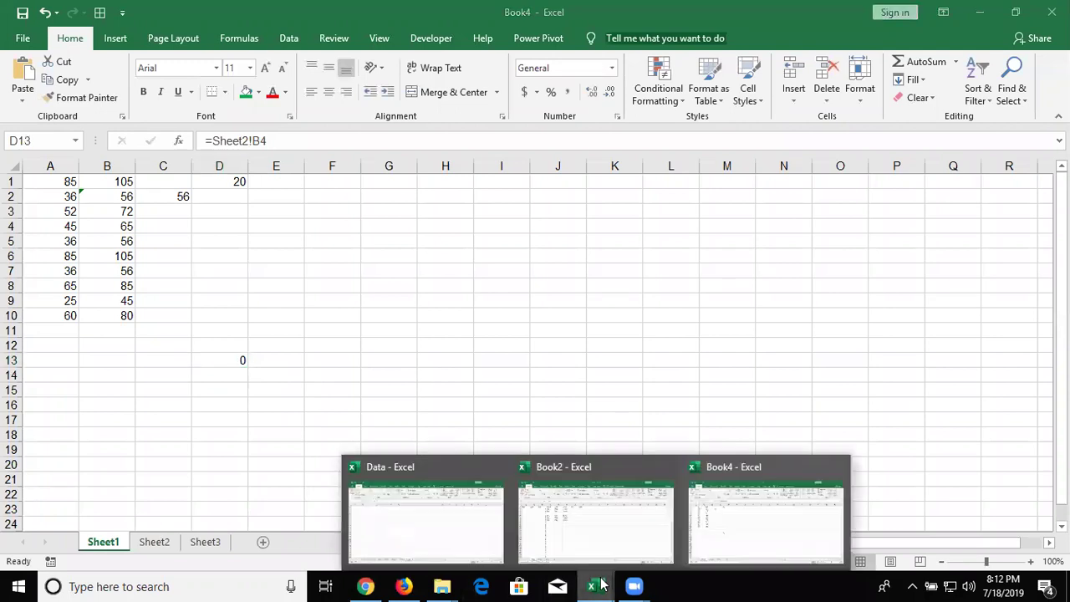
left_click(460, 523)
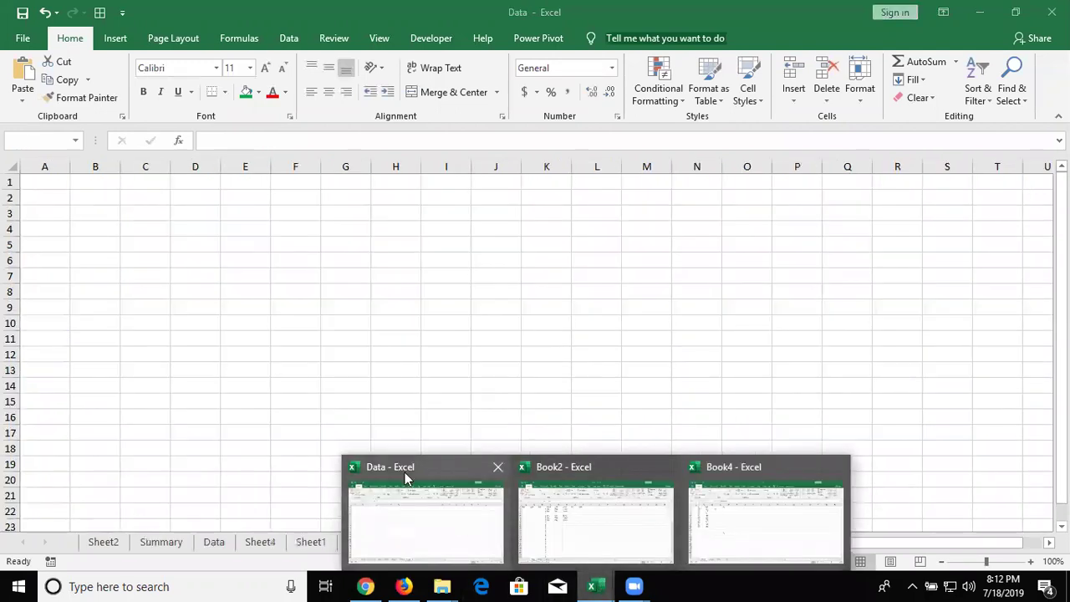
left_click(226, 372)
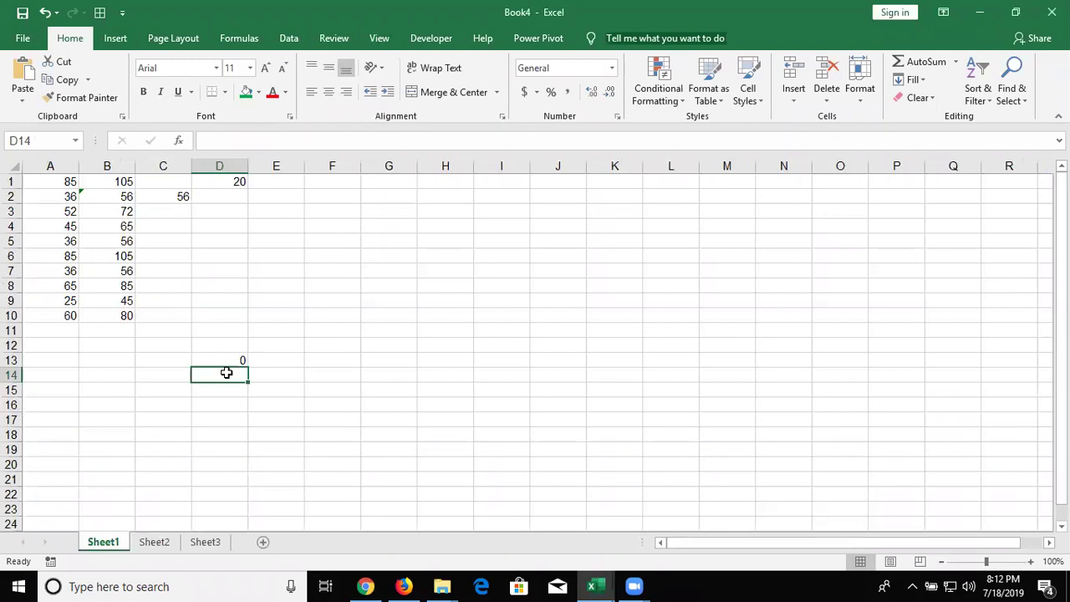
Step: Enter =[Data.xlsm]Sheet5!$A$3 in D14 by referencing A3 on Data's Sheet5
type("=")
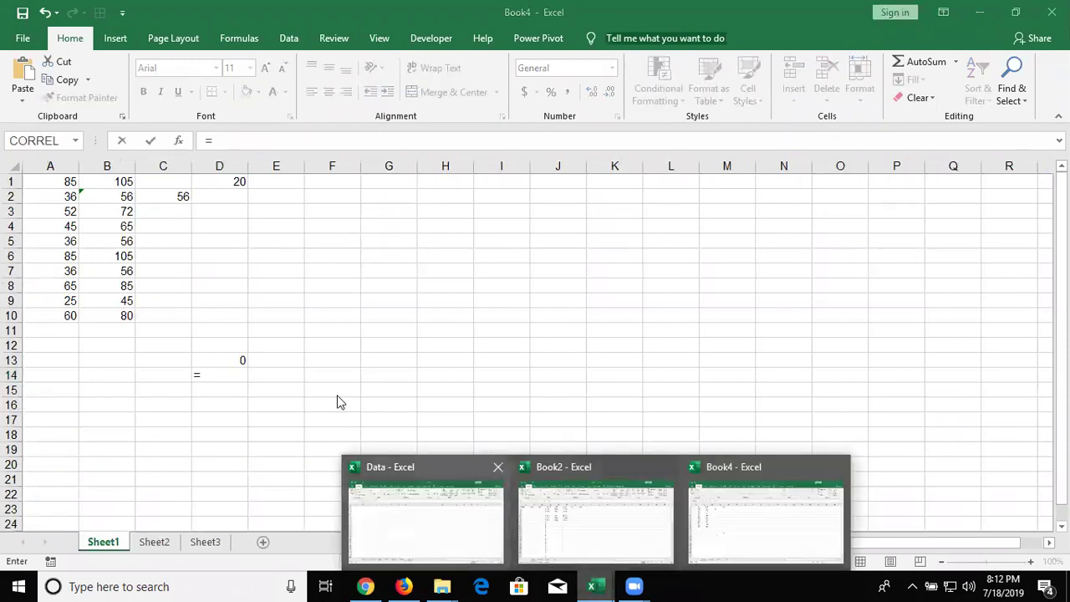
key("ctrl+Tab")
left_click(64, 210)
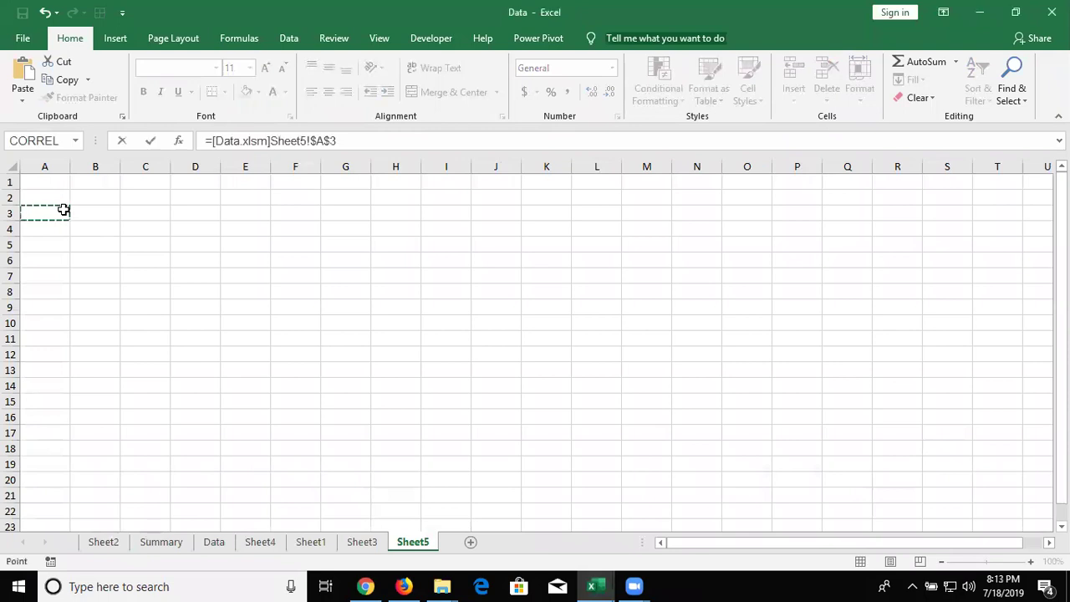
key("ctrl+Tab")
key("Return")
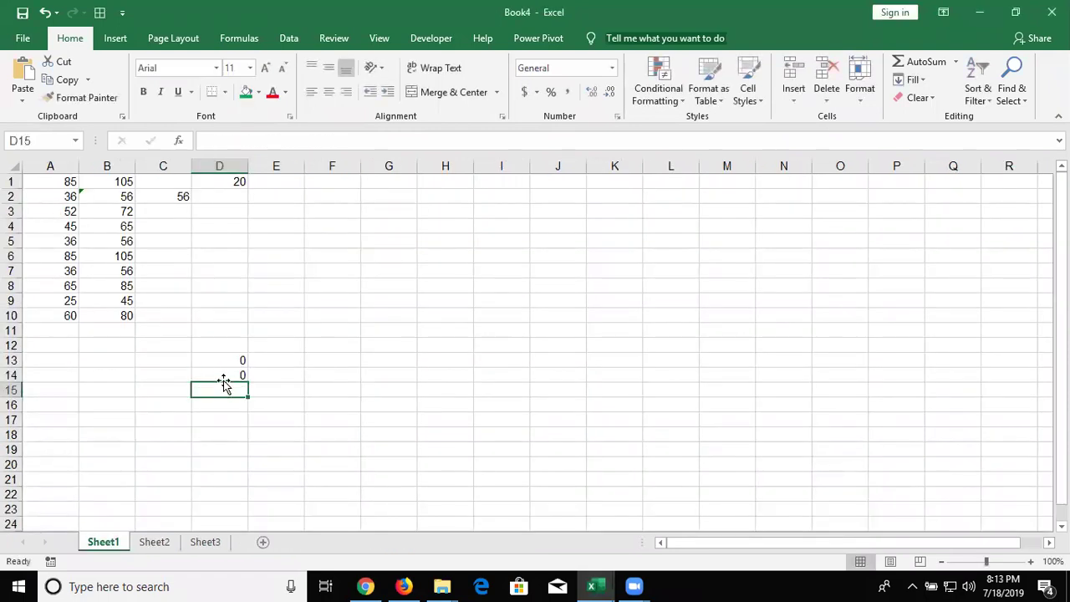
Step: Compare the formulas in D14 and D13 without changing them
left_click(216, 375)
double_click(222, 375)
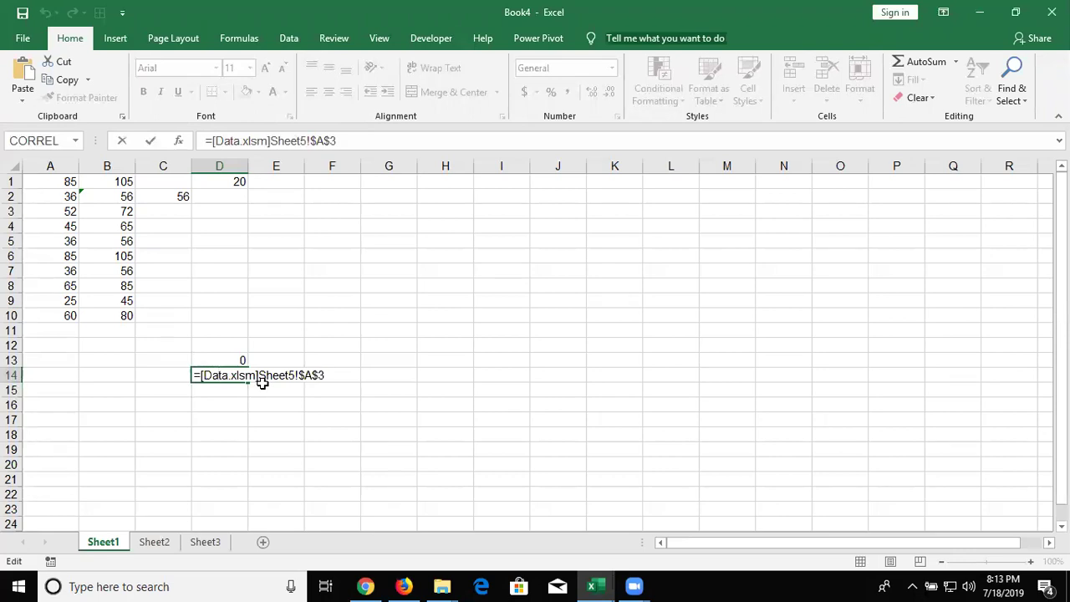
key("Return")
key("Up")
key("Up")
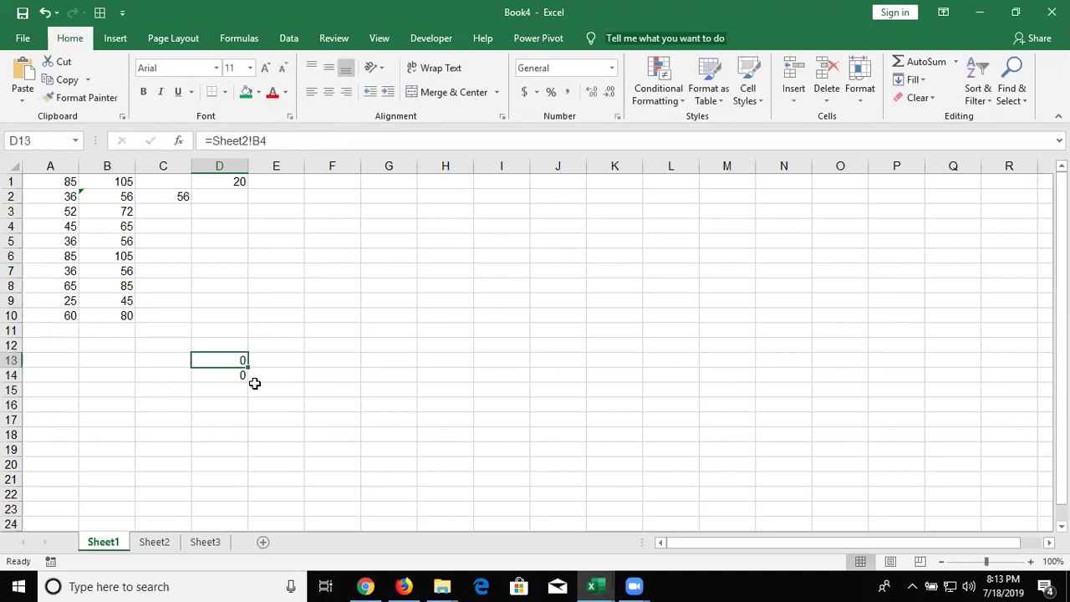
double_click(235, 361)
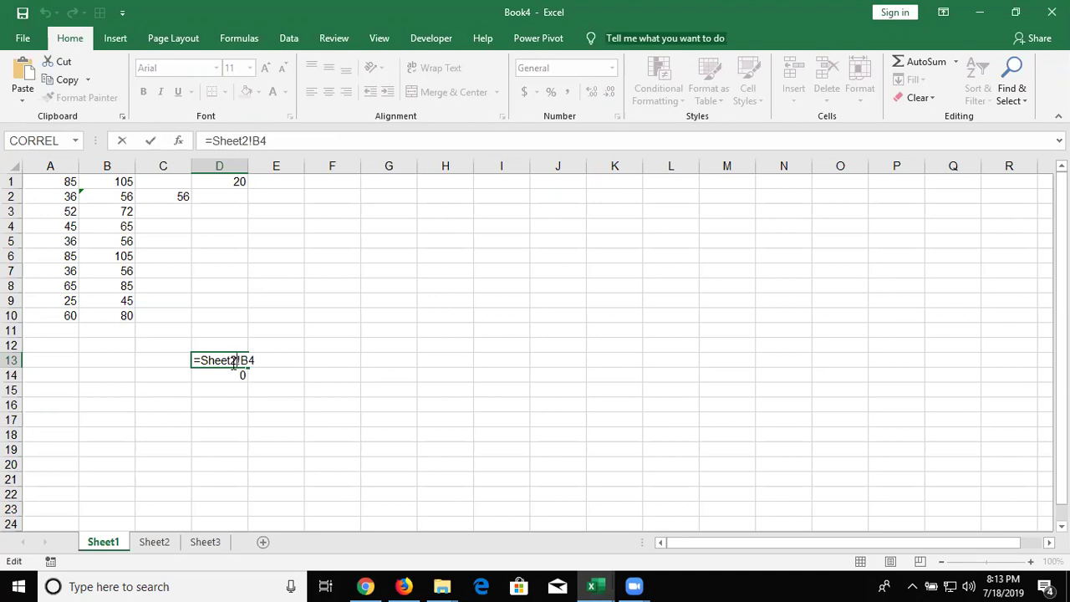
key("Return")
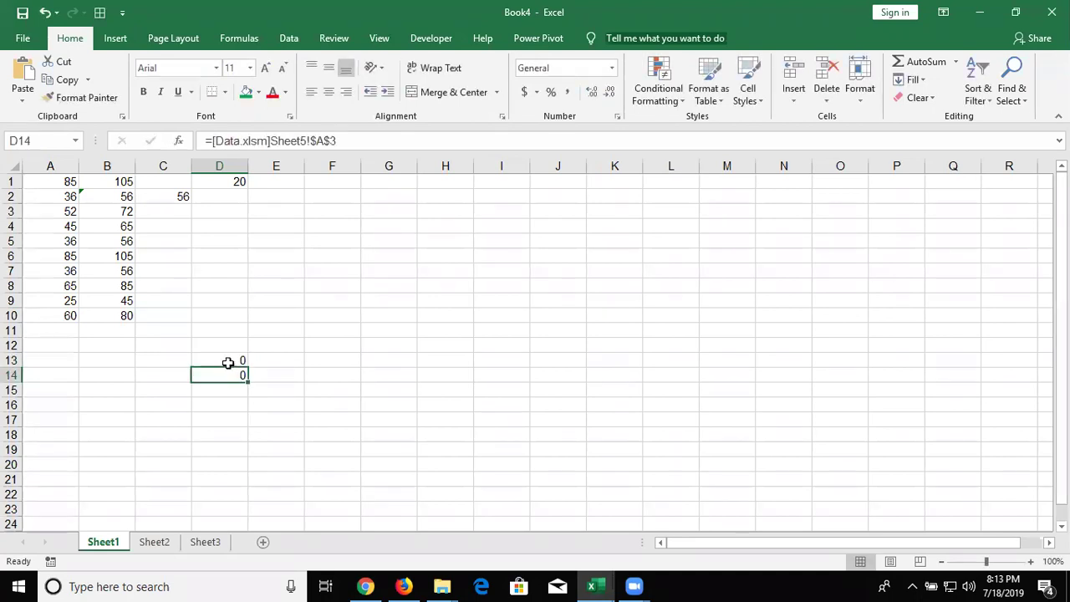
key("Up")
left_click(218, 372)
double_click(219, 373)
key("Escape")
Step: Fill D14's link down to D15 and confirm it reads =[Data.xlsm]Sheet5!$A$3
left_click_drag(247, 381, 242, 389)
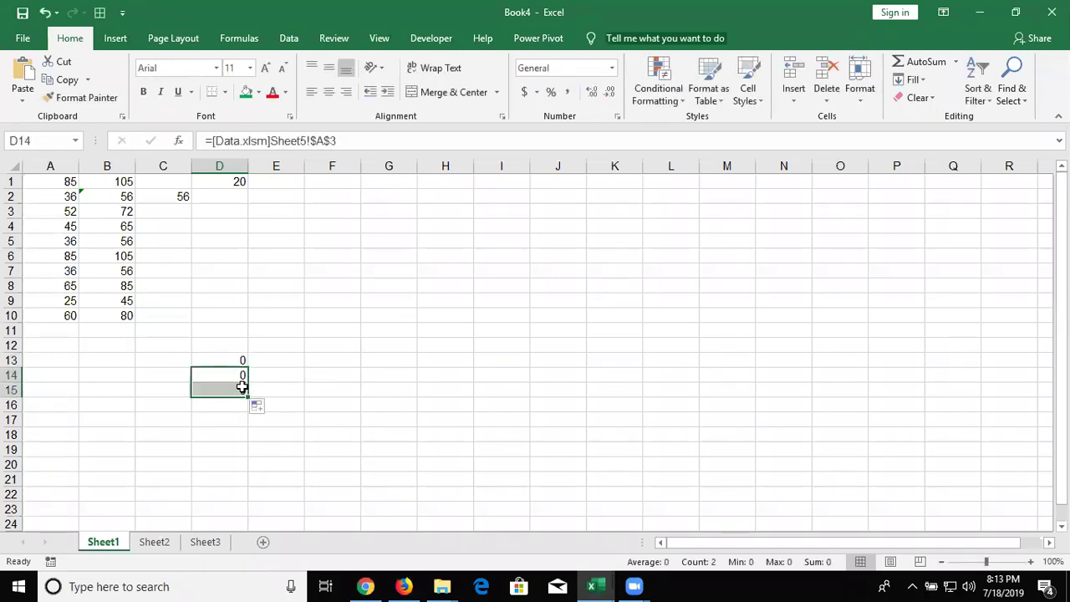
double_click(193, 391)
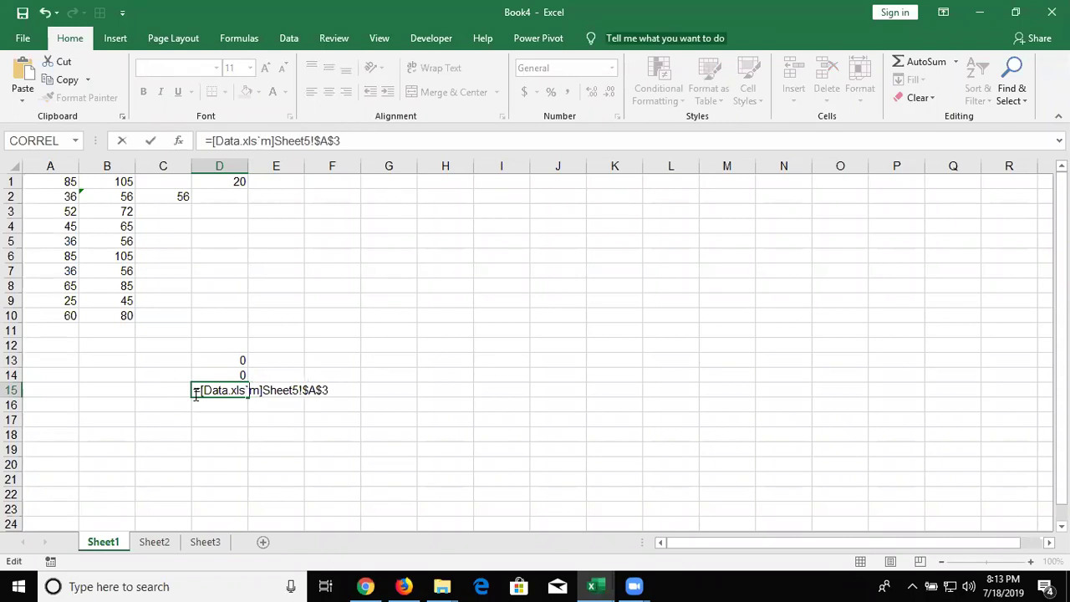
key("ctrl+Return")
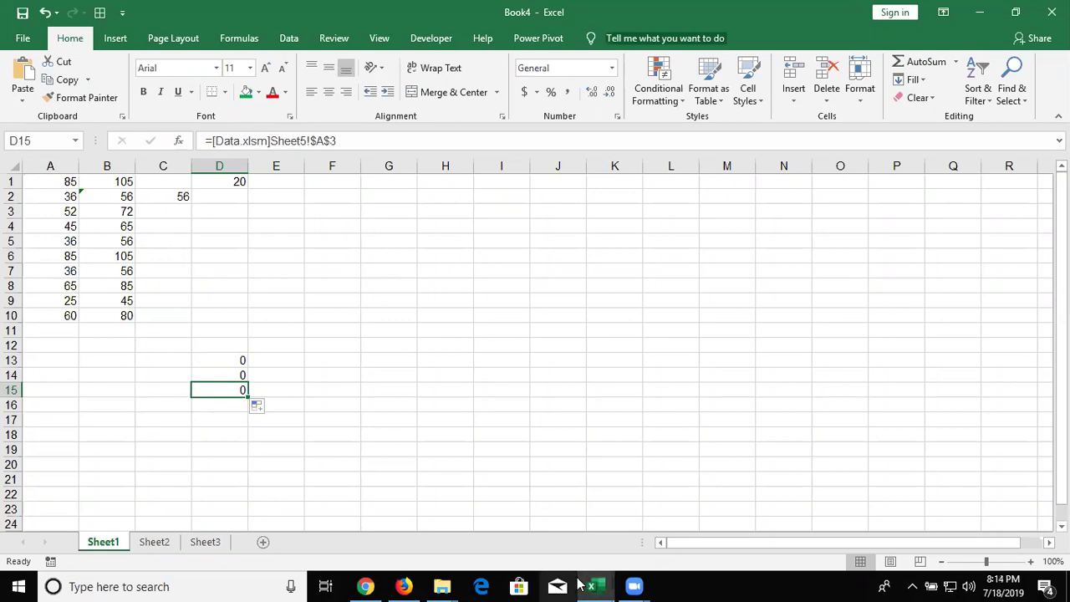
Step: Close the Data workbook, discarding its unsaved changes
mouse_move(591, 585)
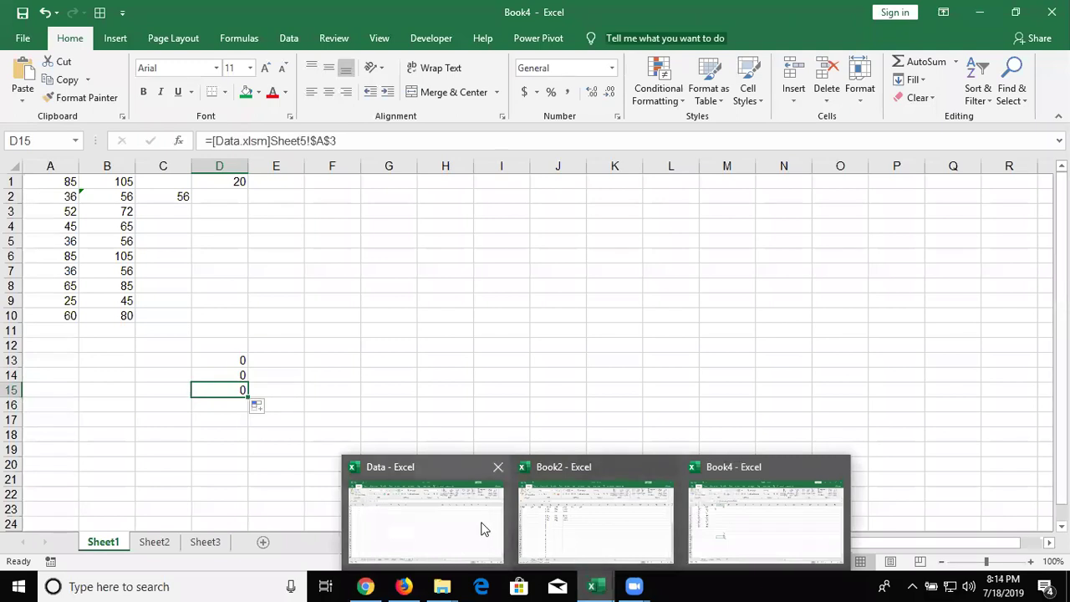
left_click(483, 528)
left_click(1051, 12)
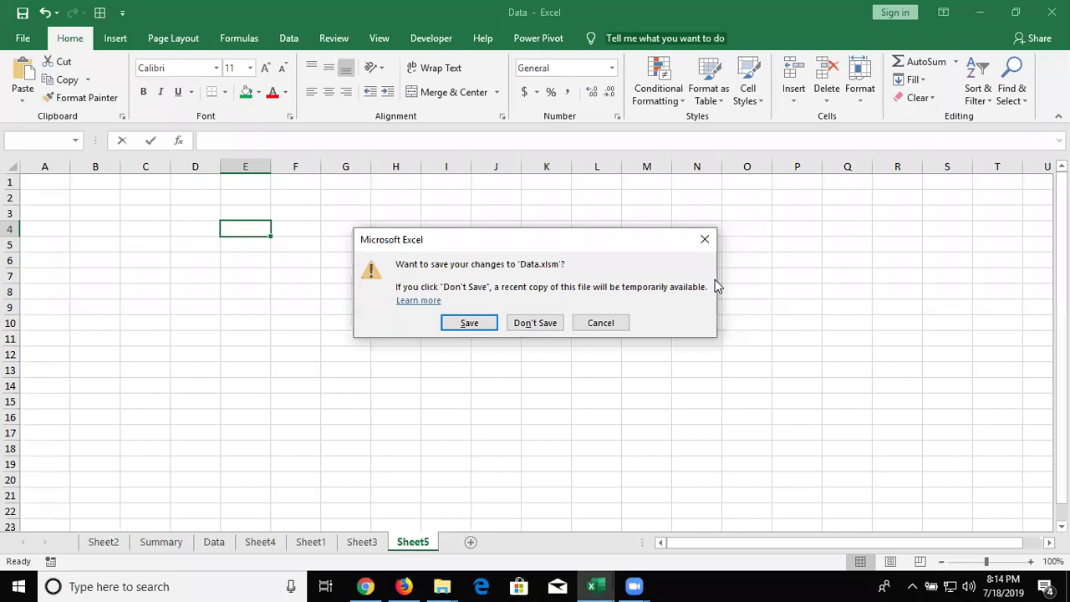
left_click(536, 325)
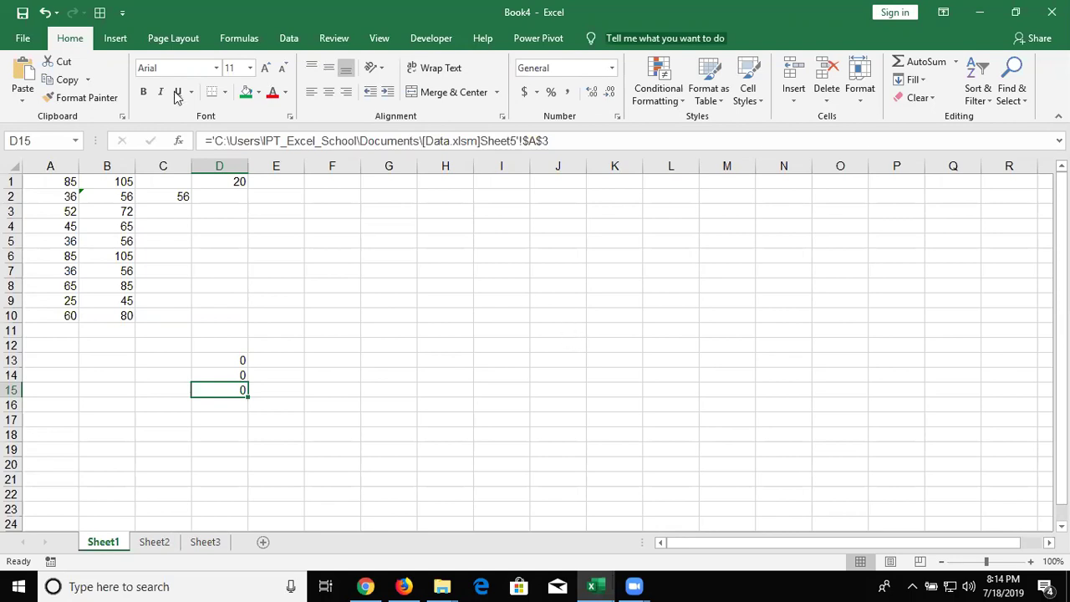
left_click(210, 140)
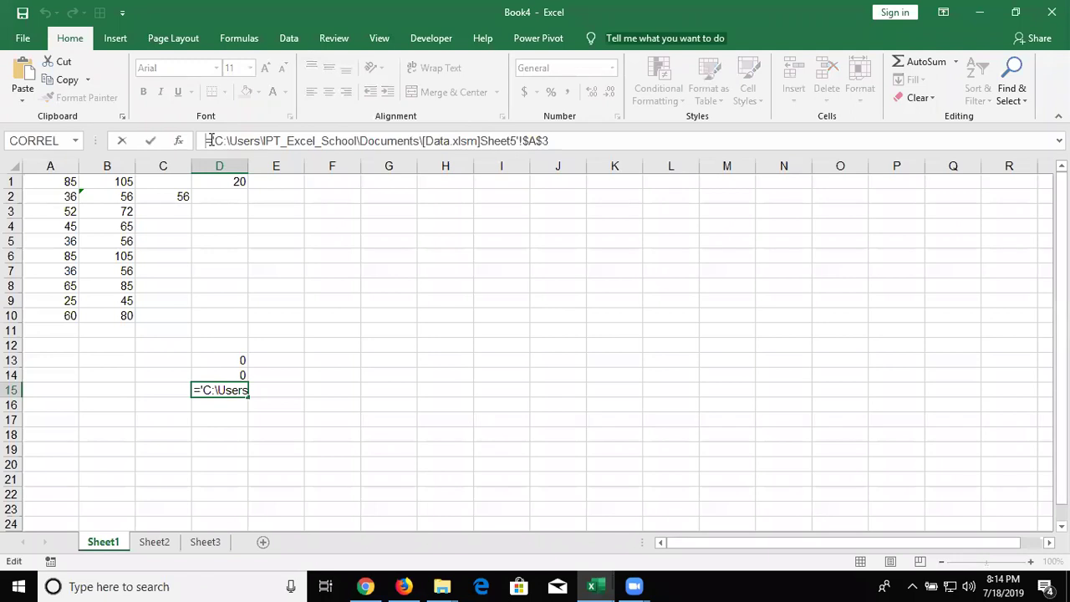
key("Escape")
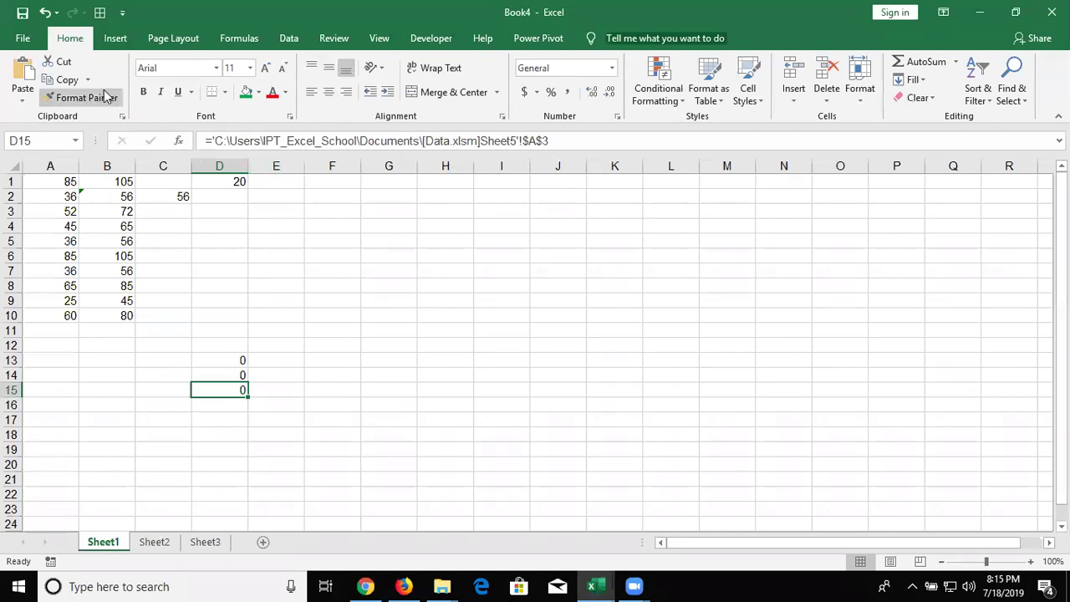
Step: Reopen Data.xlsm from the Recent workbooks list, then switch to Book4 and back
left_click(23, 40)
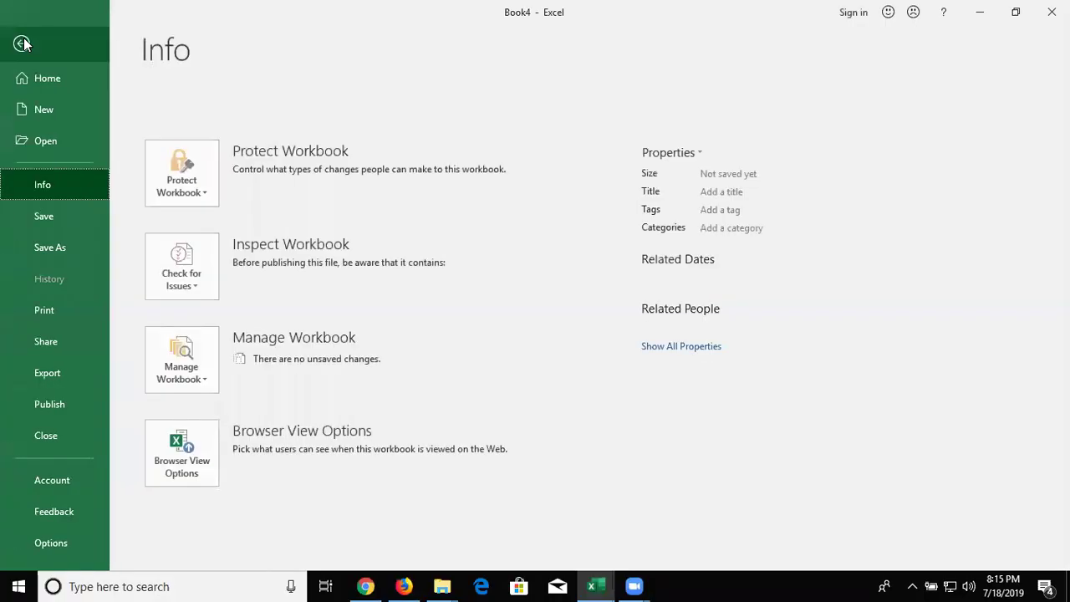
left_click(73, 132)
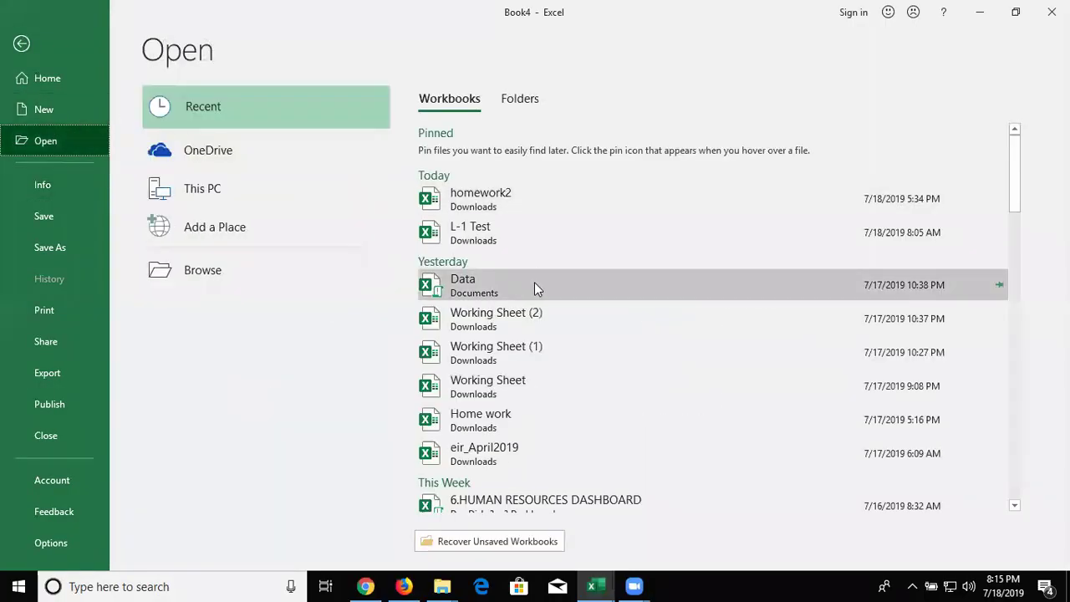
left_click(517, 294)
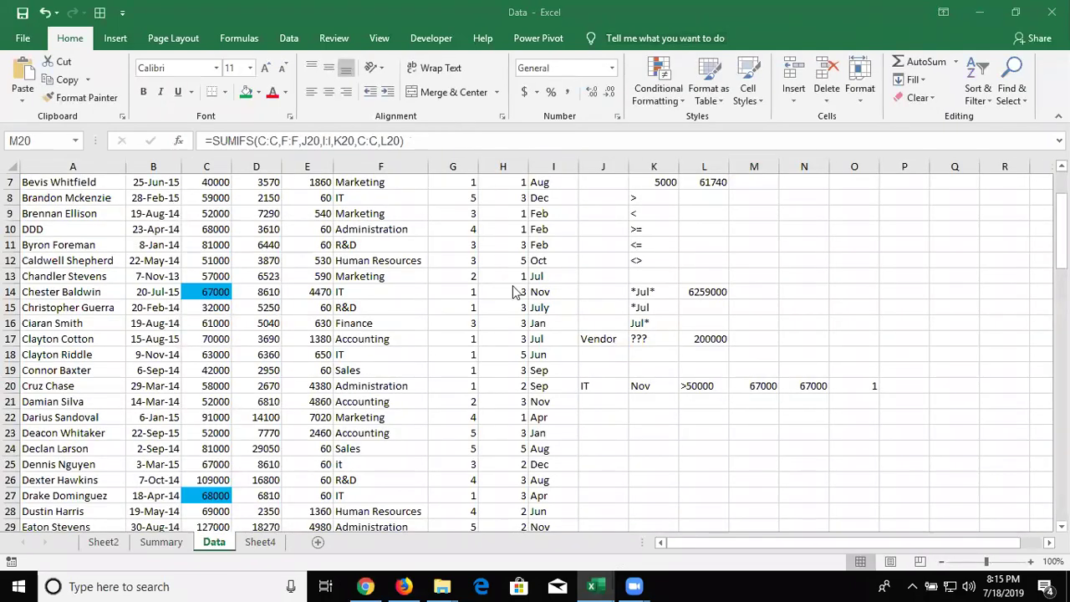
key("ctrl+Tab")
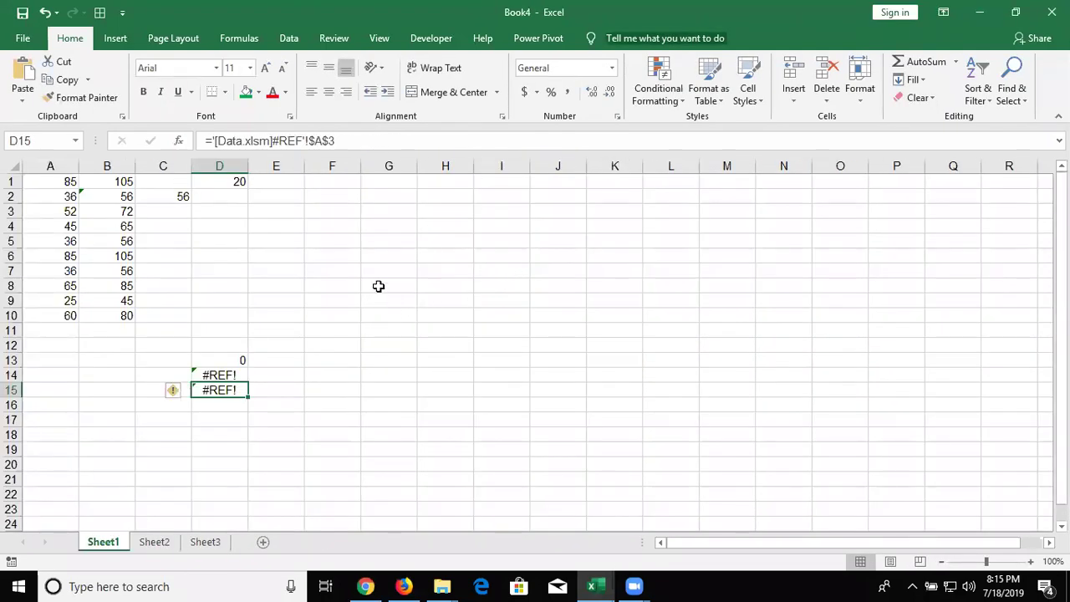
key("ctrl+Tab")
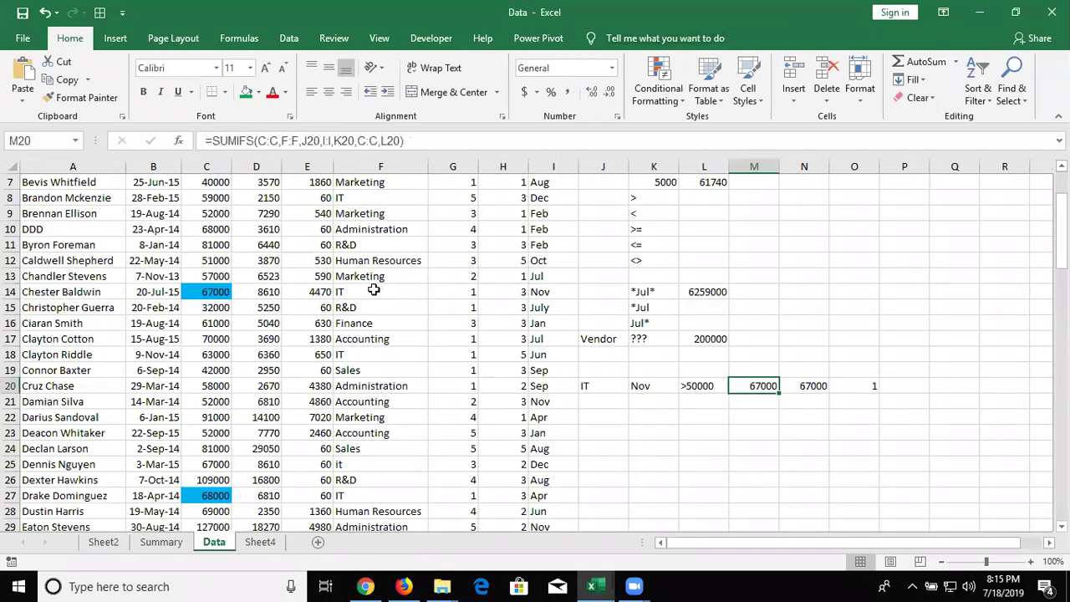
Step: Open Data's Sheet4, then replace D15's broken #REF sheet reference with ]sheet4
left_click(276, 540)
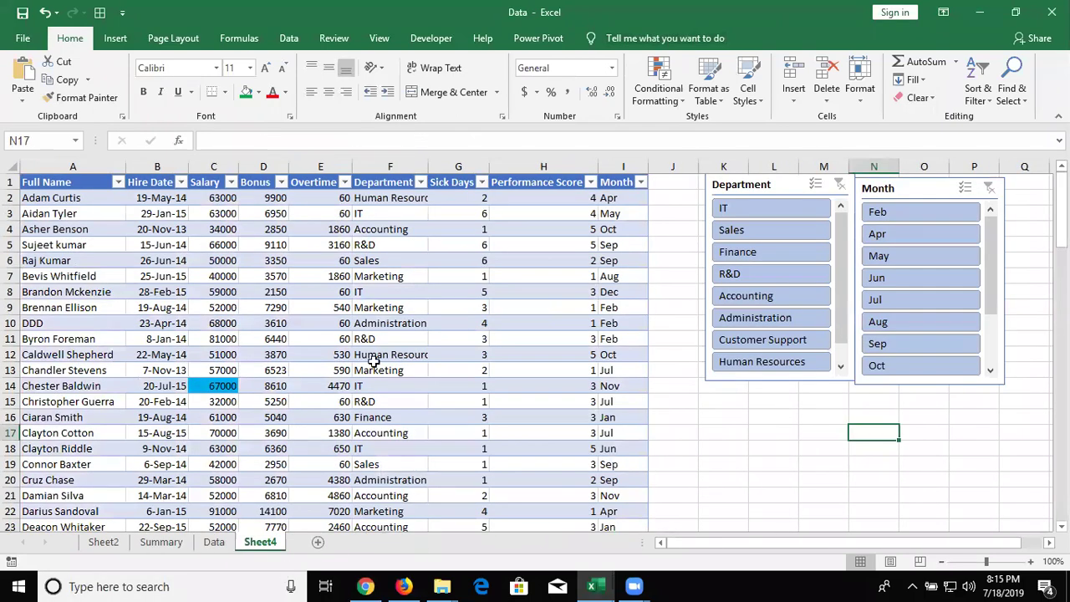
key("ctrl+Tab")
double_click(297, 140)
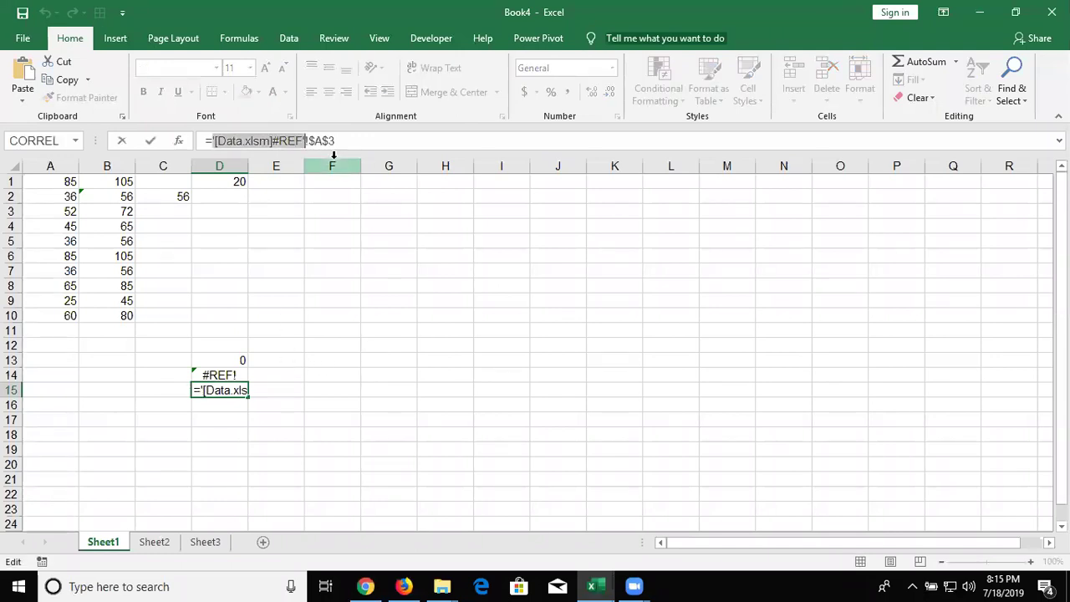
key("Right")
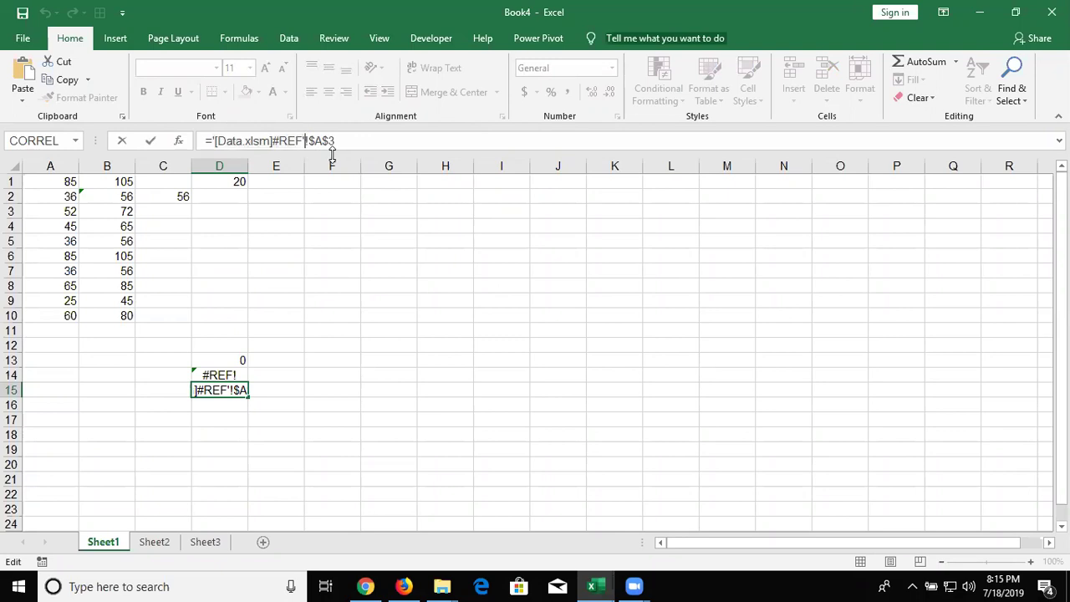
key("BackSpace")
key("BackSpace")
key("BackSpace")
key("BackSpace")
key("BackSpace")
key("BackSpace")
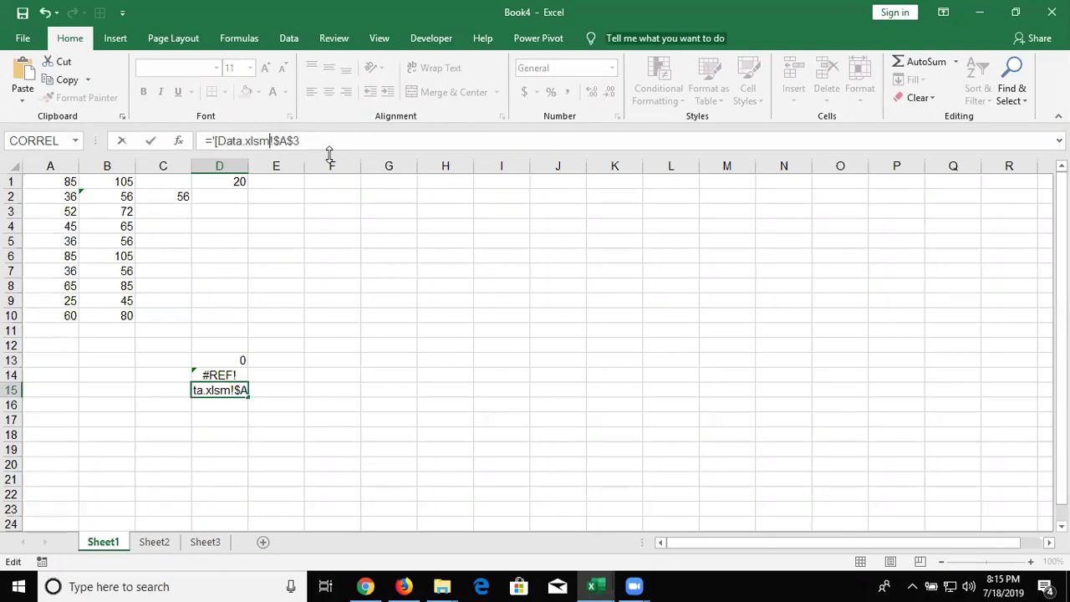
type("]sheet")
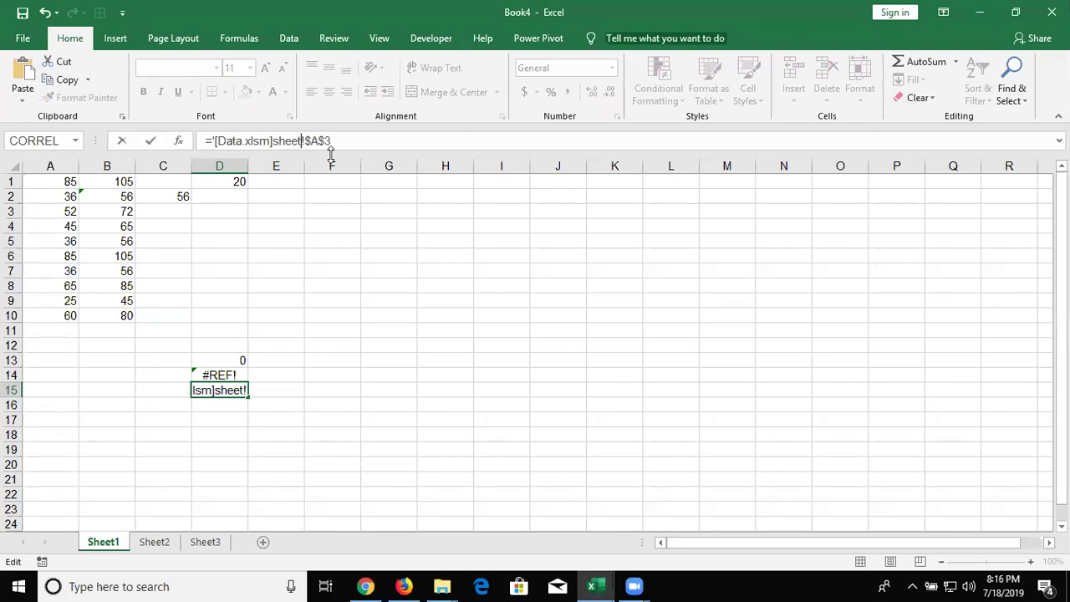
type("4")
key("Return")
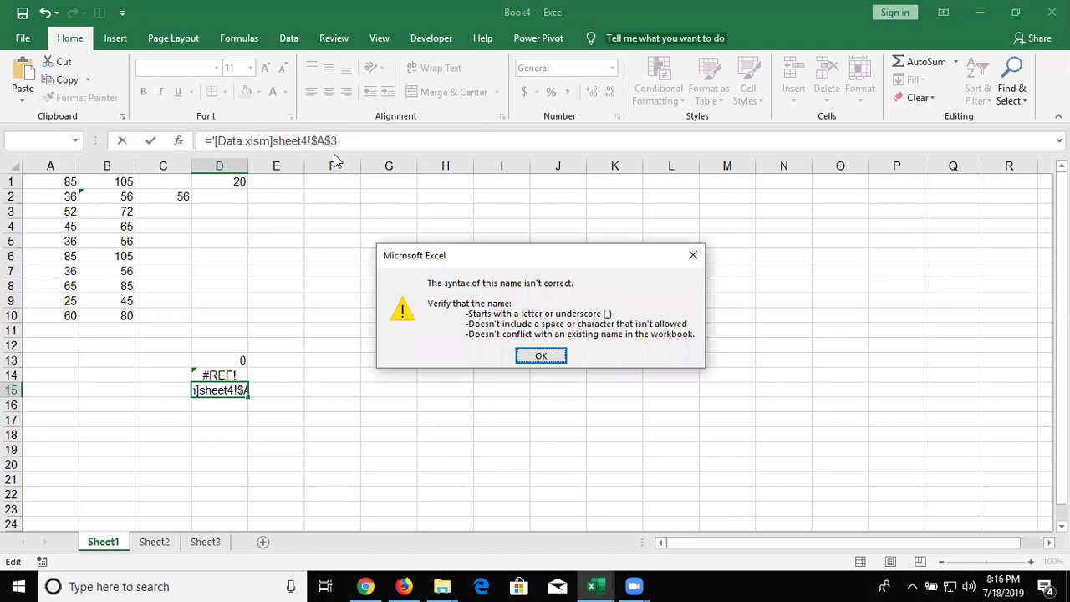
Step: Remove the stray apostrophe so D15's link =[Data.xlsm]Sheet4!$A$3 commits without error
key("Return")
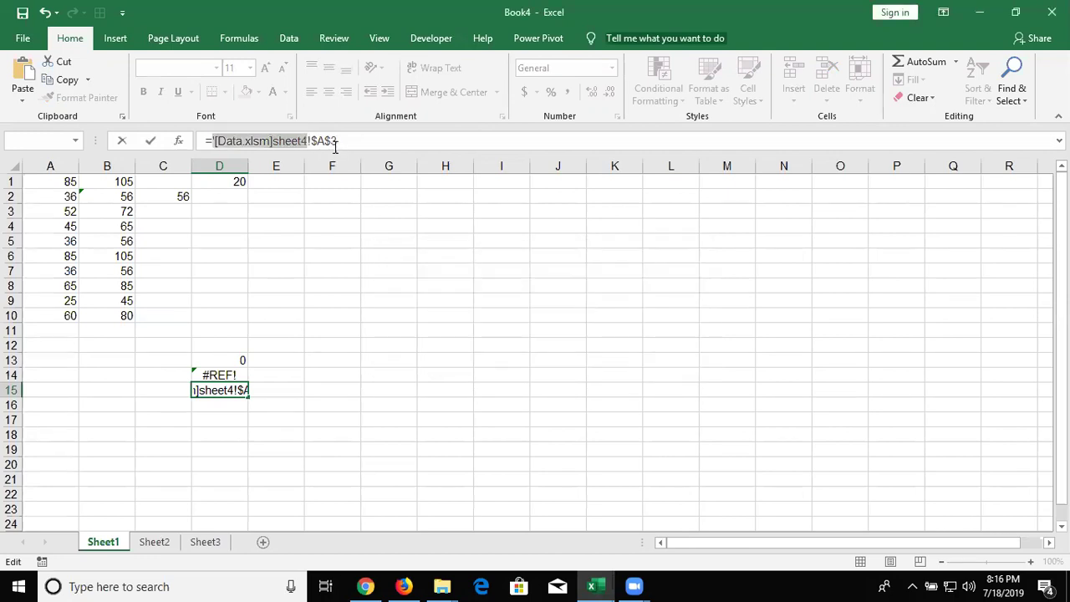
key("Right")
key("Left")
key("Left")
key("Left")
key("Left")
key("Left")
key("Left")
key("BackSpace")
key("ctrl+Return")
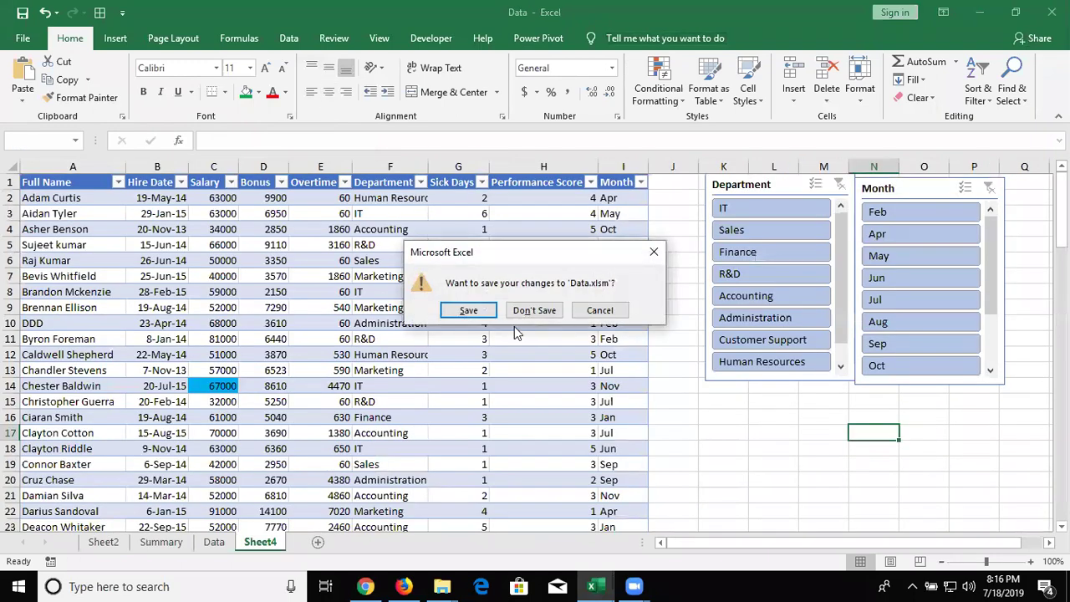
Step: Close Data.xlsm with Don't Save, then select D15 to view its full-path link
left_click(524, 310)
left_click(501, 318)
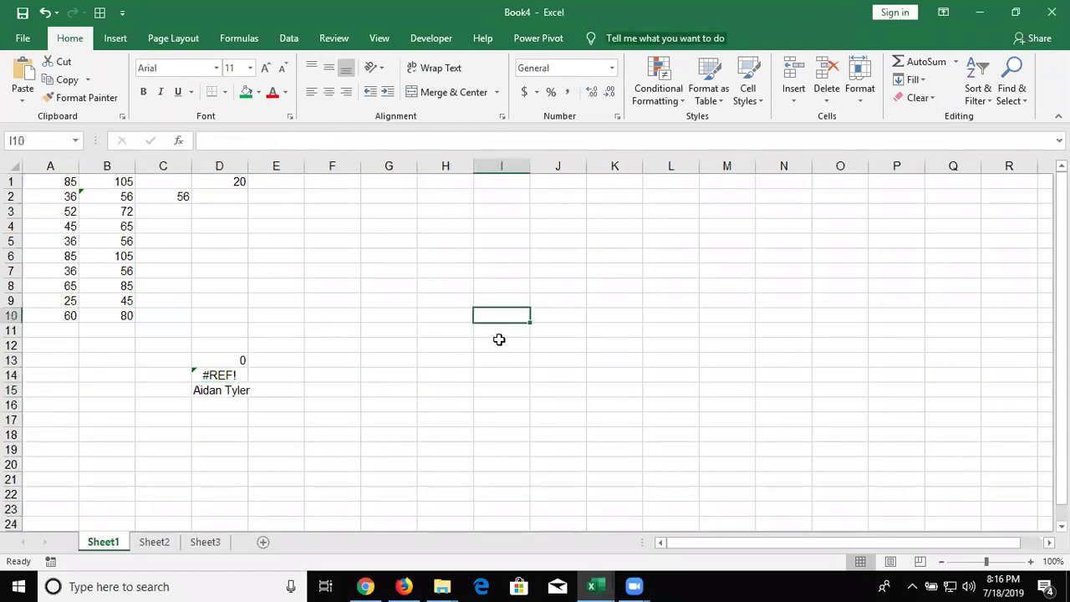
left_click(226, 388)
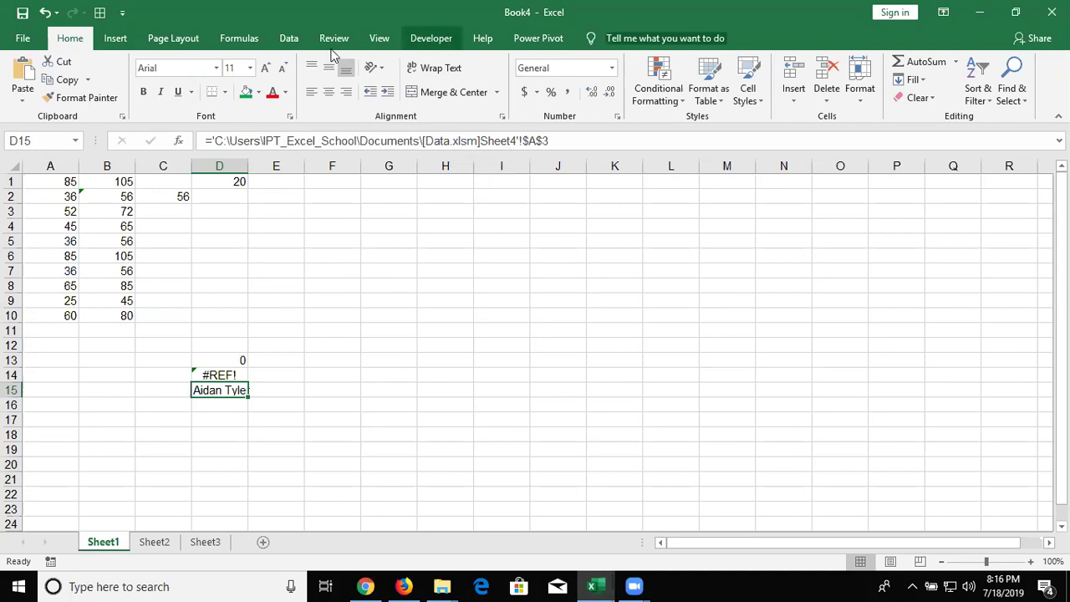
Step: Review the Data.xlsm entry in the Data tab's Edit Links list, close it, and select G11
left_click(289, 39)
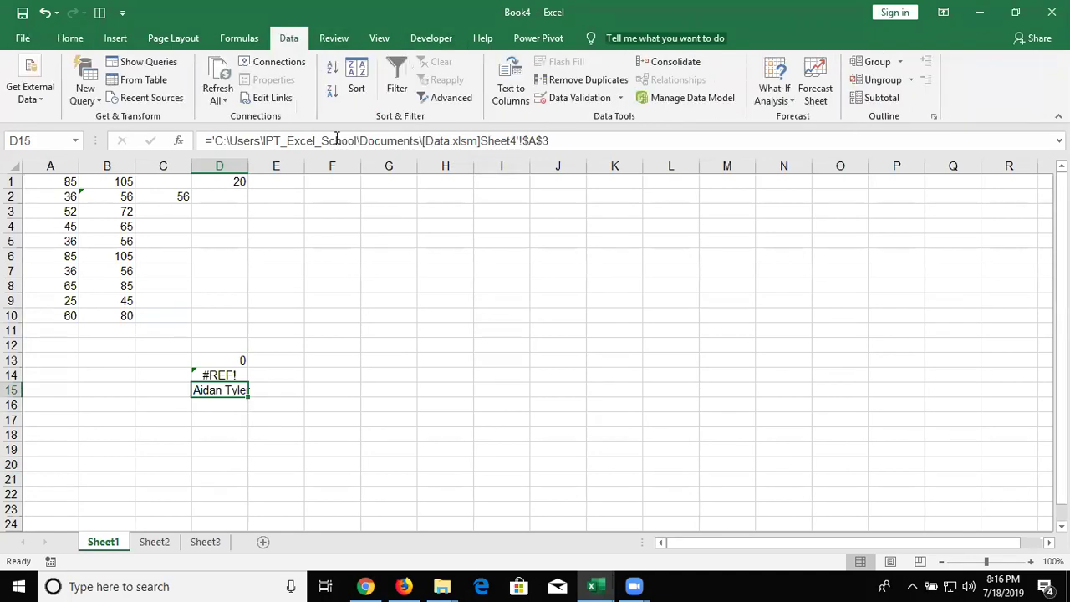
left_click(272, 100)
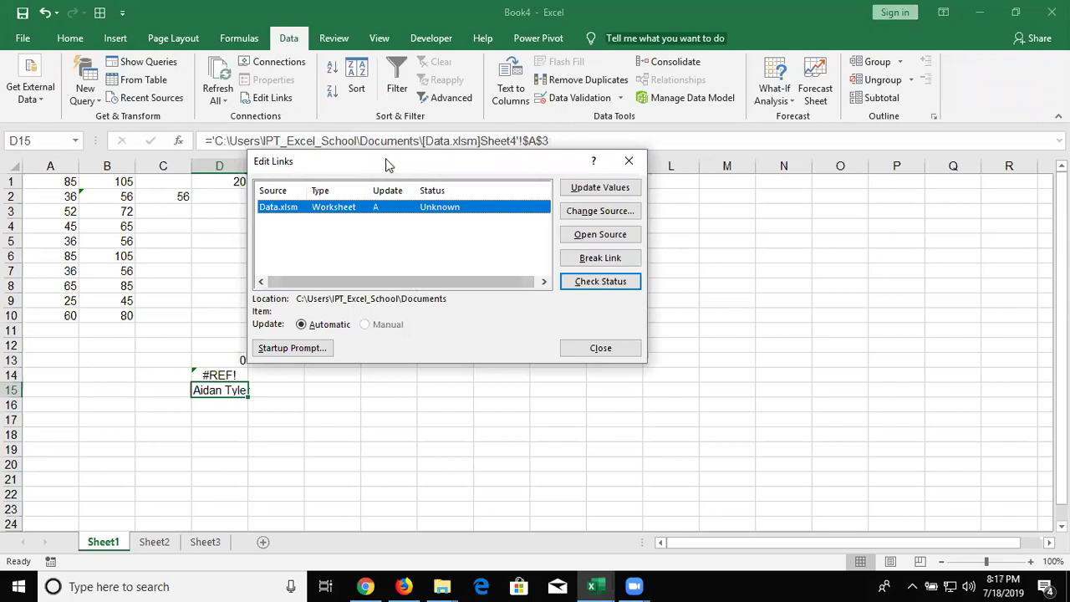
left_click_drag(384, 163, 317, 162)
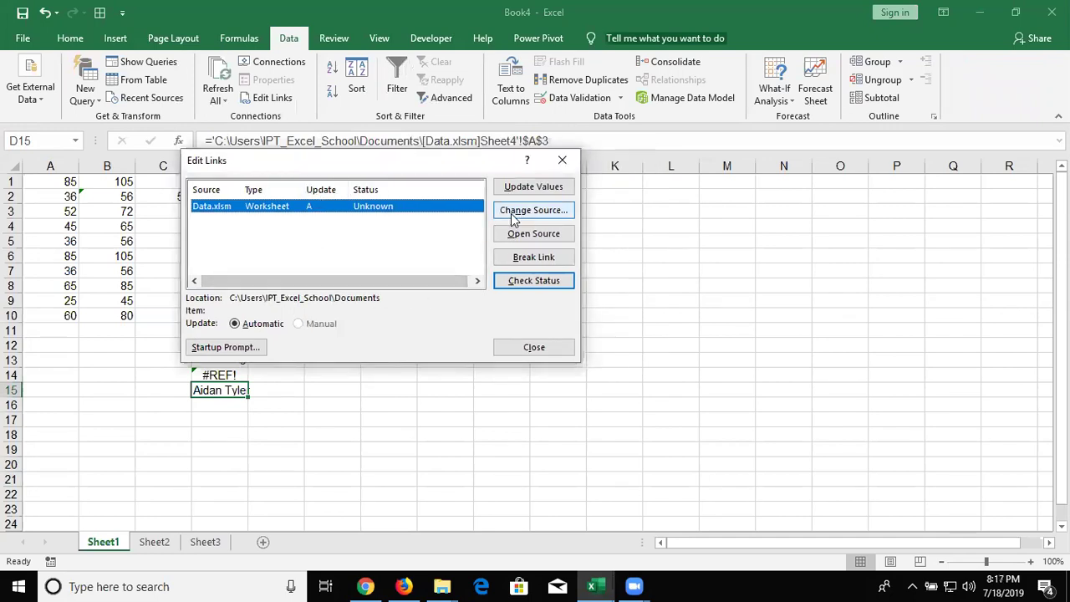
left_click(561, 160)
left_click(392, 335)
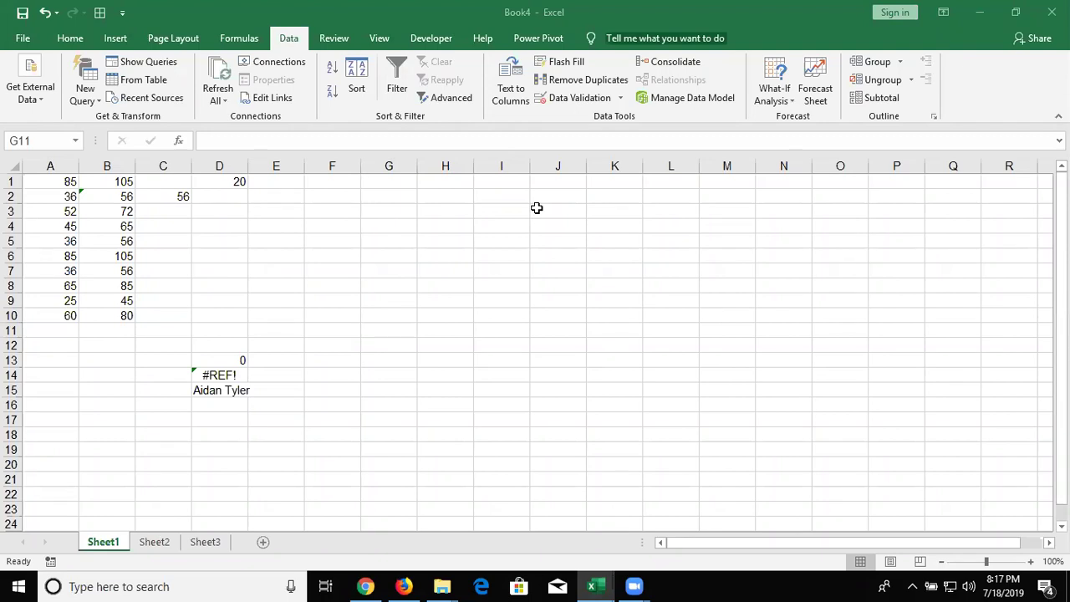
Step: From Home's Conditional Formatting menu, open the Help article on conditional formats
left_click(72, 40)
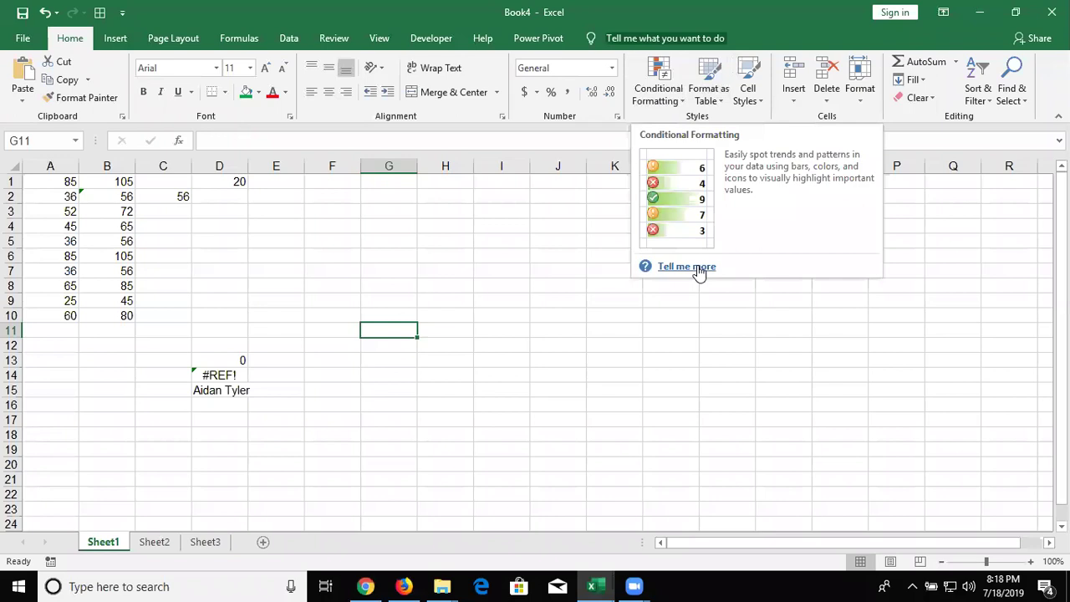
left_click(701, 269)
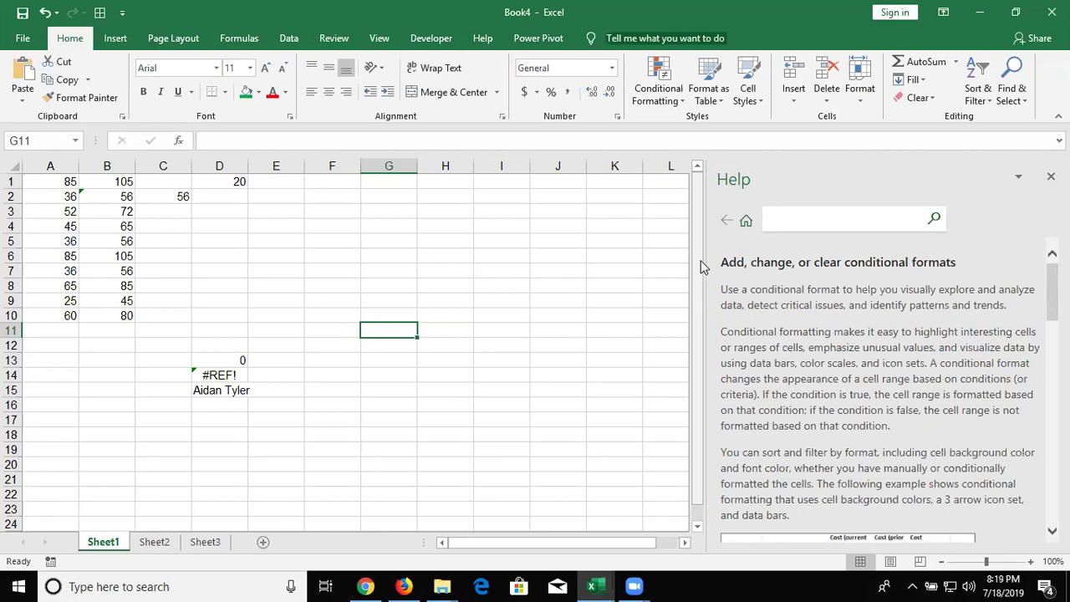
scroll(866, 376, "down", 3)
scroll(857, 355, "up", 3)
scroll(855, 351, "down", 5)
scroll(833, 355, "down", 4)
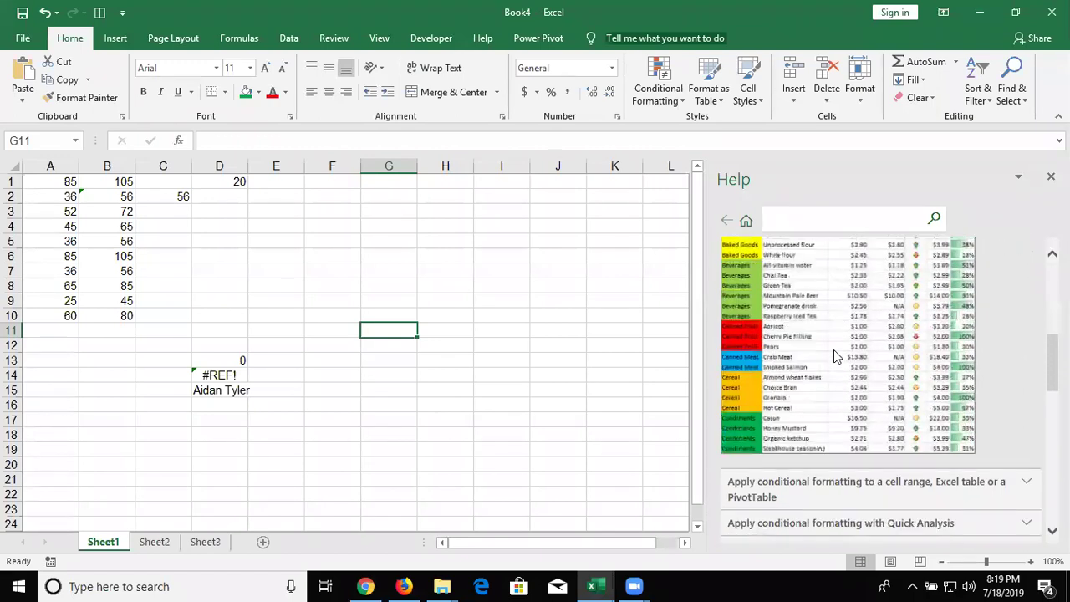
scroll(834, 355, "down", 4)
Step: Expand and read the Help topic on applying conditional formatting to a range
left_click(836, 309)
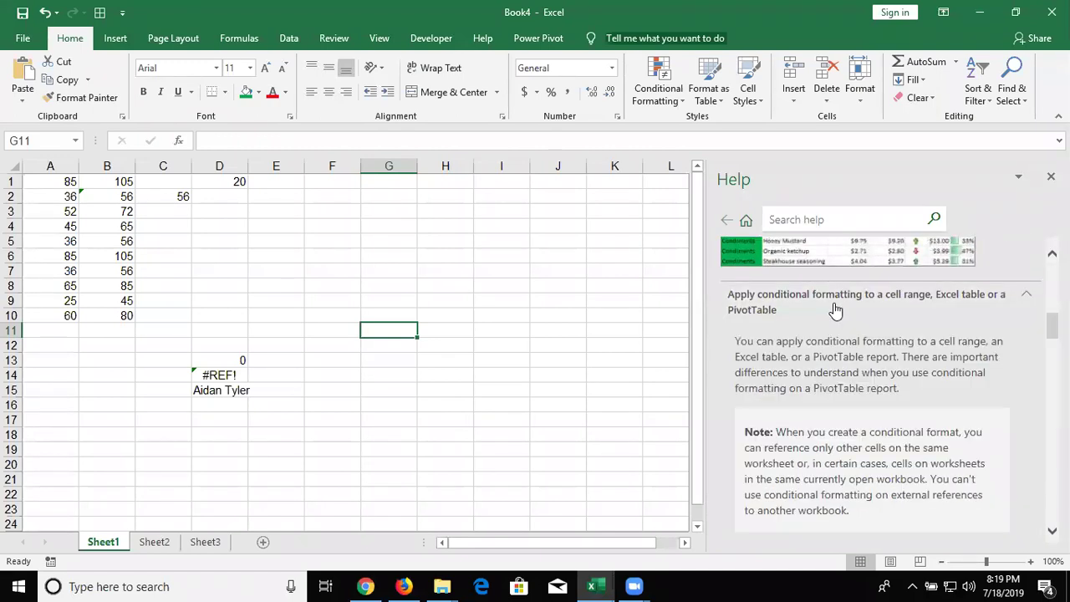
scroll(835, 309, "down", 5)
scroll(836, 309, "down", 5)
scroll(836, 309, "down", 4)
scroll(834, 310, "down", 6)
scroll(836, 309, "down", 3)
scroll(836, 309, "down", 5)
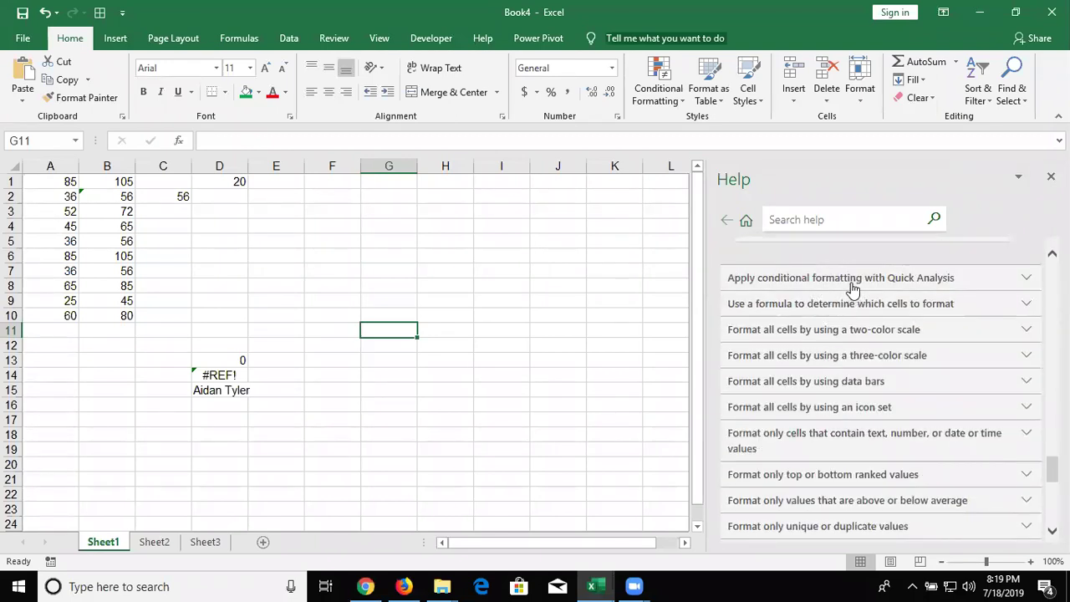
Step: Expand and read the Quick Analysis conditional formatting topic
left_click(856, 281)
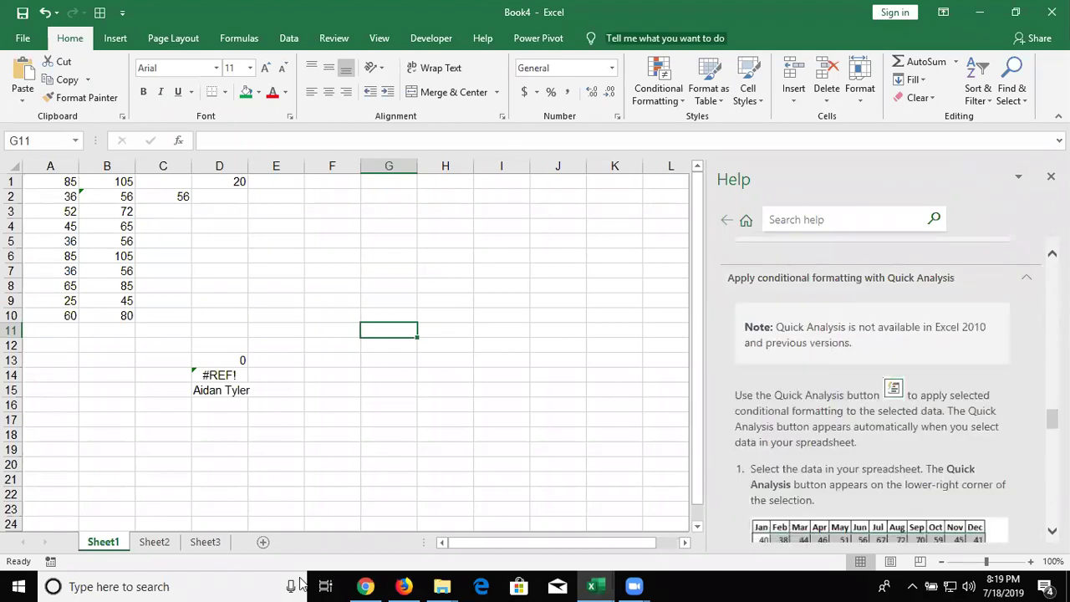
scroll(810, 439, "down", 3)
scroll(920, 422, "down", 2)
scroll(924, 422, "down", 3)
scroll(924, 422, "down", 3)
scroll(924, 423, "down", 4)
scroll(925, 426, "down", 3)
scroll(925, 426, "up", 1)
scroll(928, 418, "up", 5)
scroll(945, 398, "down", 3)
scroll(925, 357, "down", 3)
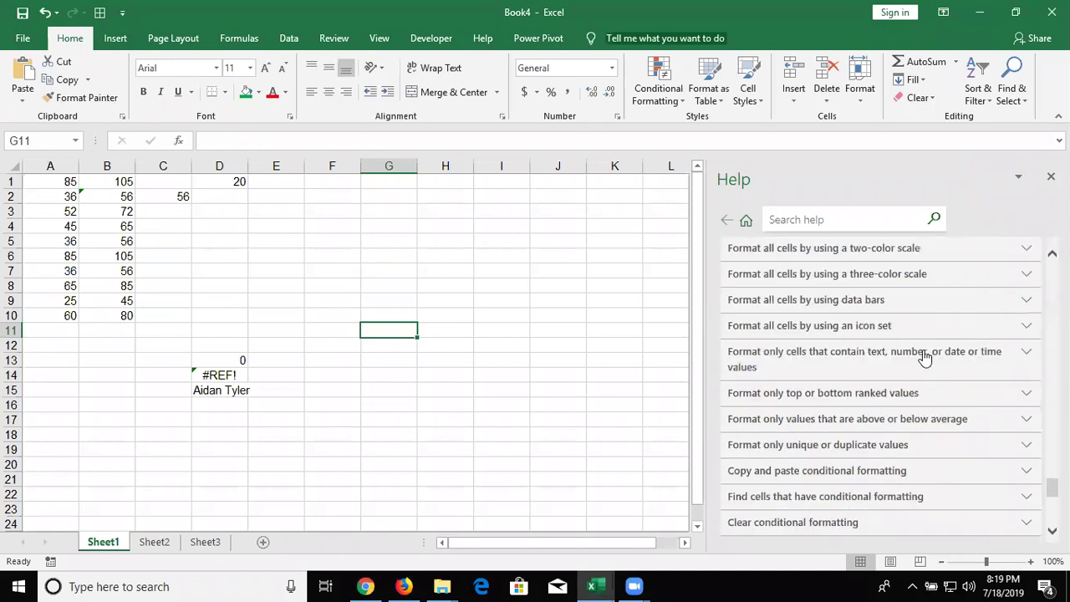
Step: Expand and read the two-color scale topic, then select cell E1
left_click(900, 256)
scroll(849, 334, "down", 2)
scroll(849, 339, "down", 5)
scroll(849, 338, "up", 3)
scroll(851, 335, "up", 2)
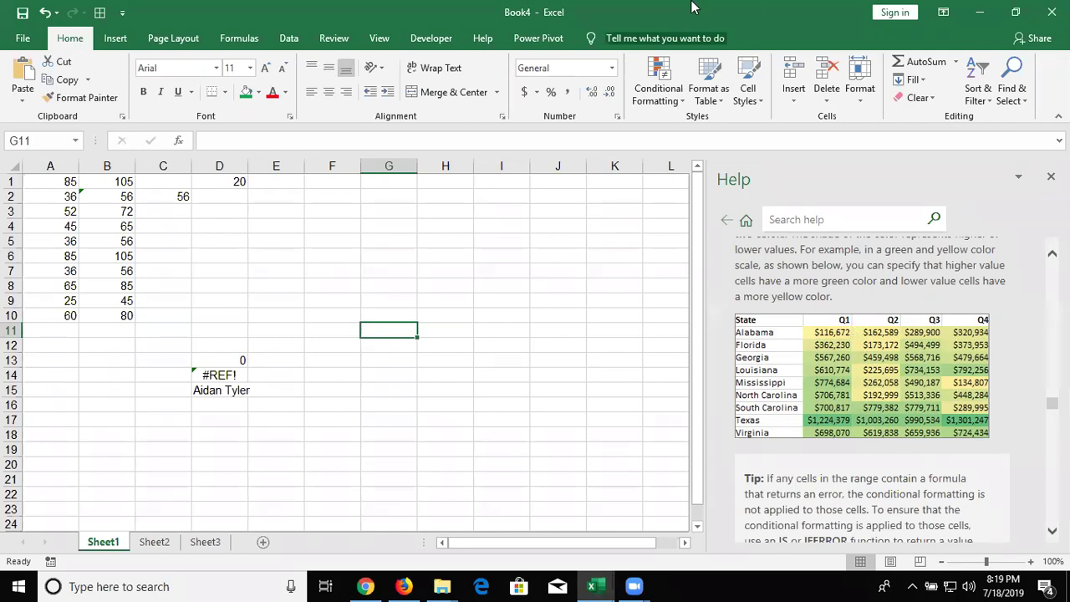
left_click(276, 182)
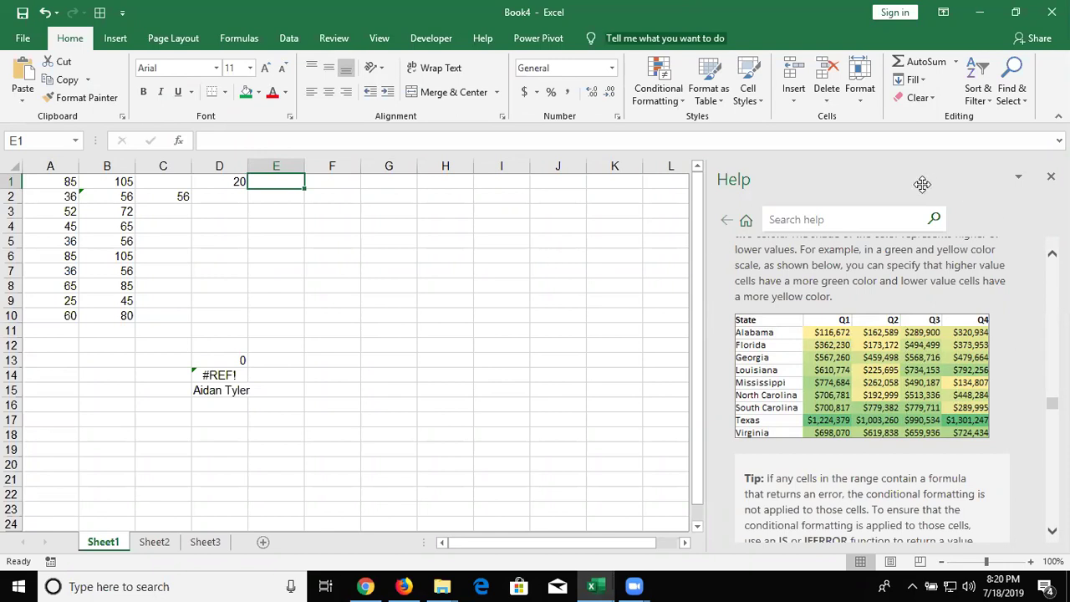
Step: Search Help for 'shortcut' and open the 'Keyboard shortcuts in Excel' article
left_click(903, 219)
type("shoe")
key("BackSpace")
type("rtcut")
key("Return")
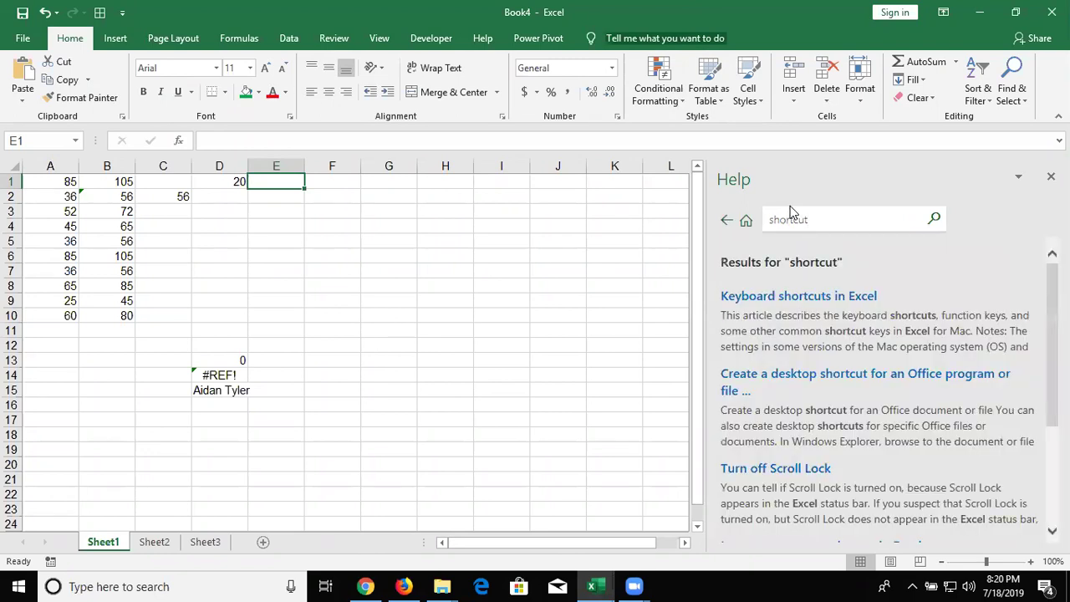
left_click(800, 297)
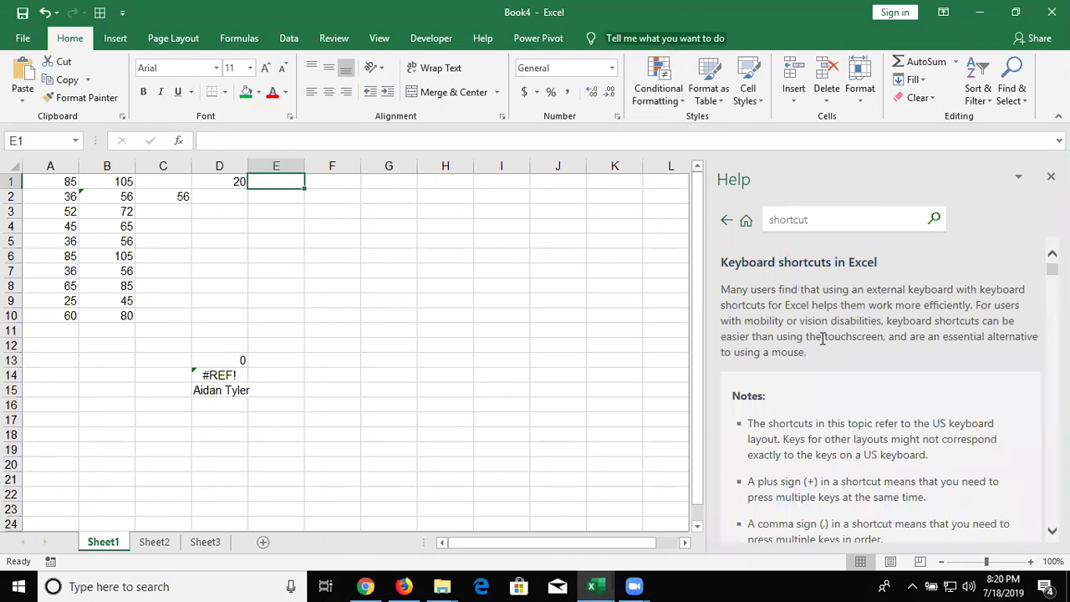
Step: Scroll through the article's tables of frequently used and ribbon keyboard shortcuts
scroll(815, 332, "down", 2)
scroll(812, 336, "down", 3)
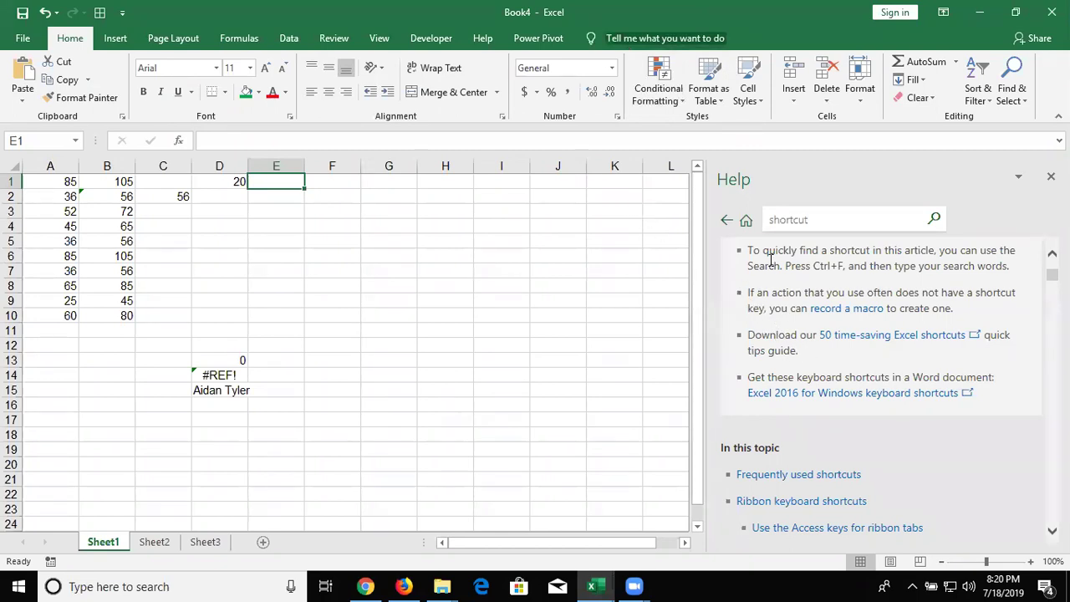
scroll(791, 311, "down", 1)
scroll(791, 311, "down", 3)
scroll(793, 310, "down", 5)
scroll(794, 310, "down", 3)
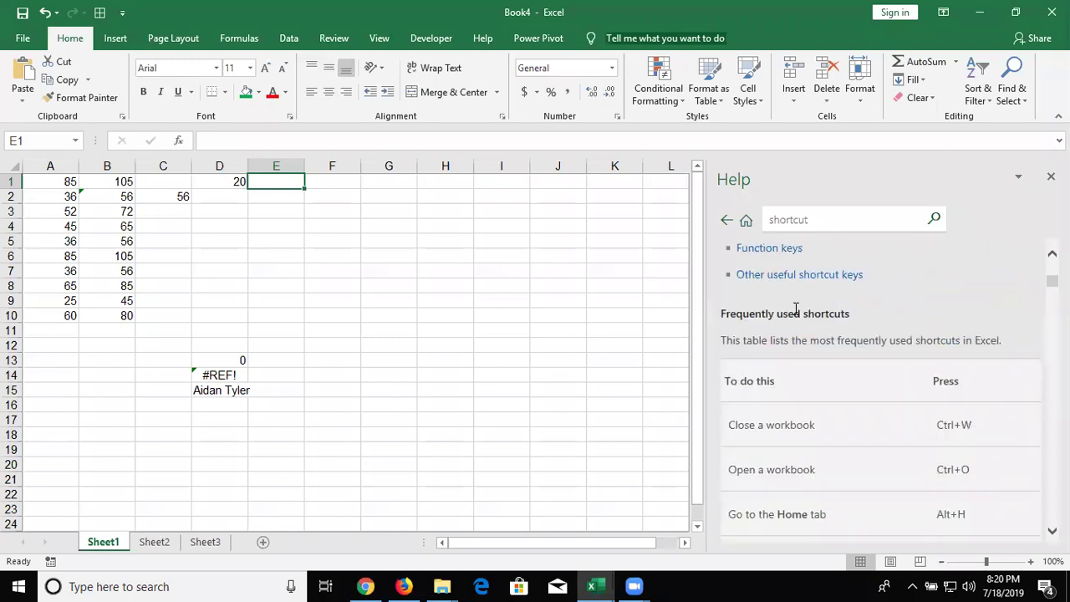
scroll(796, 309, "down", 4)
scroll(795, 309, "down", 5)
scroll(795, 309, "down", 4)
scroll(795, 309, "down", 4)
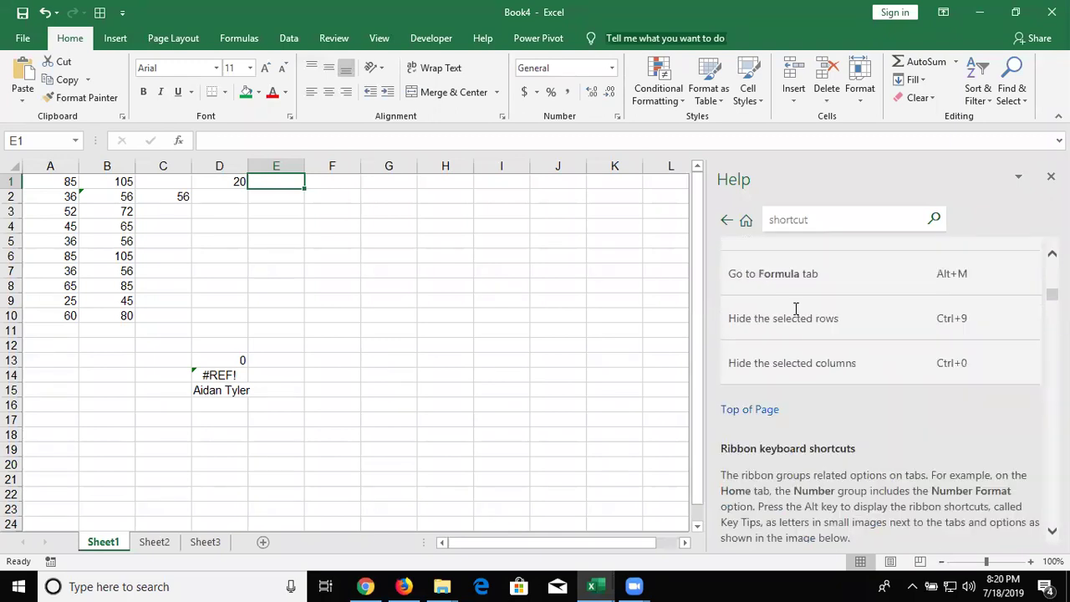
scroll(795, 310, "down", 4)
scroll(796, 309, "down", 3)
scroll(796, 309, "down", 1)
scroll(795, 310, "down", 4)
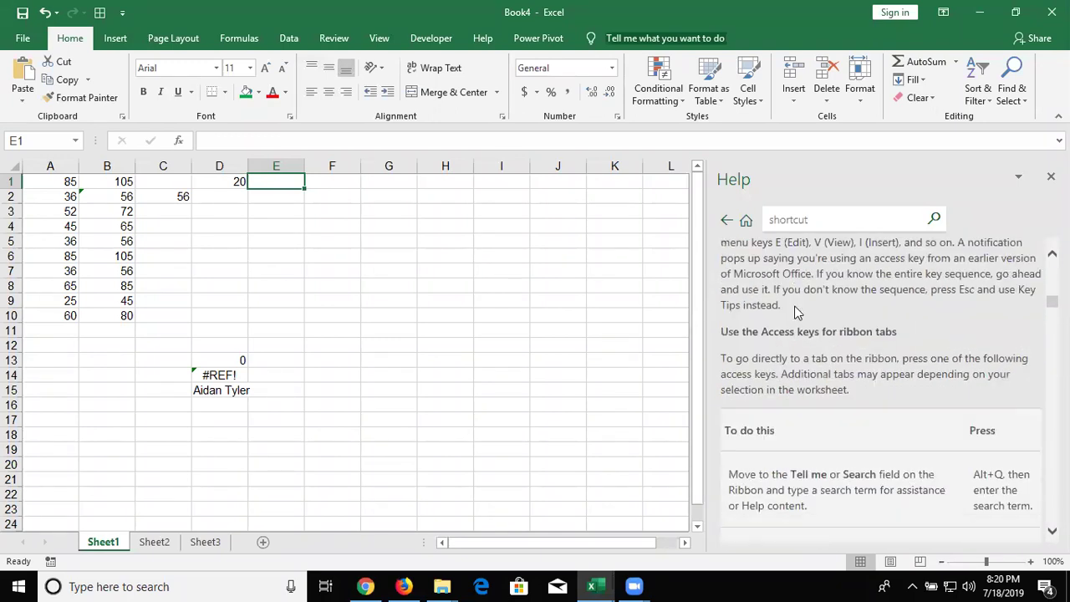
scroll(796, 307, "down", 5)
scroll(795, 305, "down", 4)
scroll(795, 306, "down", 3)
scroll(797, 308, "up", 2)
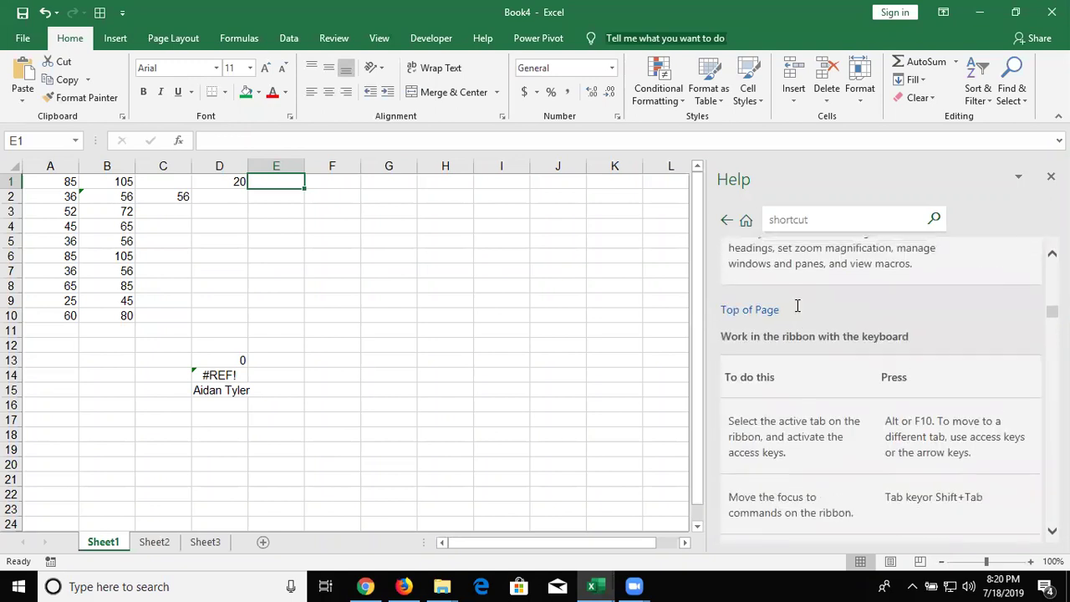
scroll(798, 309, "up", 2)
scroll(797, 307, "up", 3)
scroll(797, 306, "up", 3)
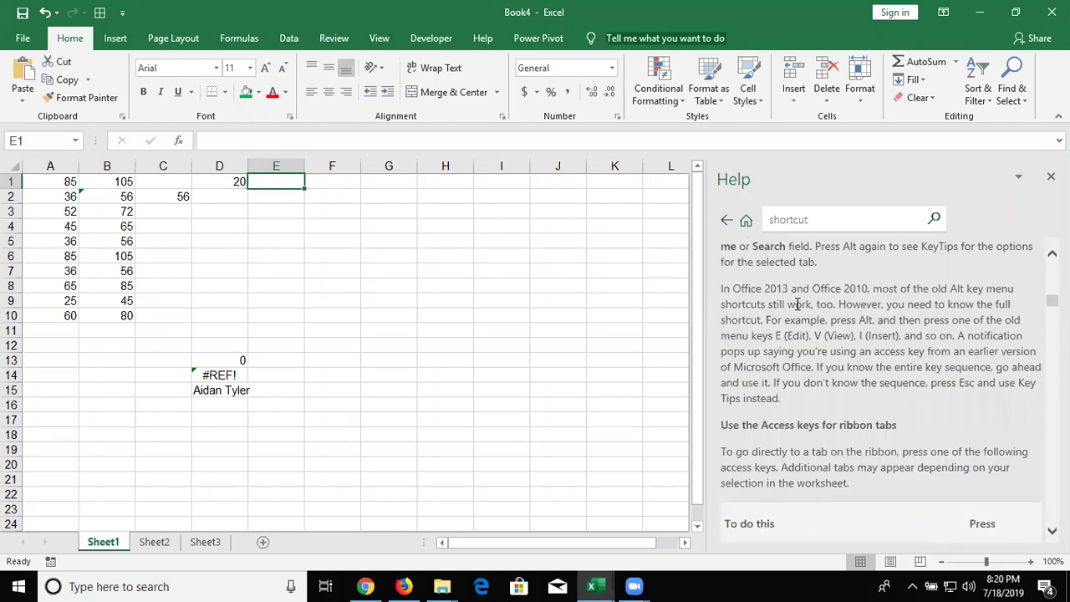
scroll(796, 305, "up", 3)
scroll(795, 305, "up", 2)
scroll(790, 310, "up", 3)
scroll(781, 310, "up", 3)
scroll(781, 310, "up", 5)
scroll(759, 287, "up", 3)
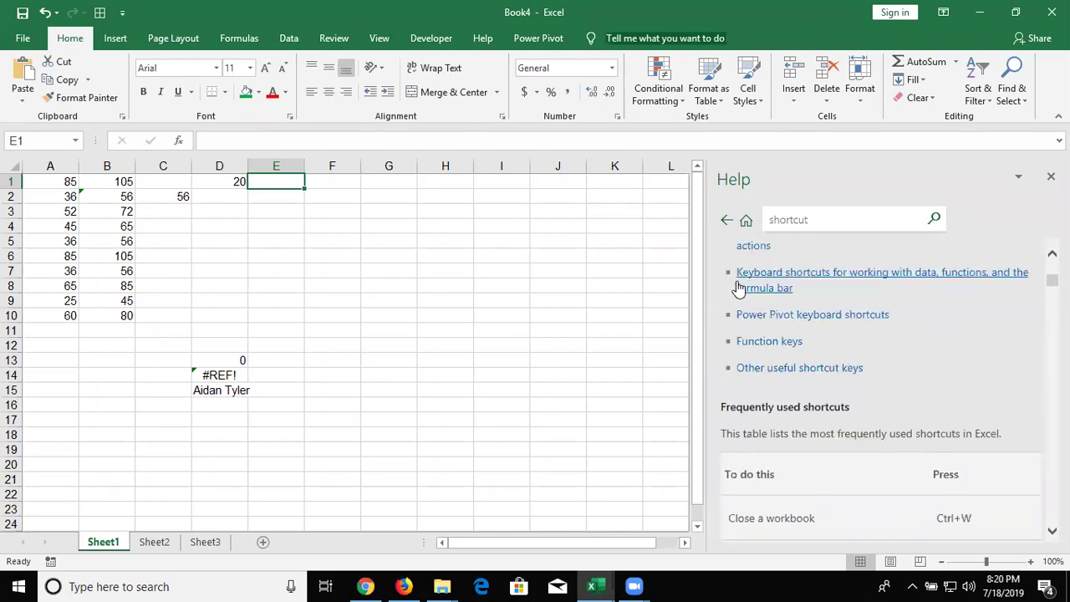
scroll(721, 284, "up", 3)
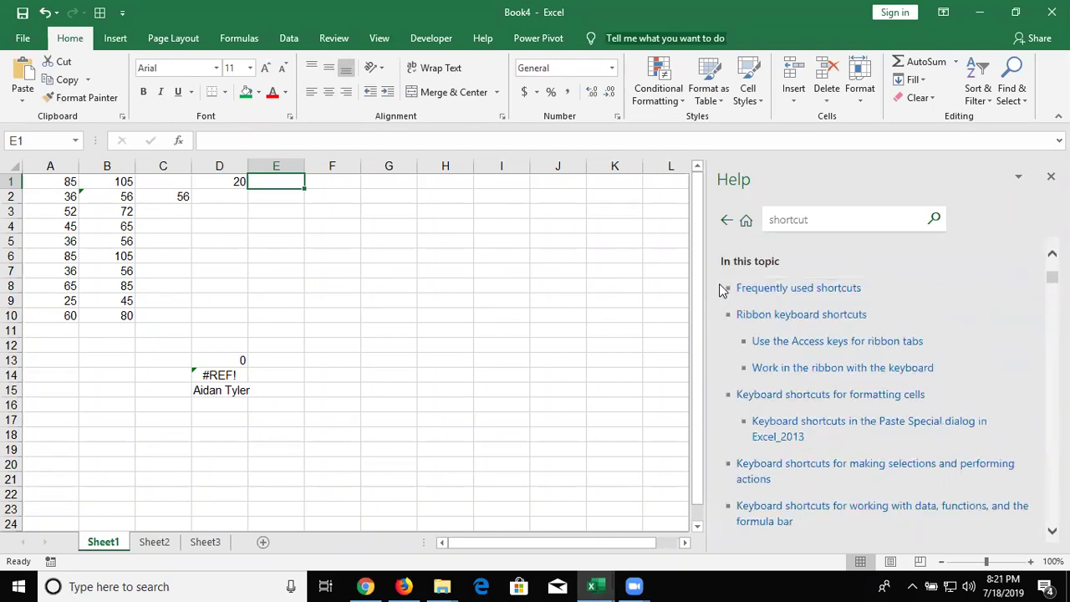
scroll(720, 284, "up", 5)
scroll(720, 285, "up", 5)
scroll(721, 279, "up", 3)
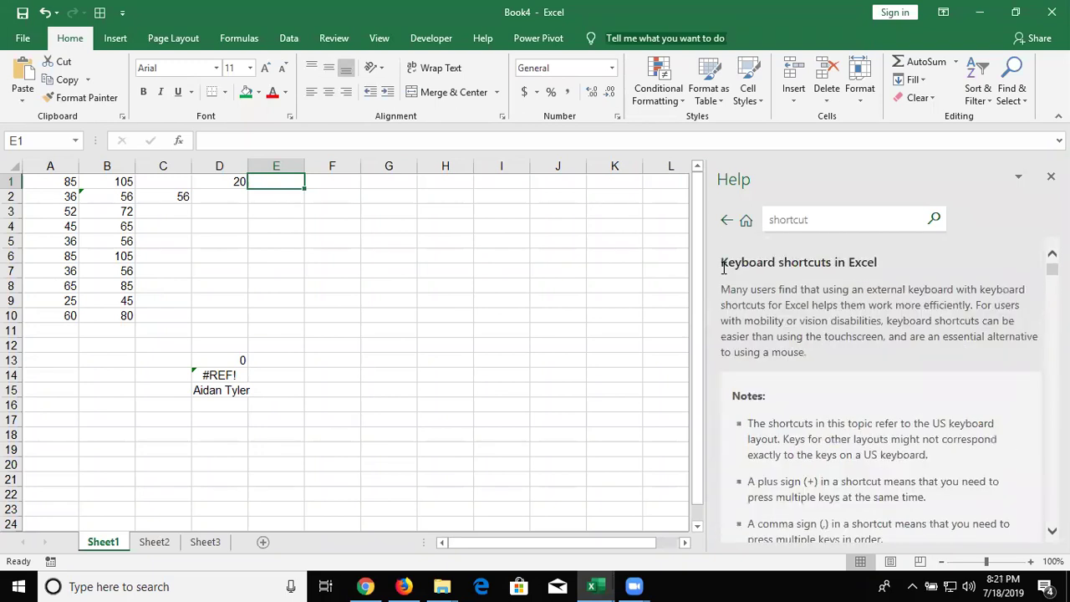
scroll(871, 284, "down", 5)
scroll(871, 284, "down", 5)
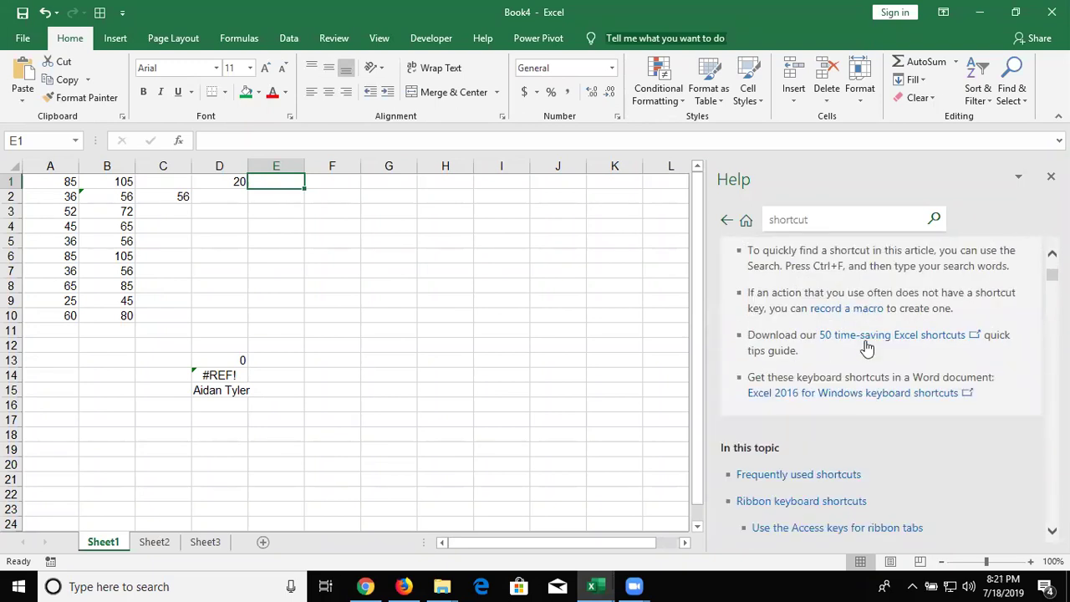
scroll(866, 347, "down", 5)
scroll(863, 346, "down", 3)
scroll(863, 345, "down", 3)
scroll(868, 352, "down", 3)
scroll(867, 352, "down", 3)
scroll(867, 352, "down", 2)
scroll(868, 352, "down", 3)
scroll(867, 349, "down", 5)
scroll(864, 348, "down", 2)
scroll(866, 346, "down", 3)
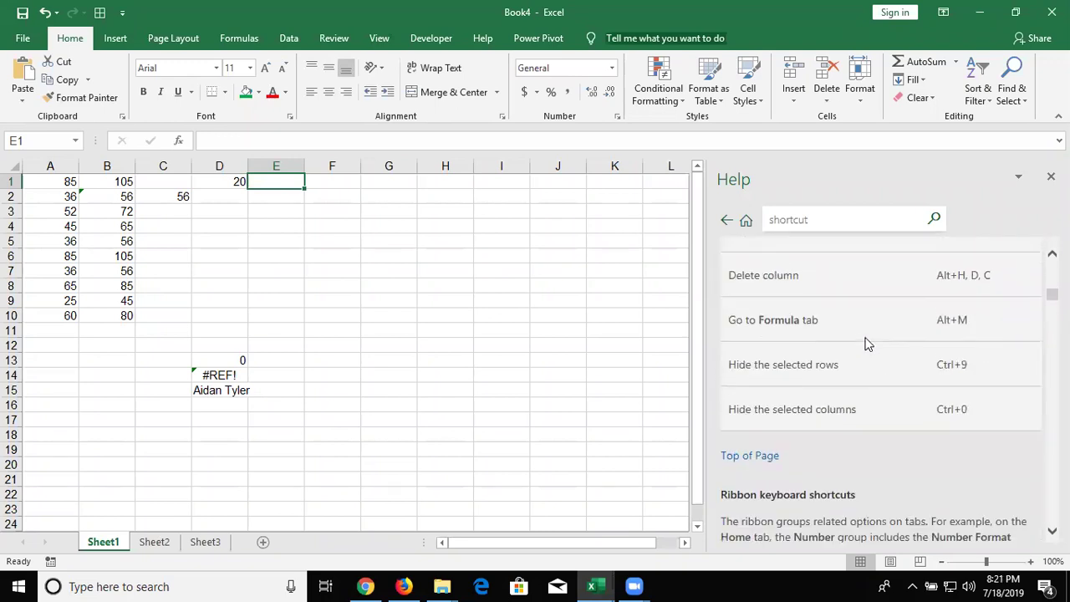
scroll(867, 344, "down", 2)
scroll(866, 342, "down", 1)
scroll(867, 342, "up", 3)
scroll(819, 415, "up", 3)
scroll(821, 410, "down", 6)
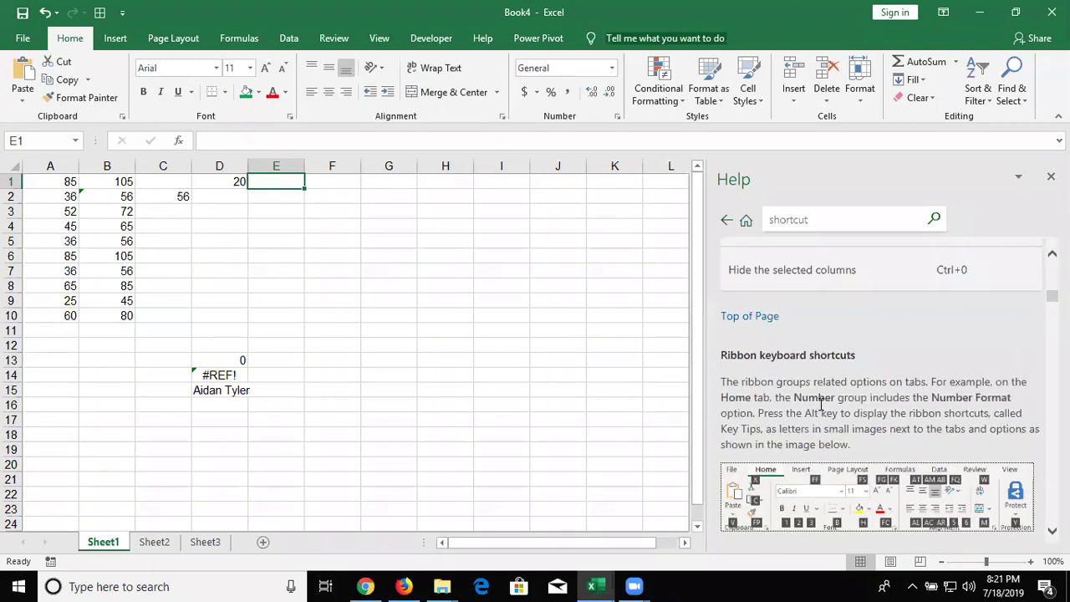
scroll(823, 401, "up", 7)
scroll(823, 399, "up", 4)
scroll(824, 392, "up", 4)
scroll(825, 393, "up", 4)
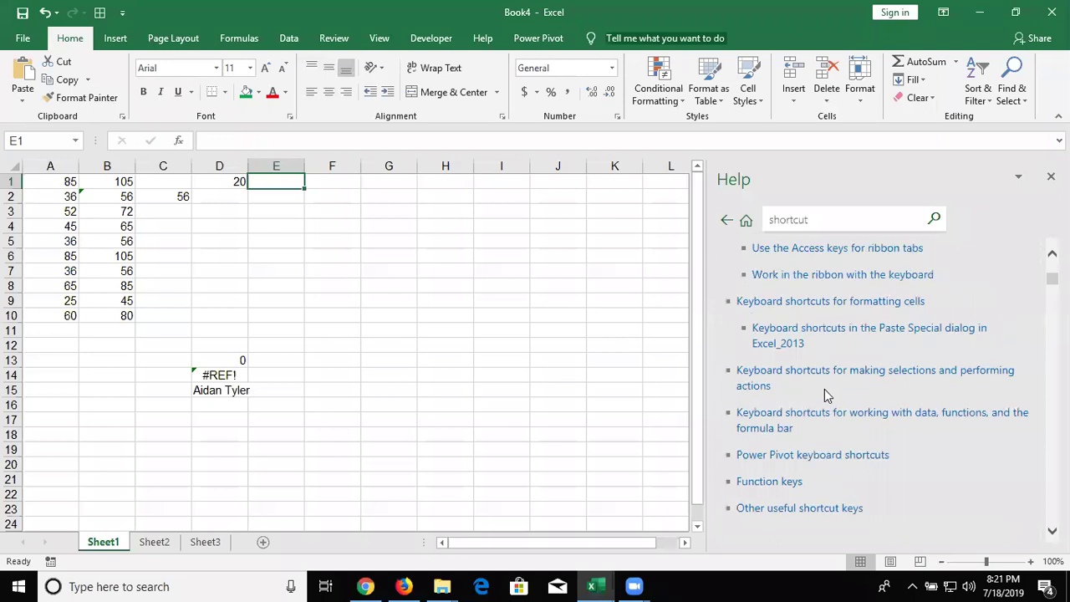
scroll(826, 395, "up", 2)
scroll(826, 391, "up", 1)
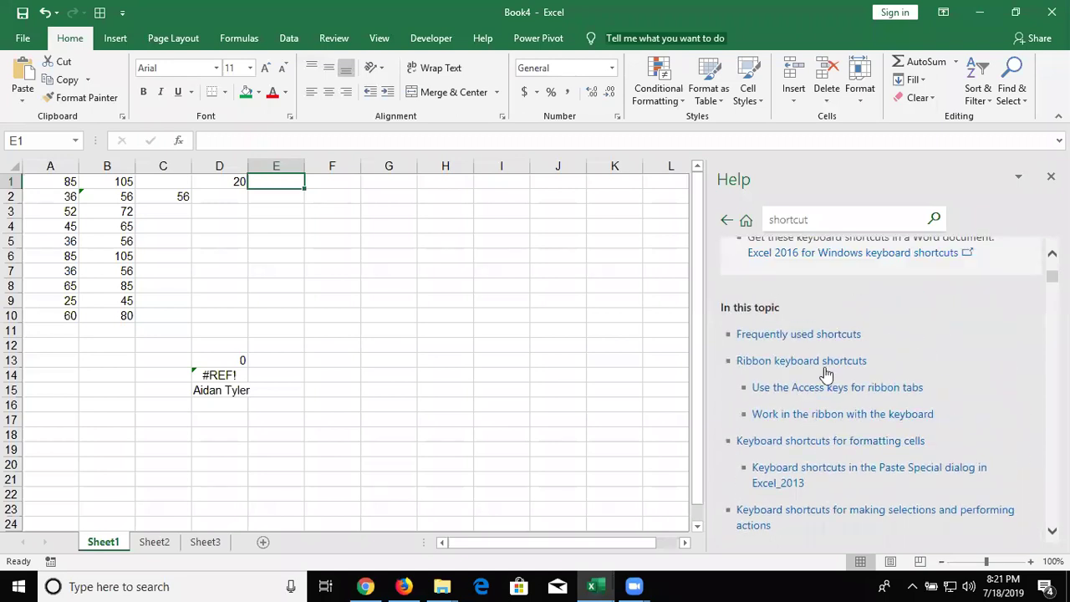
scroll(830, 382, "up", 2)
scroll(830, 381, "up", 3)
scroll(828, 382, "up", 3)
scroll(828, 378, "up", 1)
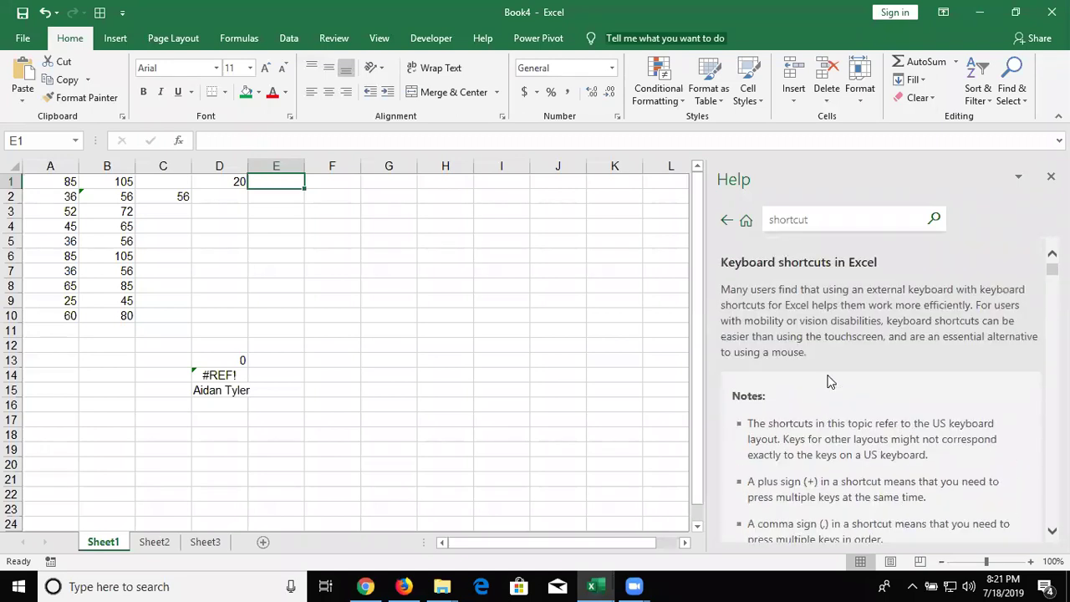
Step: Go back to the 'shortcut' search results listing Keyboard shortcuts, desktop shortcut and Scroll Lock articles
left_click(727, 222)
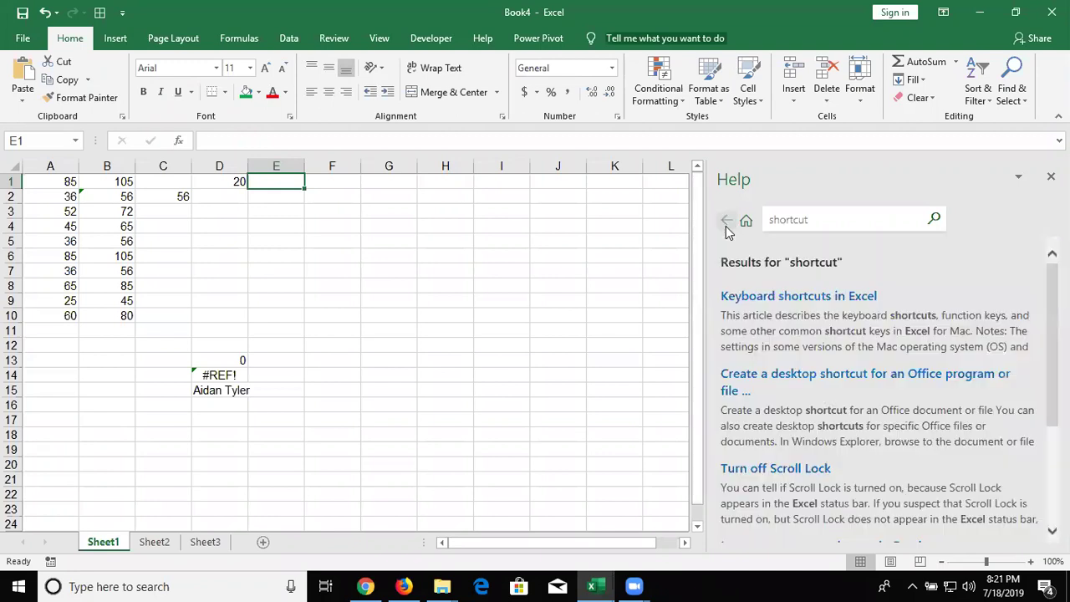
scroll(866, 405, "down", 3)
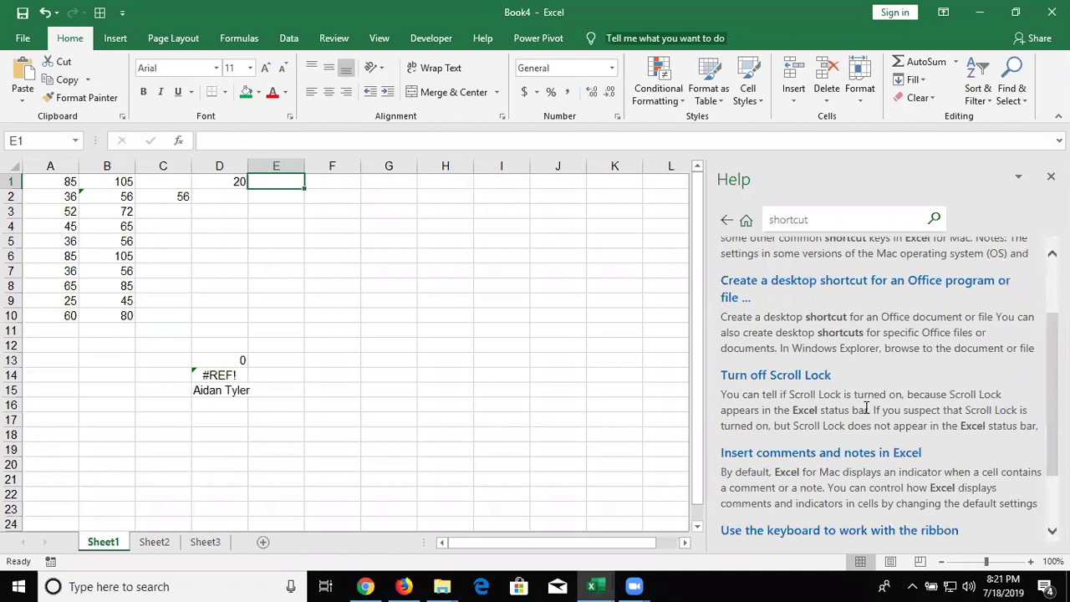
scroll(866, 408, "up", 3)
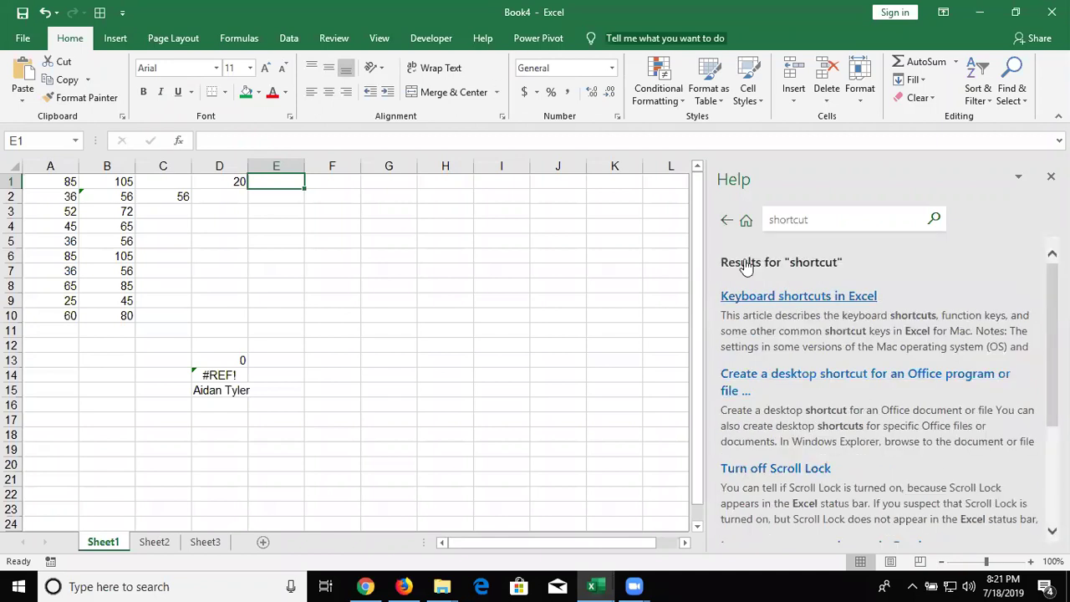
left_click(746, 266)
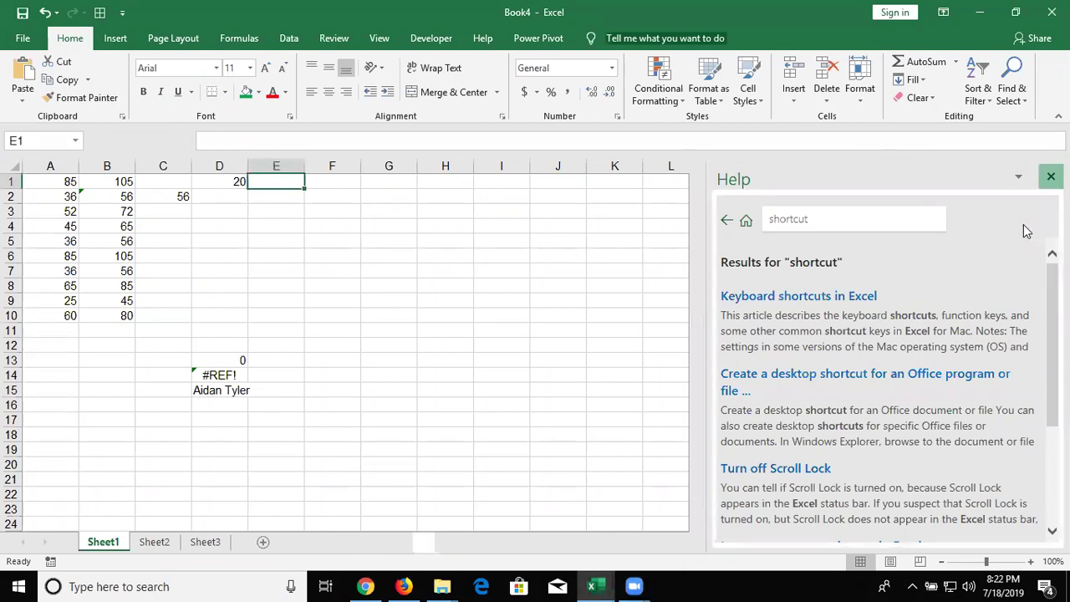
Step: Close the Help pane, select G3:I10, and display the ribbon KeyTips
left_click(1050, 175)
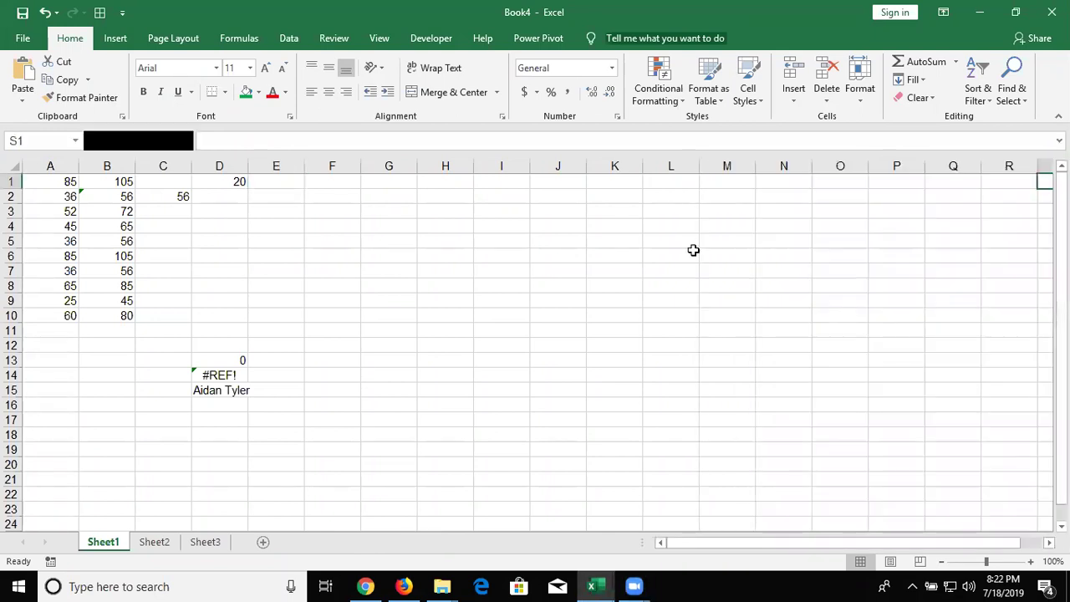
left_click(317, 200)
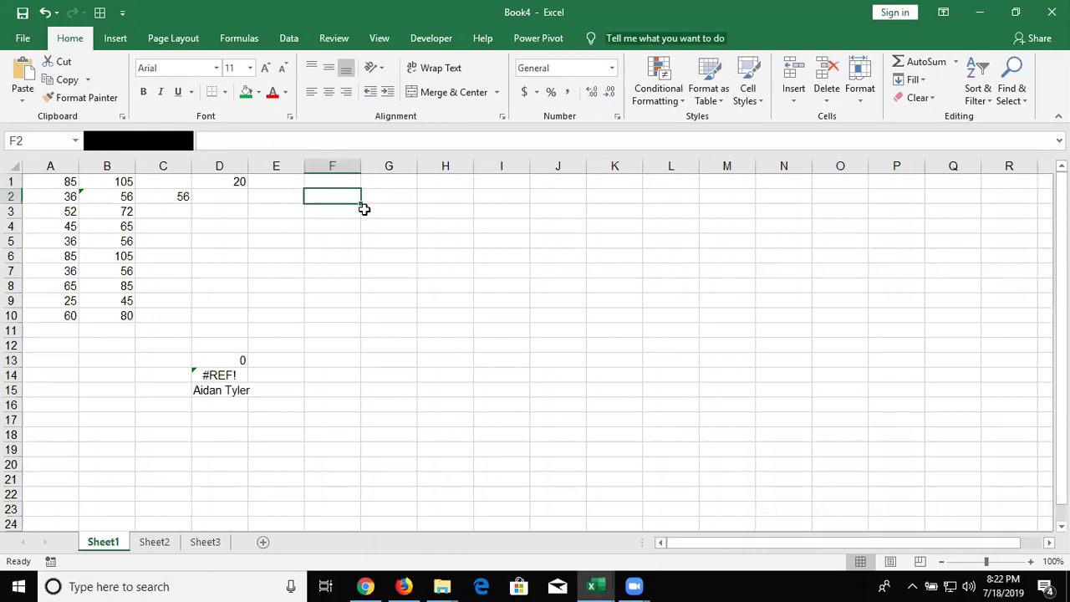
left_click_drag(411, 209, 511, 317)
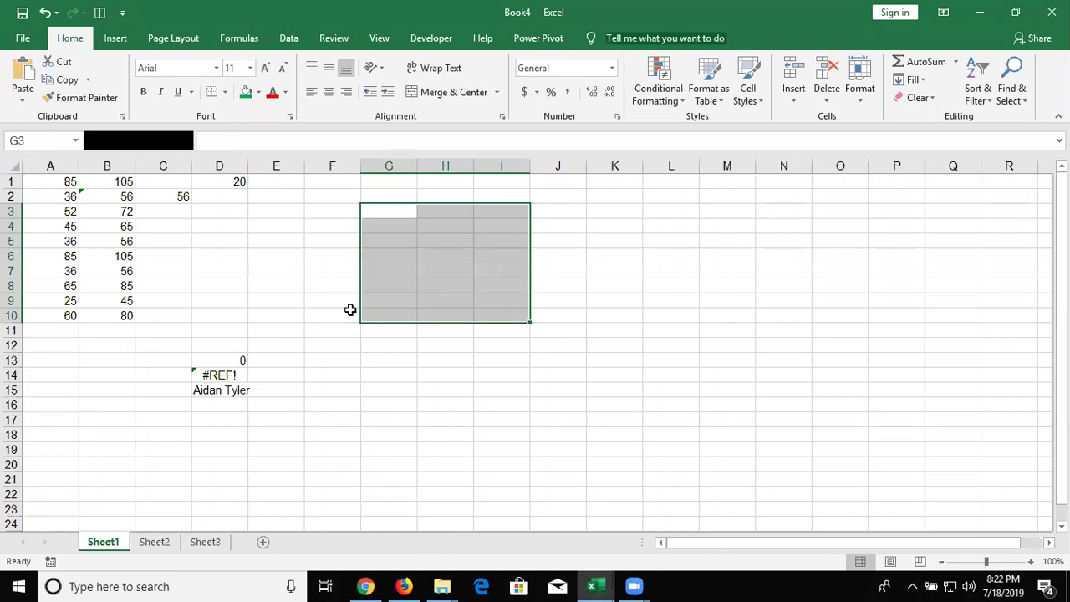
left_click(224, 92)
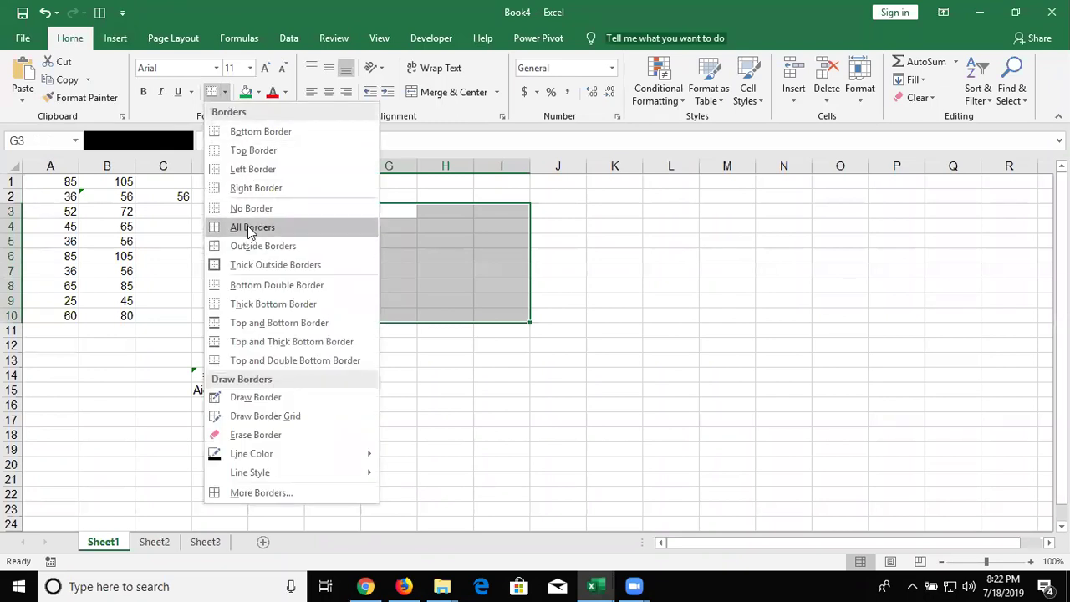
left_click(628, 237)
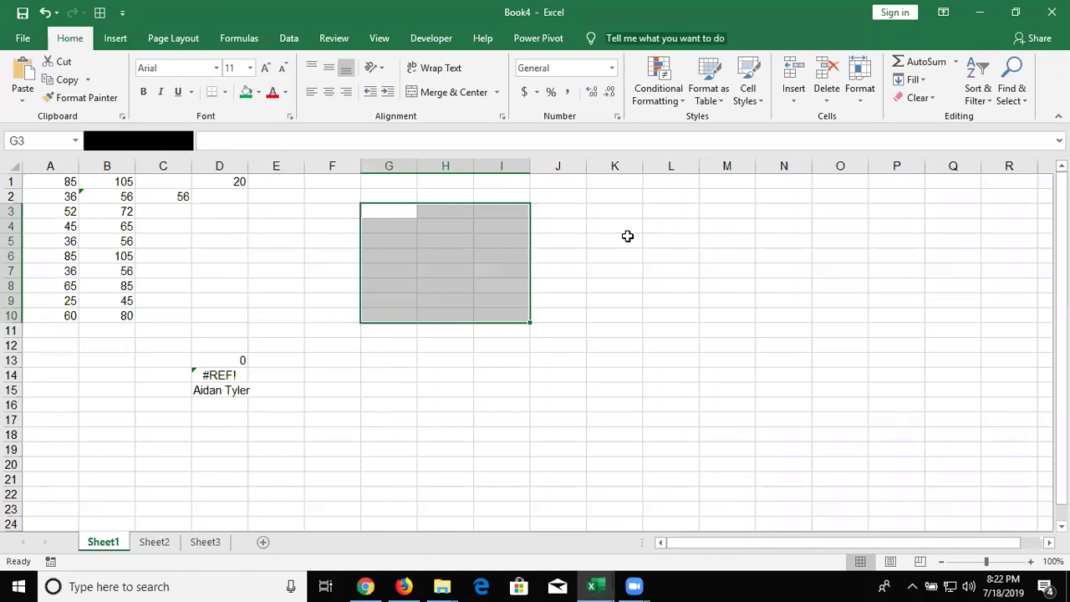
key("alt")
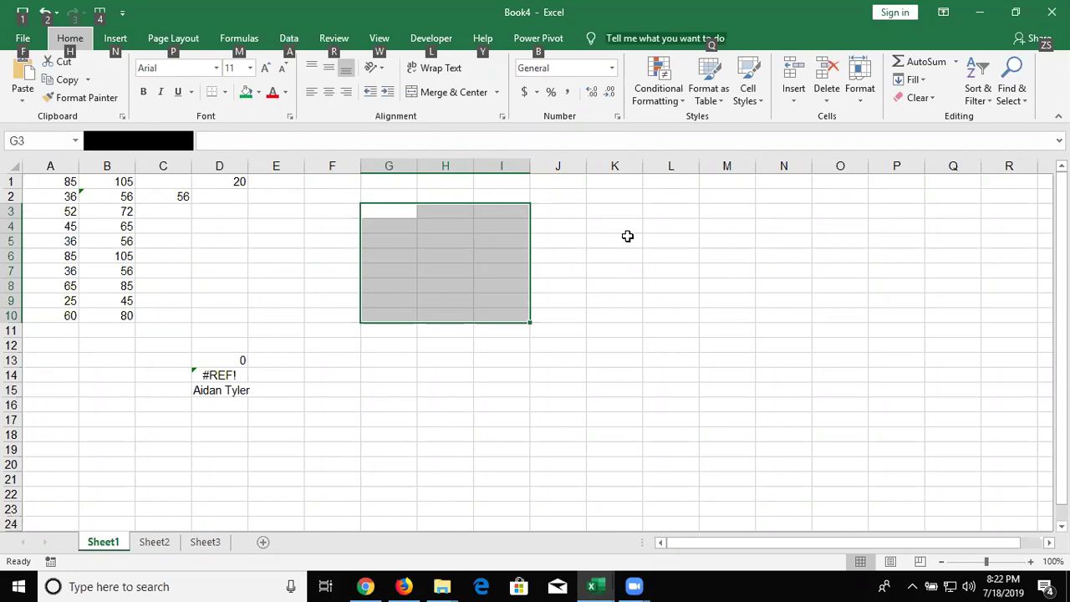
Step: Apply All Borders to G3:I10 with the Home > Borders KeyTips (H, B, A)
key("h")
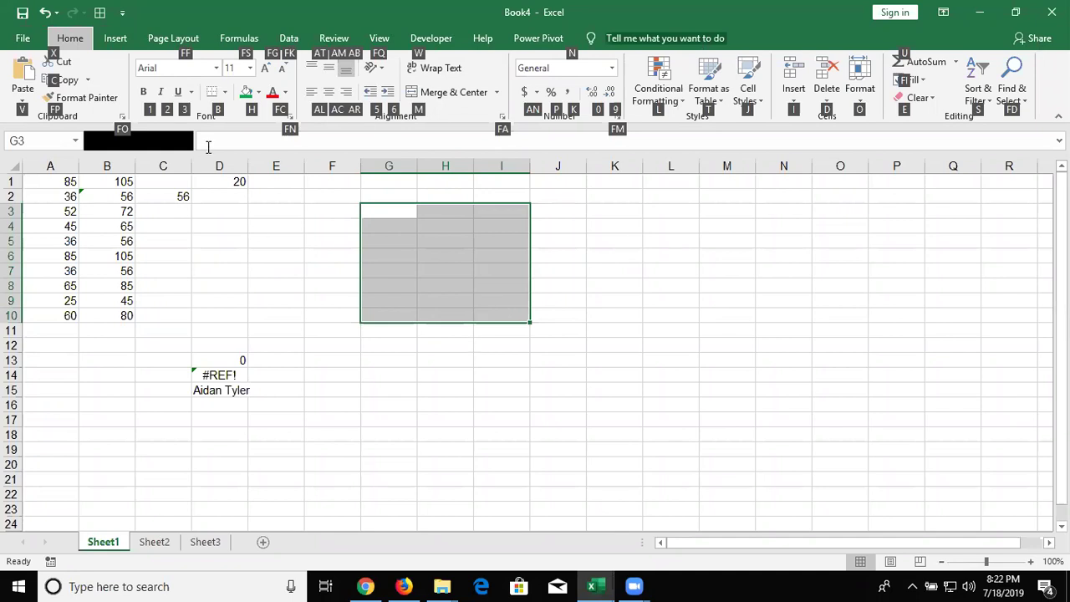
key("b")
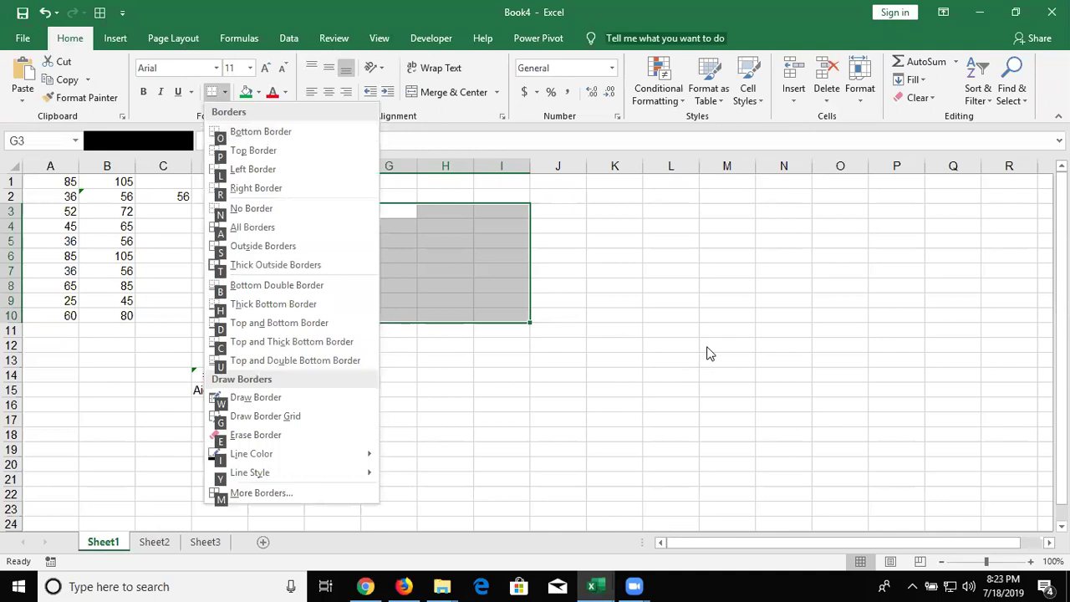
key("a")
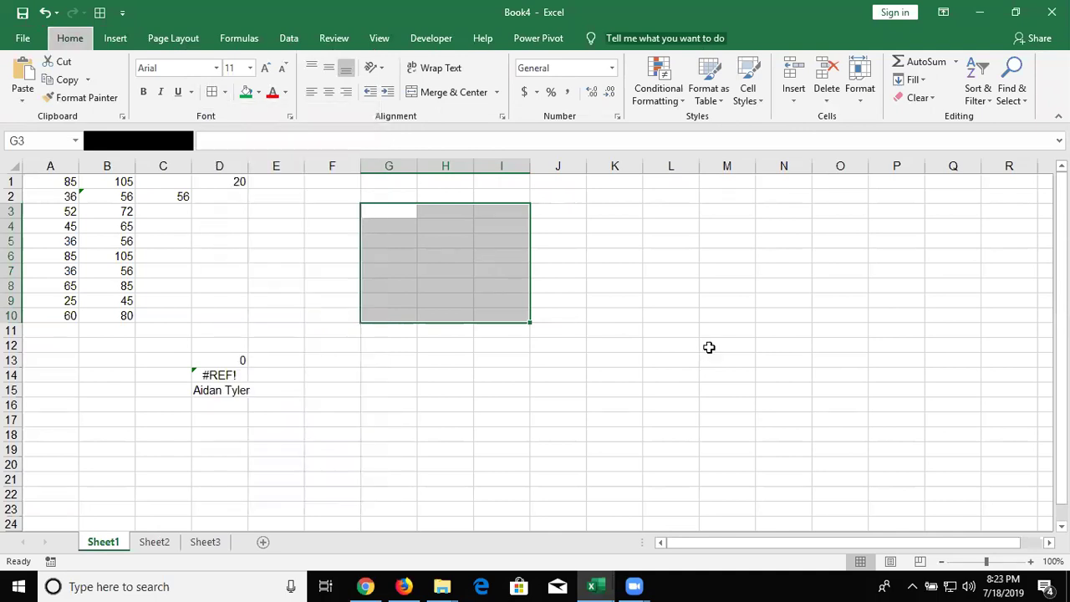
key("Down")
key("Down")
key("Down")
key("Down")
key("Down")
key("Down")
key("Down")
key("Down")
Step: Select G12:J18, give it All Borders via KeyTips, and clear the selection
key("shift+Right")
key("shift+Right")
key("shift+Right")
key("shift+Down")
key("shift+Down")
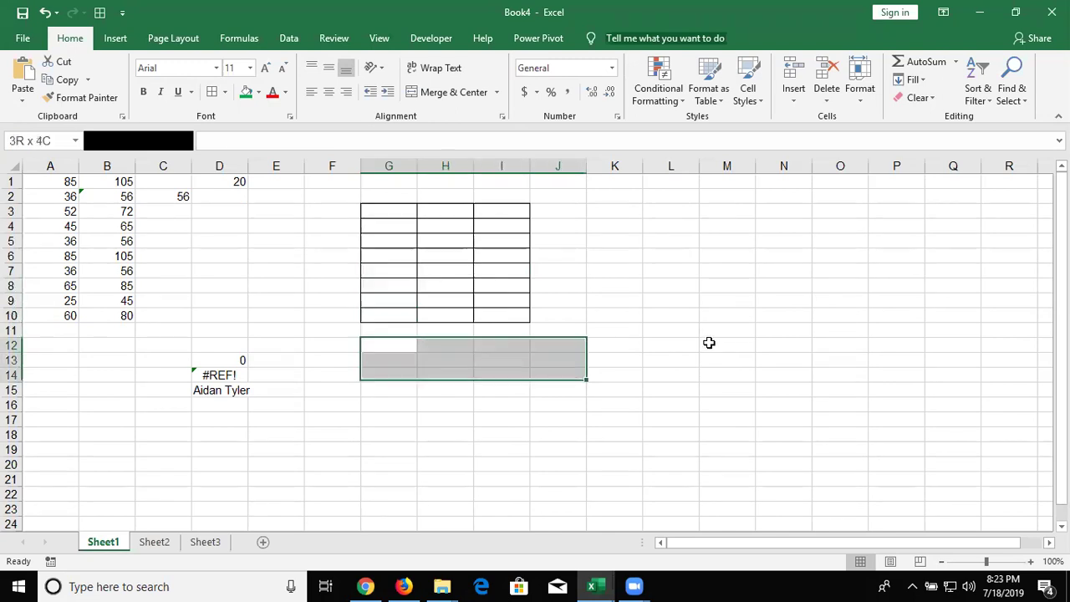
key("shift+Down")
key("shift+Down")
key("shift+Down")
key("alt")
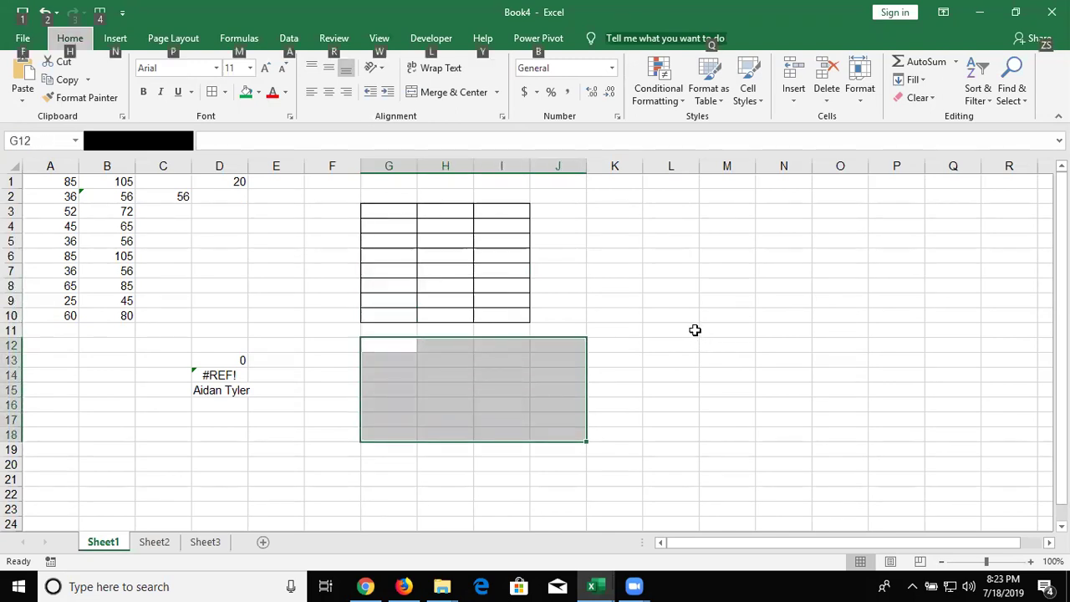
key("h")
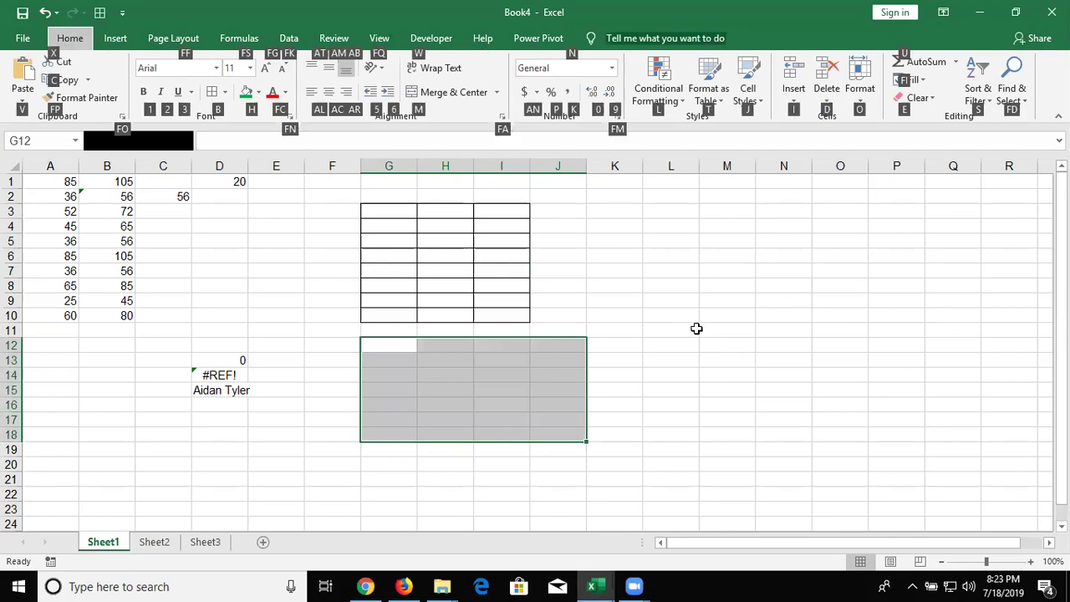
key("b")
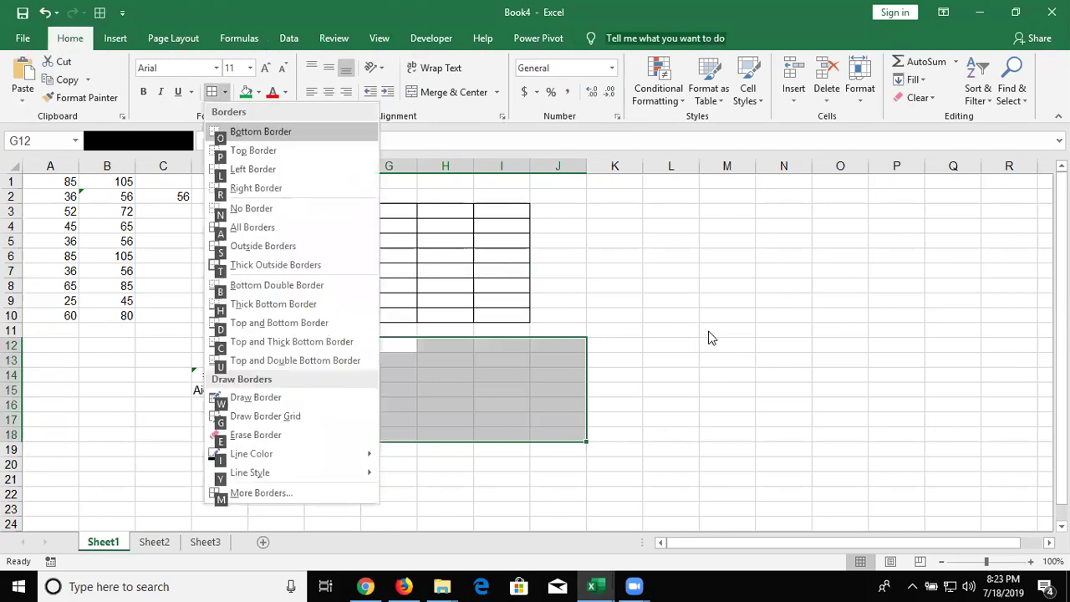
key("a")
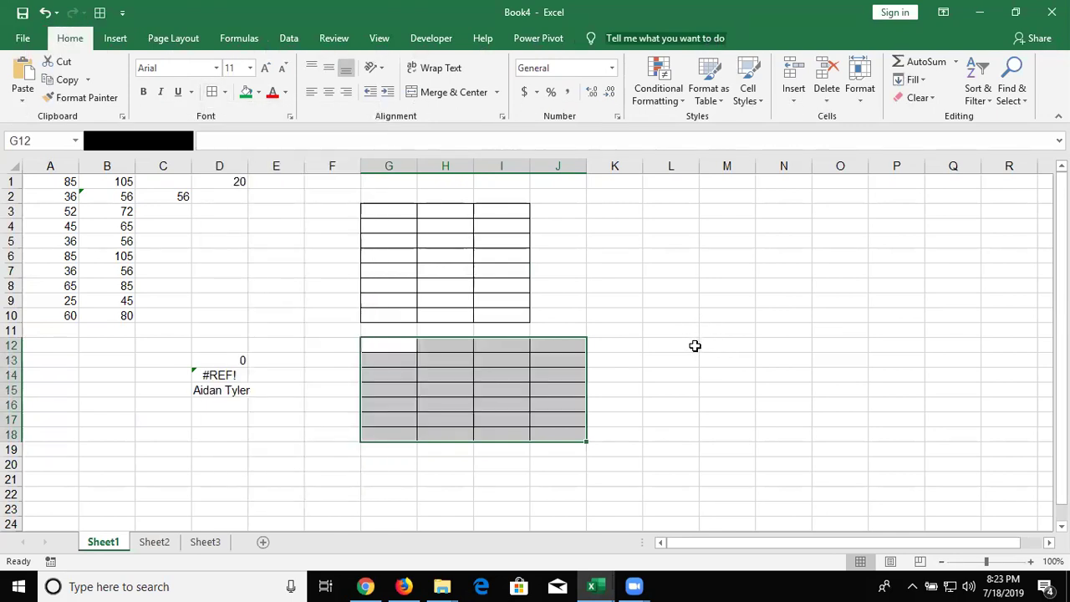
key("Up")
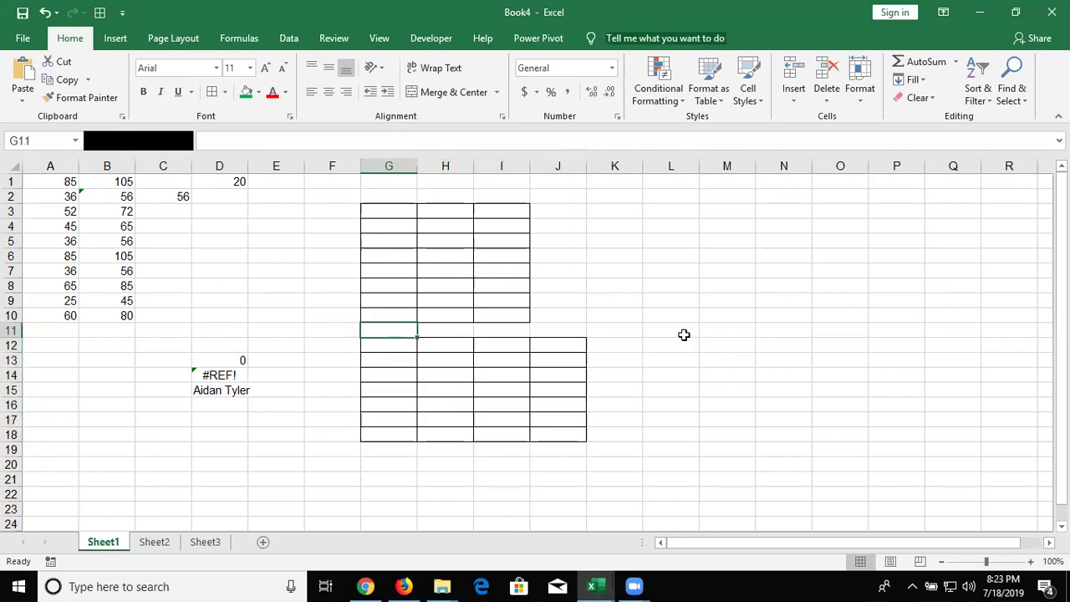
key("alt")
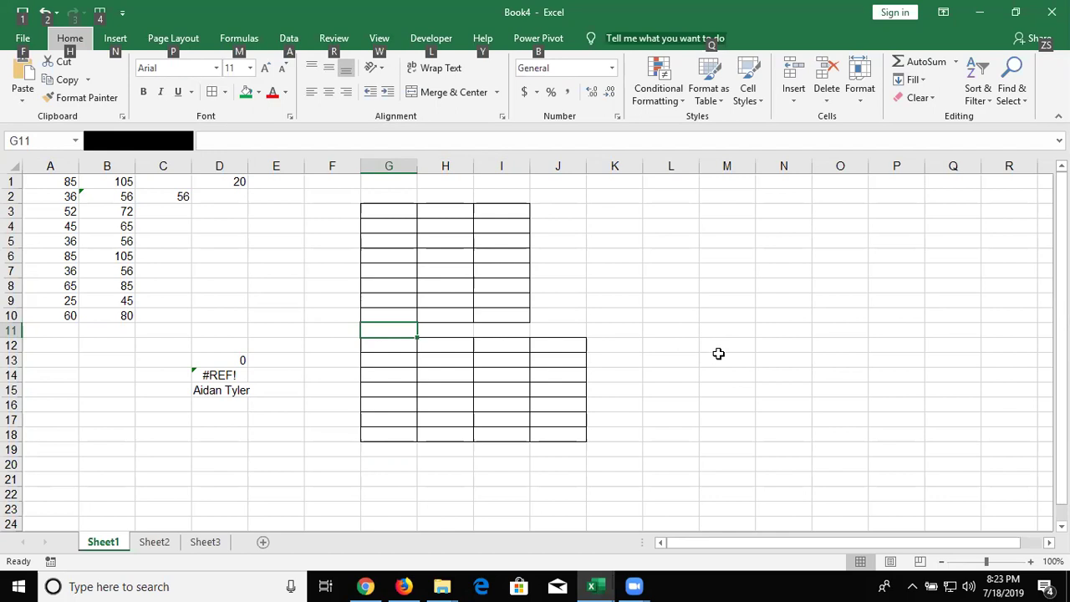
Step: Dismiss the KeyTips and bring up the context menu for cell G11
key("Escape")
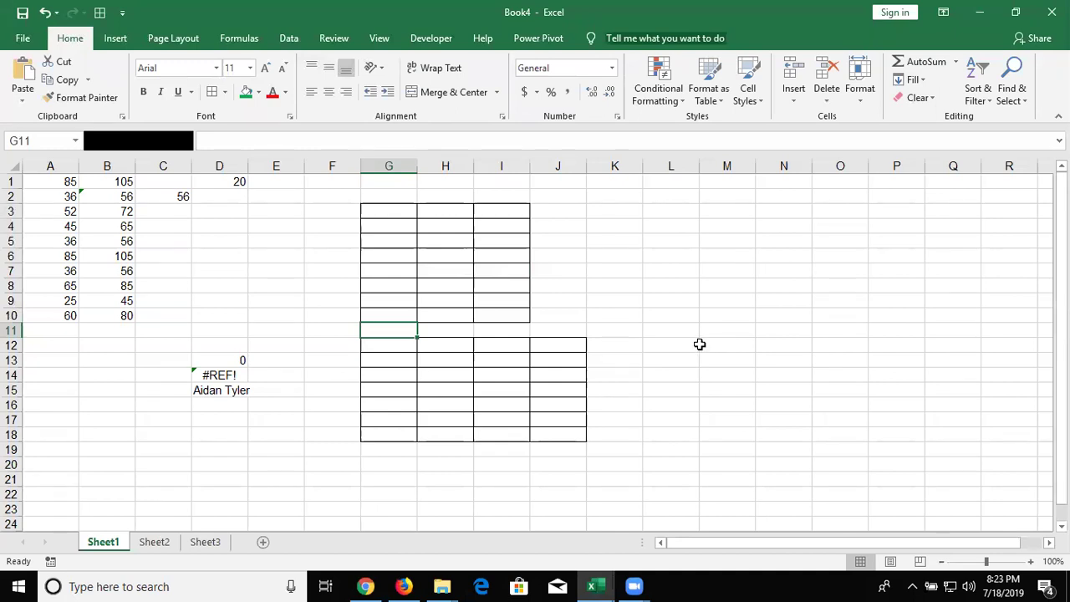
key("shift+F10")
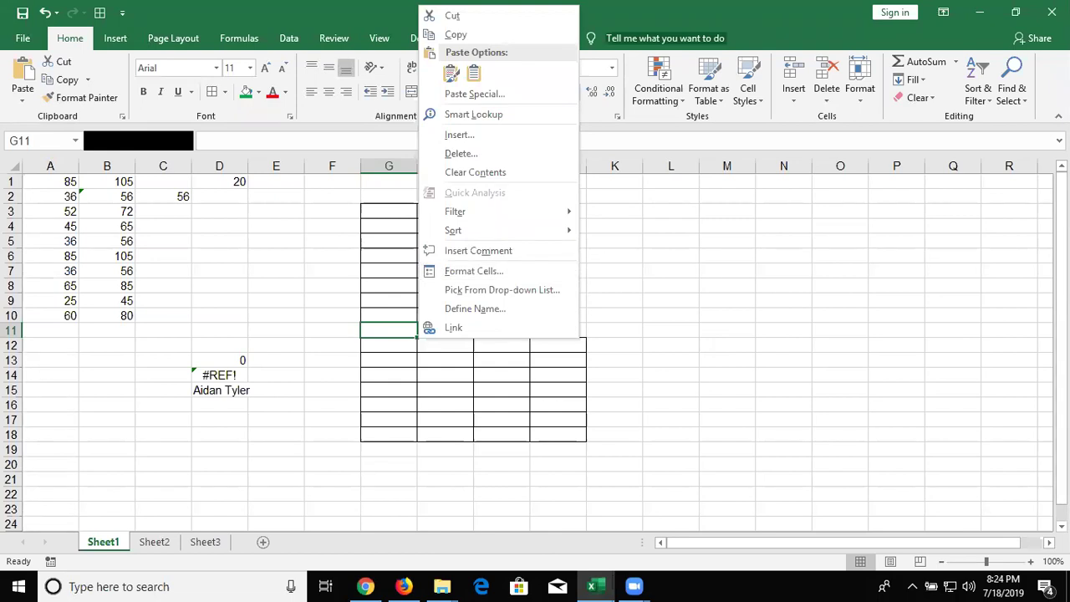
Step: Close the context menu, open Format Cells, and browse Number categories between Accounting and Time
key("Escape")
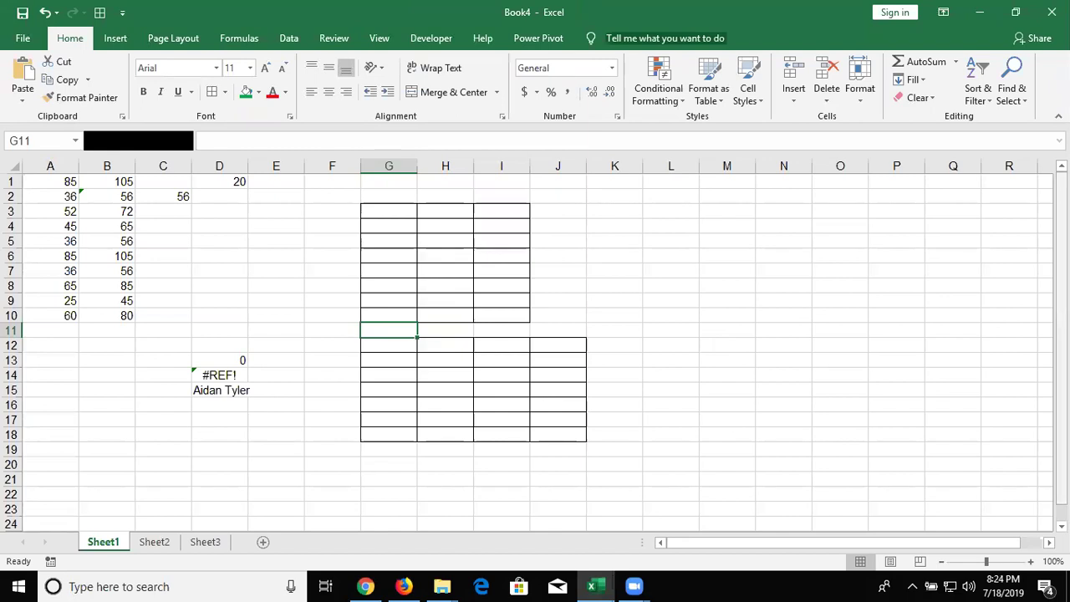
key("ctrl+1")
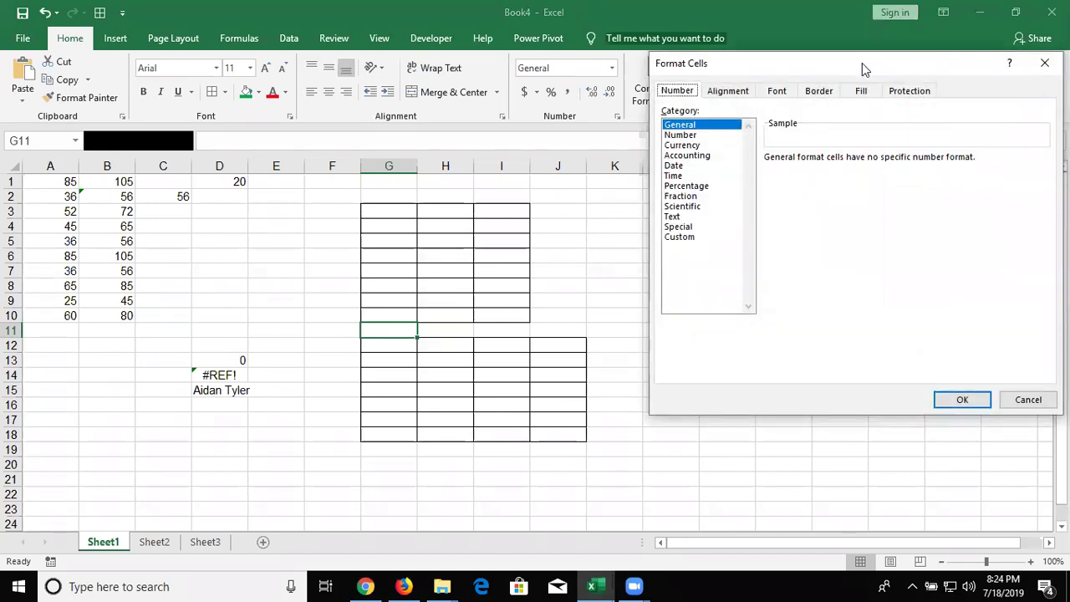
left_click_drag(862, 63, 552, 132)
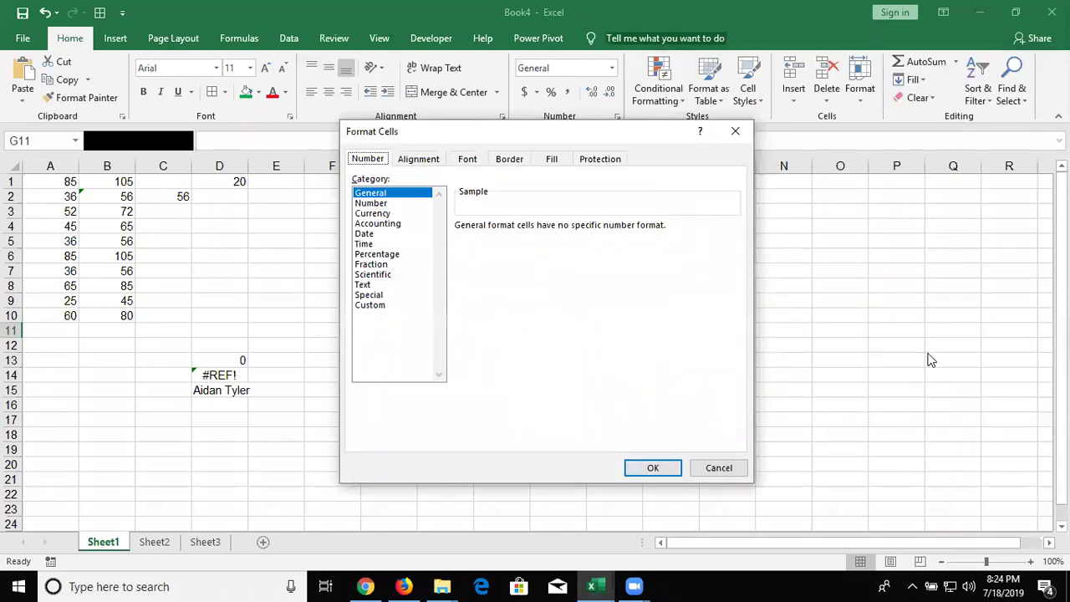
key("Tab")
key("Down")
key("Down")
key("Down")
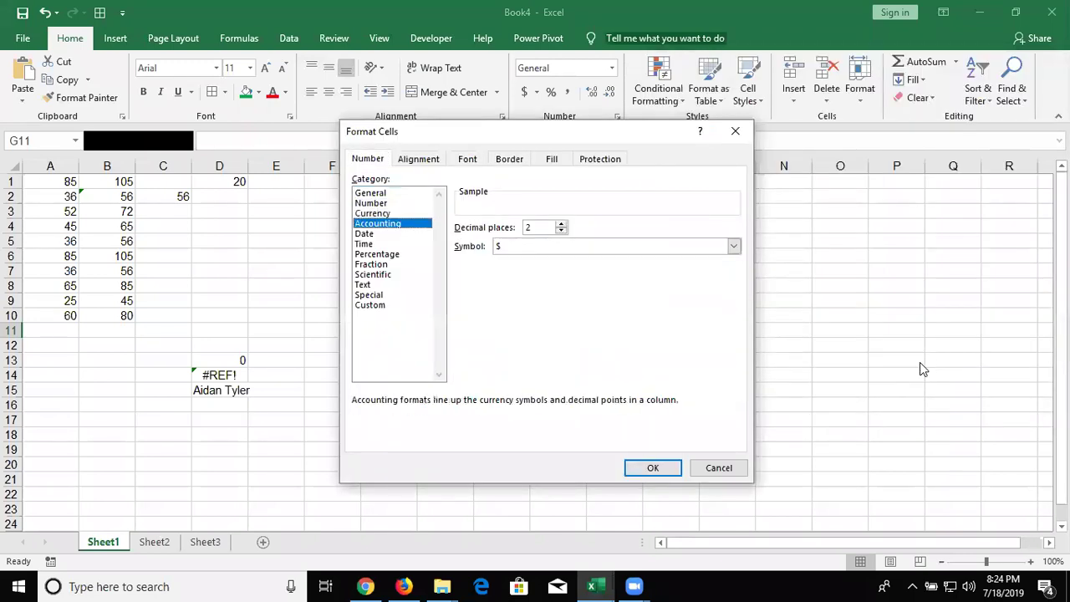
key("Down")
key("Down")
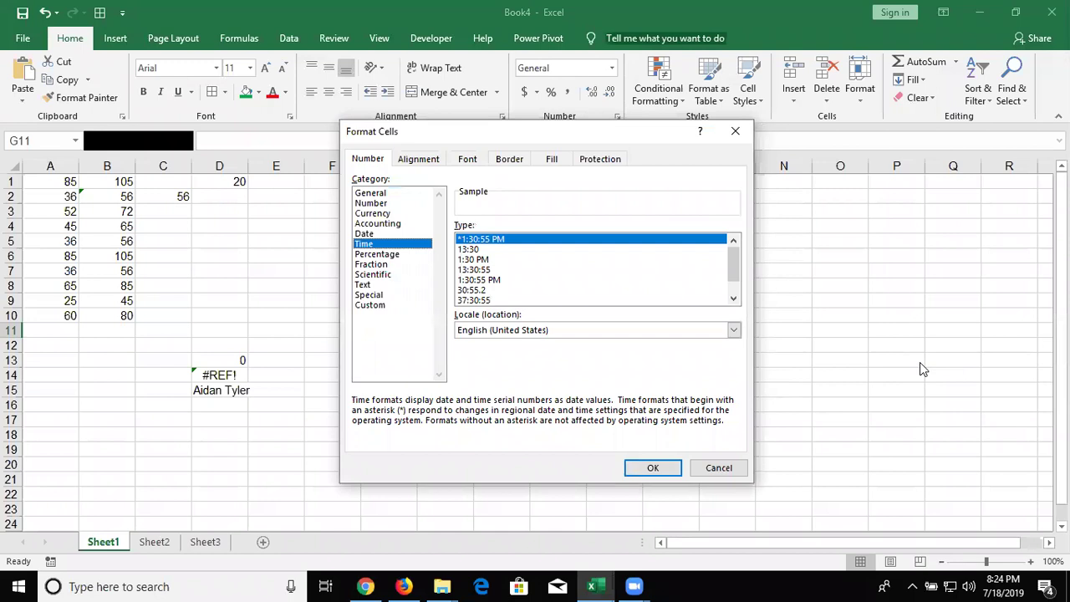
key("Up")
key("Up")
key("Down")
key("Down")
key("Up")
key("Down")
Step: Look through the Alignment, Font and Border tabs, leaving Shrink to fit off, then cancel
key("ctrl+Tab")
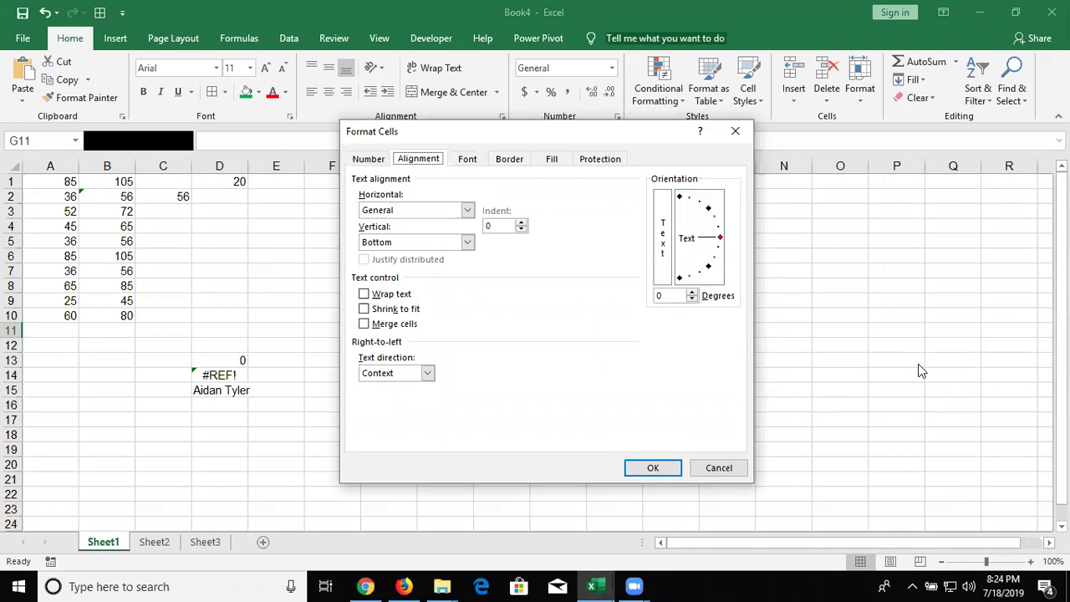
key("Tab")
key("Tab")
key("Tab")
key("Tab")
key("Tab")
key("Tab")
key("shift+Tab")
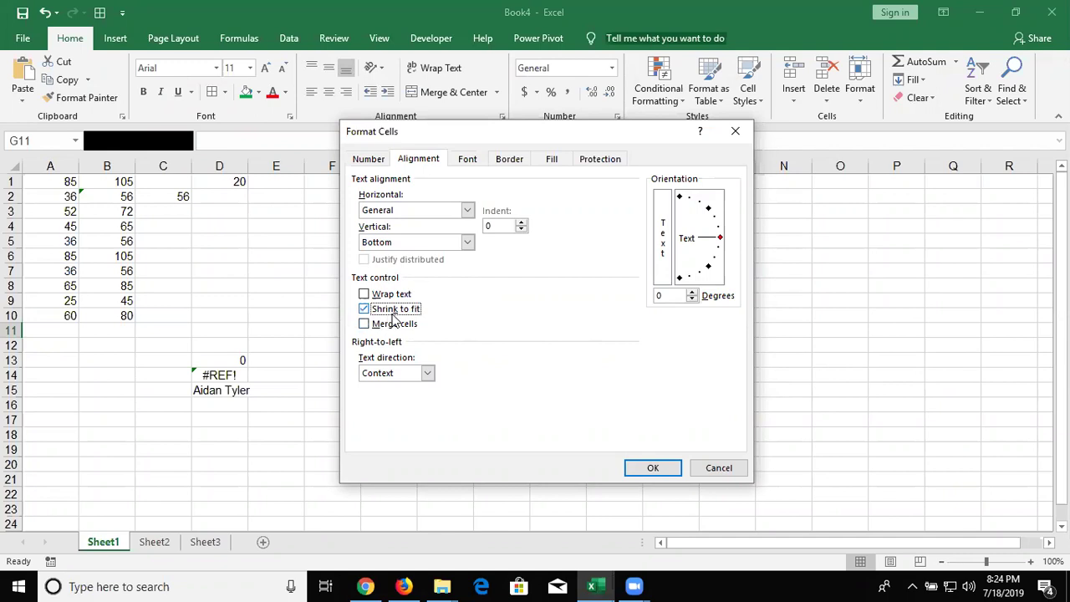
left_click(393, 317)
left_click(393, 316)
left_click(392, 317)
left_click(393, 316)
key("ctrl+Tab")
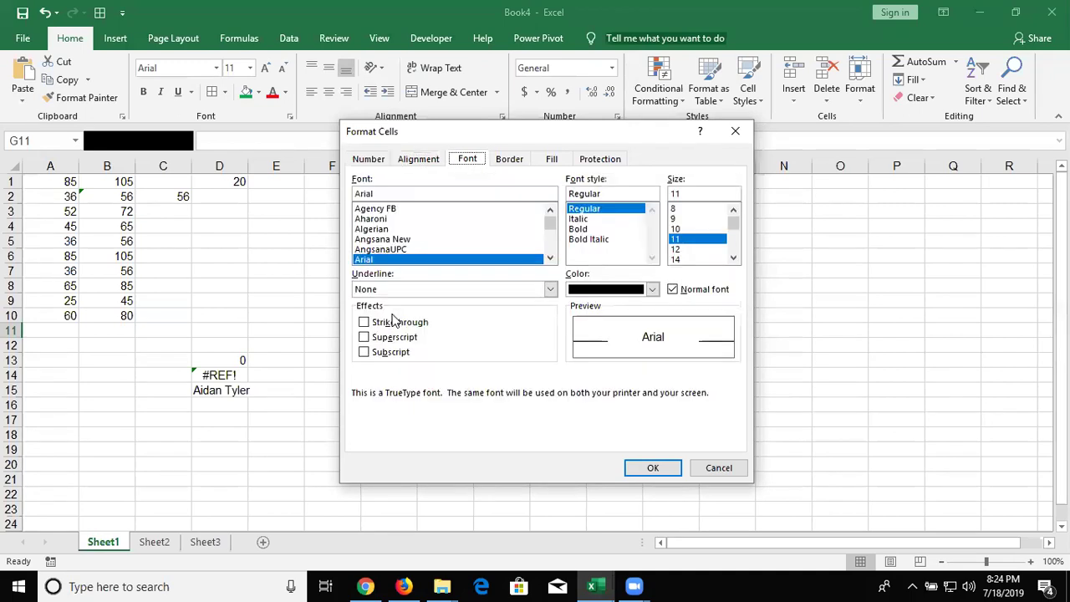
key("ctrl+Tab")
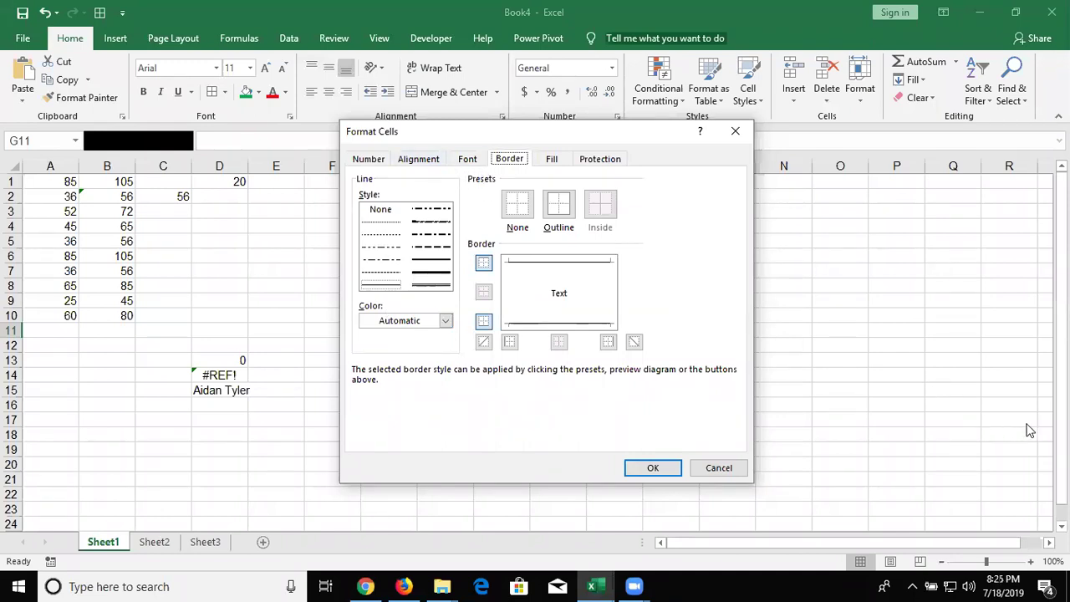
key("ctrl+shift+Tab")
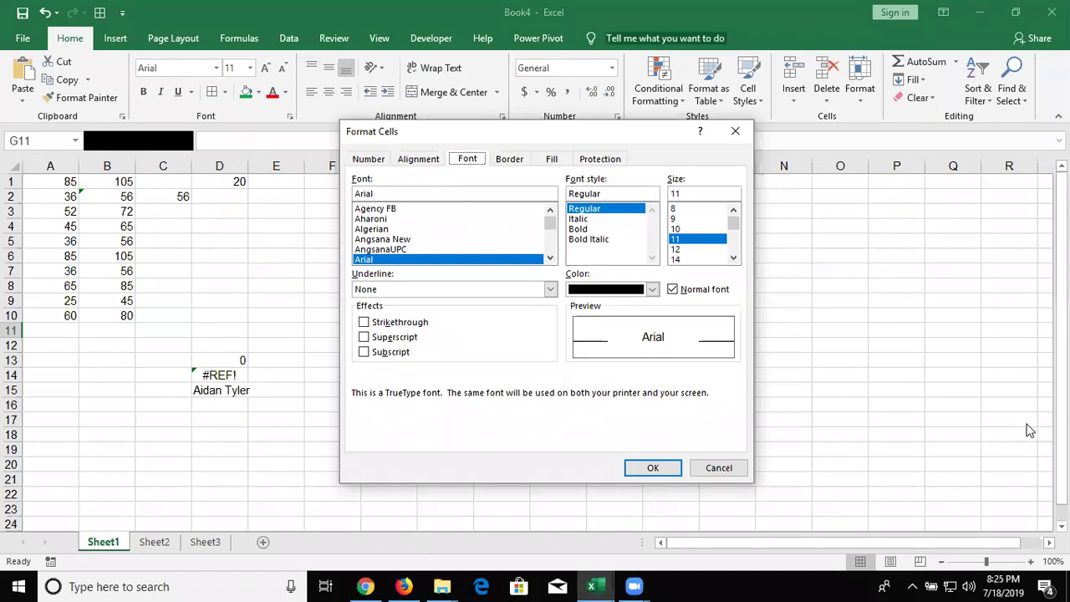
key("ctrl+shift+Tab")
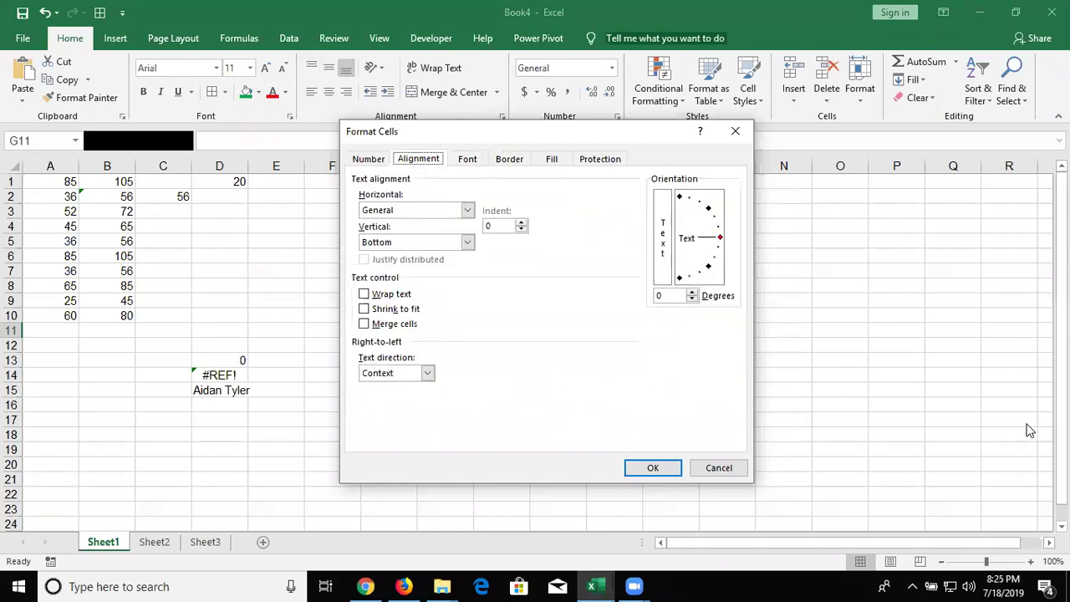
key("ctrl+Tab")
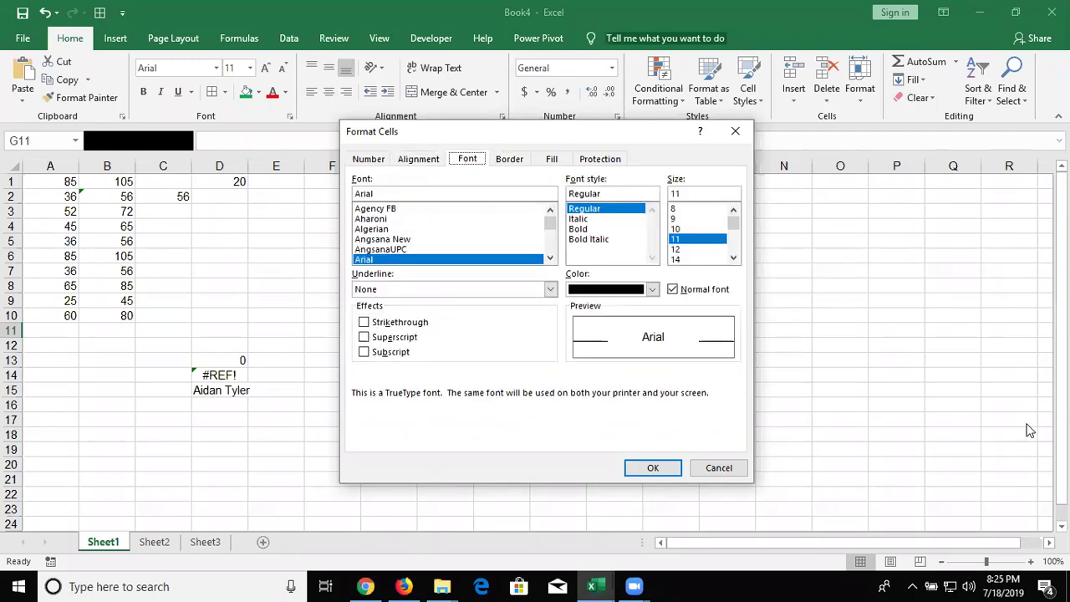
key("Escape")
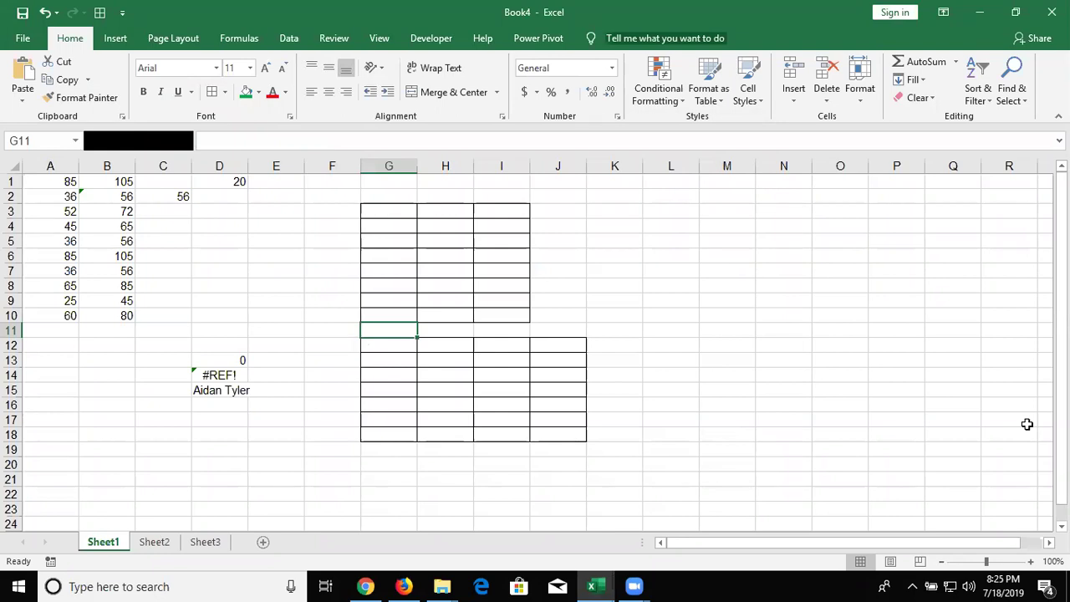
Step: Move the active cell around columns D–H of Sheet1 with the arrow keys, ending at D3
key("Left")
key("Up")
key("Up")
key("Up")
key("Up")
key("Up")
key("Up")
key("Down")
key("Down")
key("Down")
key("Down")
key("Down")
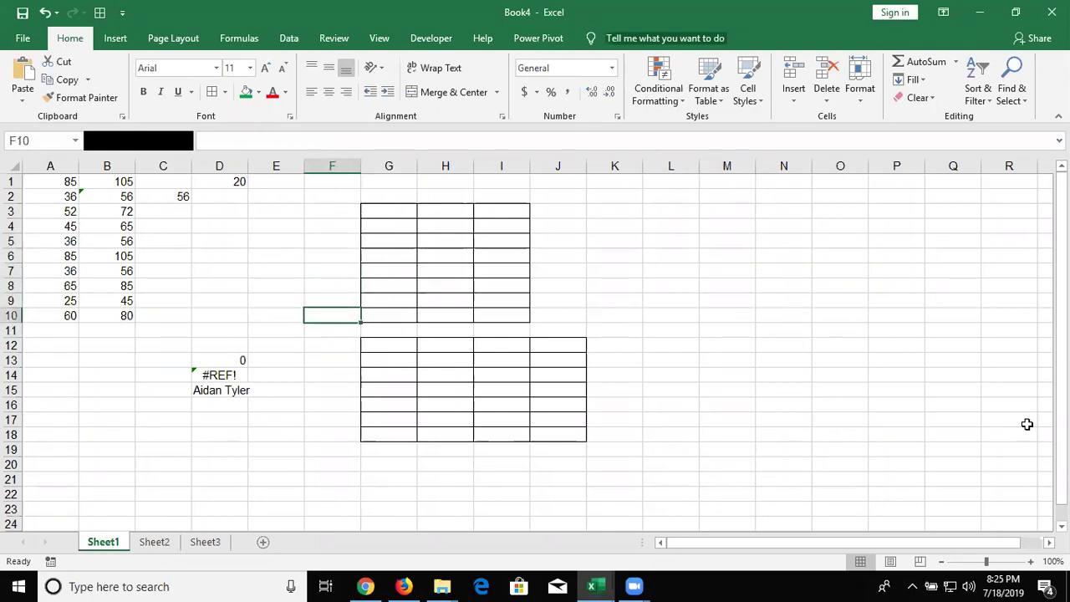
key("Right")
key("Right")
key("Left")
key("Left")
key("Up")
key("Up")
key("Up")
key("Up")
key("Up")
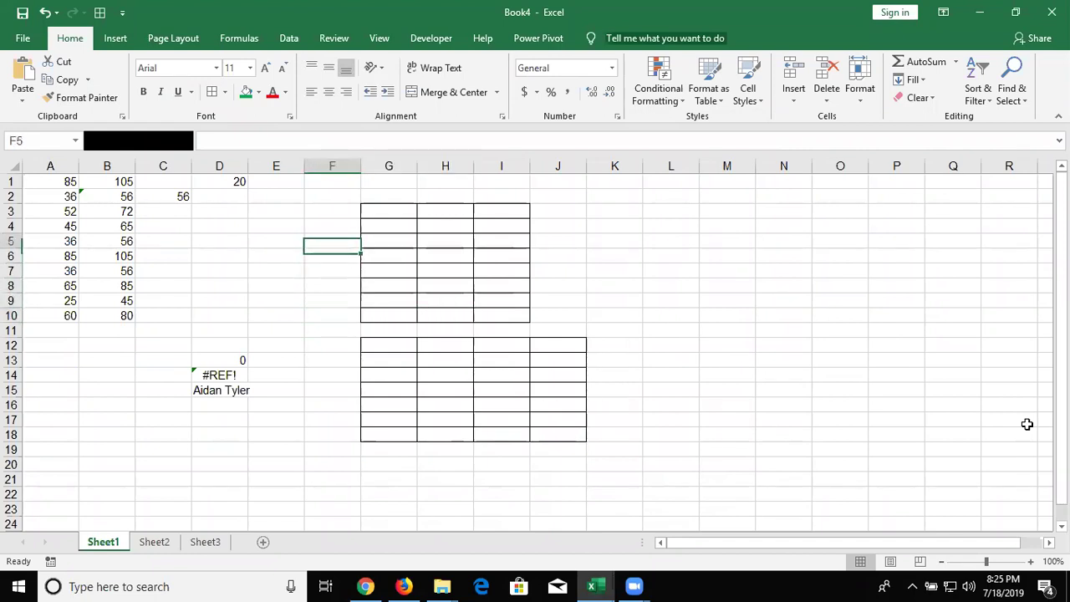
key("Left")
key("Up")
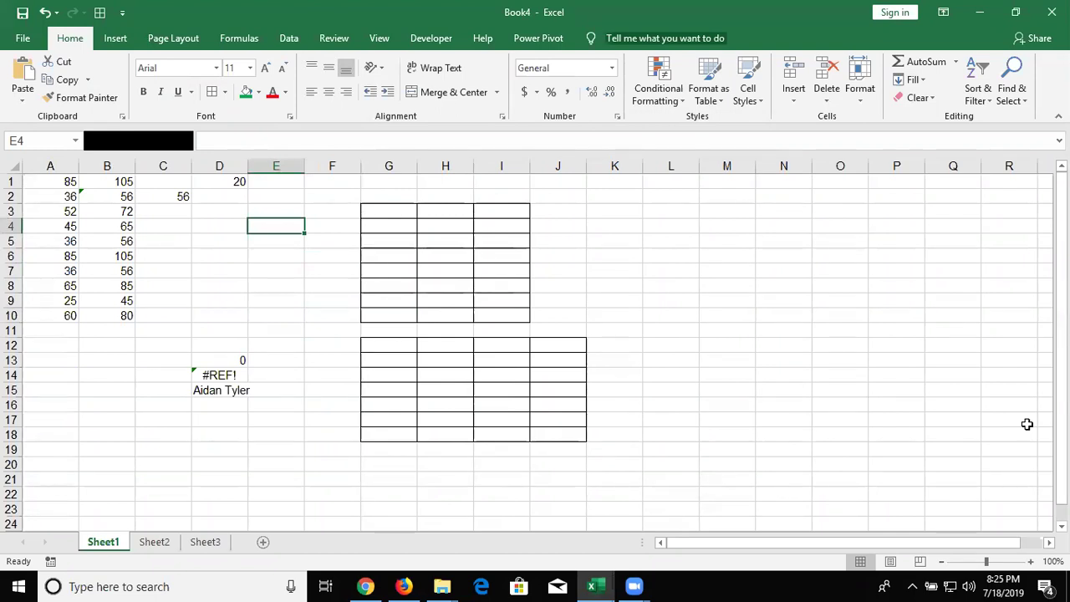
key("Down")
key("Down")
key("Down")
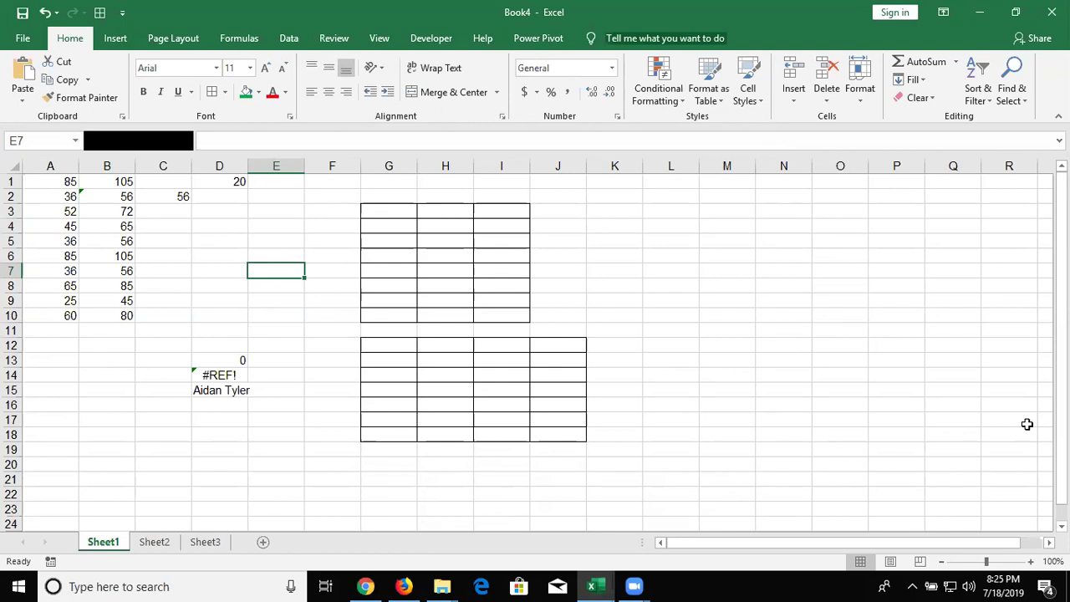
key("Up")
key("Up")
key("Up")
key("Up")
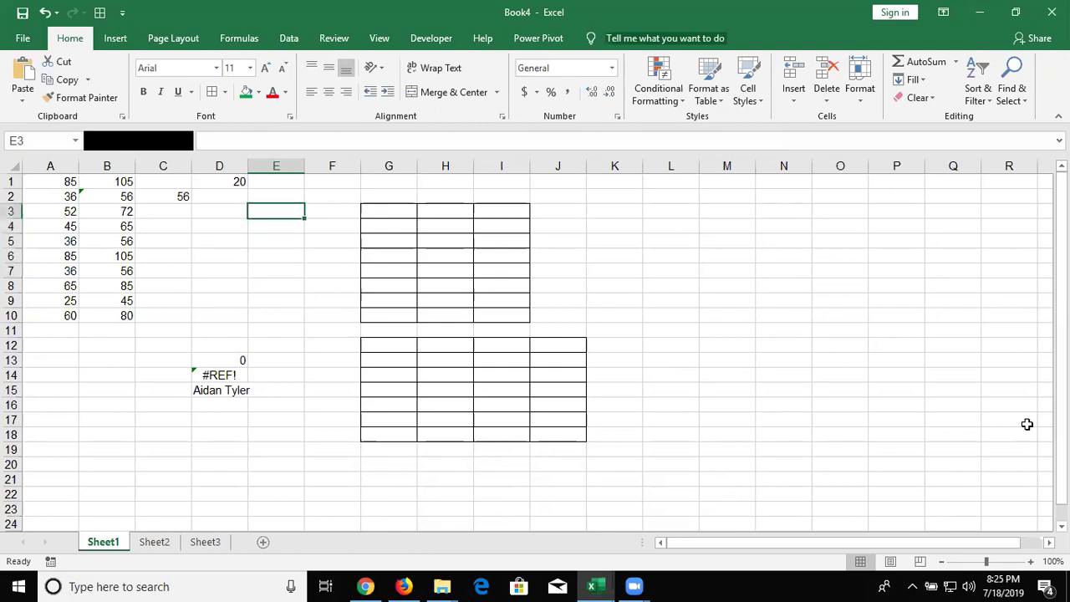
key("Right")
key("Right")
key("Right")
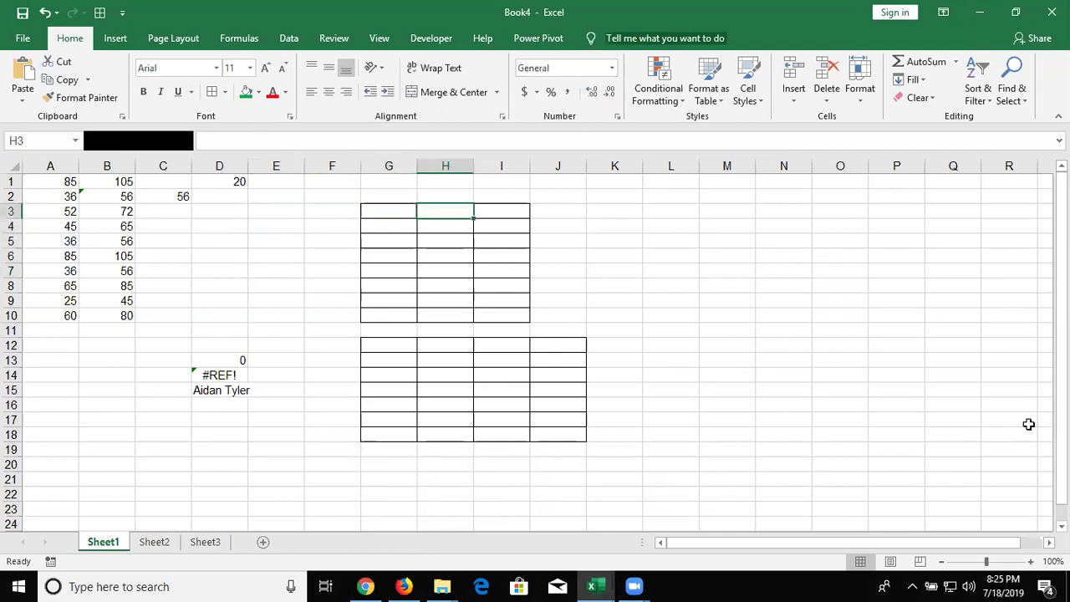
key("Left")
key("Left")
key("Left")
key("Left")
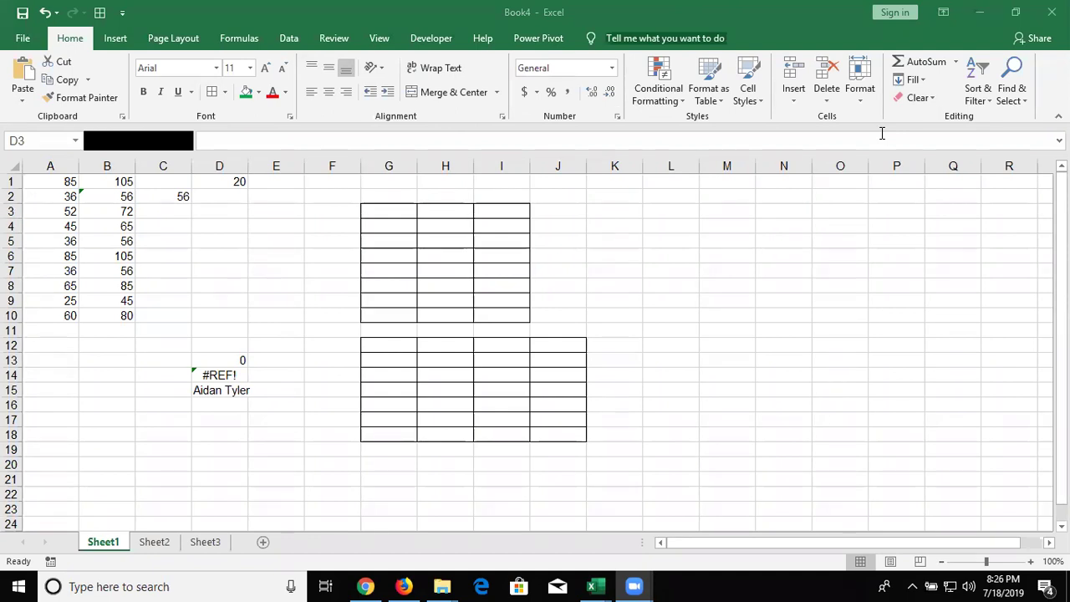
Step: Switch to Sheet2, select cells C15 and G12, and start a Tell me search
left_click(150, 543)
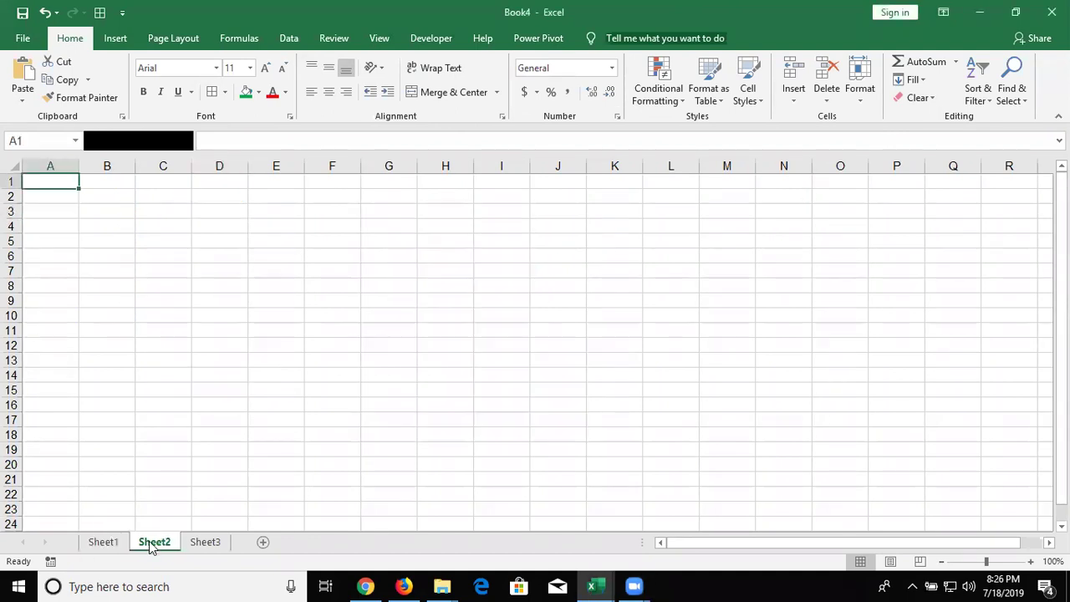
left_click(177, 389)
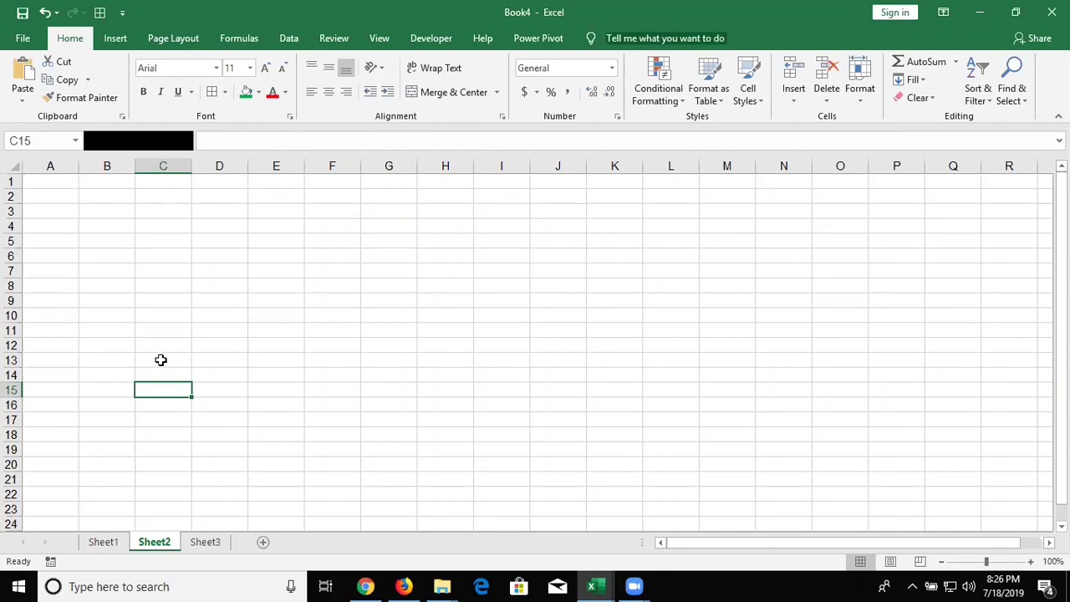
left_click(407, 345)
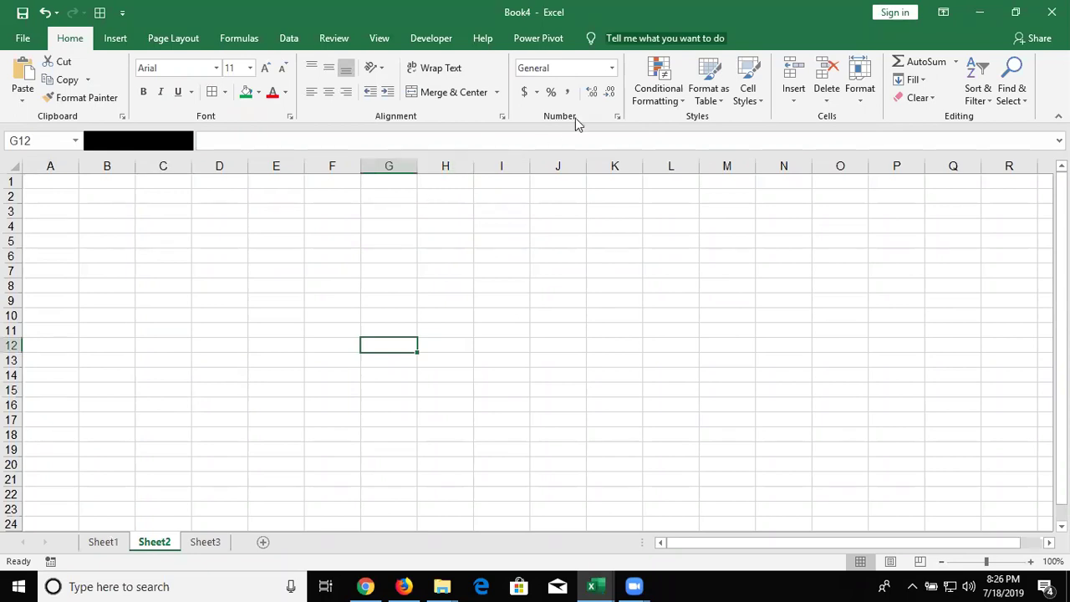
left_click(634, 38)
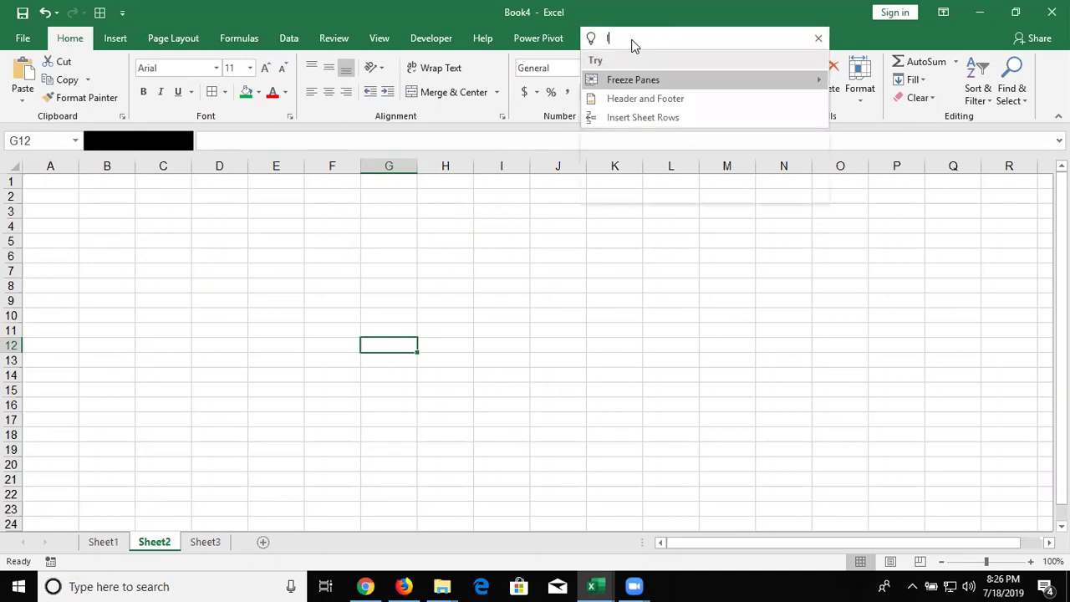
Step: Search for 'limit' and open the 'Excel specifications and limits' help article
type("limit")
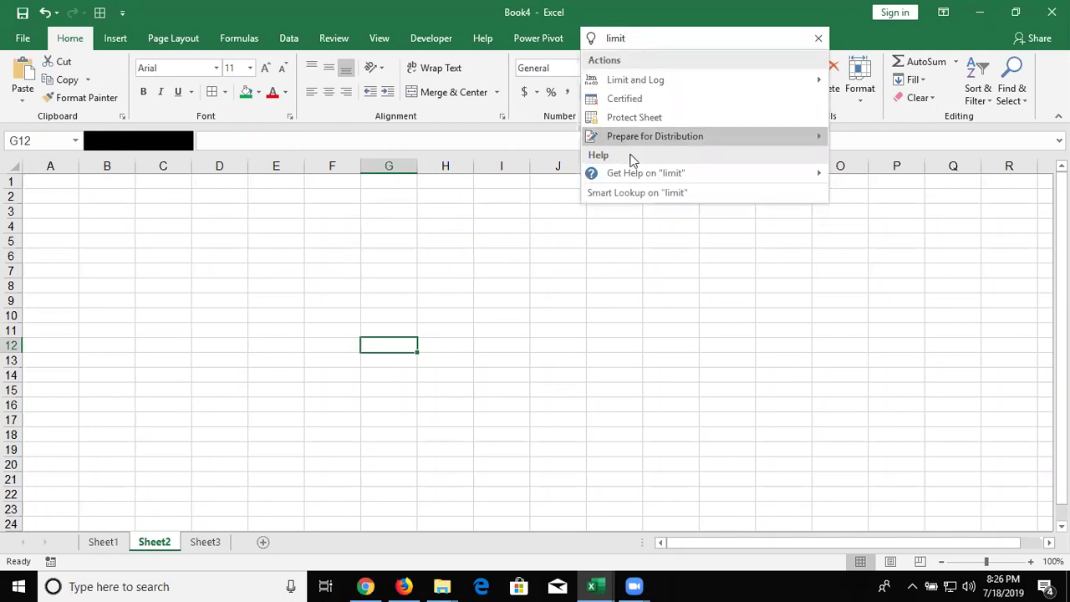
mouse_move(692, 175)
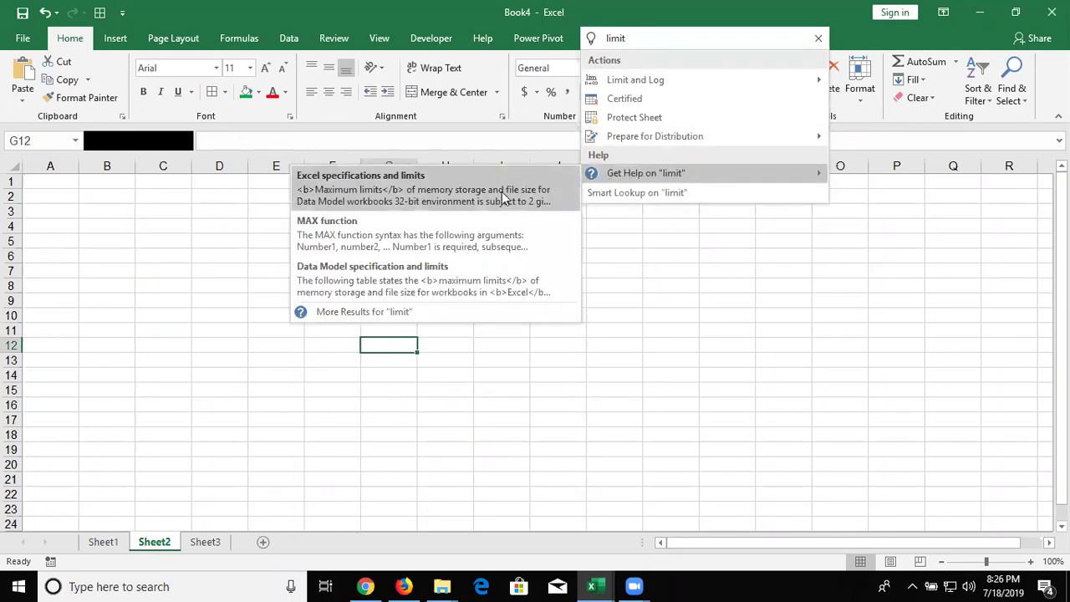
left_click(387, 199)
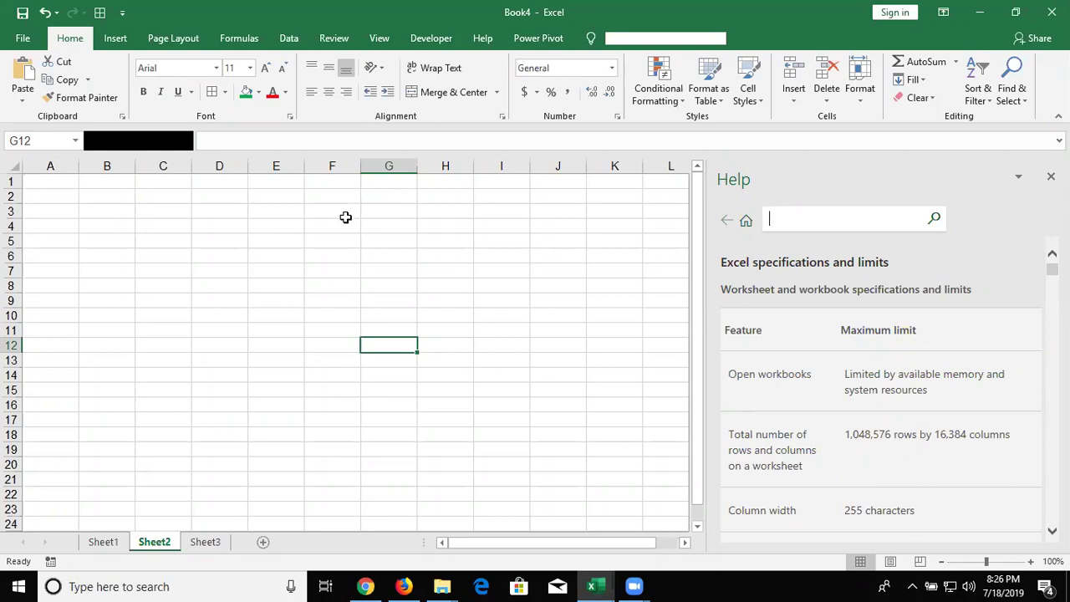
Step: Review the article's limits, such as open workbooks, then bring the Book4 window back to the front
triple_click(903, 396)
scroll(901, 399, "down", 3)
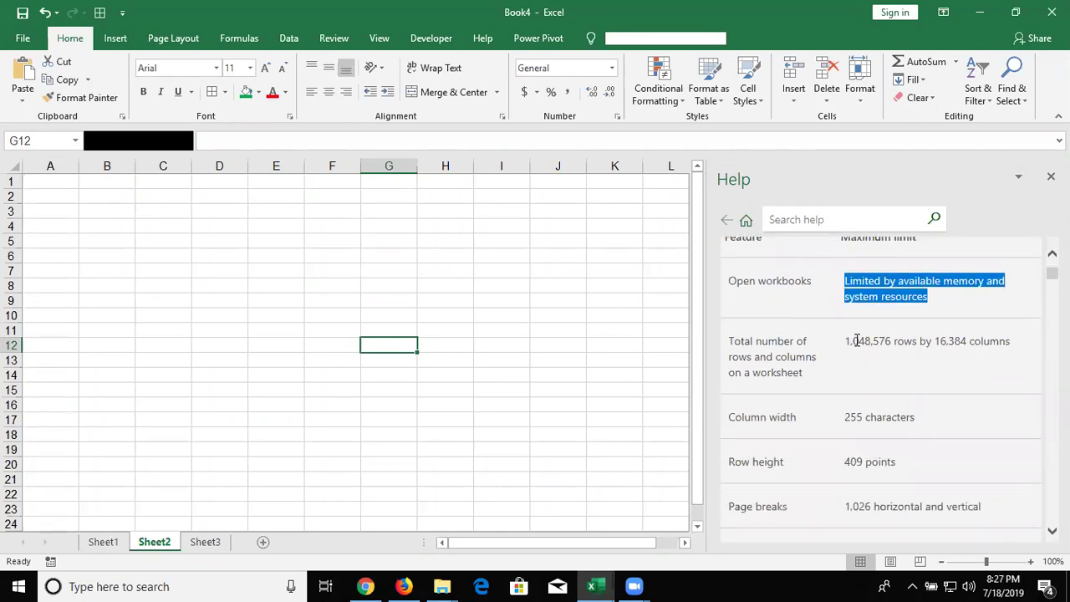
left_click(856, 341)
scroll(792, 348, "up", 1)
scroll(792, 348, "up", 2)
left_click_drag(766, 375, 728, 376)
left_click(592, 585)
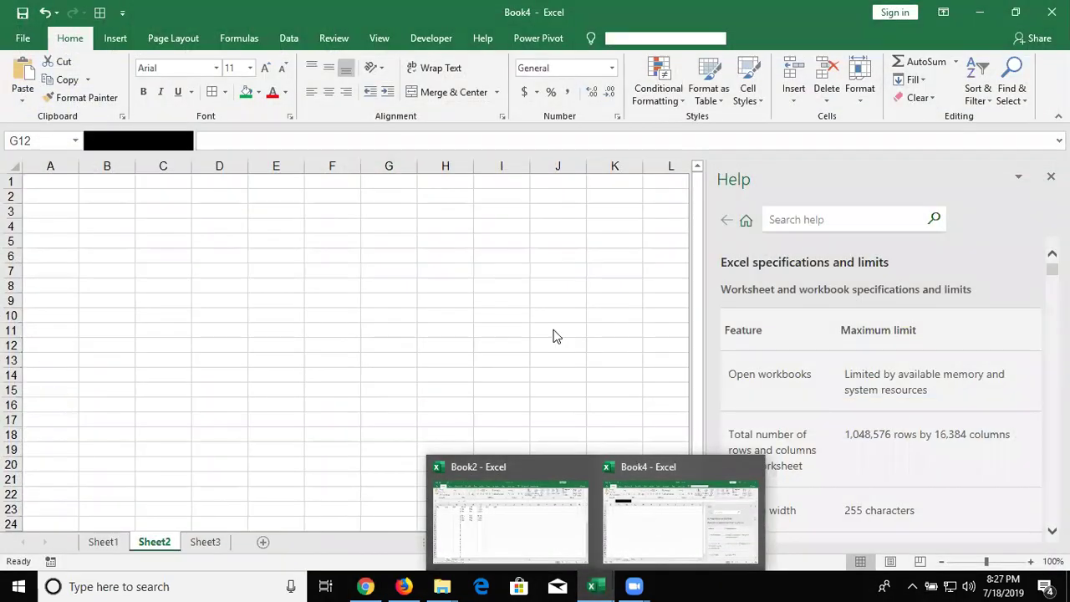
left_click(554, 333)
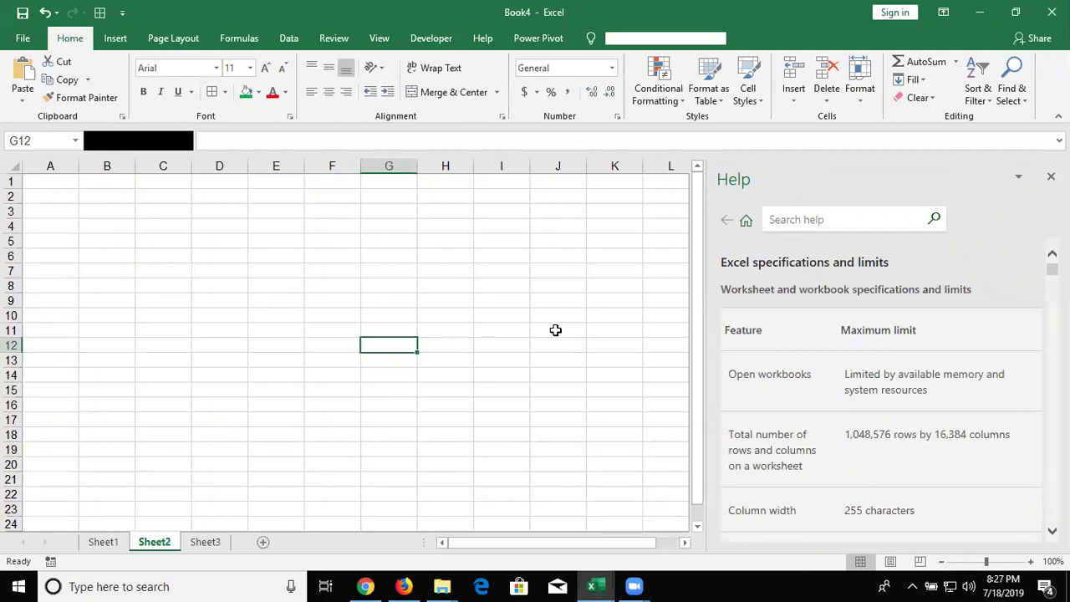
Step: Enter the letter a in cell G12 and return to it
type("a")
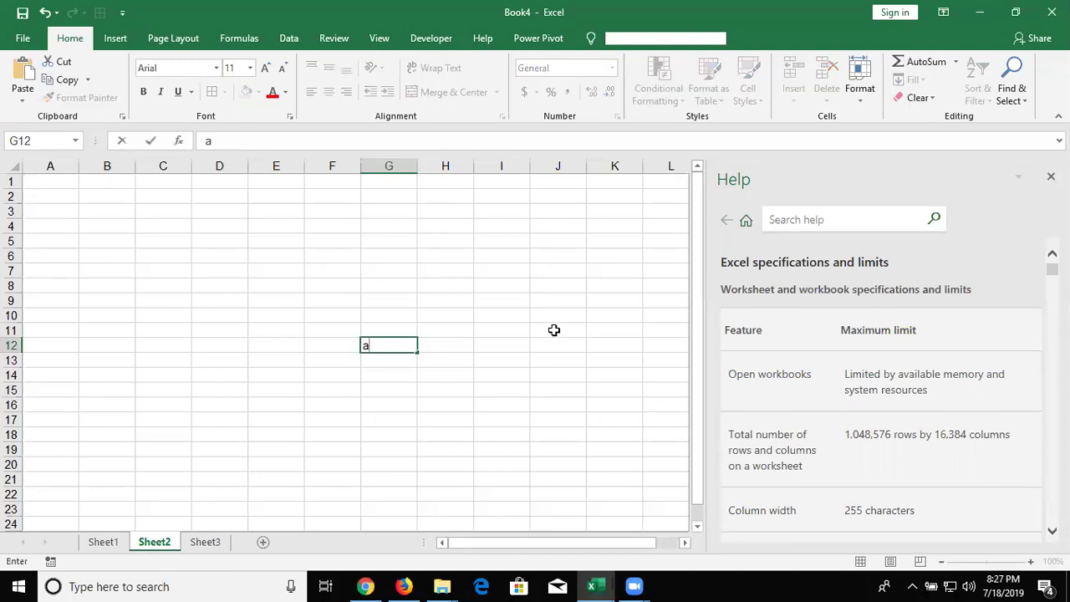
key("Return")
key("Up")
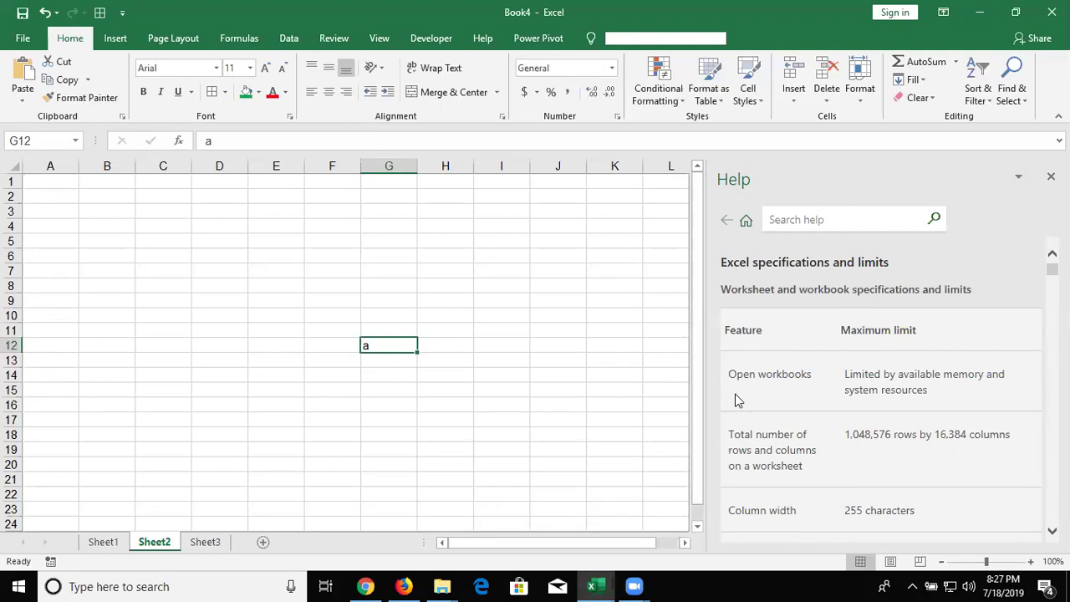
Step: Widen column D to about 14.75 by dragging its header border
scroll(744, 394, "down", 3)
left_click_drag(728, 370, 770, 381)
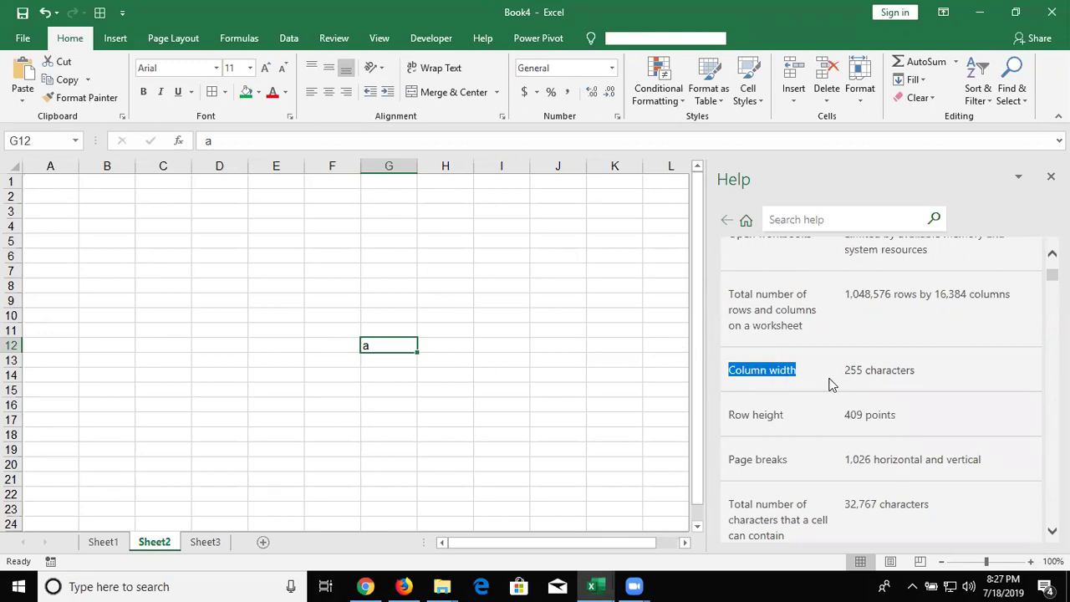
left_click(224, 206)
mouse_move(249, 165)
left_mouse_down()
mouse_move(461, 178)
mouse_move(458, 230)
left_mouse_up()
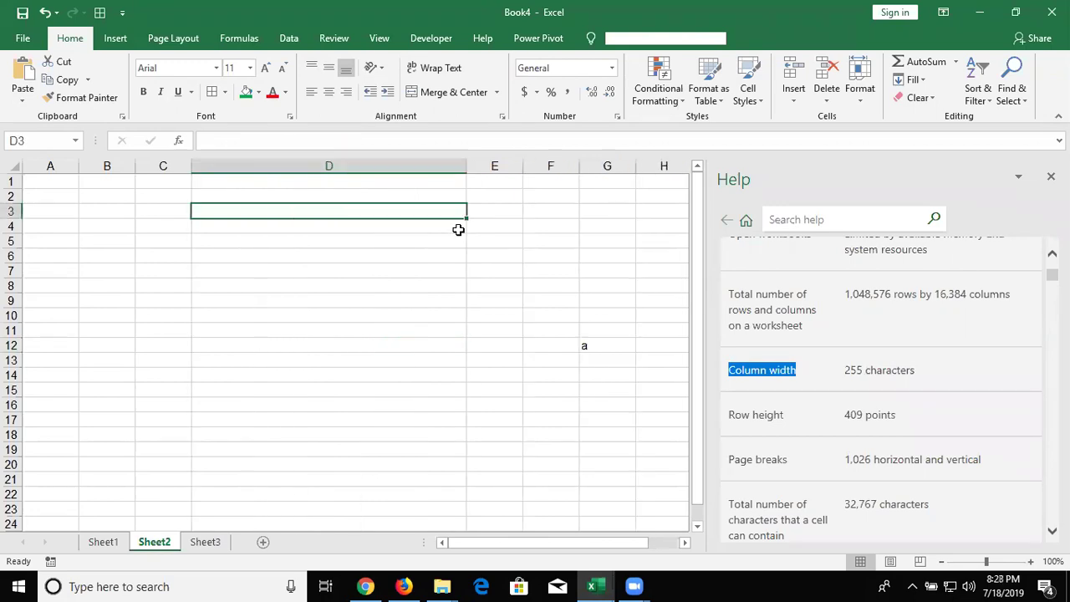
Step: Undo the column D widening so it is standard width, then select cell C6
key("ctrl+z")
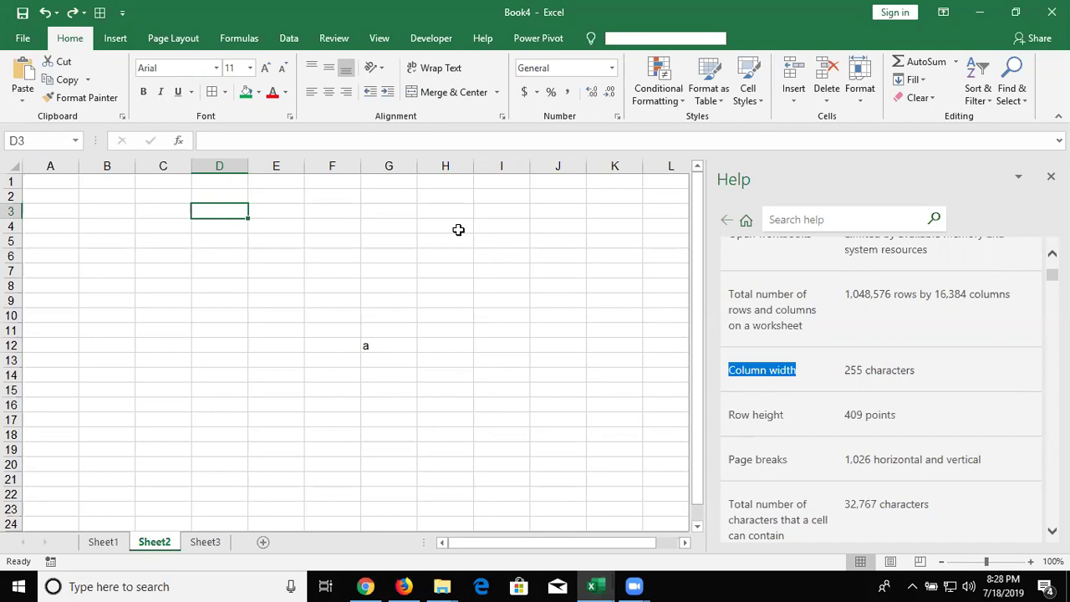
scroll(907, 410, "down", 2)
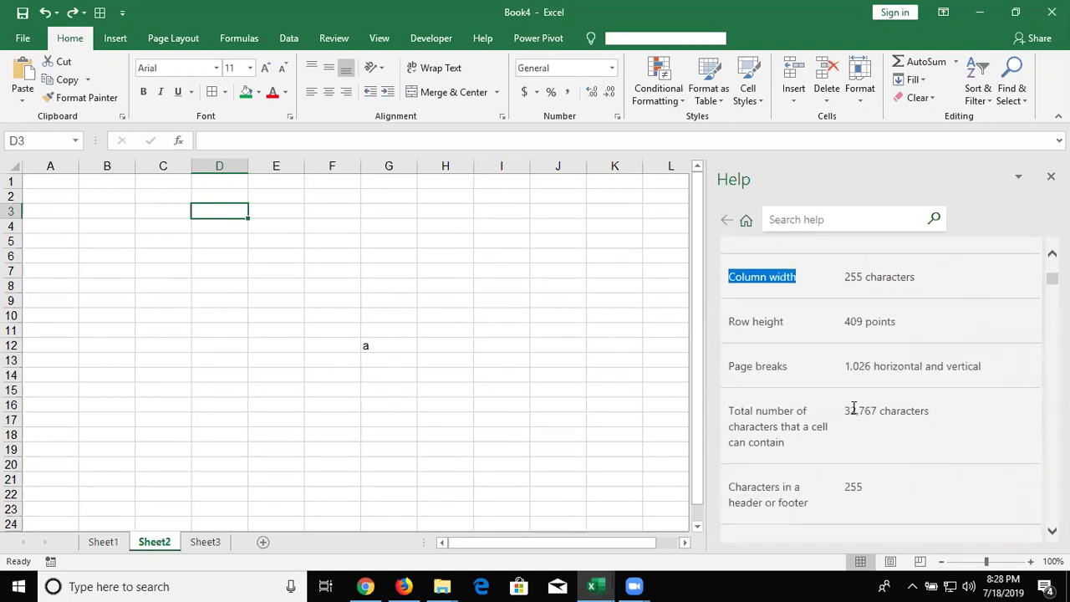
left_click(852, 410)
left_click(183, 263)
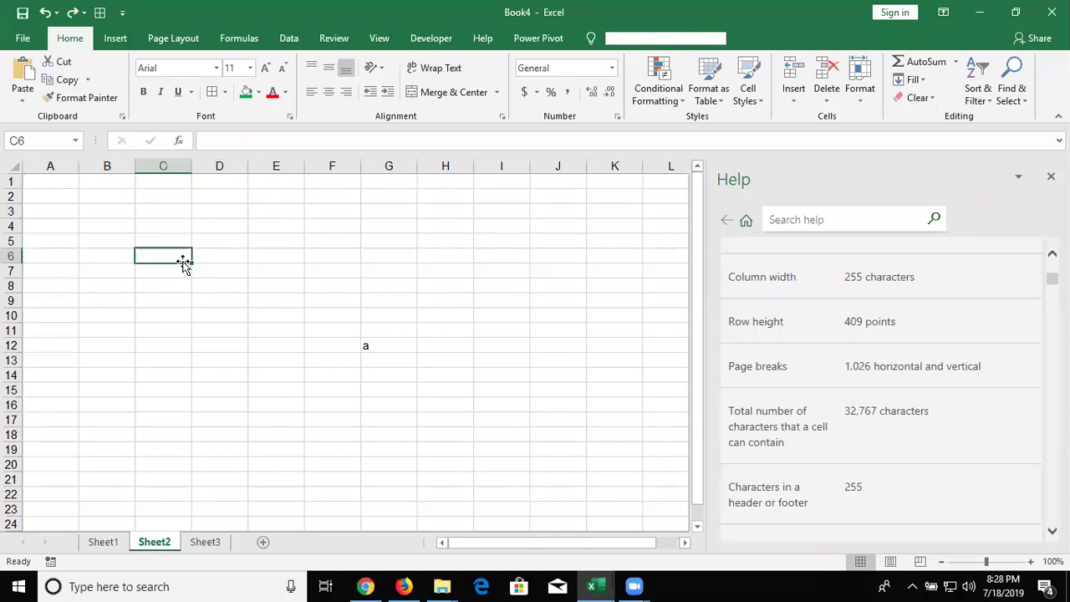
Step: Try nonsense text and then an =IF( start in C6, cancelling both
type("skjasbnkasbdkja")
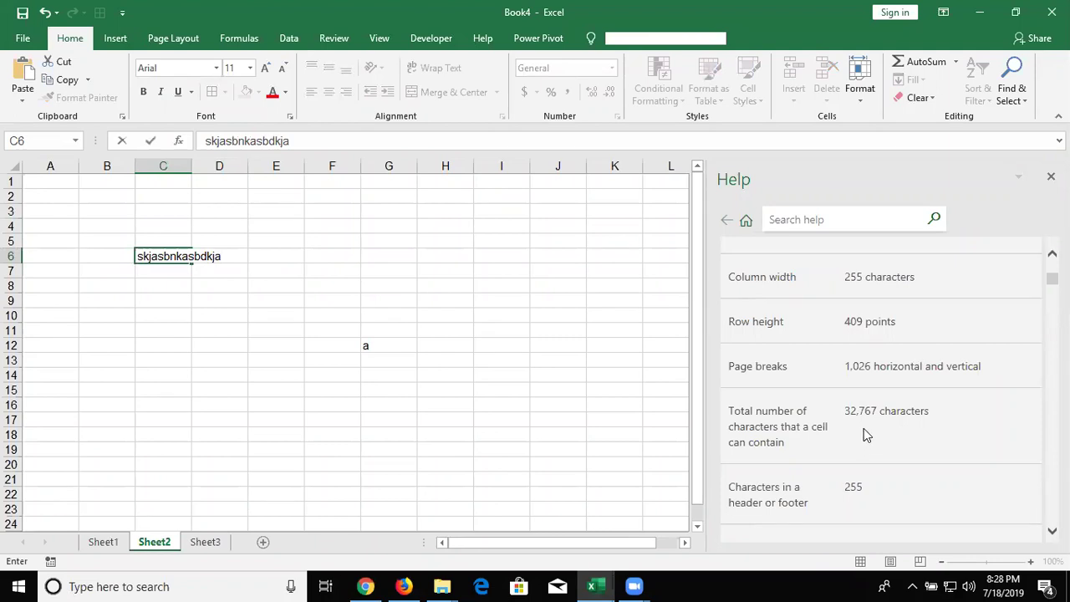
key("Escape")
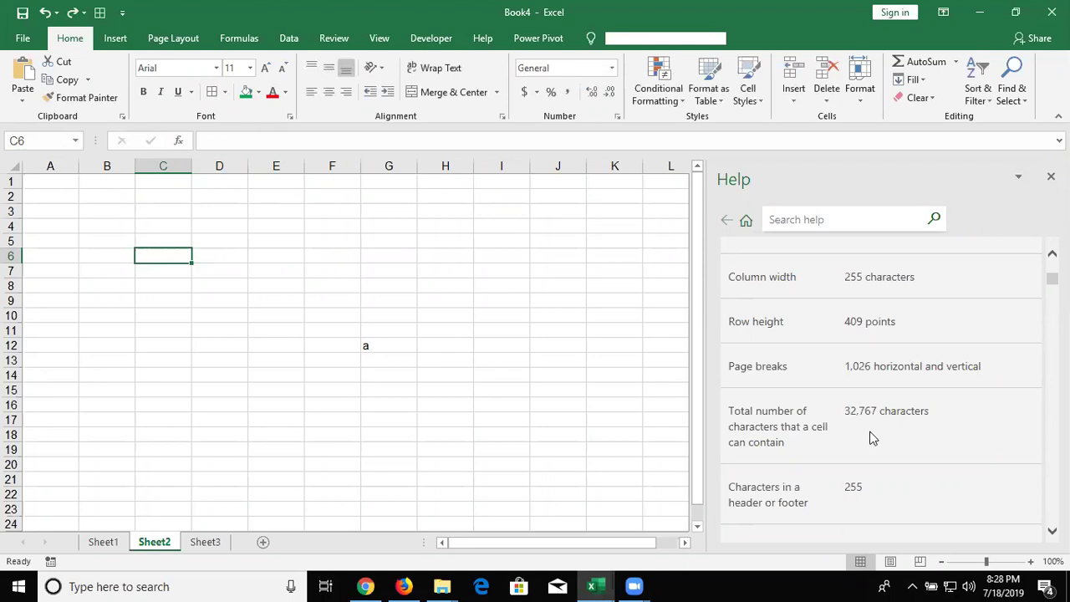
type("=s")
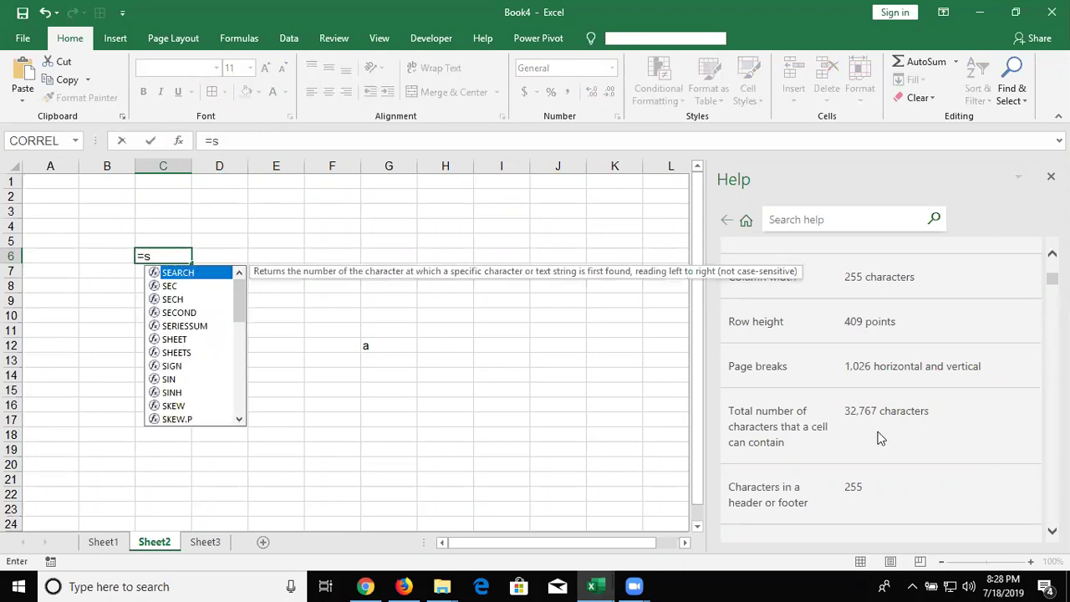
key("BackSpace")
type("i")
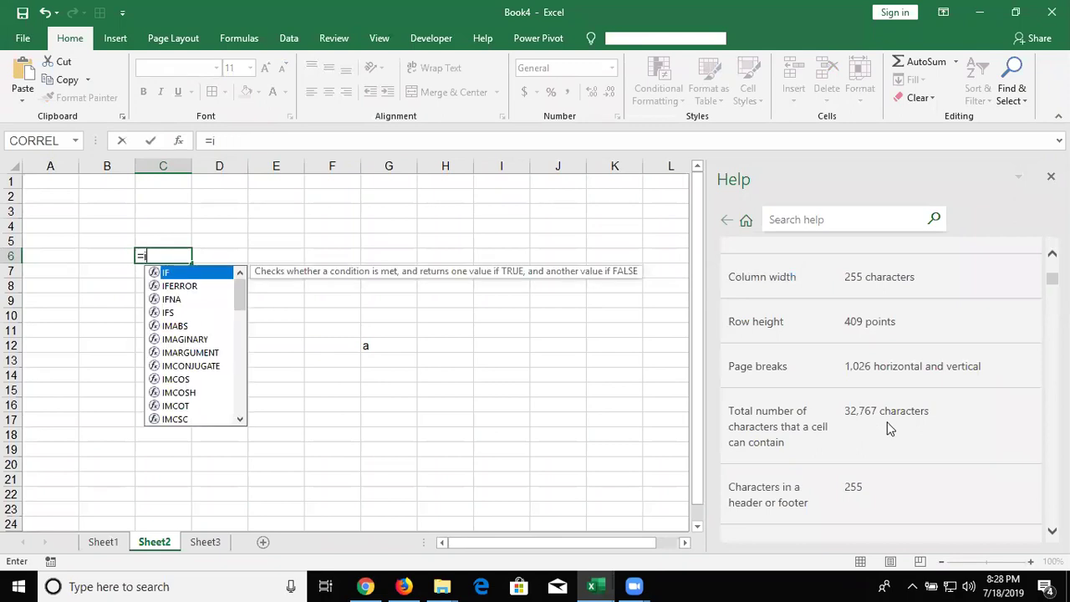
type("f")
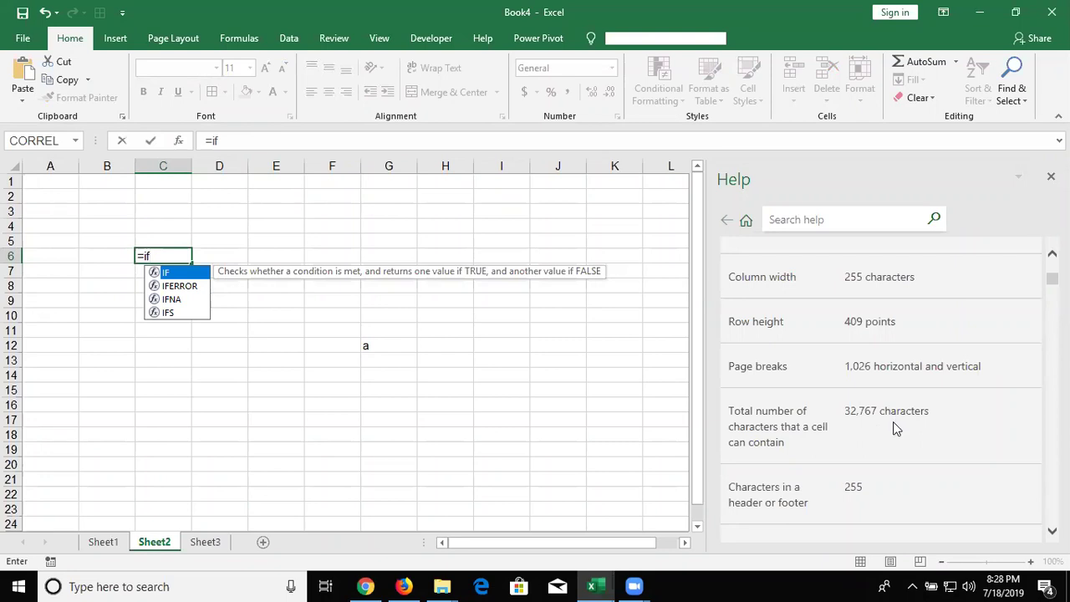
key("Tab")
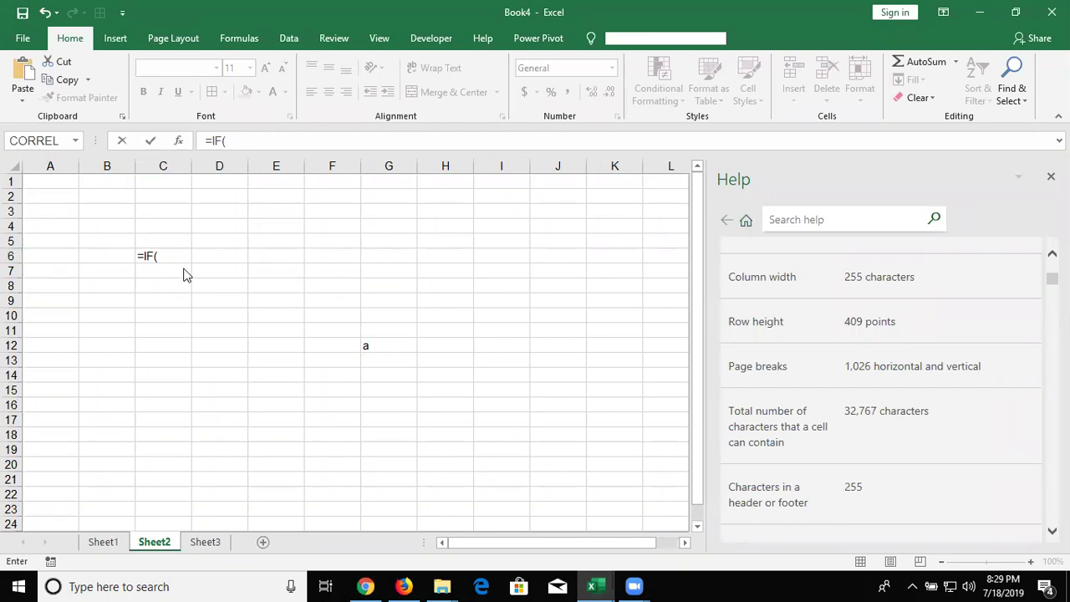
key("Escape")
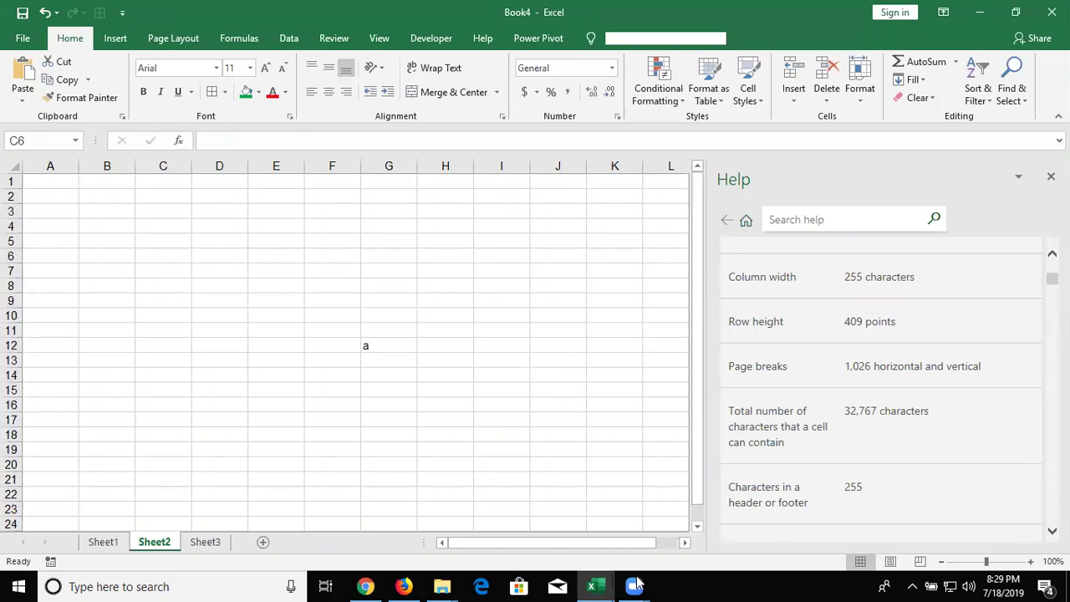
Step: Move to C8, begin =IF( from the autocomplete list, and reposition the argument hint
key("Down")
key("F2")
key("Return")
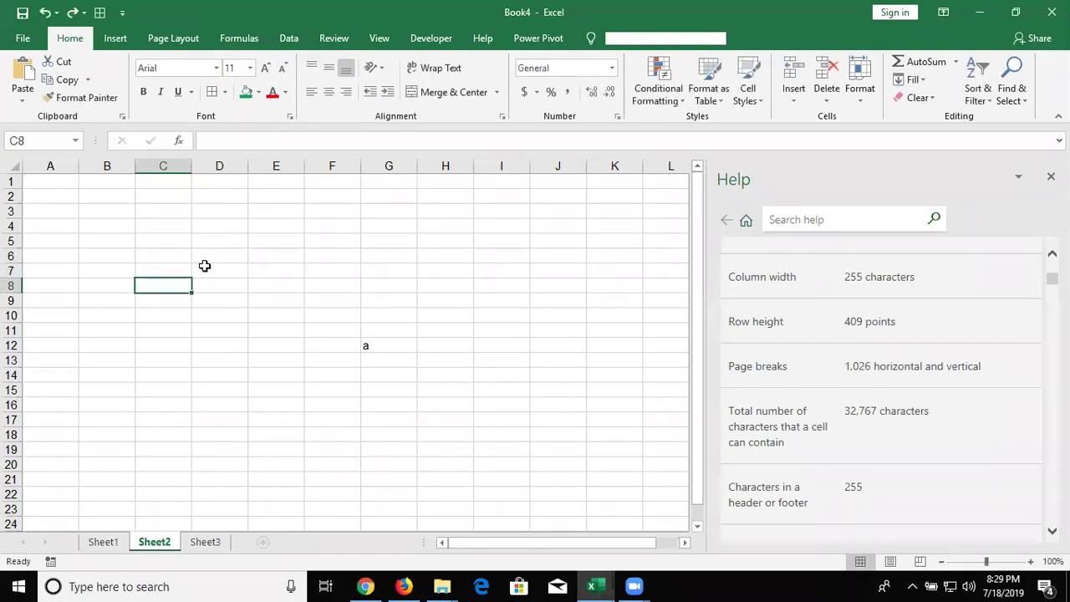
type("=")
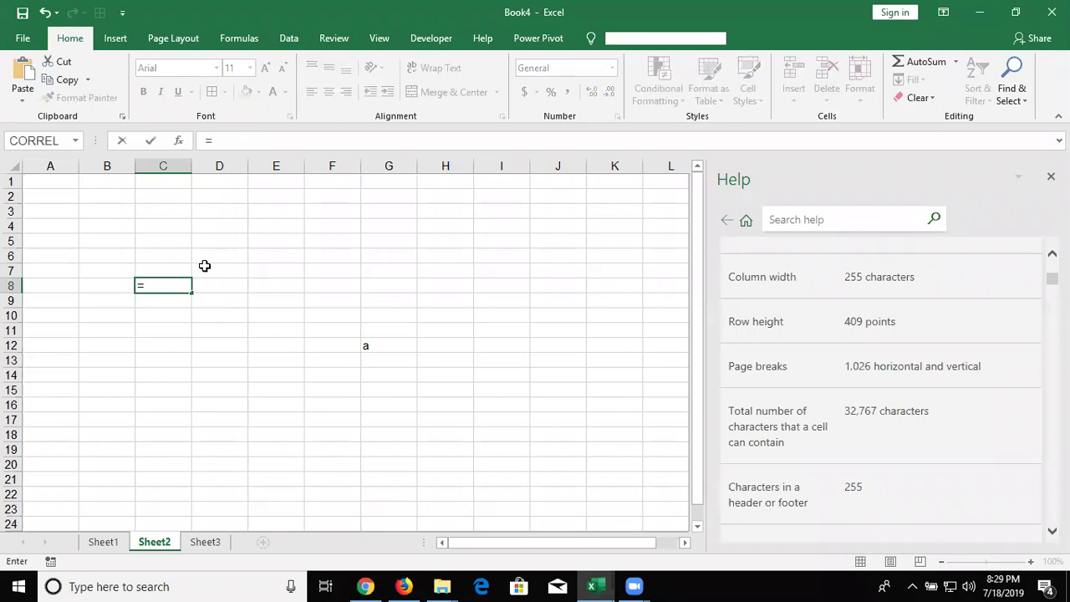
type("if")
key("Down")
key("Up")
key("Down")
key("Up")
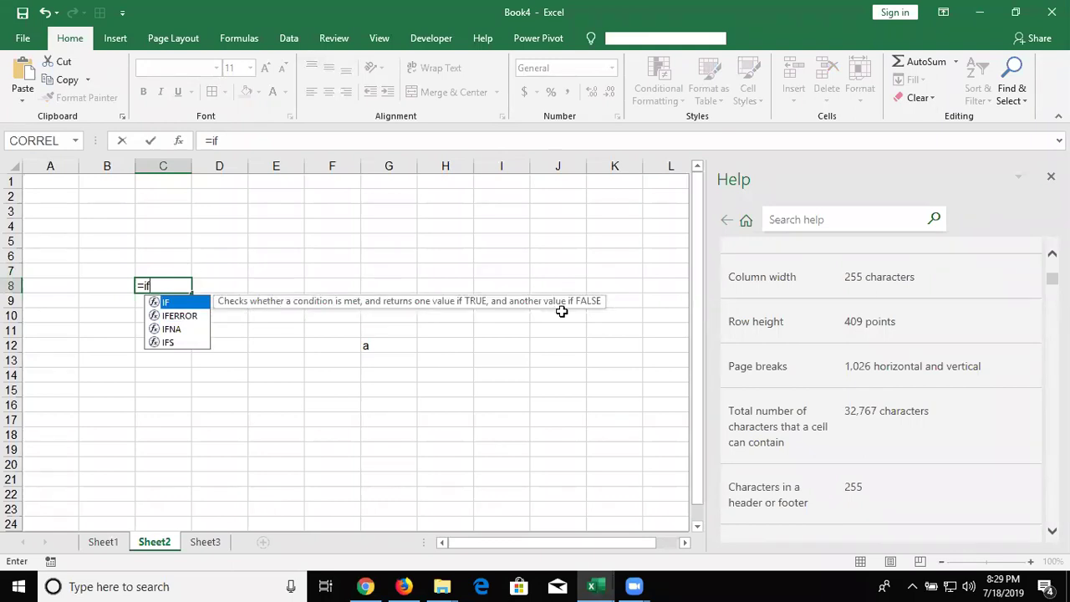
key("Tab")
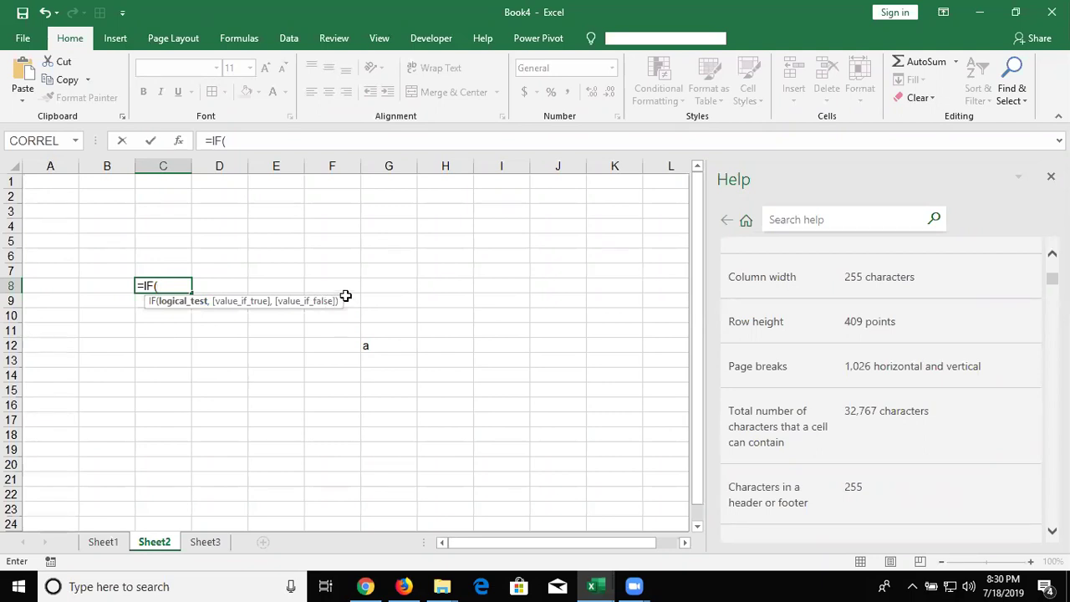
mouse_move(339, 301)
left_mouse_down()
mouse_move(481, 245)
mouse_move(372, 311)
left_mouse_up()
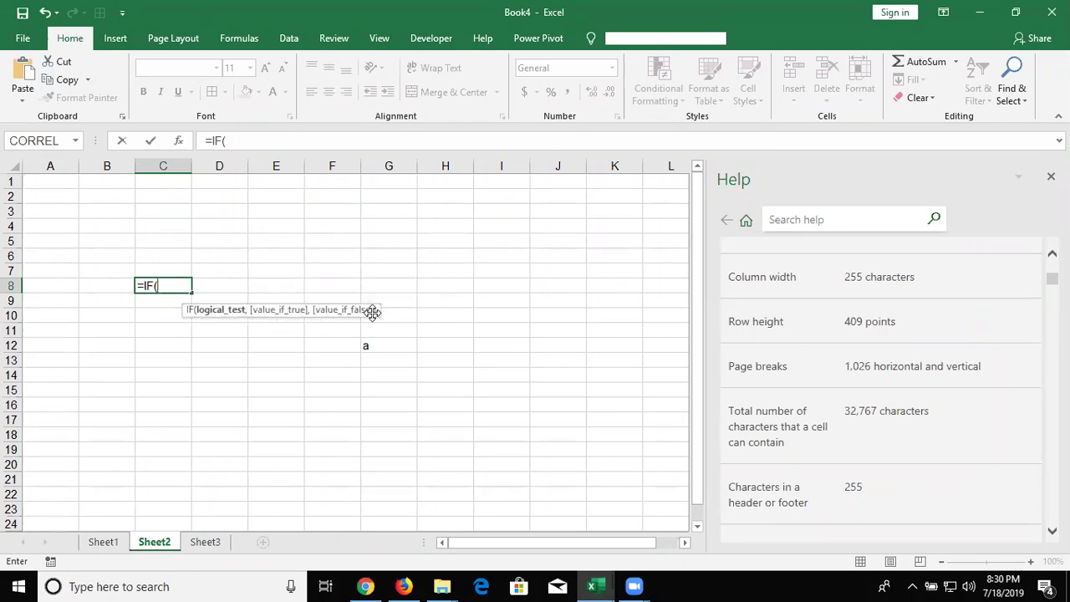
Step: Open Function Arguments for IF and launch its 'Help on this function' article
left_click(179, 142)
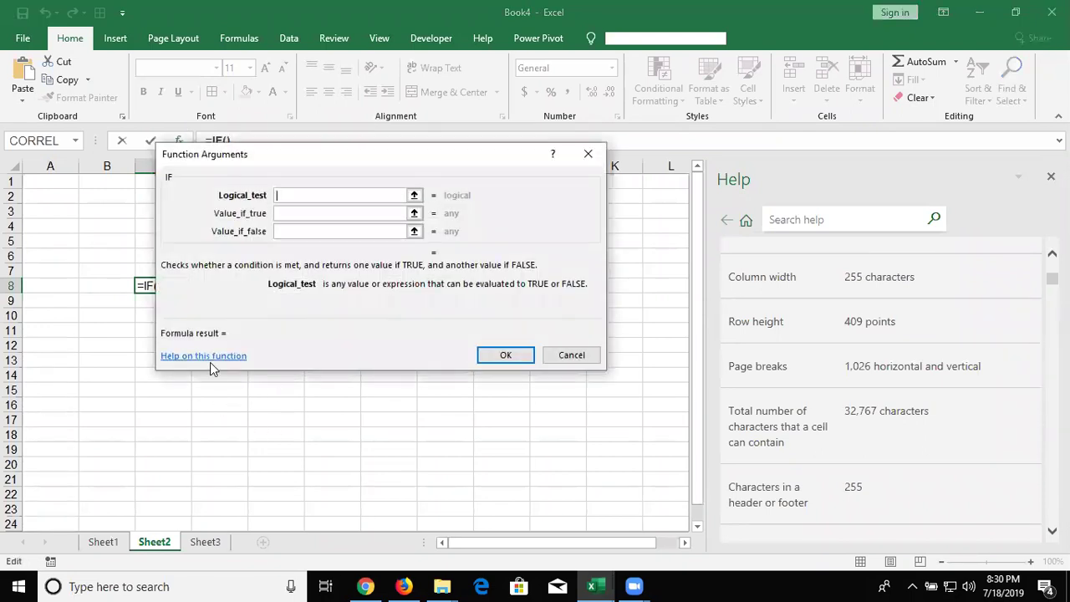
left_click(210, 359)
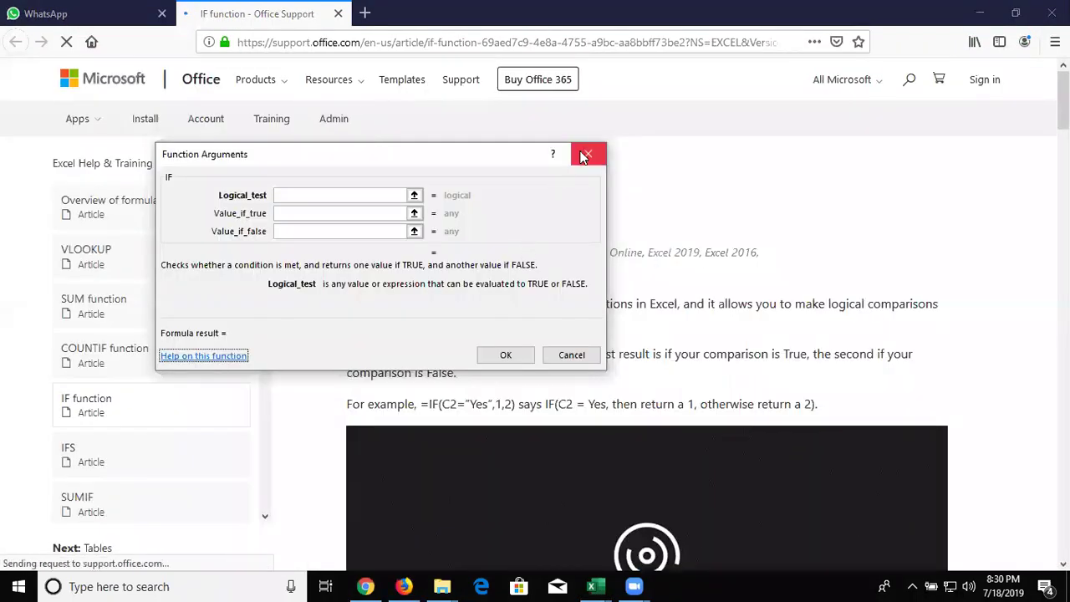
Step: Close Function Arguments, show the desktop, and return to Book4's Sheet2 in Excel
left_click(587, 154)
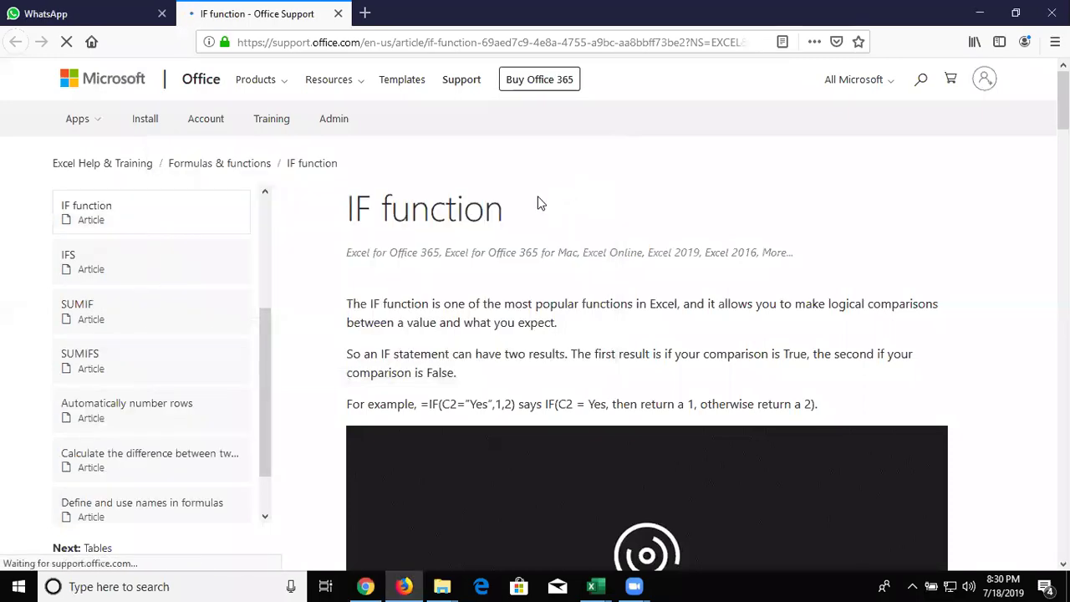
key("super+d")
mouse_move(603, 584)
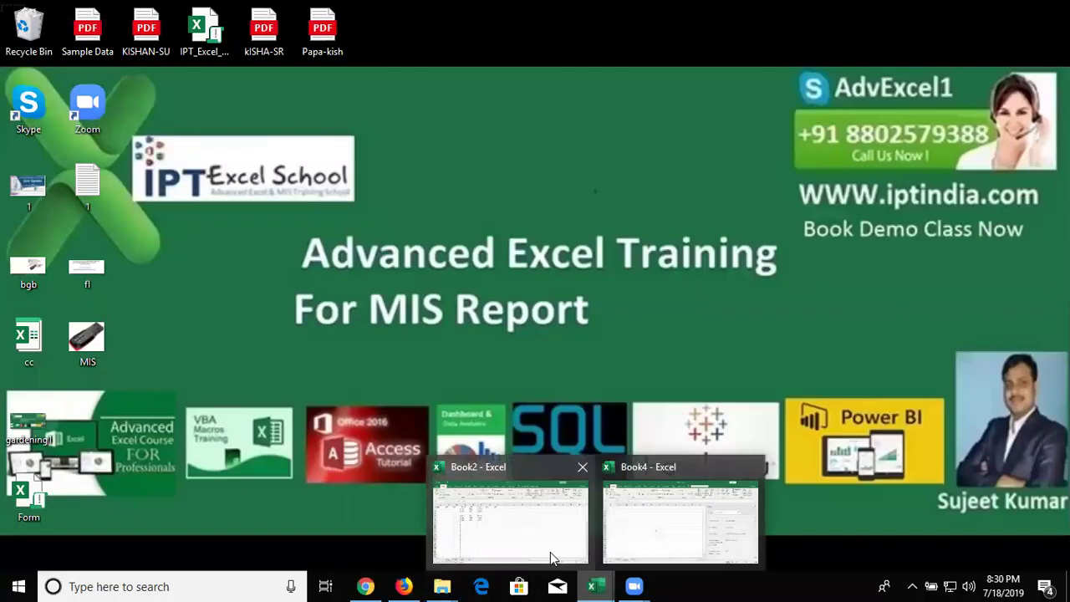
left_click(650, 554)
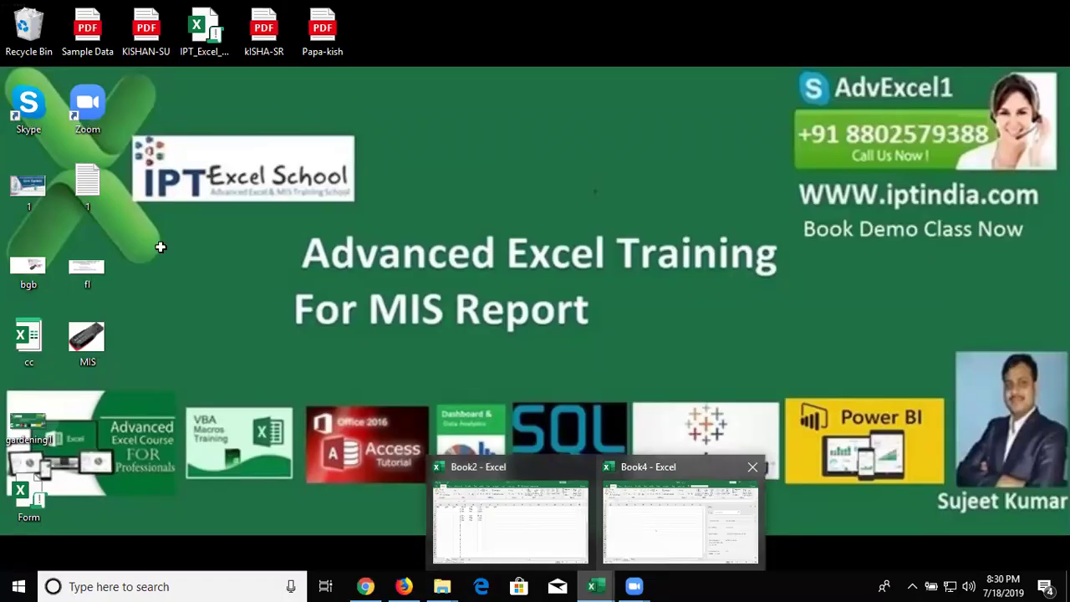
left_click(389, 209)
Step: Give cell C4 the Text number format through Format Cells
left_click(196, 245)
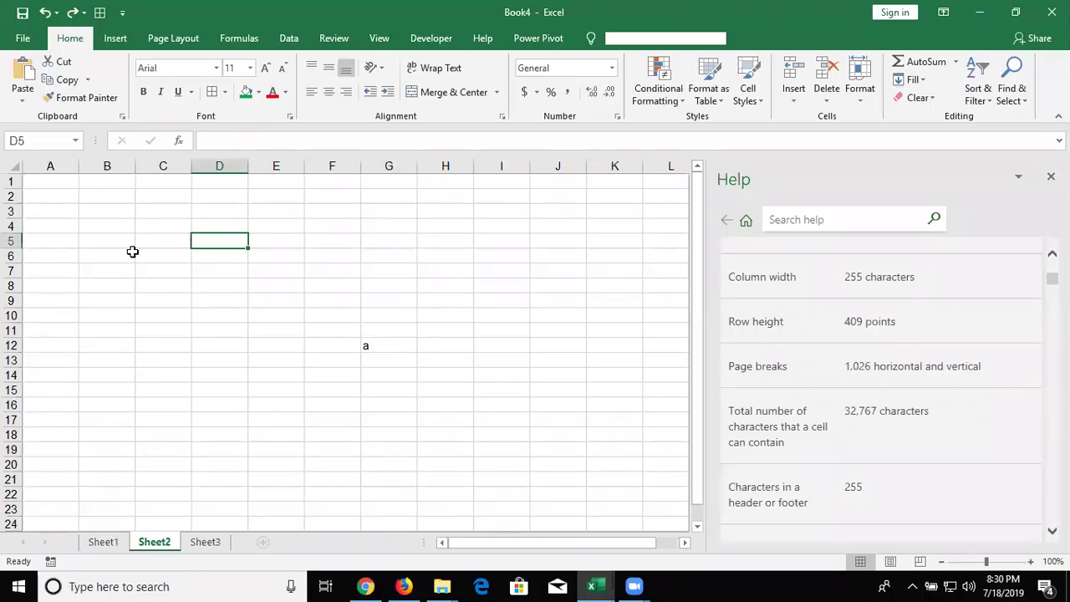
left_click(155, 221)
type("'")
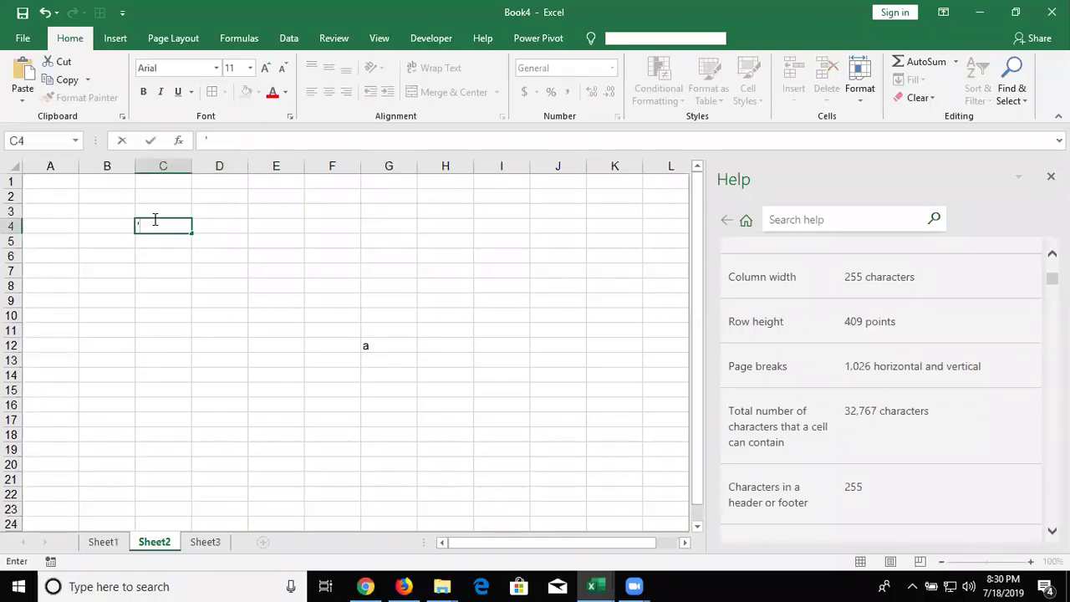
key("Escape")
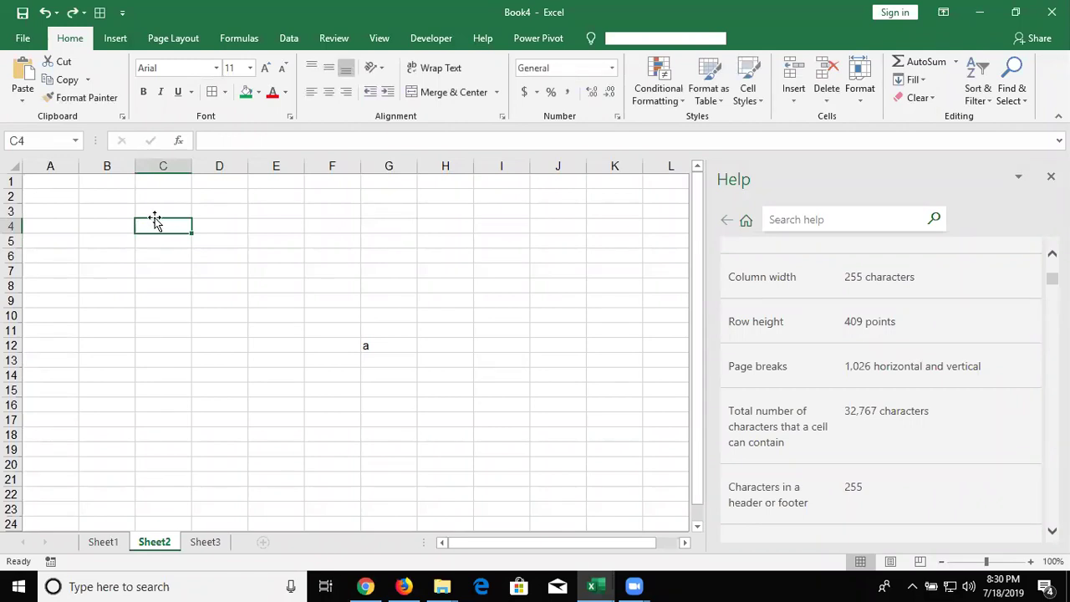
right_click(157, 220)
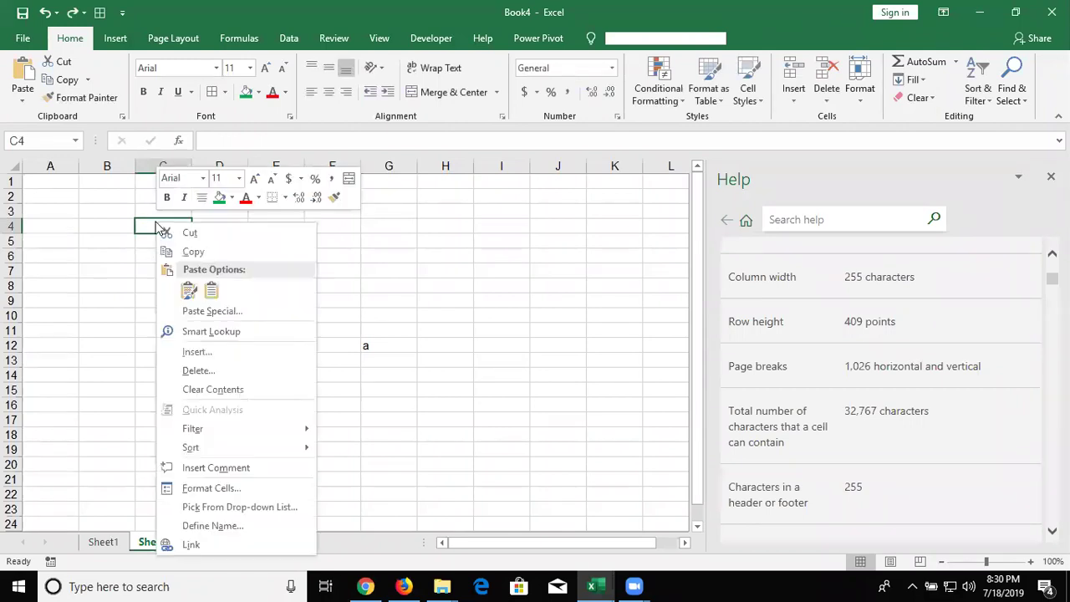
left_click(271, 483)
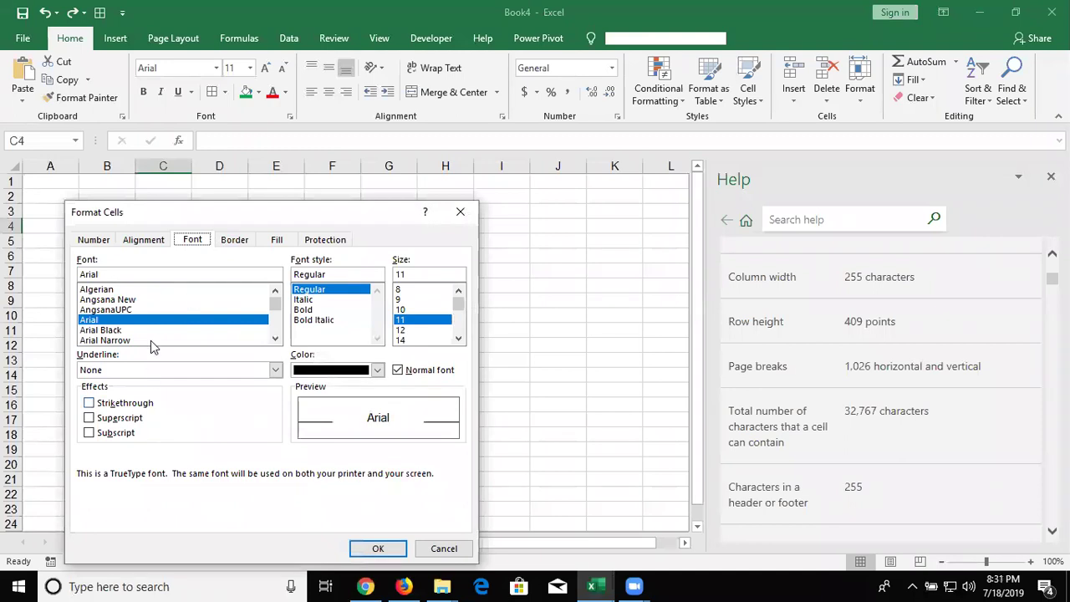
left_click(100, 241)
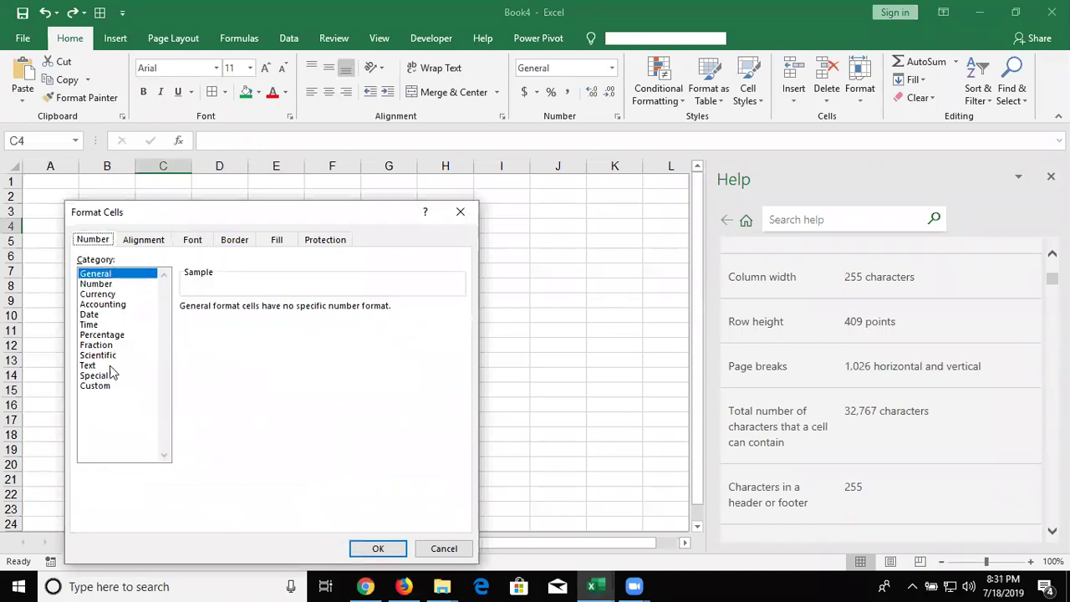
left_click(108, 366)
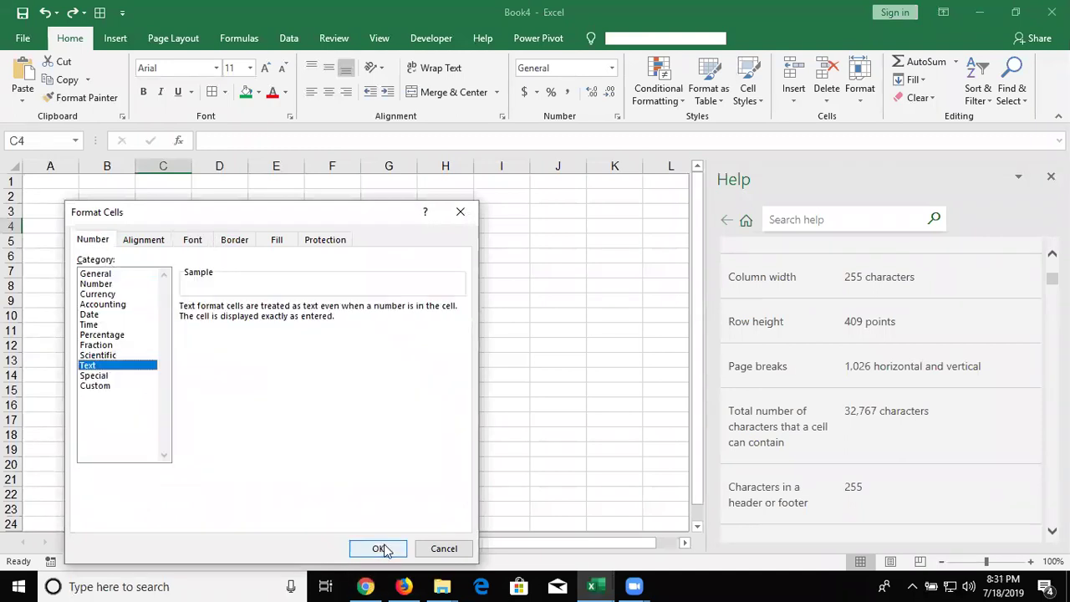
left_click(378, 548)
Step: Enter =IF(C3=0 in C4 as literal text, then move to C5
type("=if")
key("Tab")
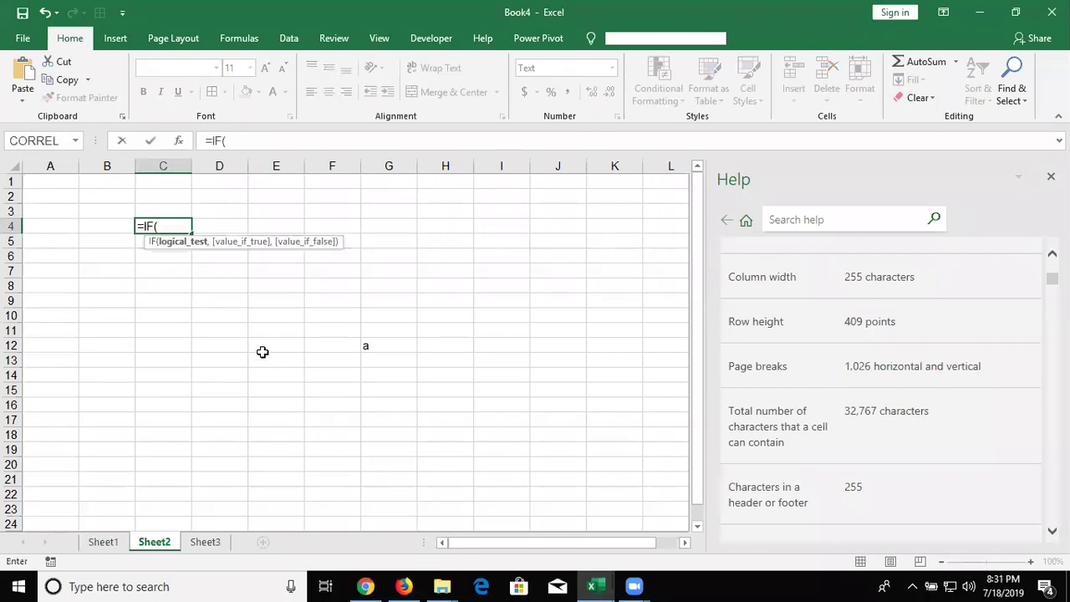
left_click(173, 210)
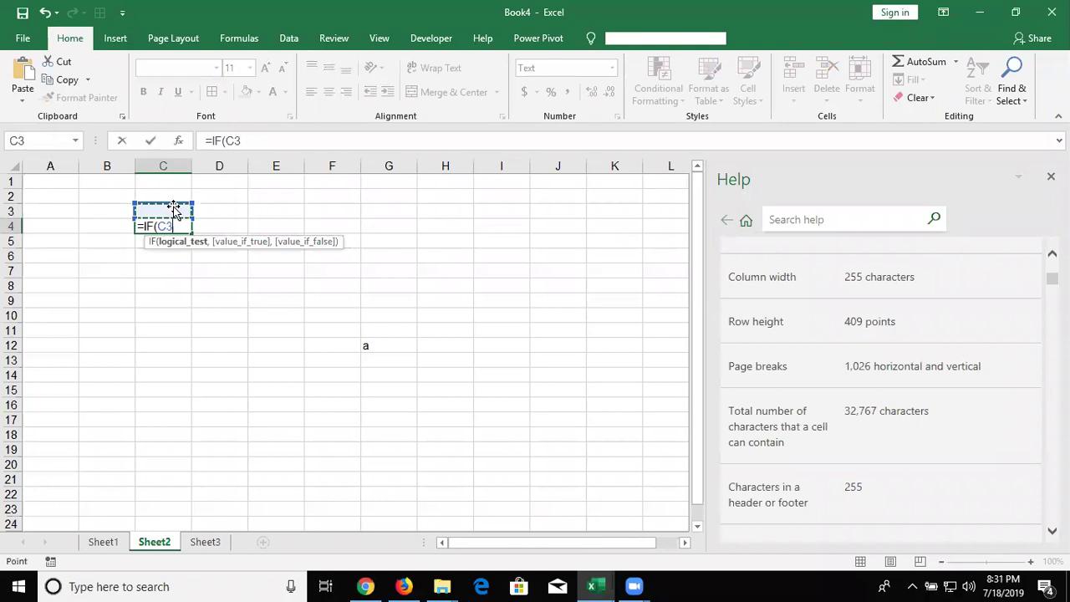
type("=0")
key("Return")
key("Up")
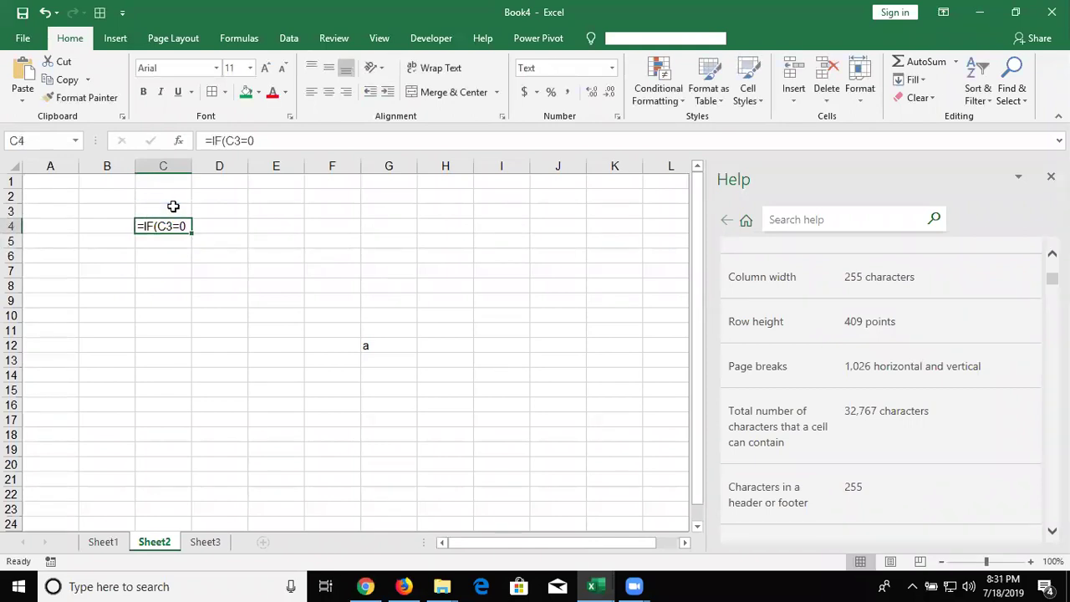
key("Down")
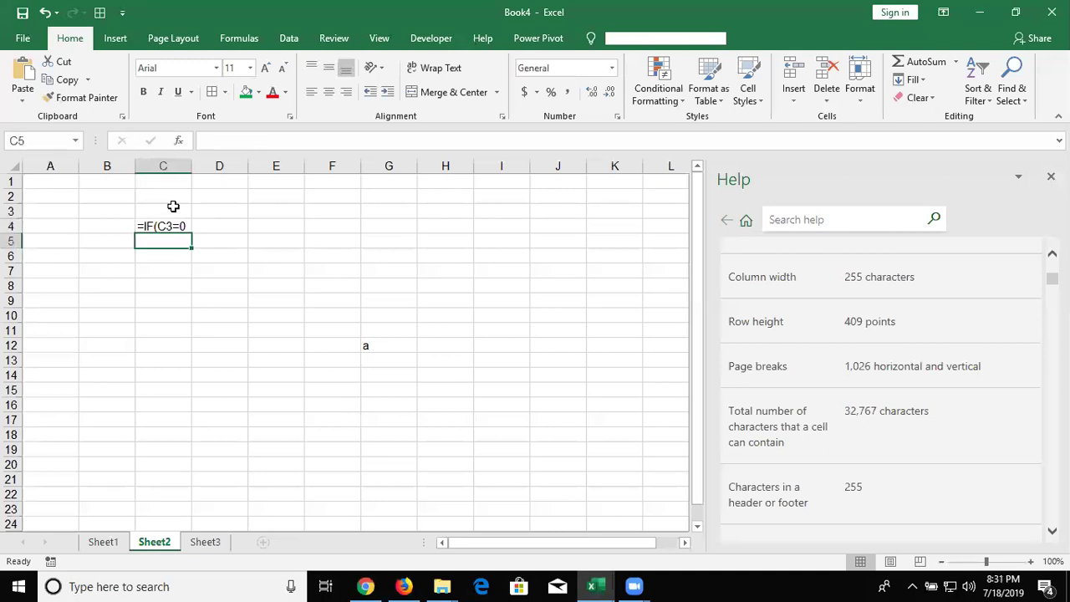
Step: Begin =IF( in C5 and drag the argument hint around, placing it beside C5
type("=if")
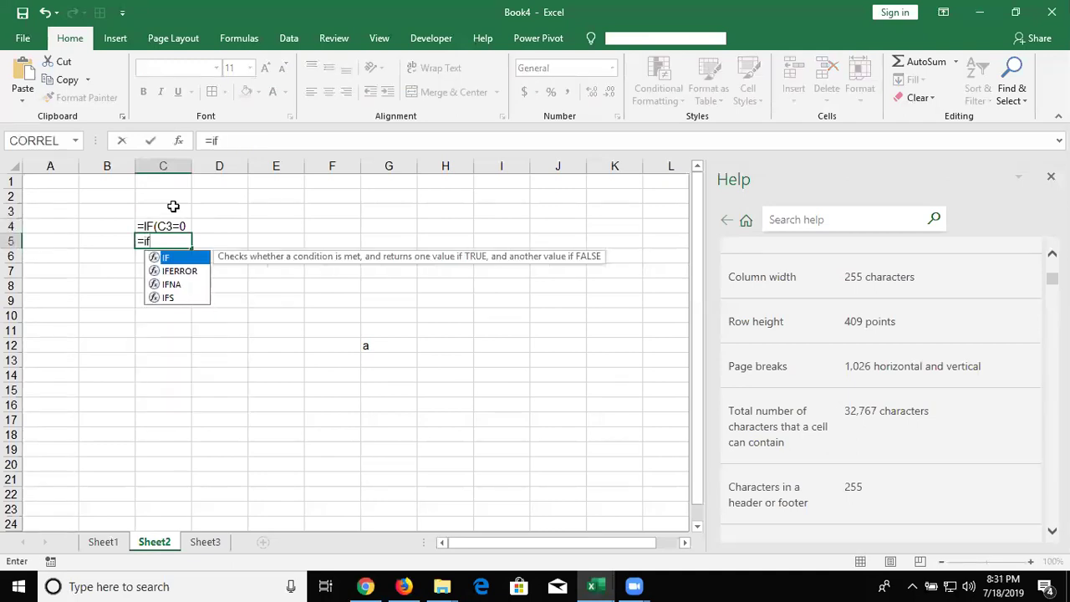
key("Tab")
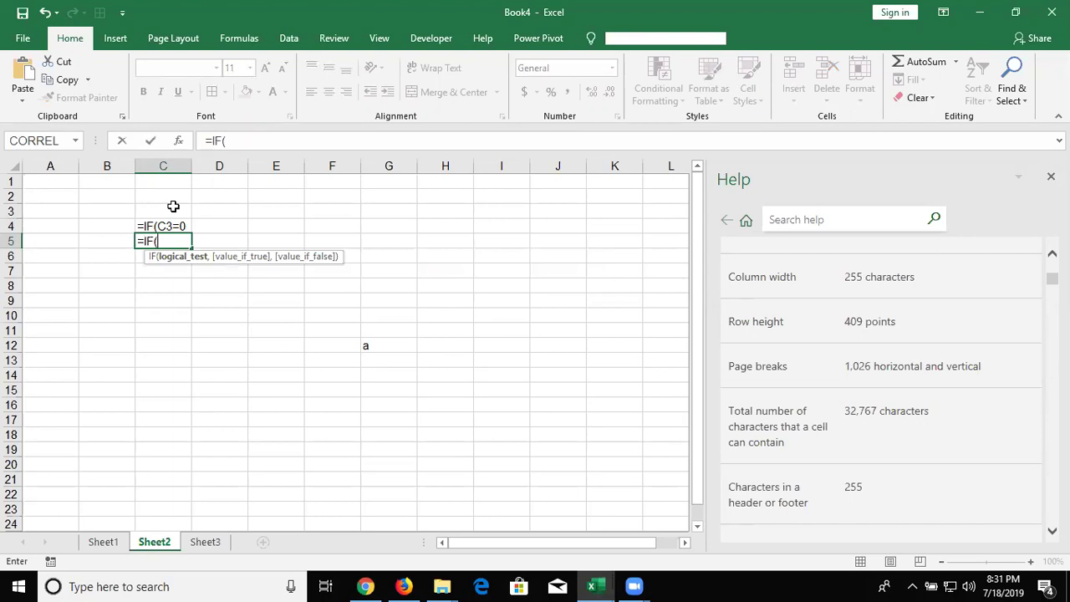
mouse_move(248, 256)
left_mouse_down()
mouse_move(504, 264)
mouse_move(242, 264)
mouse_move(241, 255)
left_mouse_up()
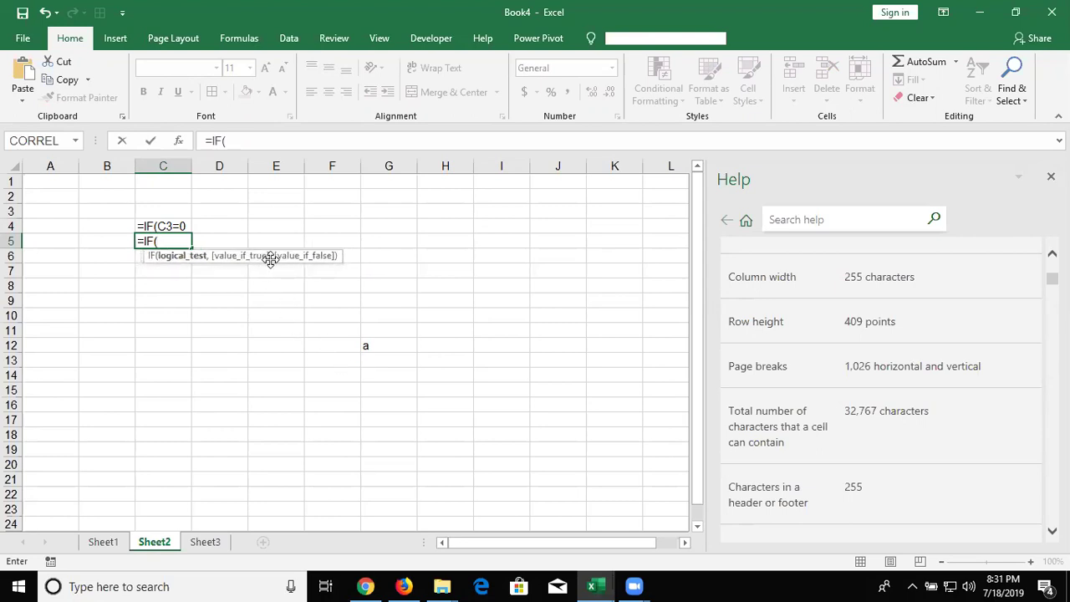
mouse_move(332, 255)
left_mouse_down()
mouse_move(397, 238)
mouse_move(338, 239)
mouse_move(311, 417)
mouse_move(496, 274)
left_mouse_up()
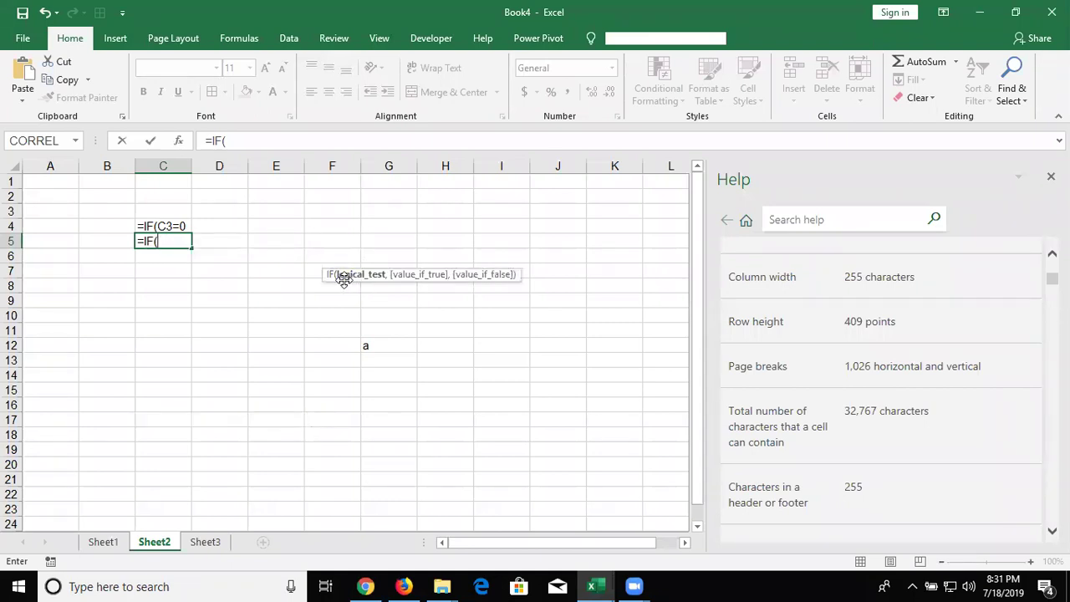
mouse_move(322, 276)
left_mouse_down()
mouse_move(117, 260)
mouse_move(138, 256)
left_mouse_up()
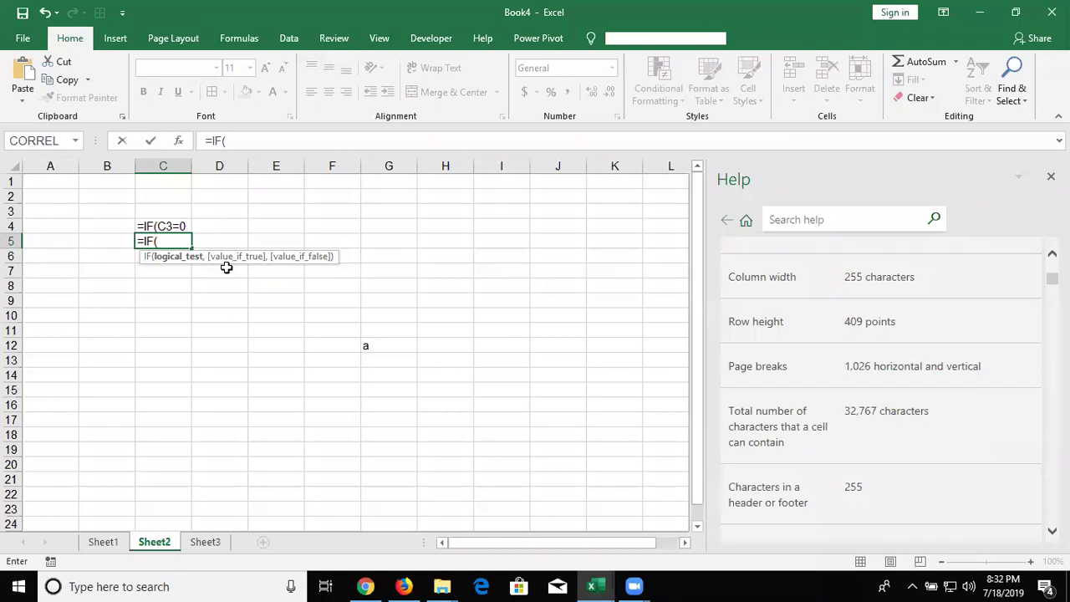
Step: Inspect IF's value_if_true and value_if_false arguments, then cancel the formula and return to C4
left_click(187, 140)
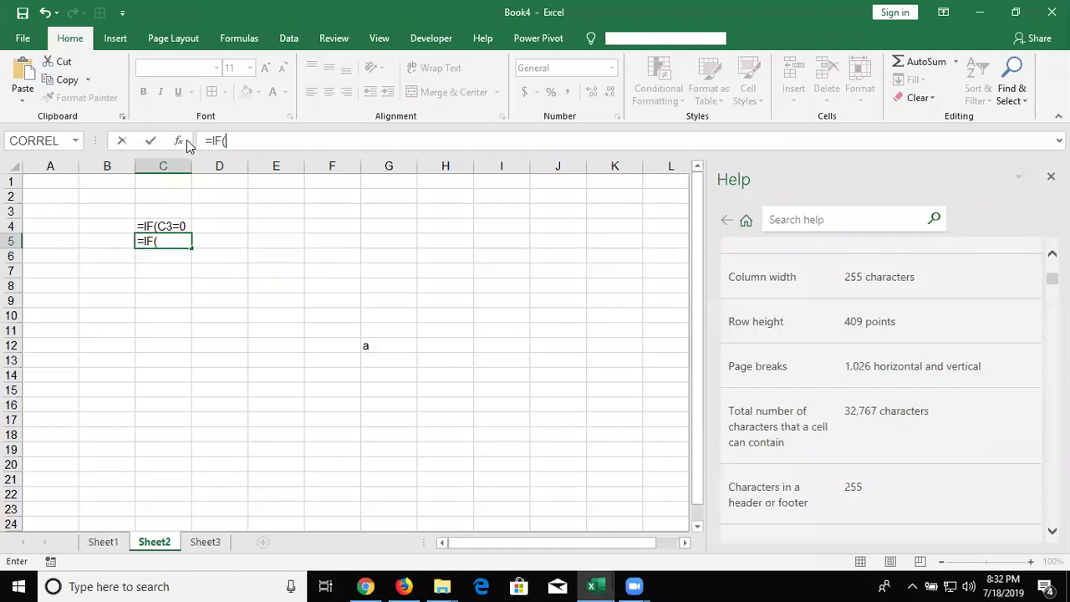
left_click_drag(312, 161, 523, 129)
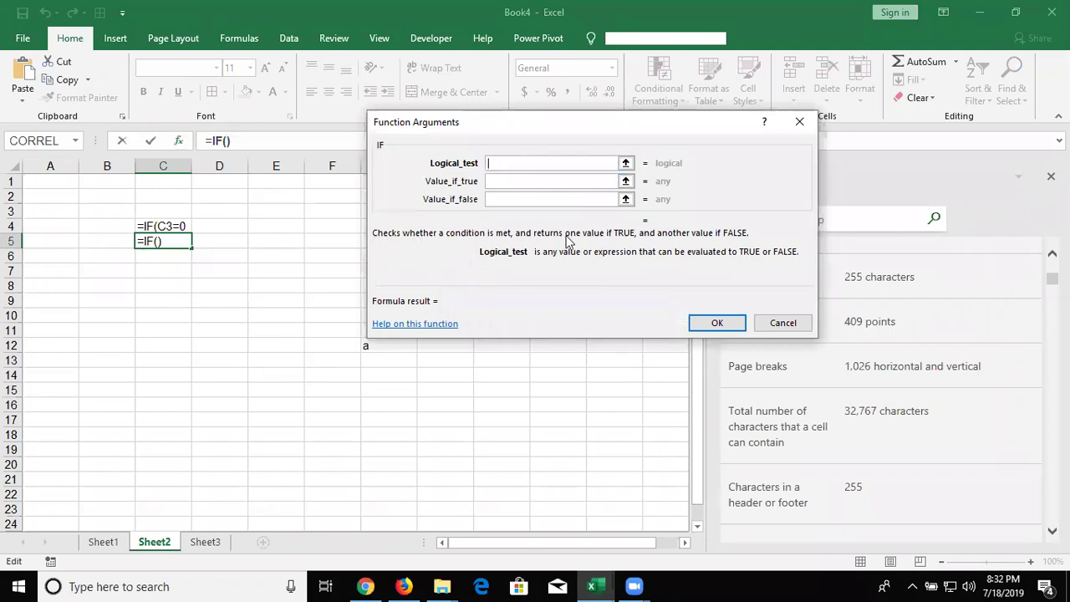
left_click(522, 181)
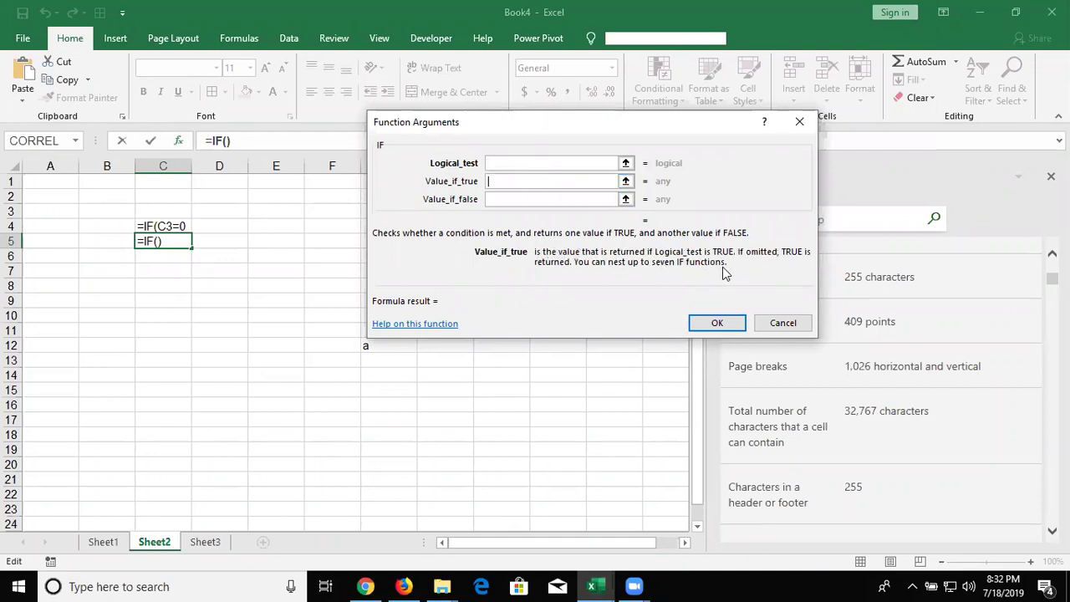
left_click(521, 199)
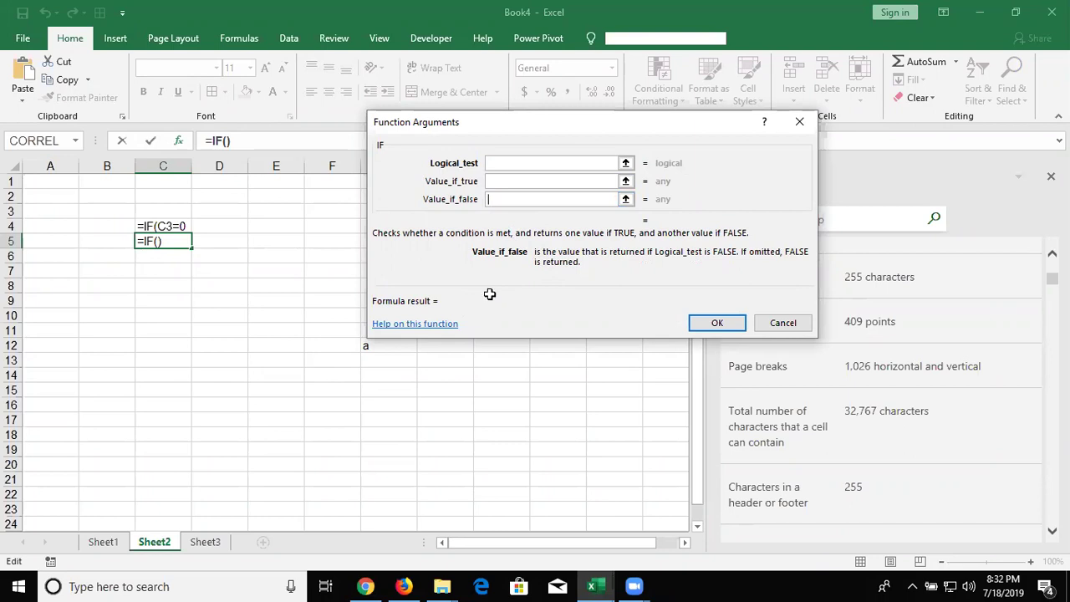
key("Escape")
key("Up")
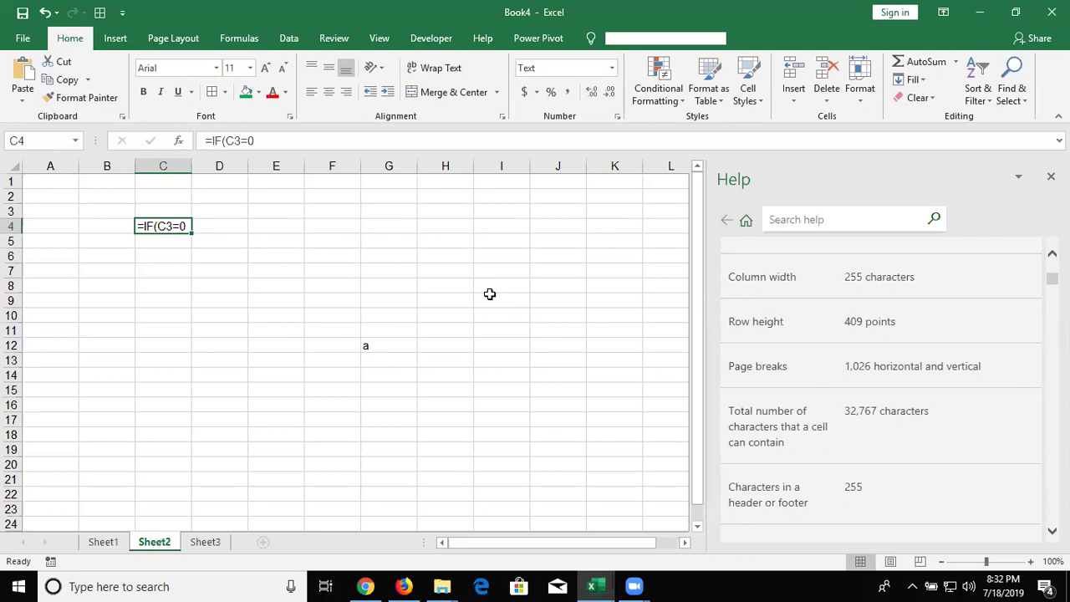
Step: Clear the text from C4 and search the Help pane for 'if'
key("Delete")
key("Right")
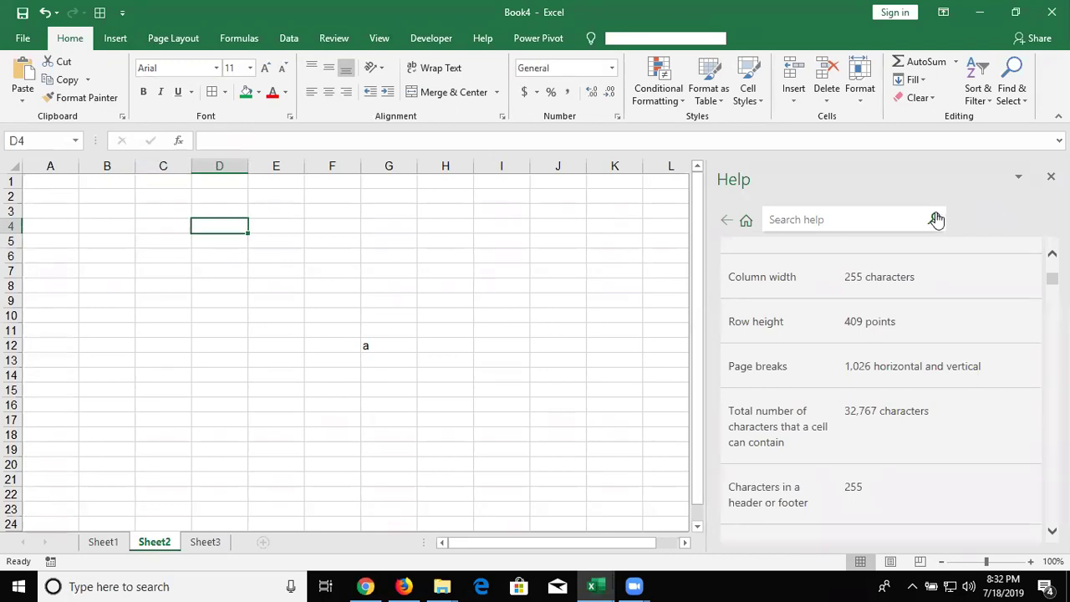
left_click(852, 221)
type("if")
key("Return")
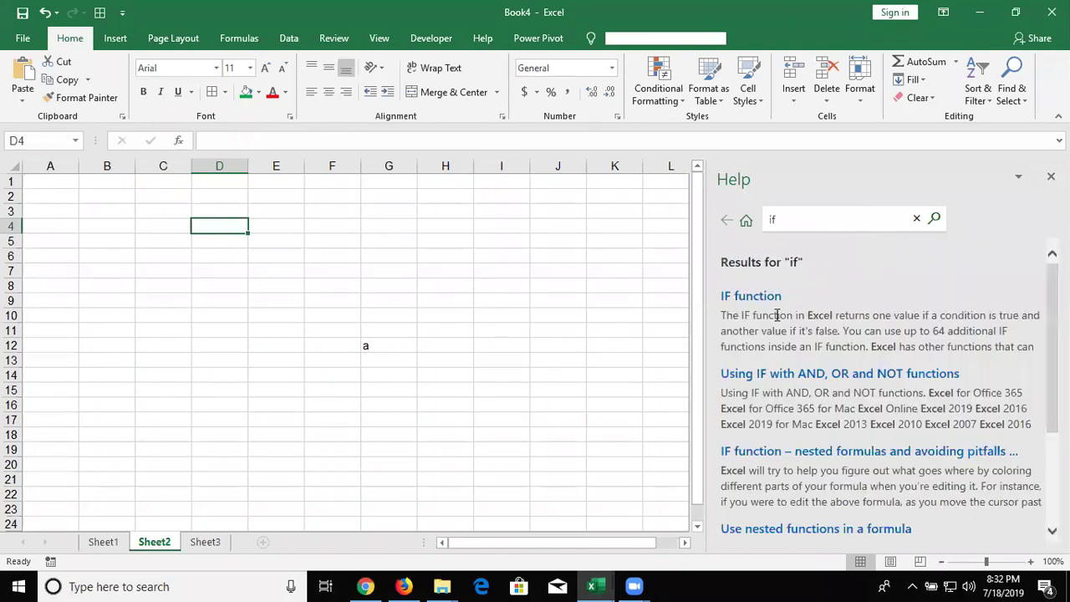
Step: Open the IF function article and expand Syntax to show the argument table
left_click(769, 296)
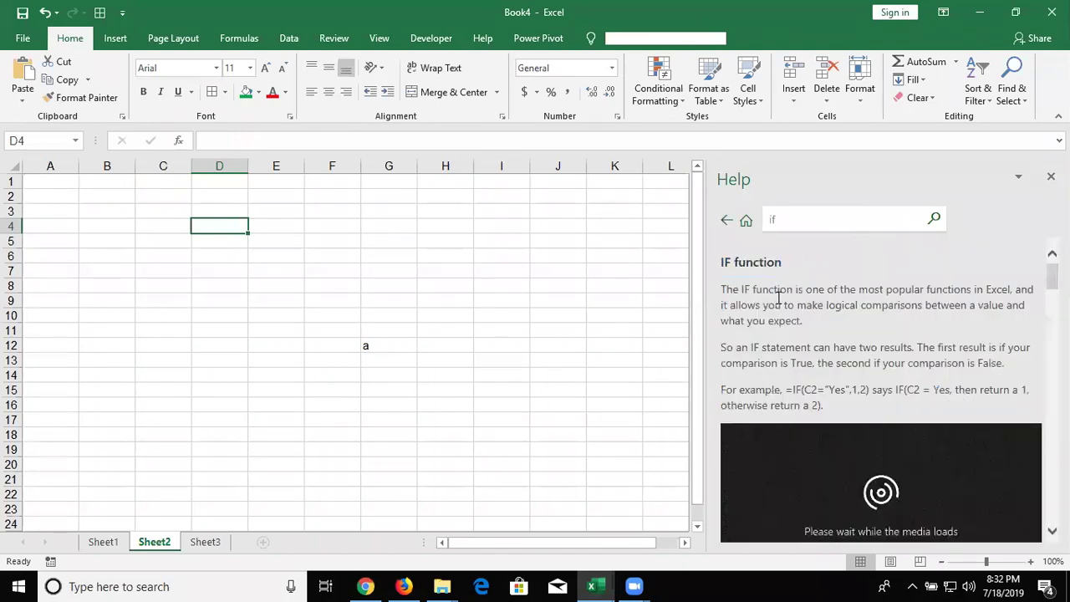
scroll(787, 304, "down", 5)
scroll(919, 468, "down", 3)
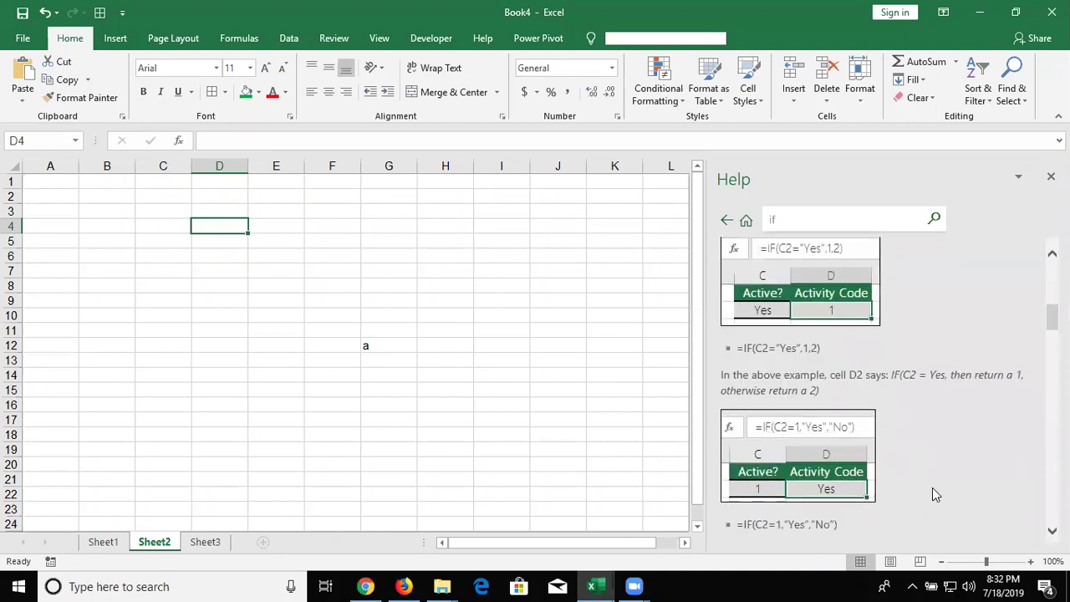
scroll(895, 449, "down", 3)
scroll(835, 406, "down", 3)
scroll(832, 414, "up", 3)
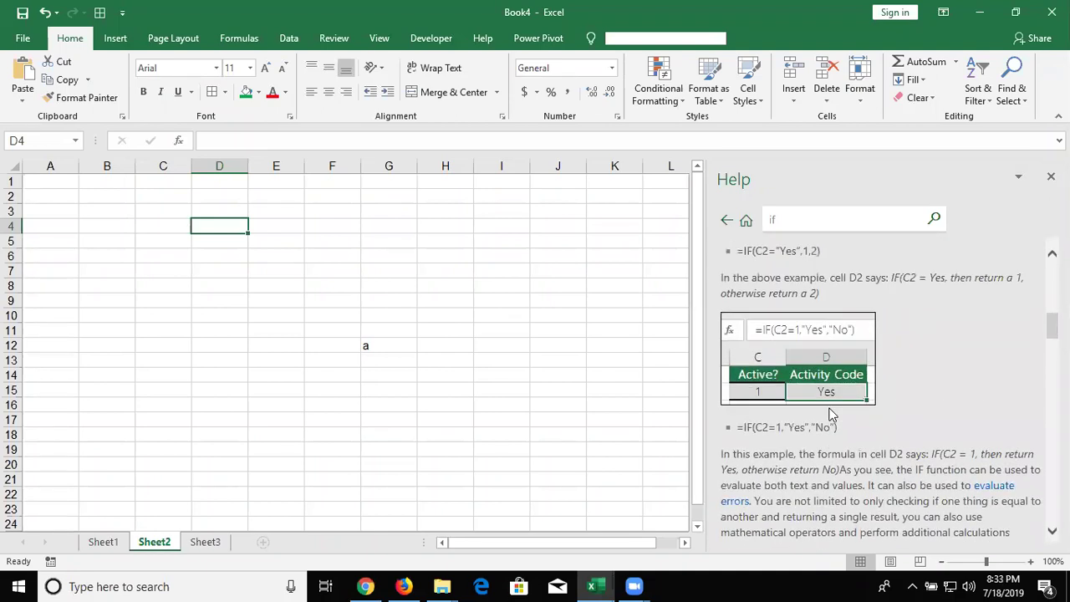
scroll(831, 412, "up", 3)
scroll(856, 409, "up", 2)
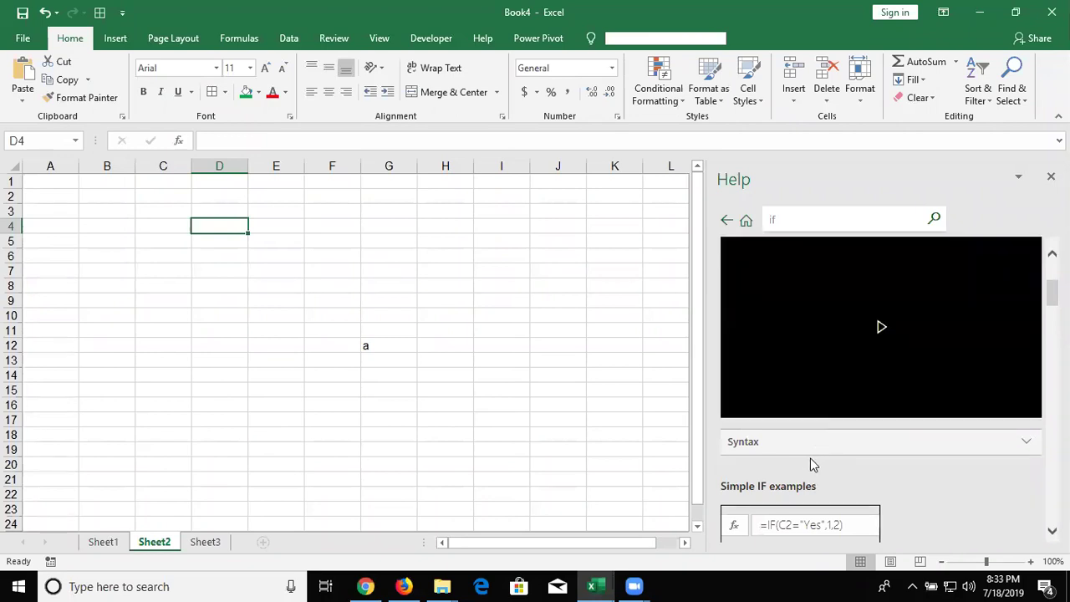
left_click(778, 445)
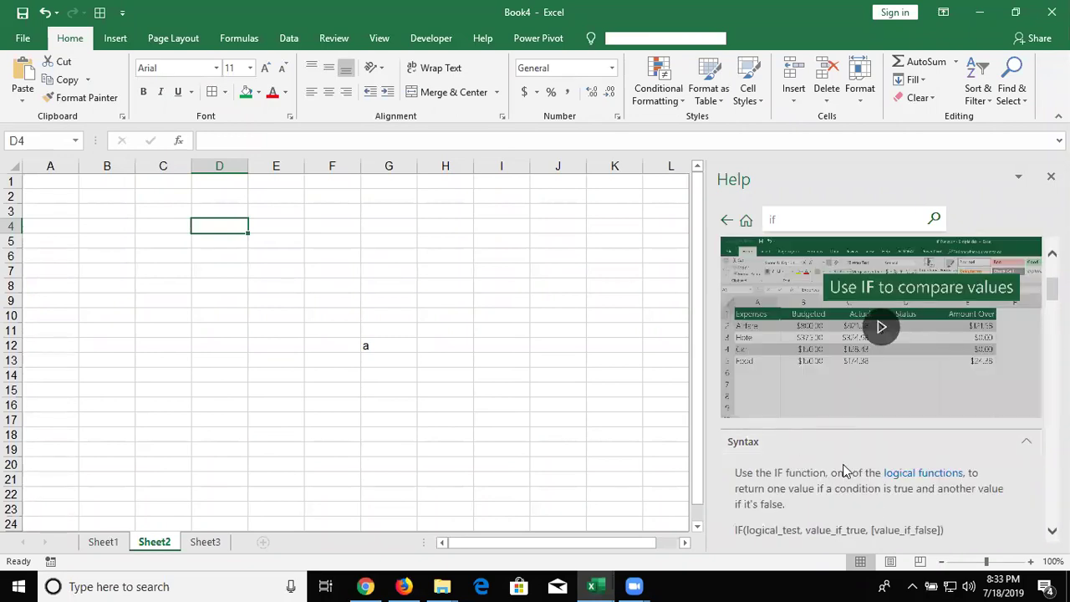
scroll(839, 472, "up", 2)
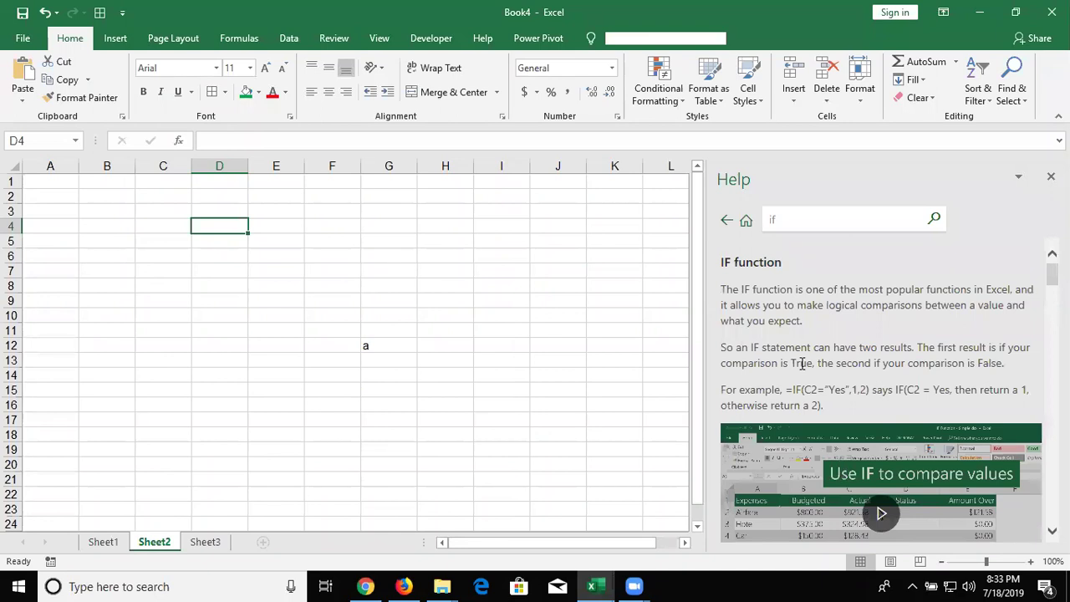
scroll(800, 364, "down", 3)
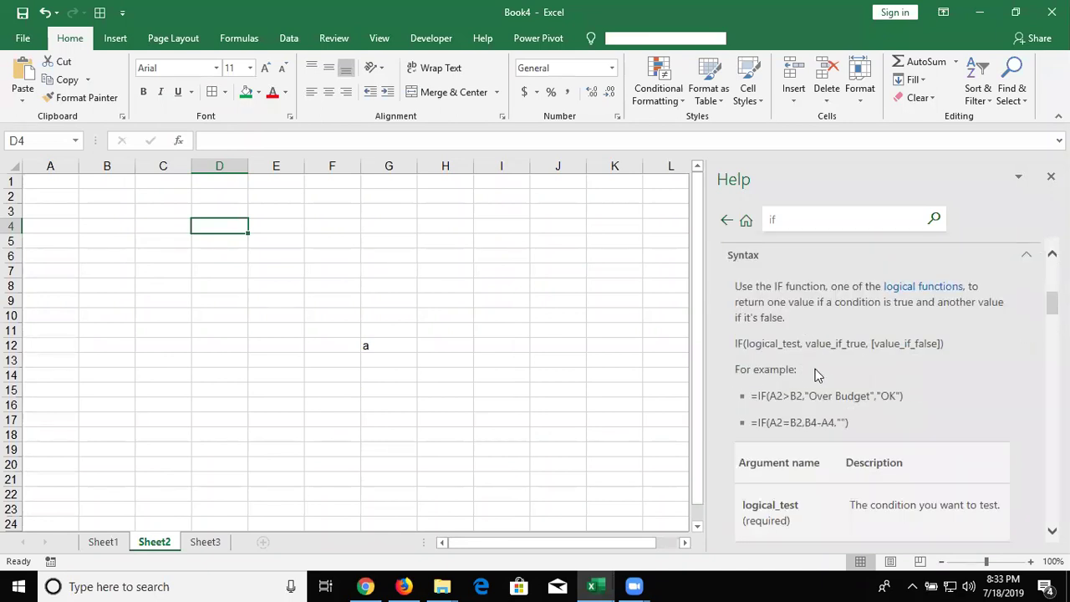
scroll(894, 398, "down", 2)
scroll(864, 391, "down", 2)
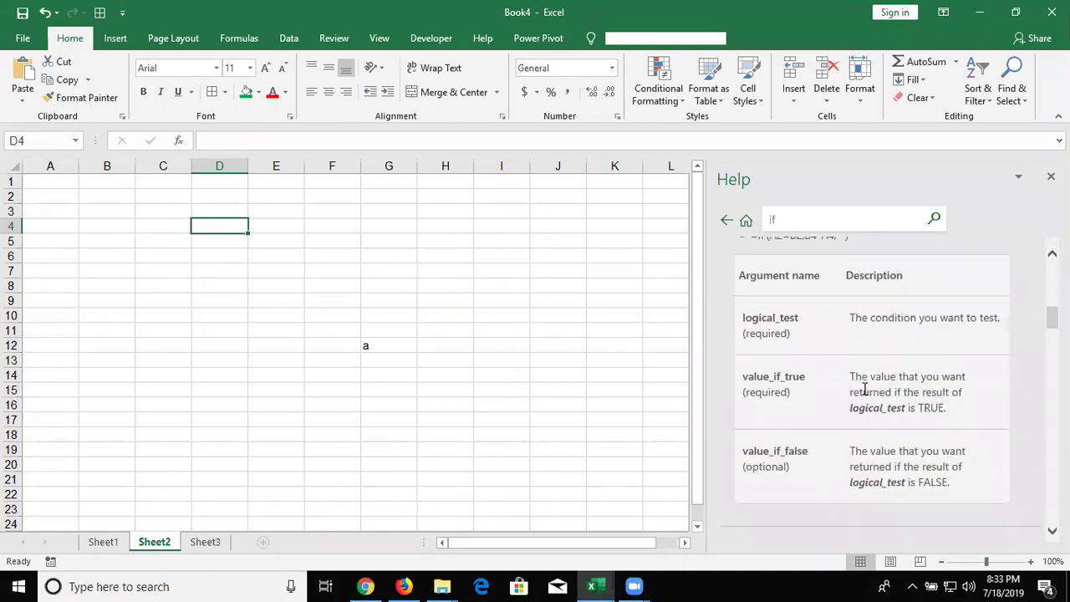
scroll(864, 391, "up", 1)
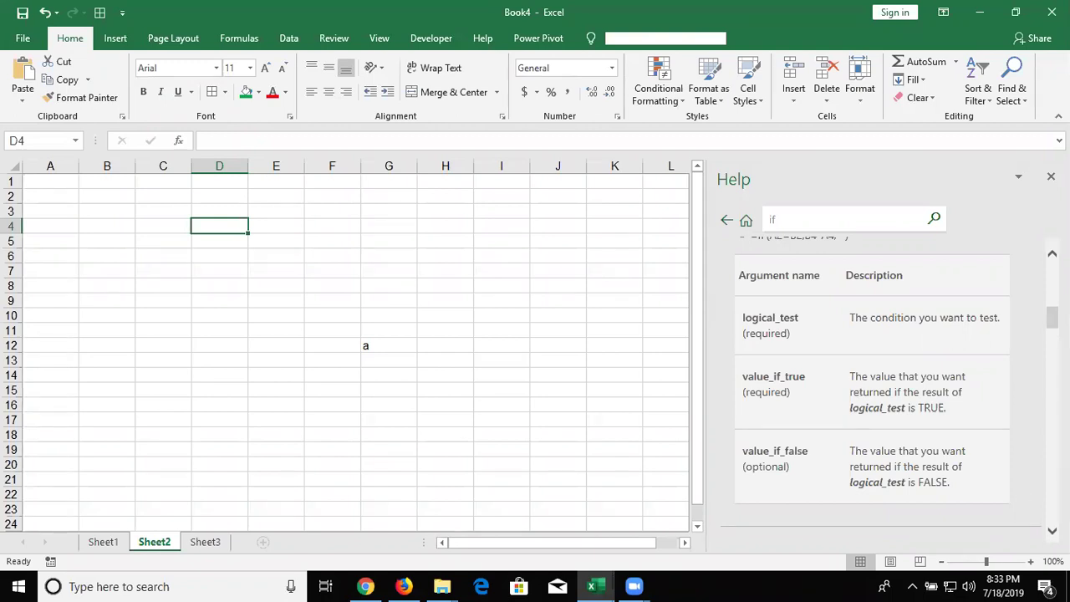
Step: Close the Help pane showing the IF function
left_click(1050, 176)
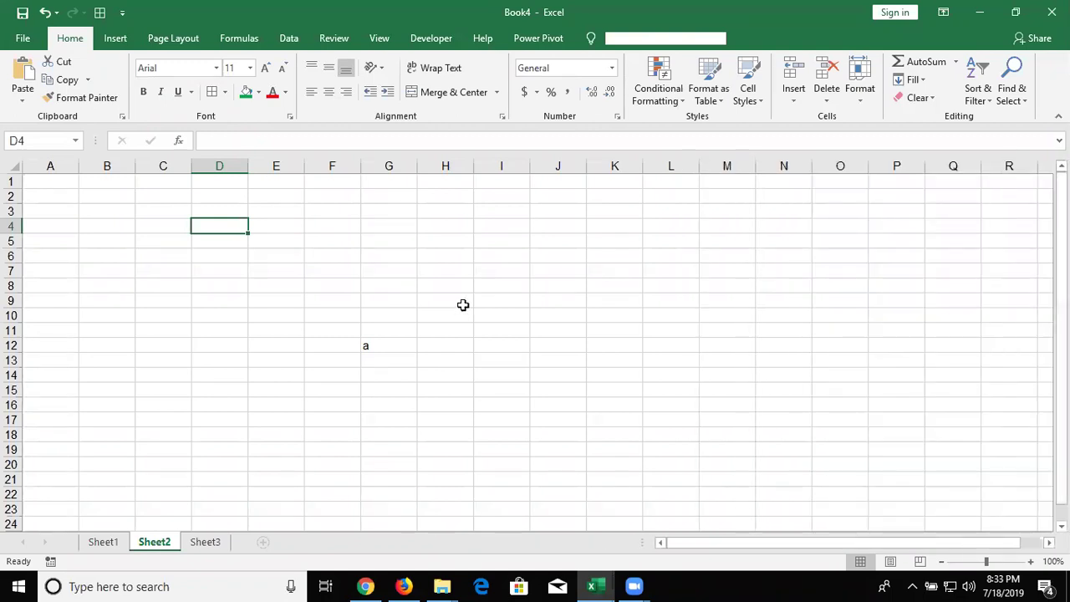
scroll(317, 261, "down", 3)
scroll(305, 266, "up", 3)
Step: Move around Sheet2 with the arrow keys, then switch to the blank Sheet3
left_click(240, 267)
key("ctrl+Up")
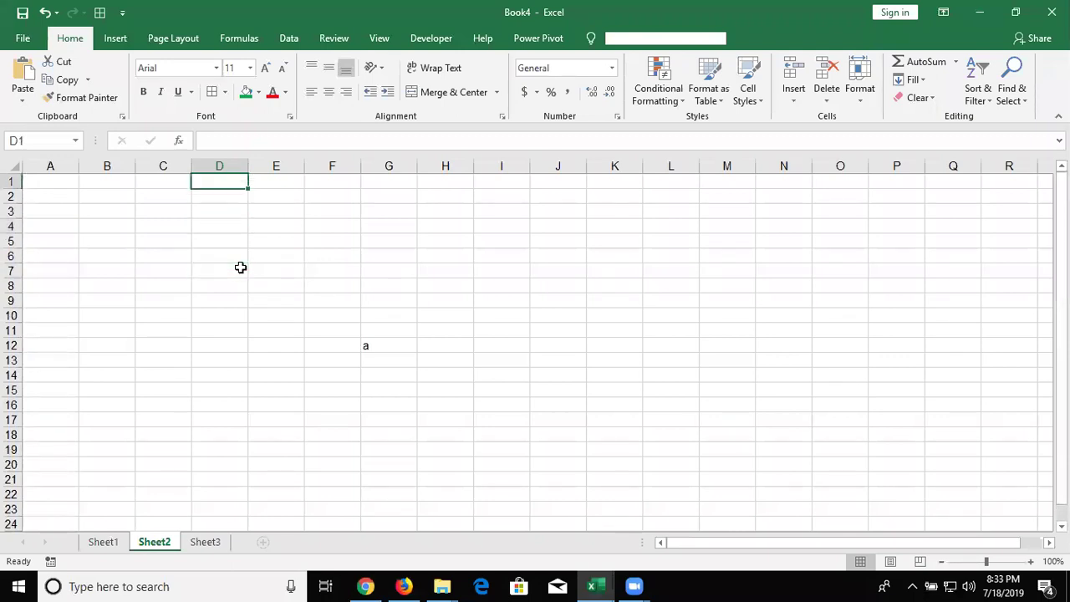
key("ctrl+Left")
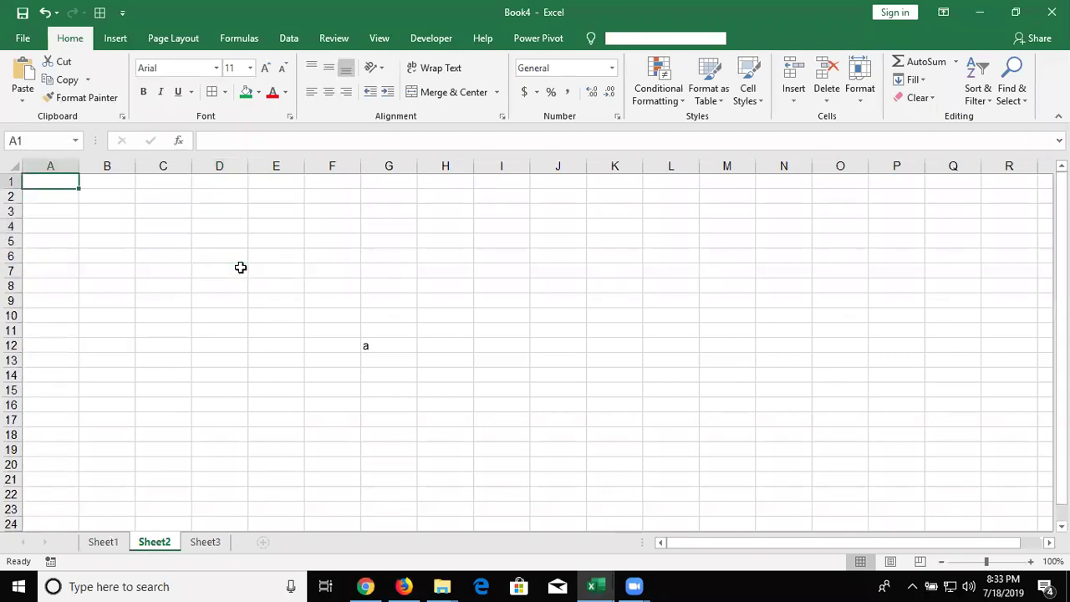
key("Right")
key("Right")
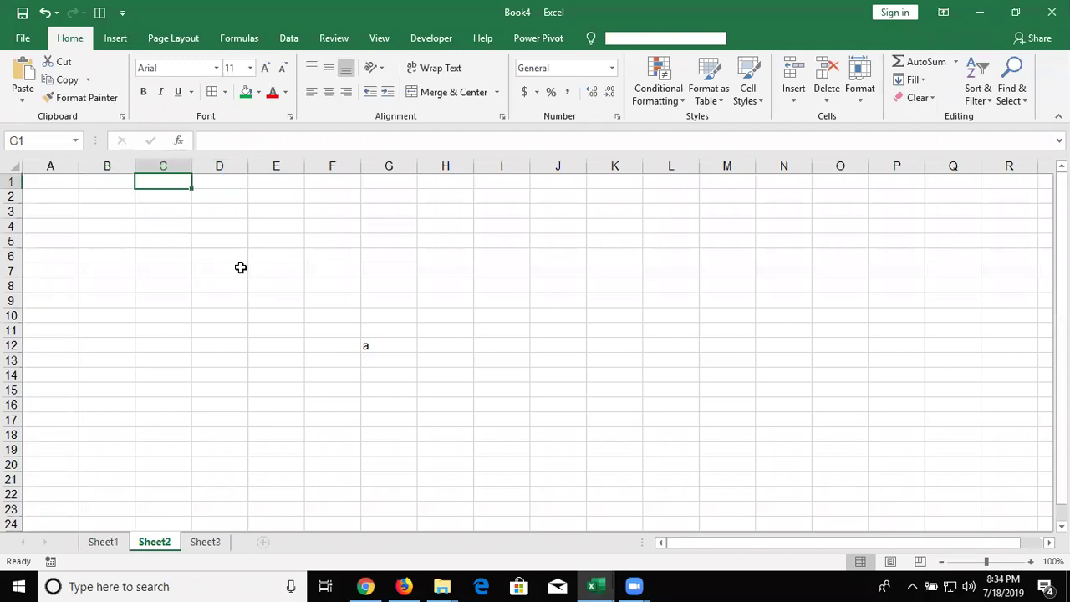
key("Right")
key("Right")
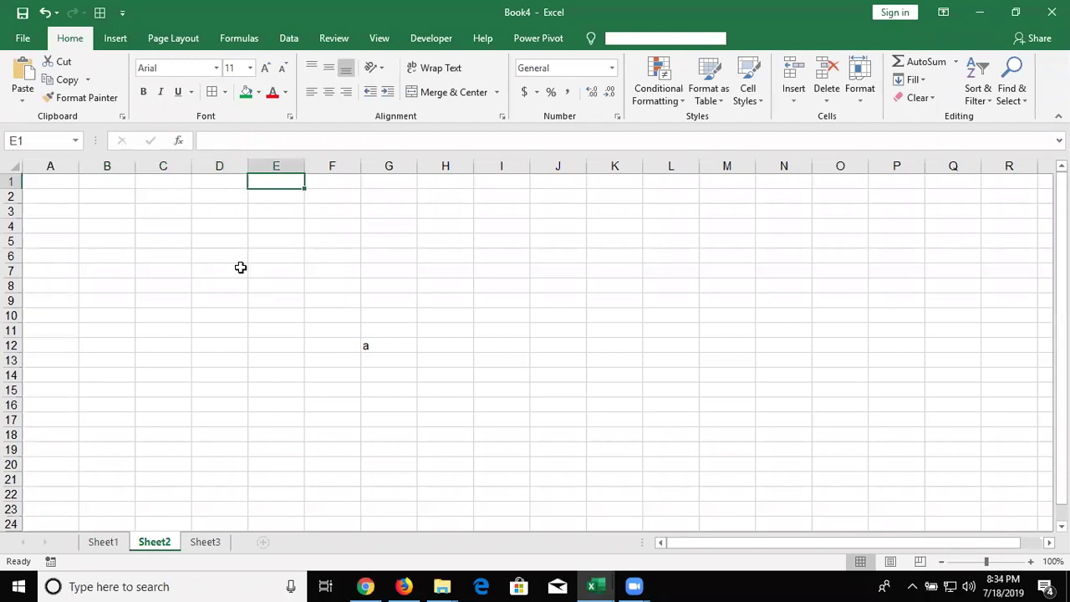
key("Down")
key("Down")
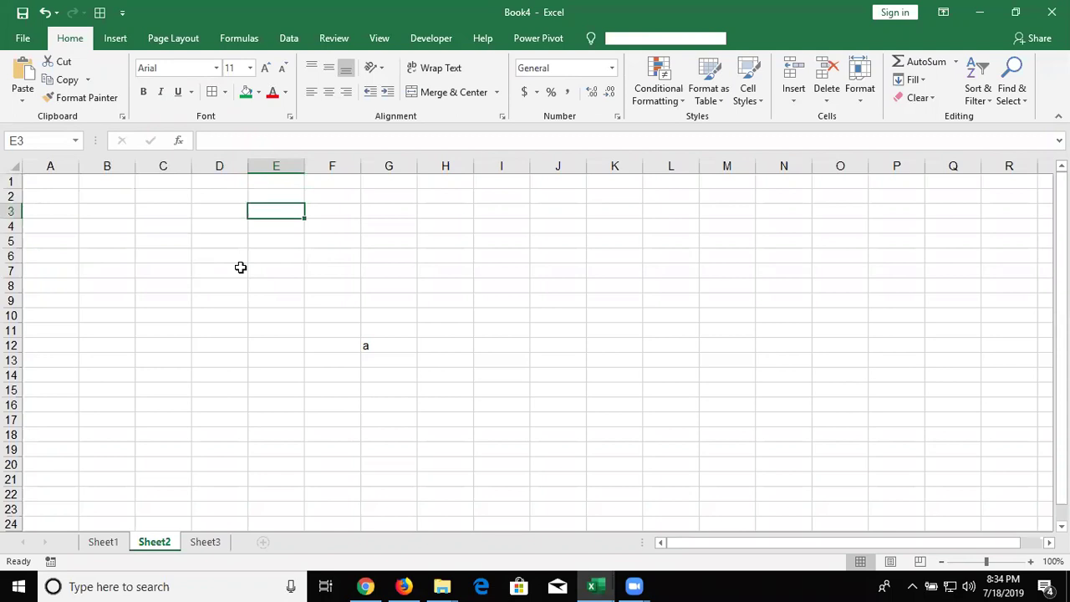
left_click(476, 243)
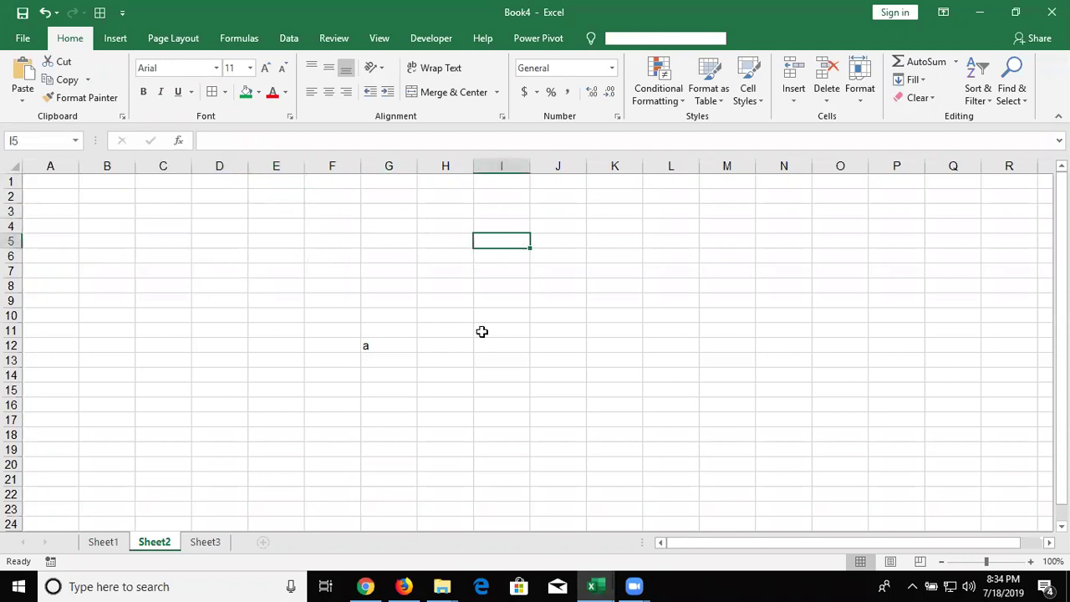
left_click(203, 543)
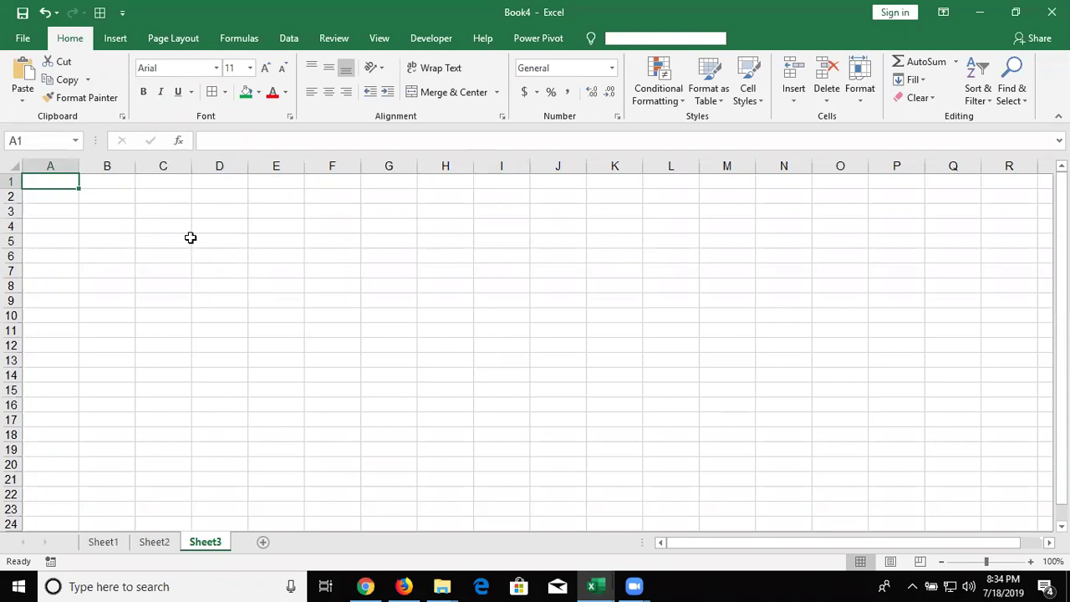
Step: Enter 'Data Storage' in Sheet3 cell B2 and auto-fit column B to its width
left_click(117, 196)
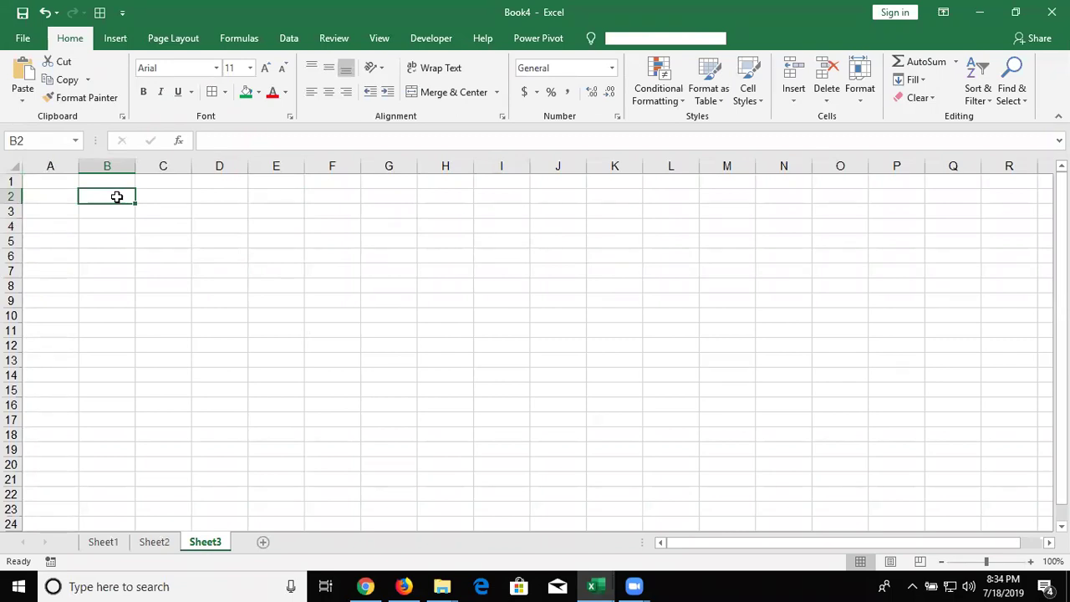
type("Data Sto")
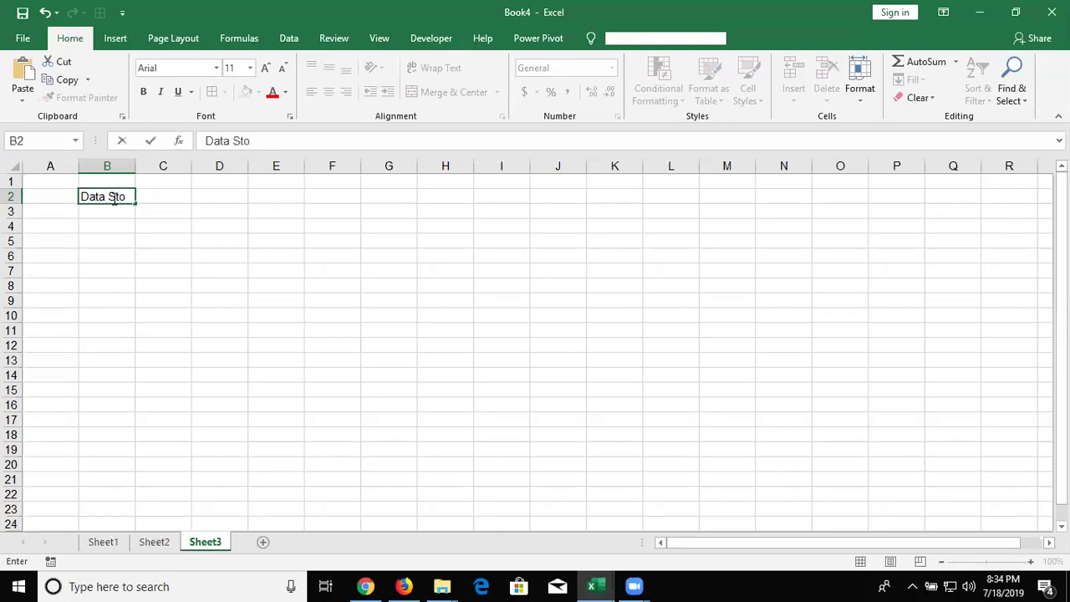
type("rage")
key("Return")
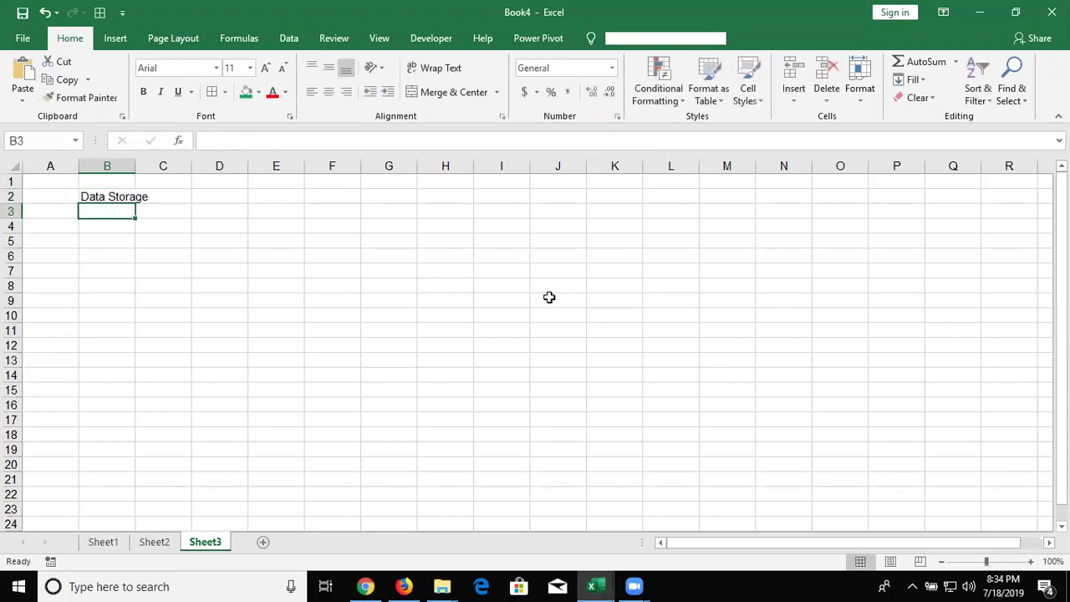
left_click(516, 292)
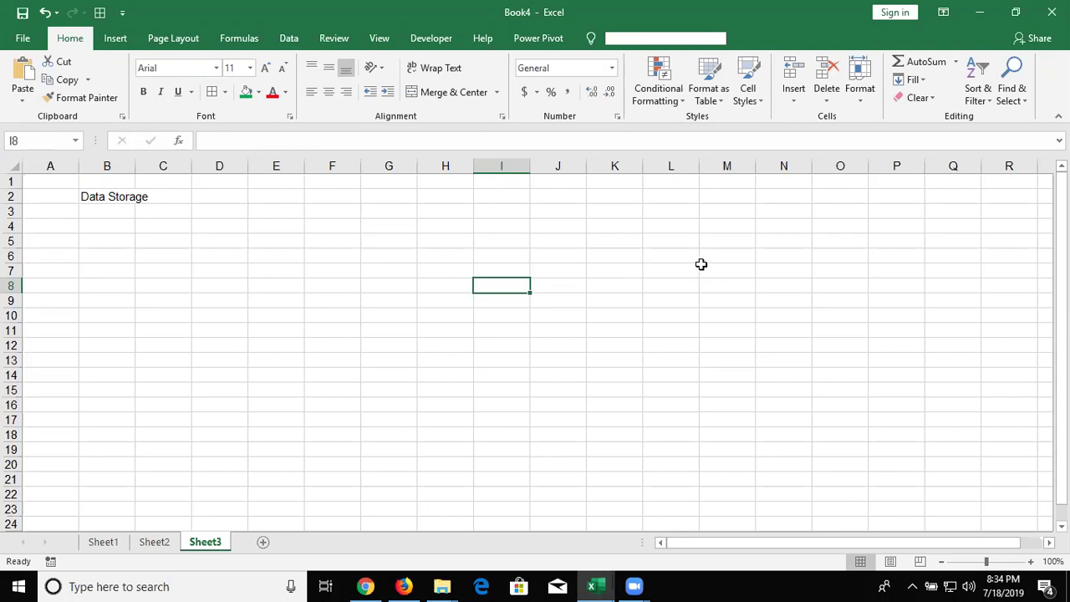
left_click(231, 316)
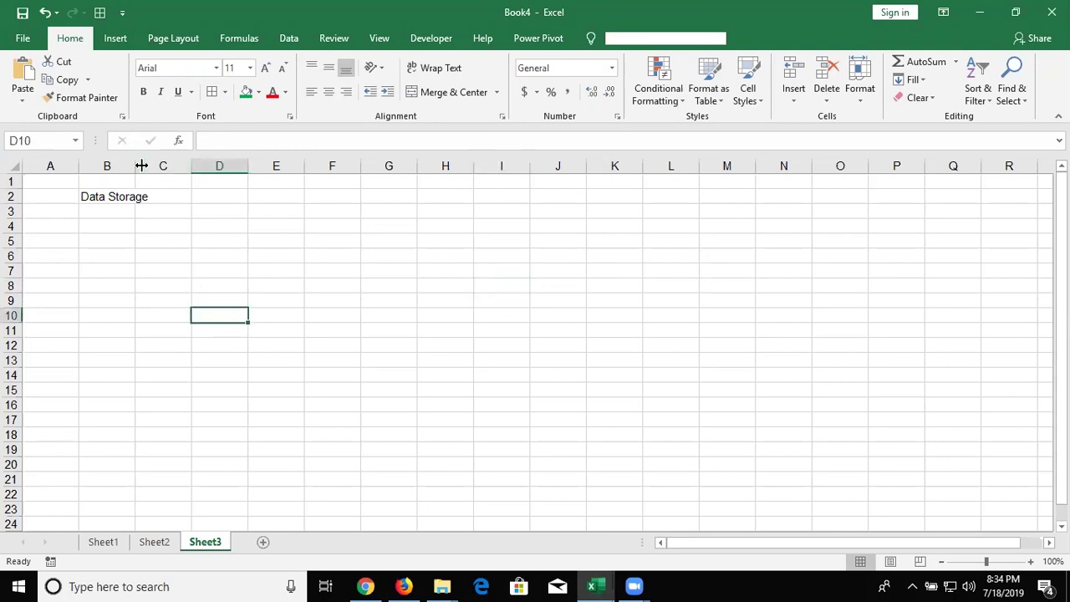
double_click(139, 166)
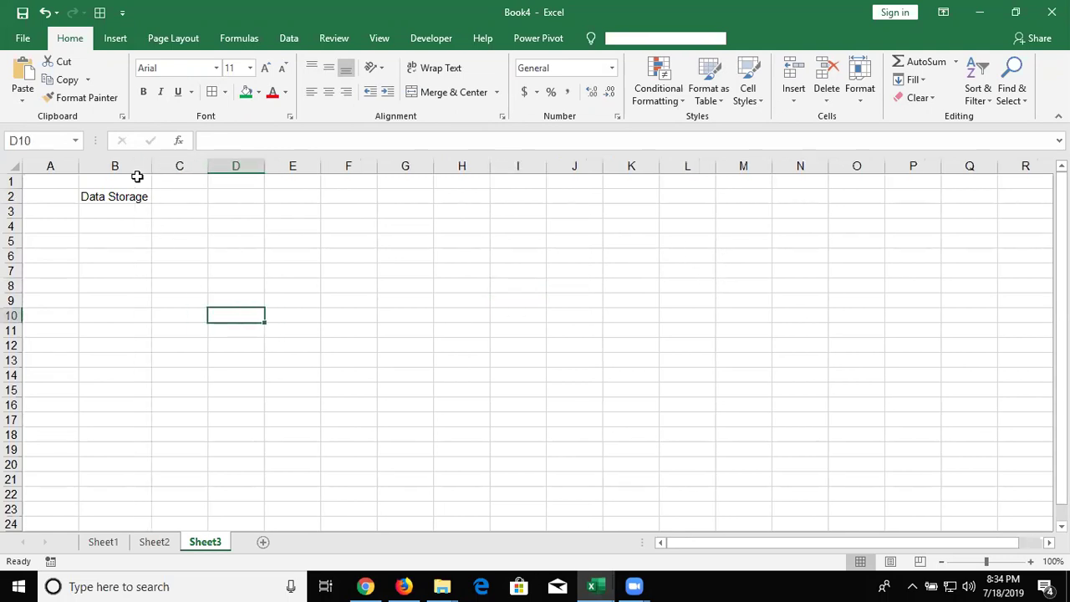
Step: Type 'Calculation' into B3, correcting the mistyped final letter
left_click(138, 195)
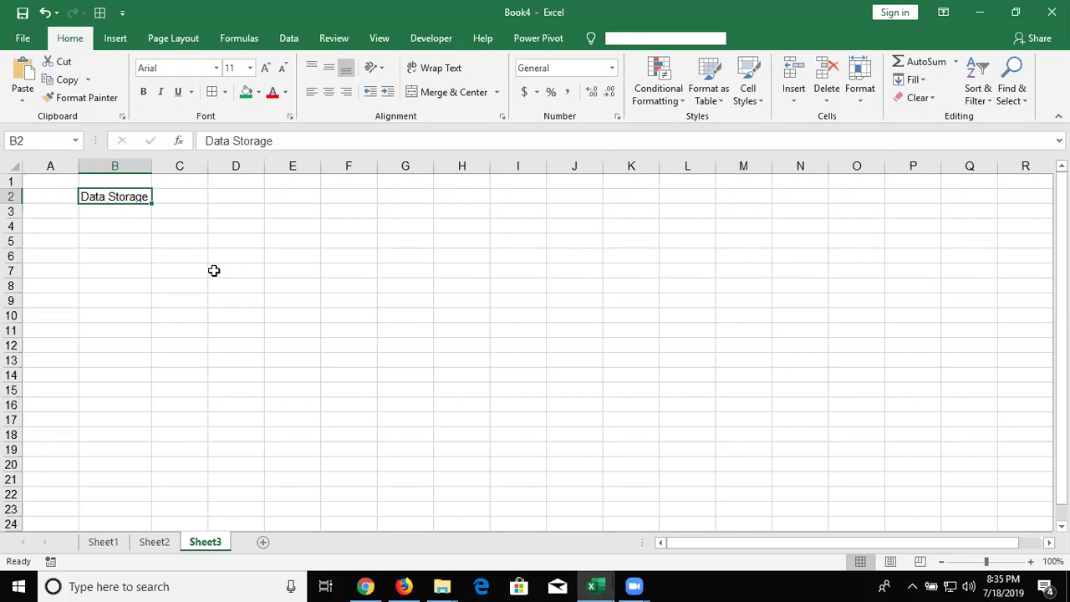
key("Return")
key("Up")
key("Down")
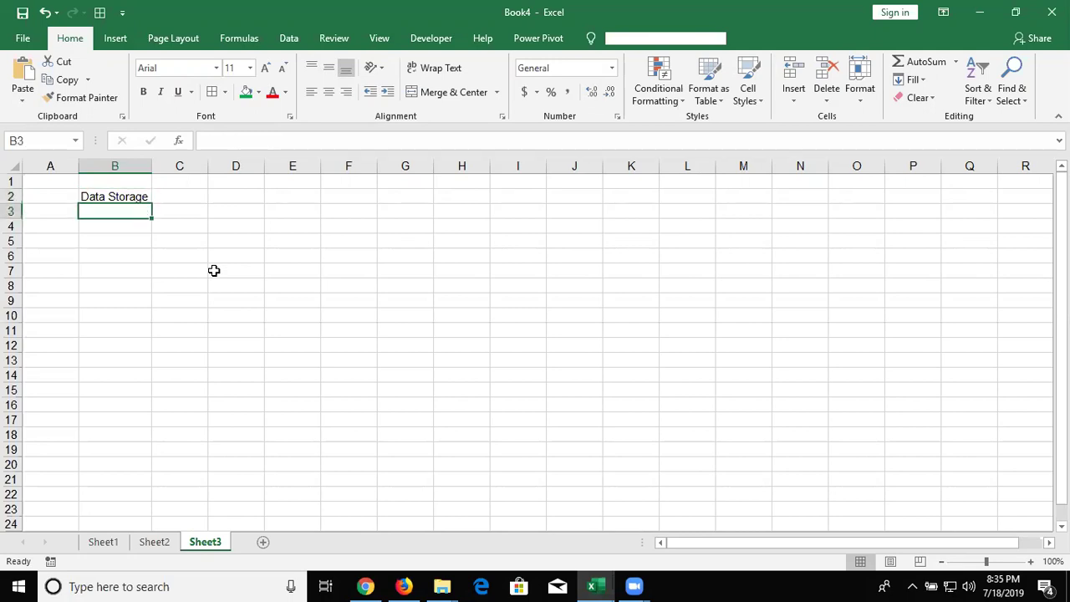
type("Cal")
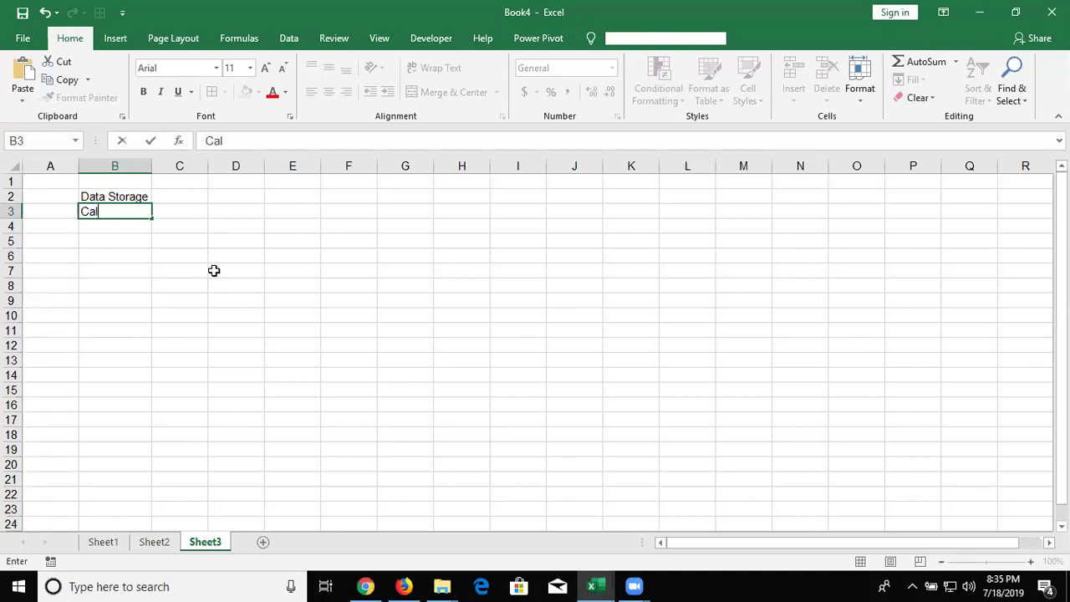
type("cu")
type("latiom")
key("BackSpace")
type("n")
key("Return")
key("Up")
key("Right")
key("Right")
key("Right")
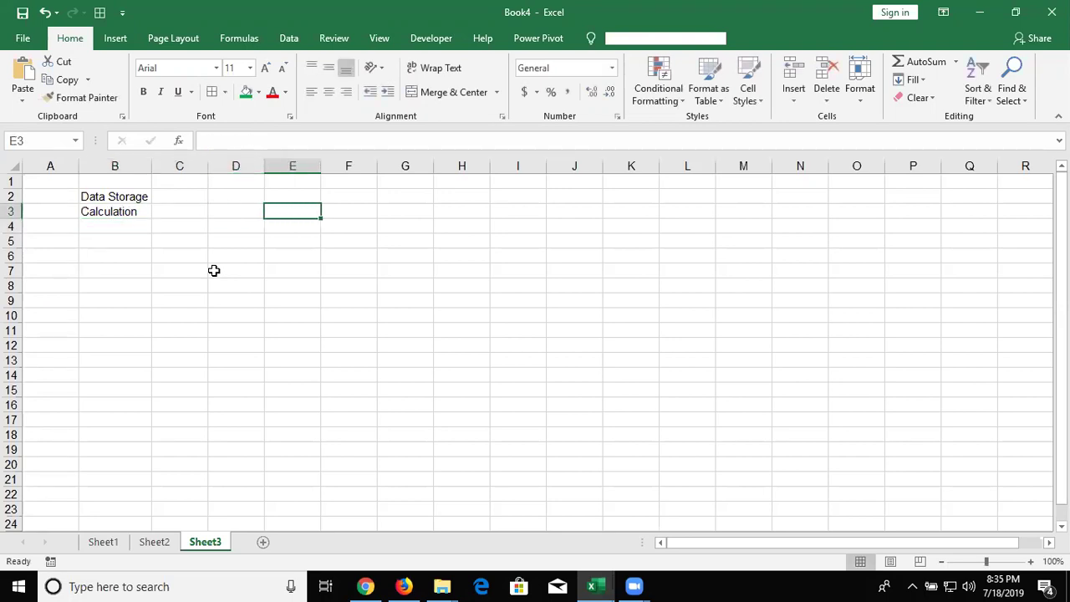
Step: Enter the headings Q1 in E3 and Q2 in F3
type("20")
key("BackSpace")
key("BackSpace")
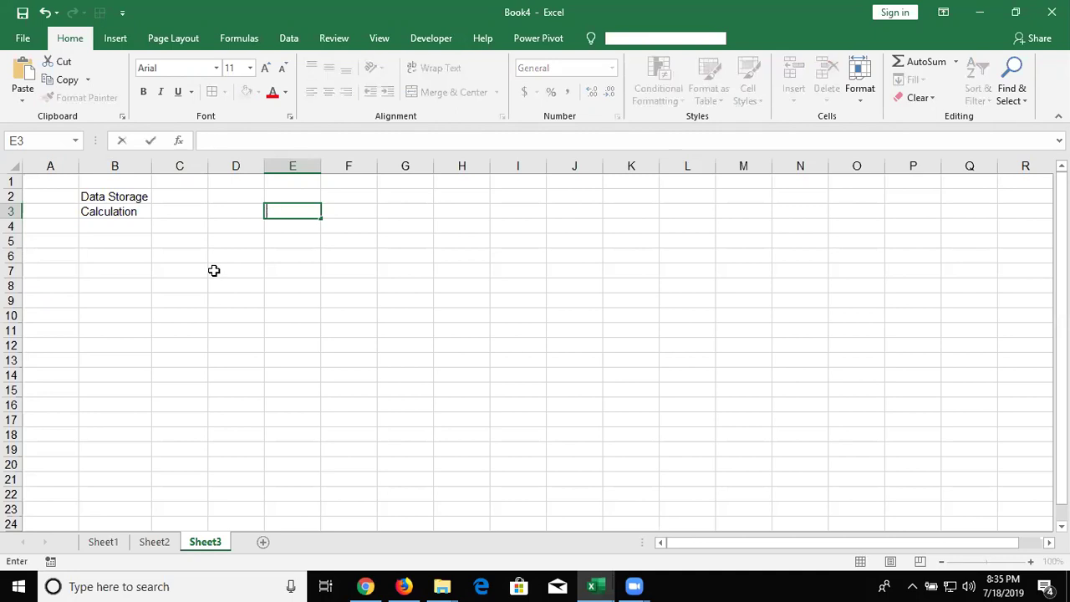
type("Q1")
key("Tab")
type("Q2")
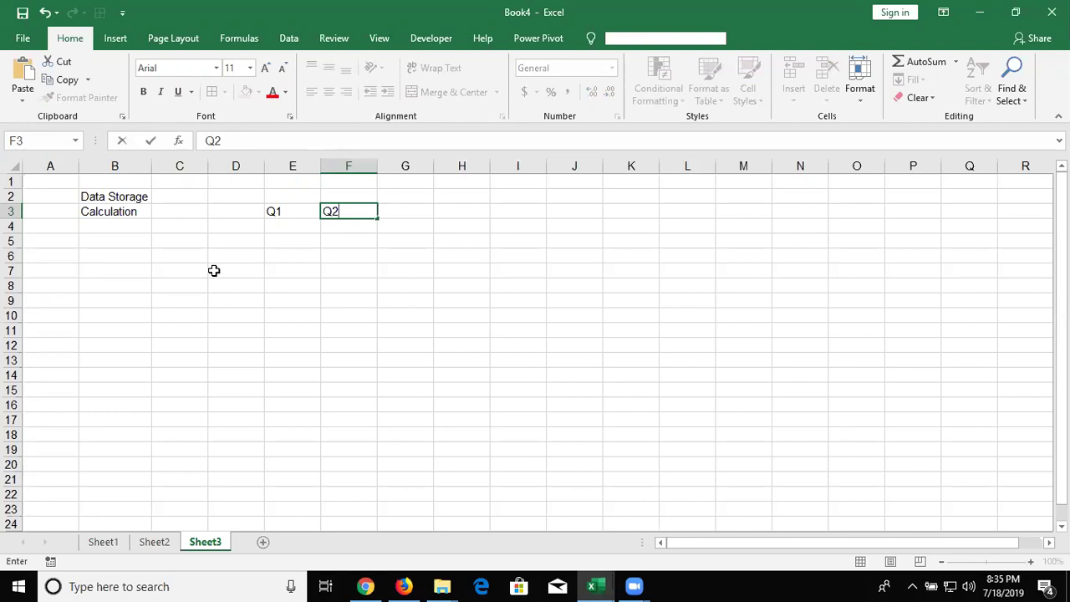
key("Return")
Step: Enter 20 in E4 and 30 in F4, and the heading 'Gr' in G3
type("20")
key("Tab")
type("30")
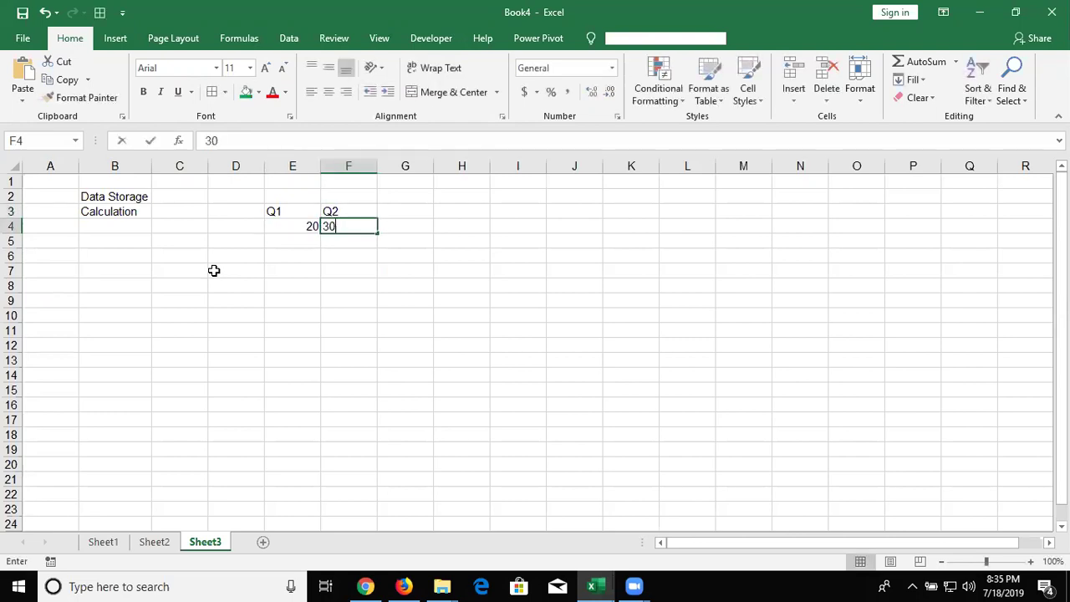
key("Tab")
key("Up")
type("Gr")
key("Return")
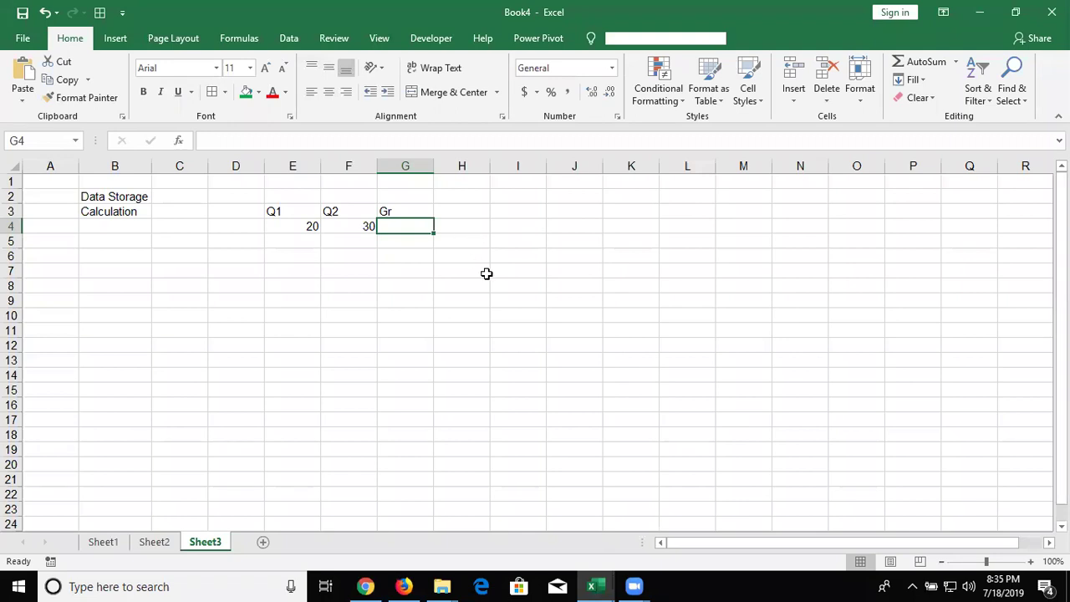
Step: Enter =(F4-E4)/E4 in G4 and format it as a percentage, showing 50%
type("=")
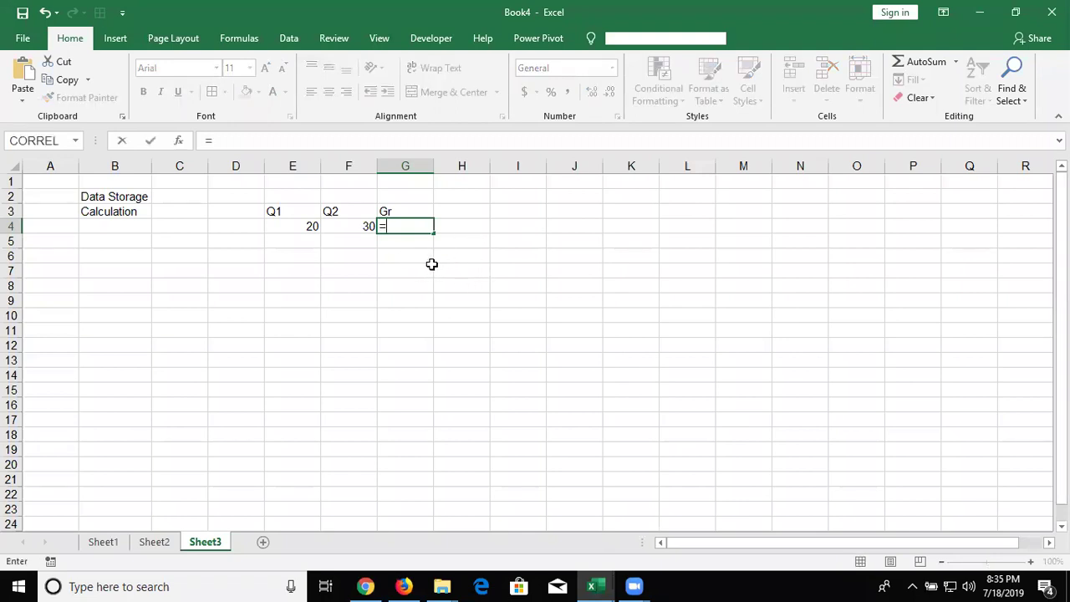
type("(")
key("Left")
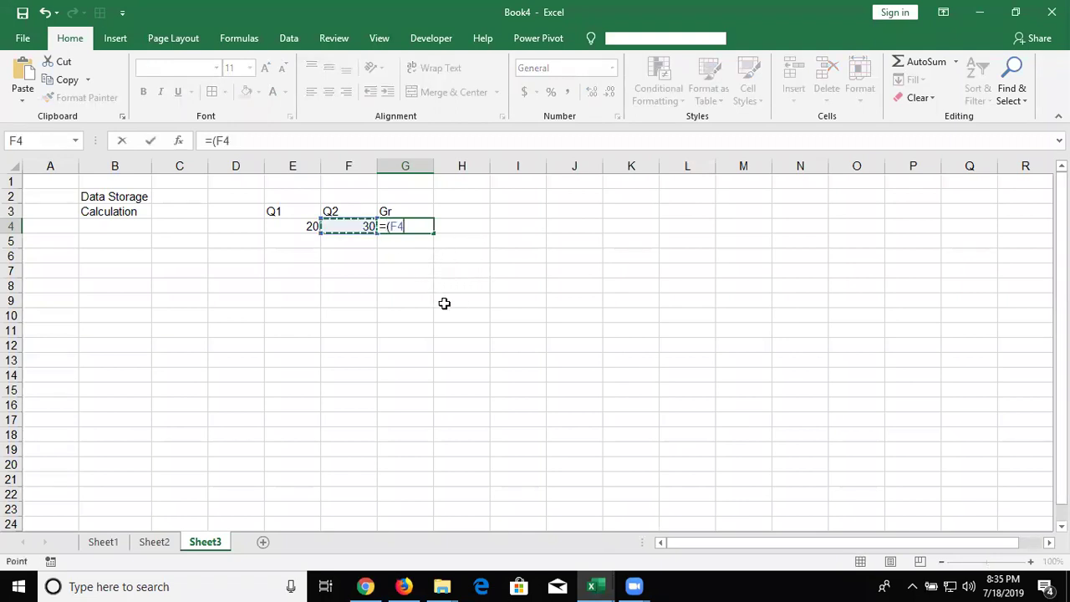
type("-")
key("Left")
key("Left")
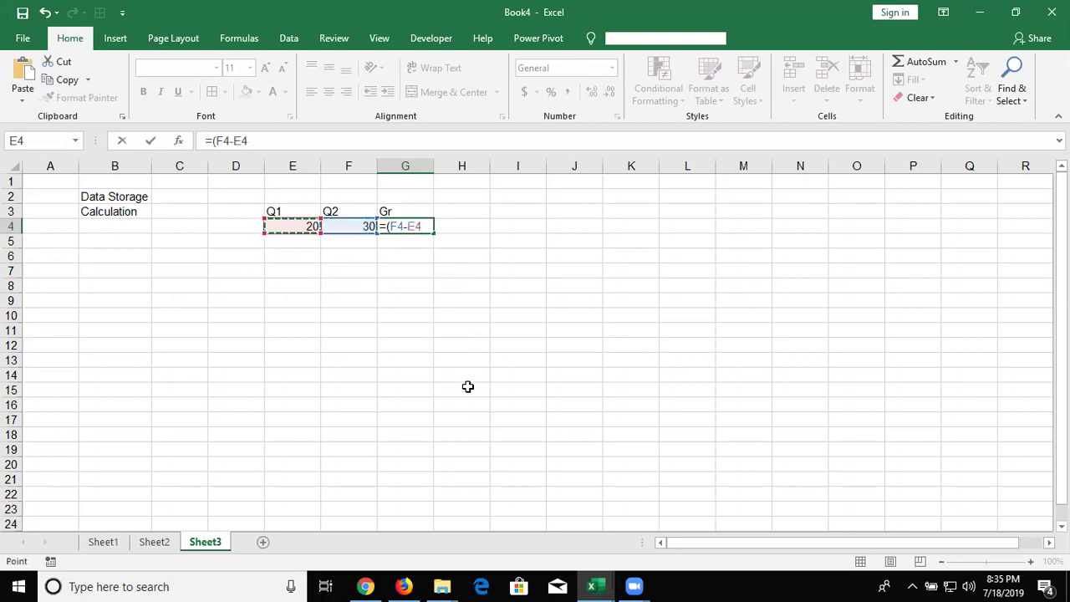
type(")")
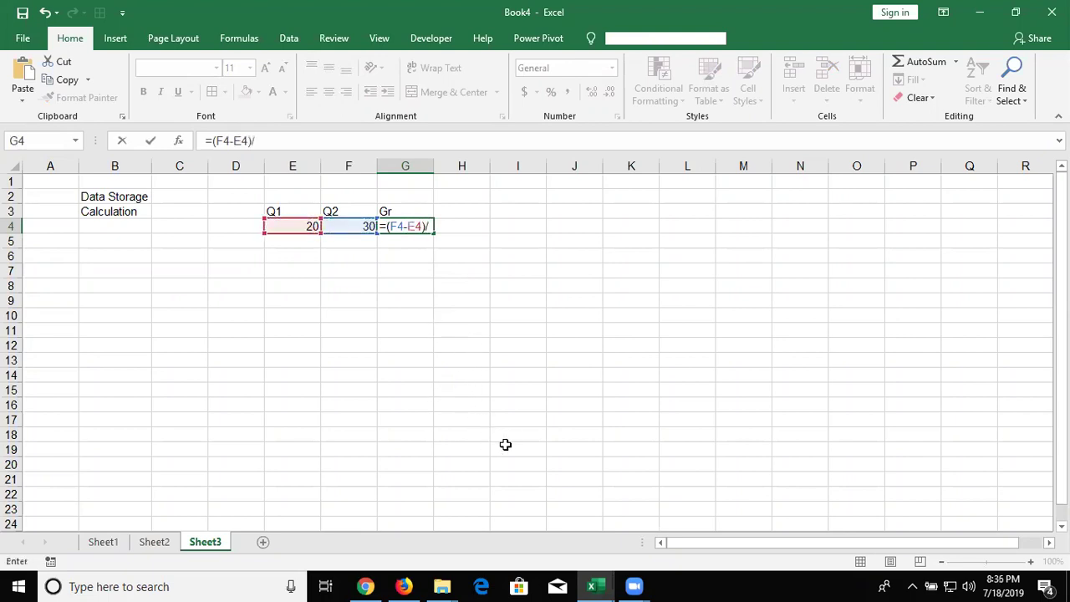
type("/")
key("Left")
key("Left")
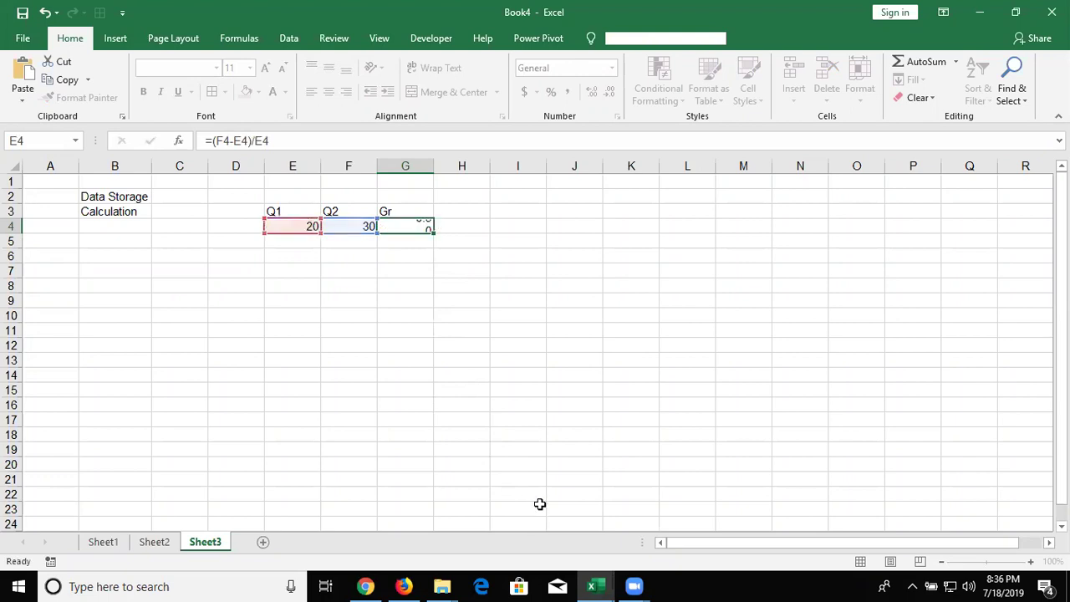
key("Return")
key("Up")
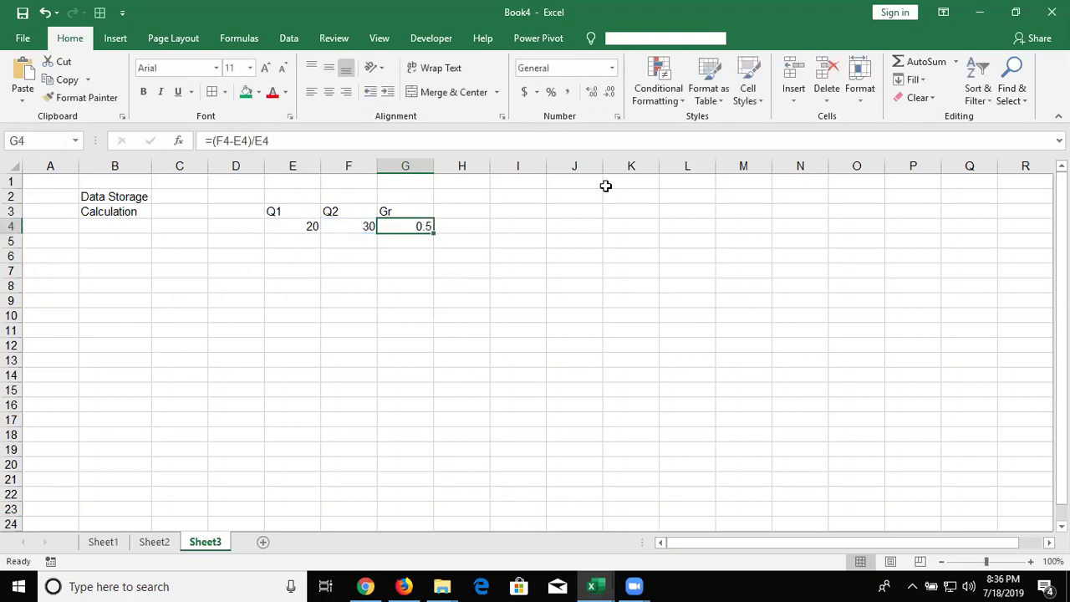
left_click(551, 92)
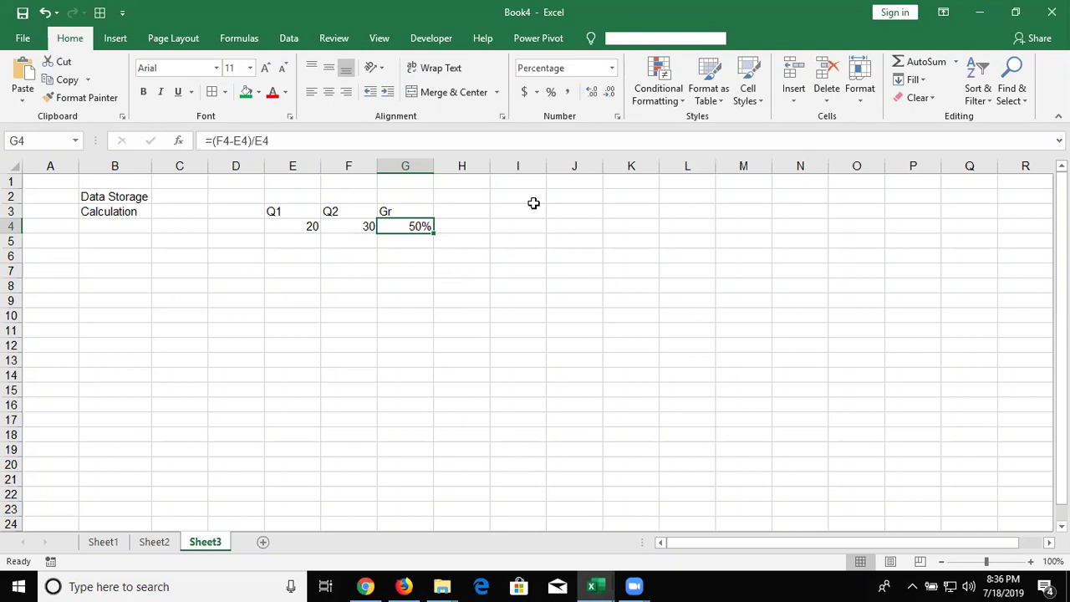
Step: Start typing the label 'Reperstantion' in cell B4
key("Left")
key("Left")
key("Left")
key("Left")
key("F2")
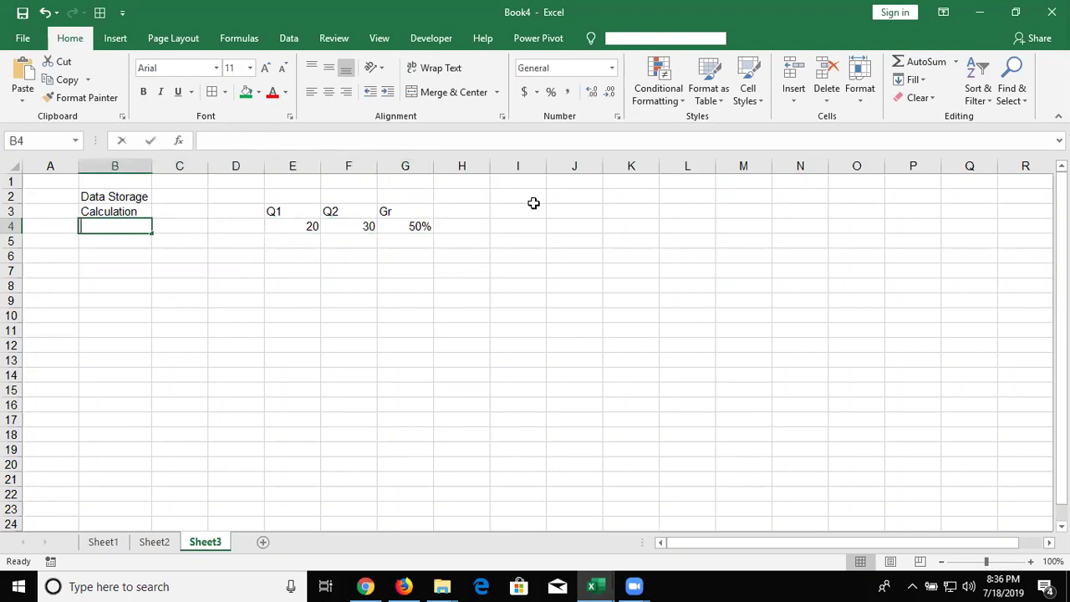
type("Rep")
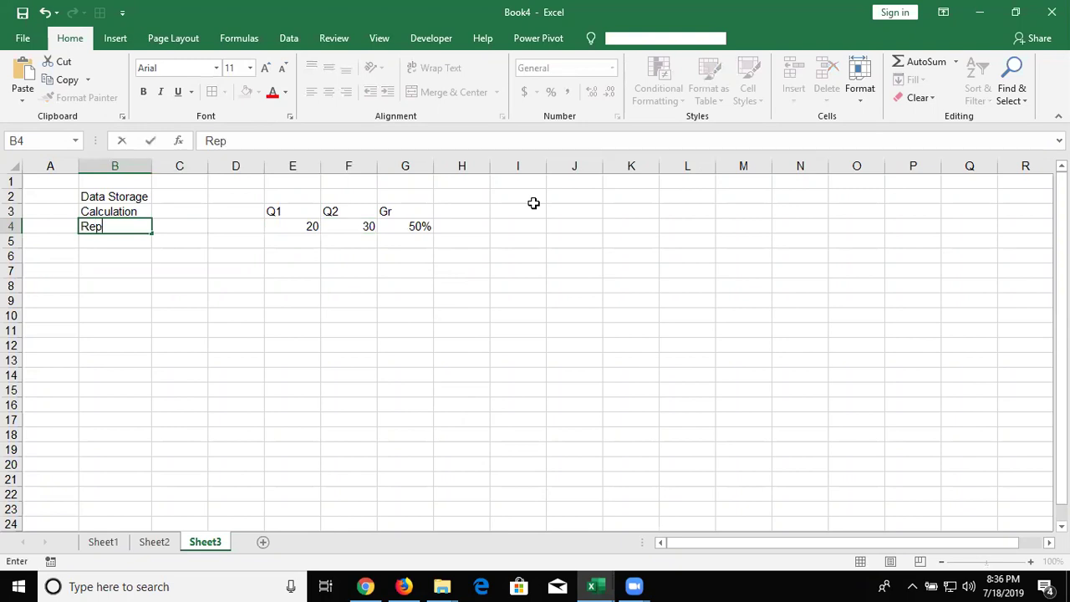
type("er")
type("s")
type("ta")
type("ntion")
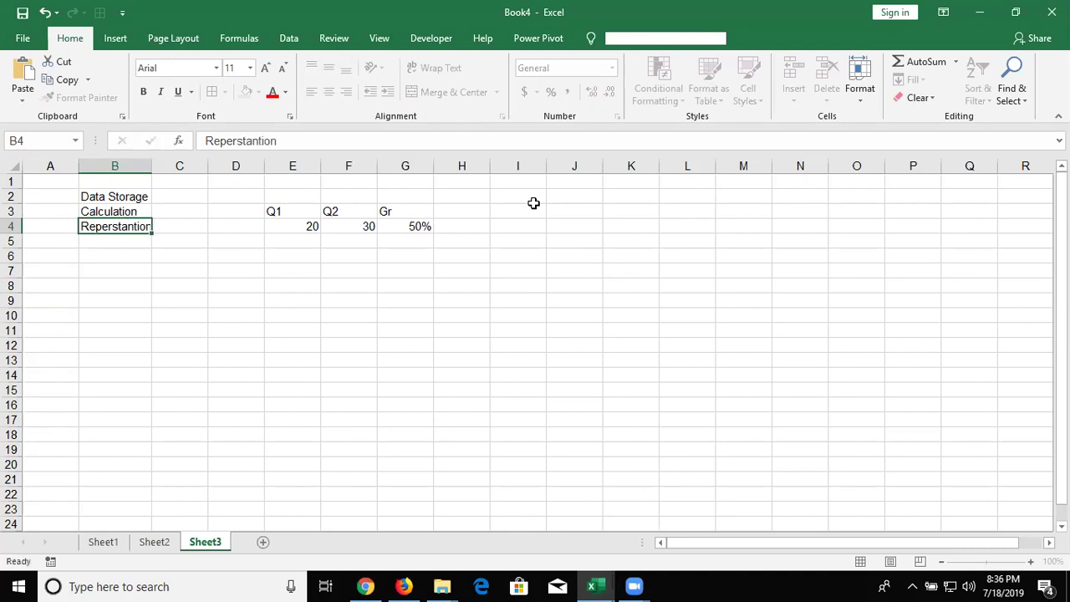
Step: Commit 'Reperstantion' in B4 beneath Calculation
key("Return")
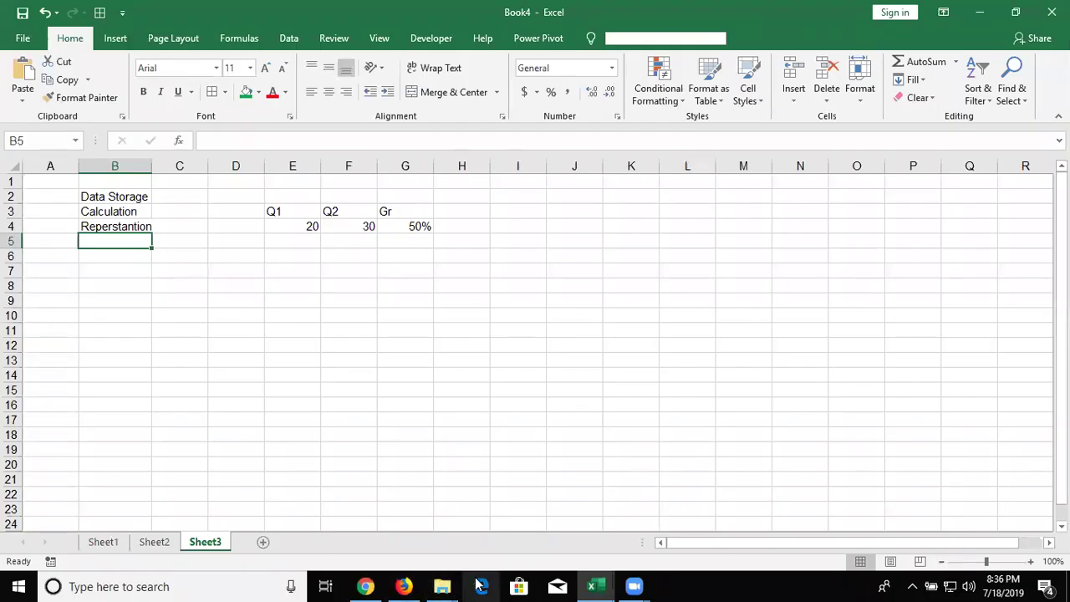
mouse_move(444, 585)
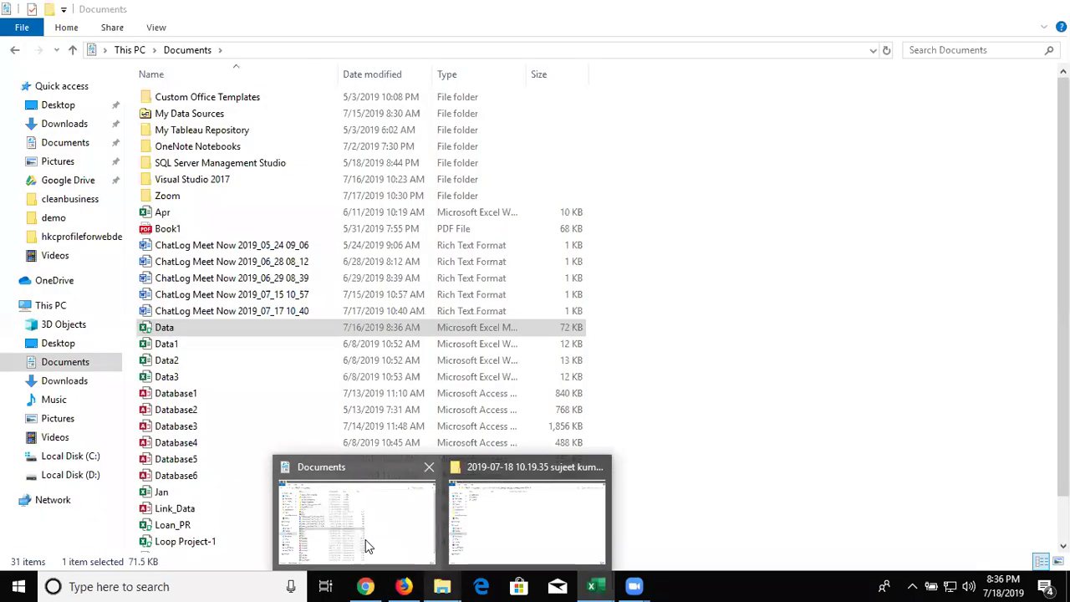
Step: Open 10.Sales Dashboard and 8.Sales Performance Dashboard from D:\Disk-3\3.Dashboard
left_click(365, 542)
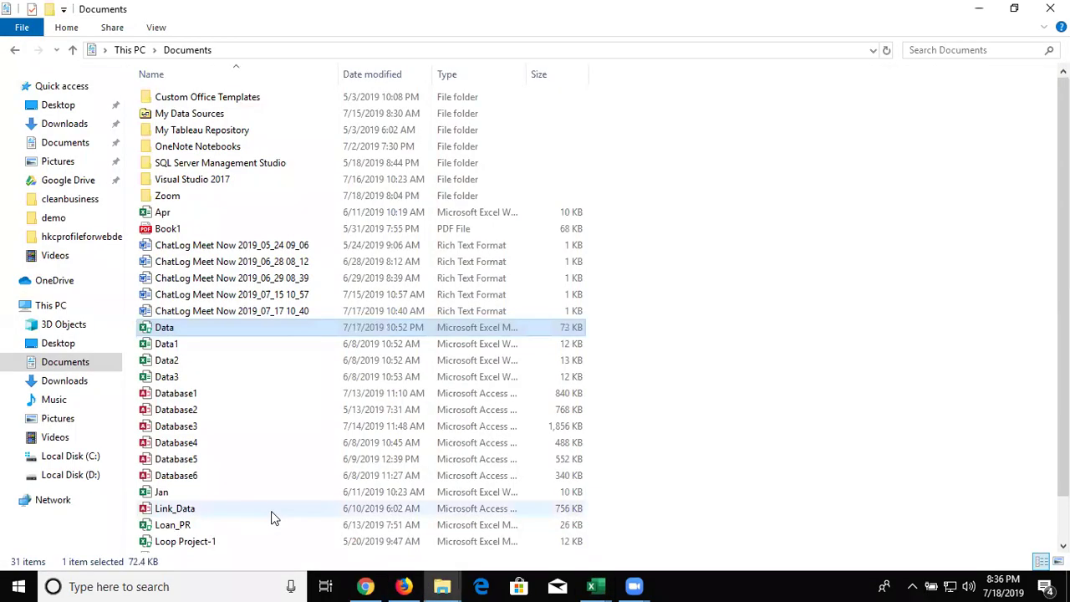
left_click(73, 474)
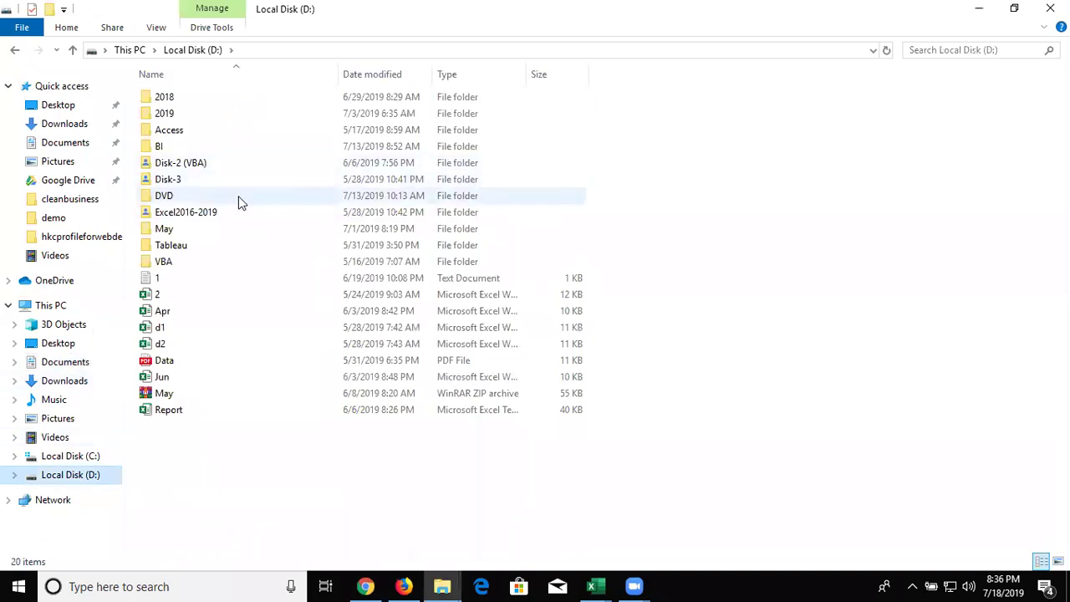
mouse_move(229, 166)
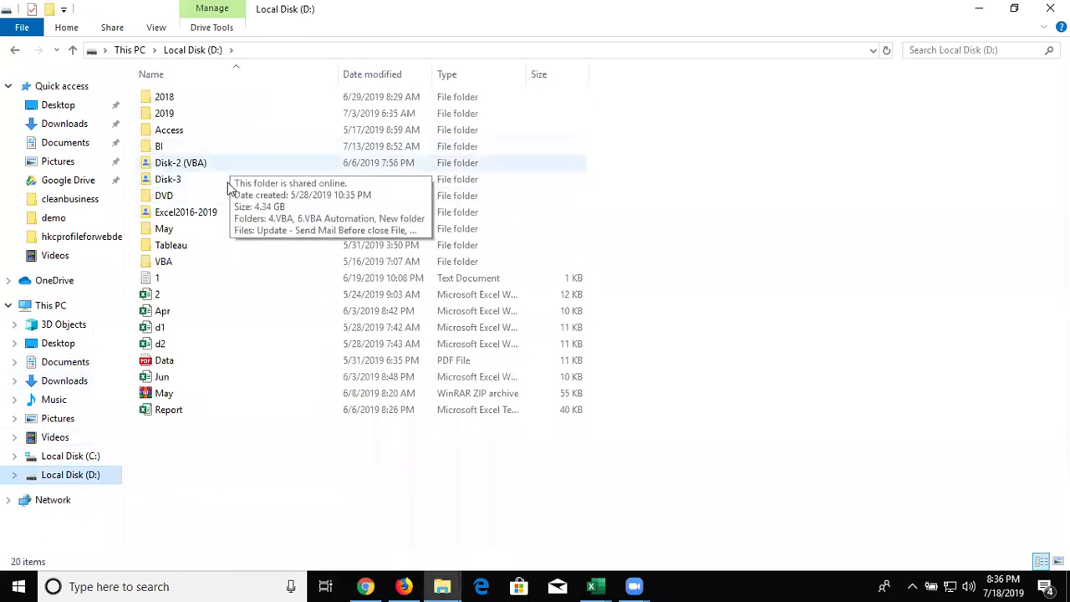
left_click(229, 197)
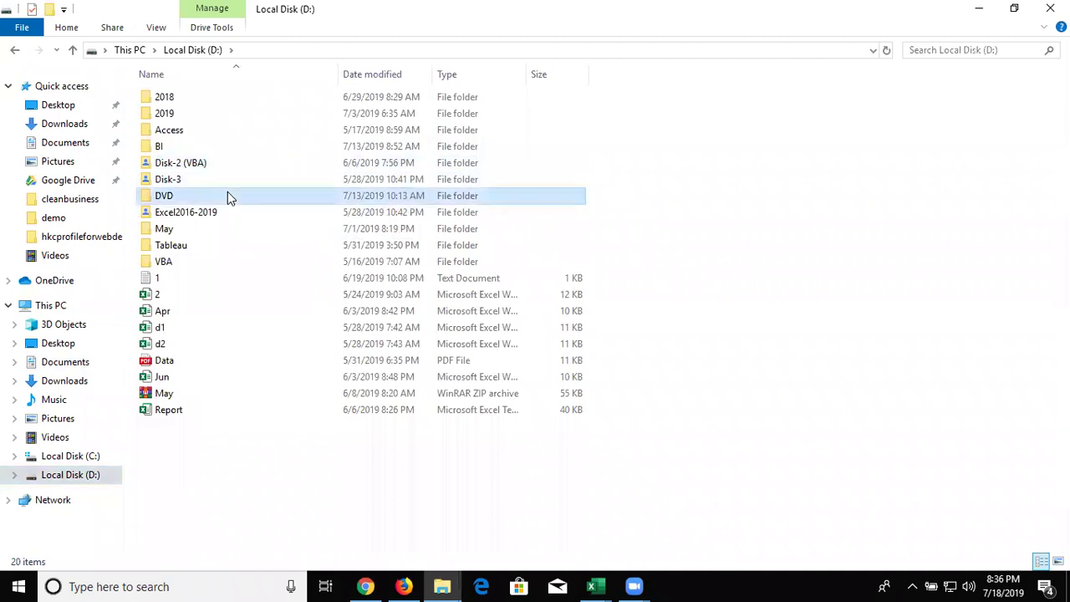
double_click(194, 180)
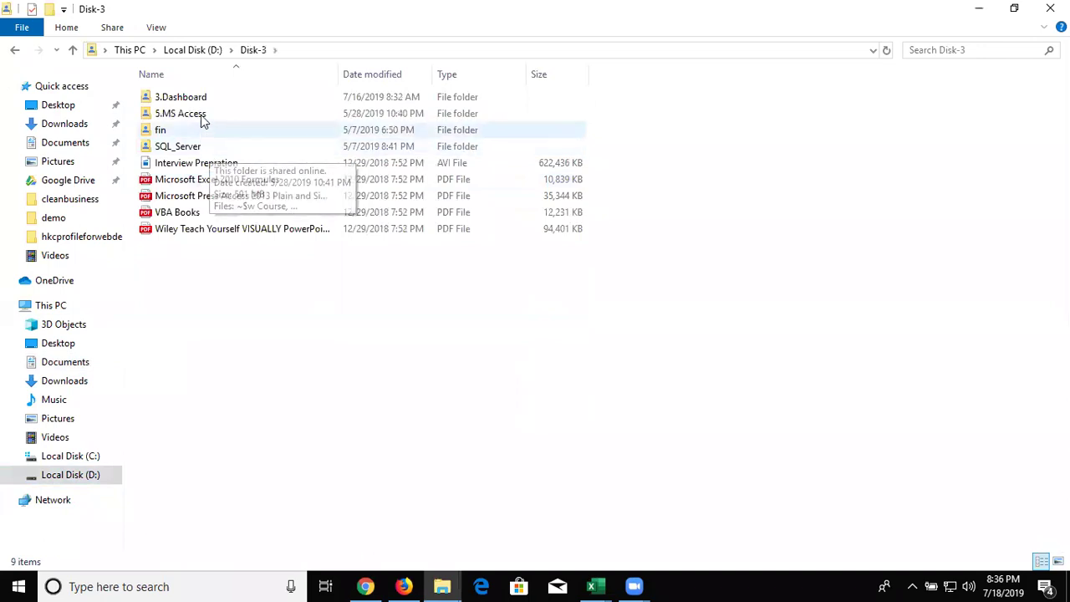
double_click(190, 98)
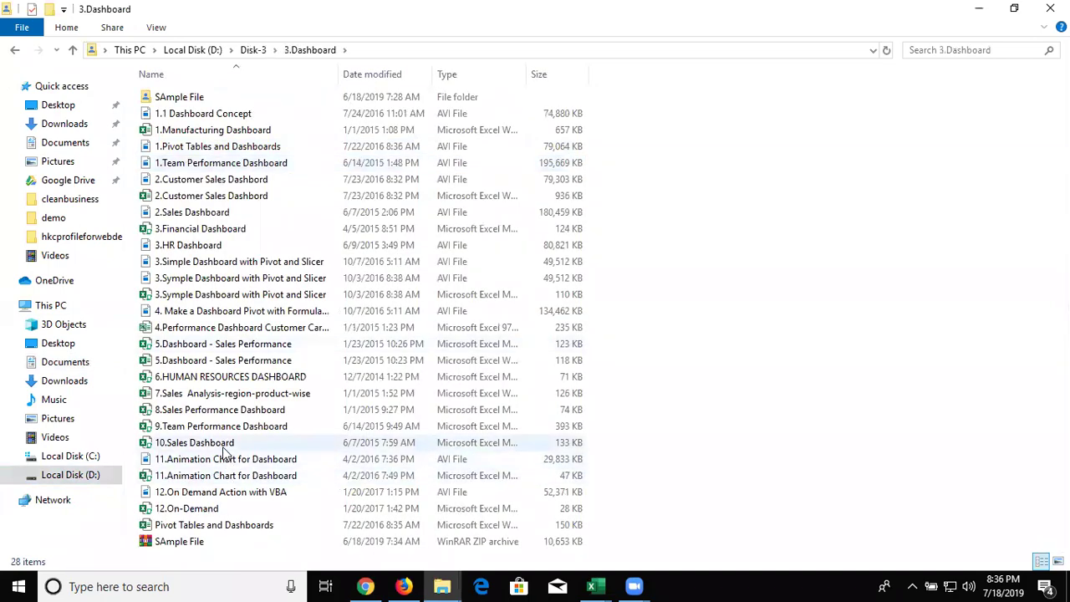
double_click(224, 445)
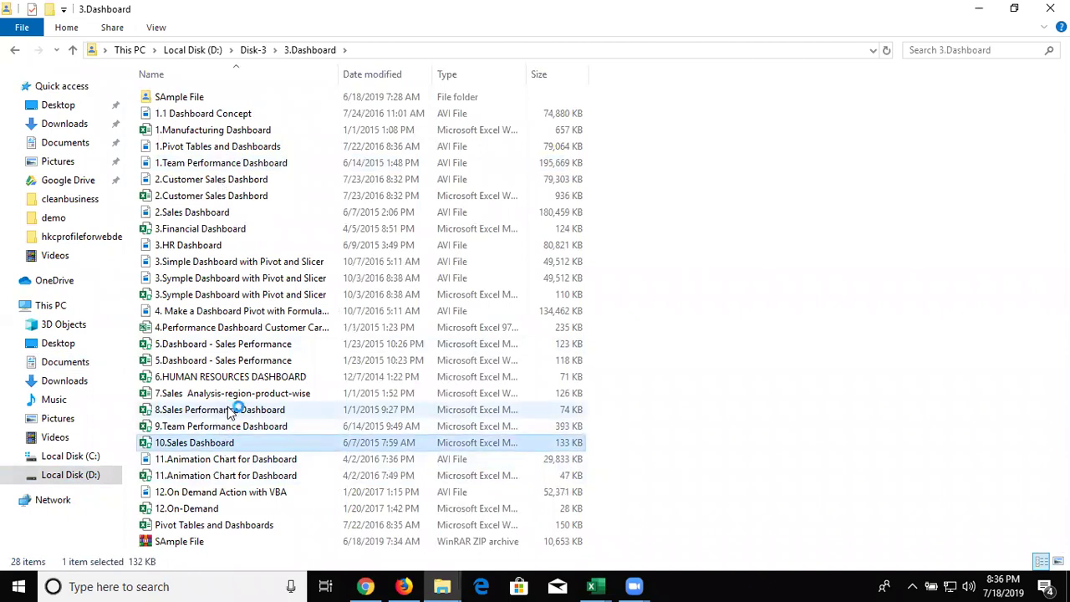
left_click(231, 411)
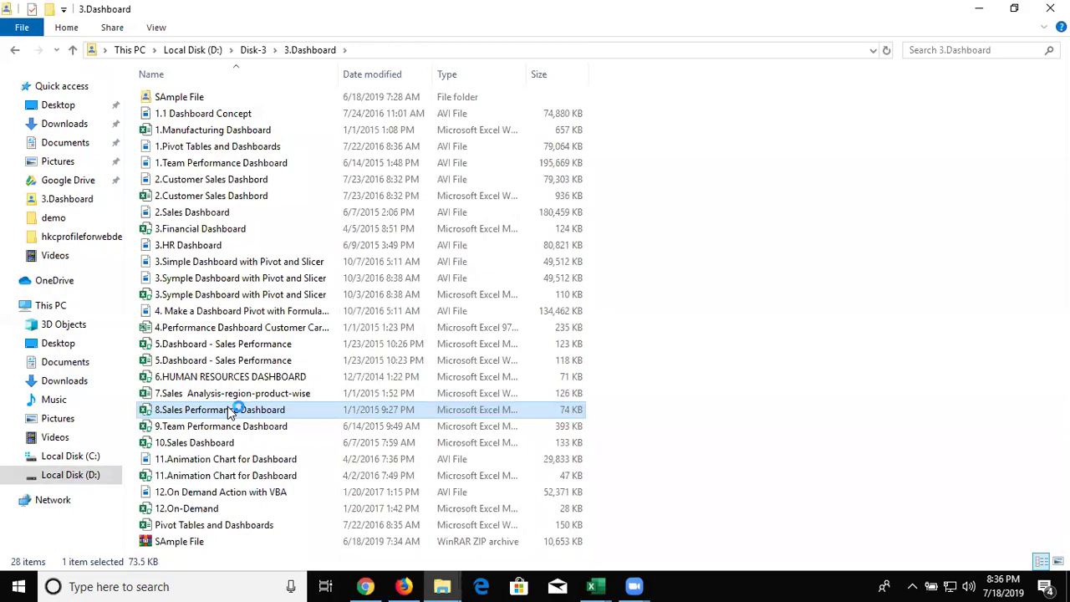
left_click(613, 585)
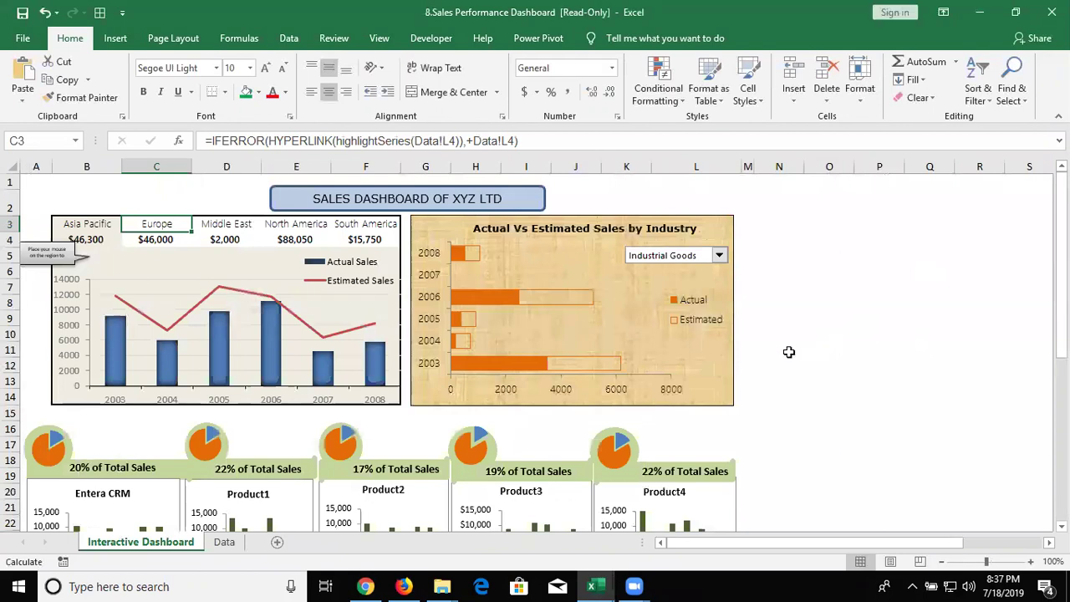
Step: Set the 10.Sales Dashboard's choose-month dropdown to Feb-12, then return to Book4
key("alt+Tab")
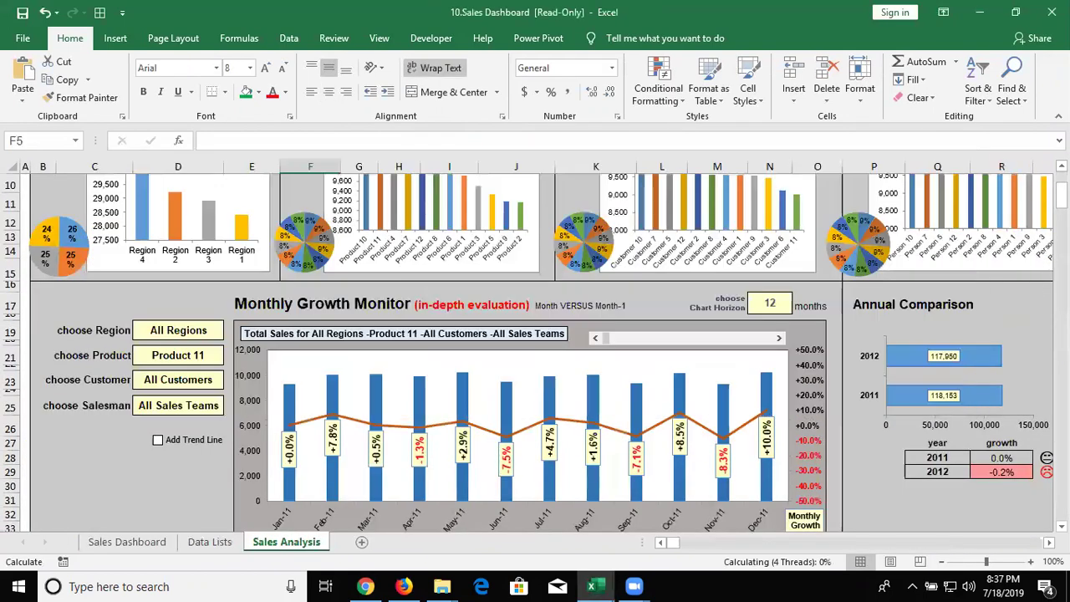
scroll(541, 351, "up", 3)
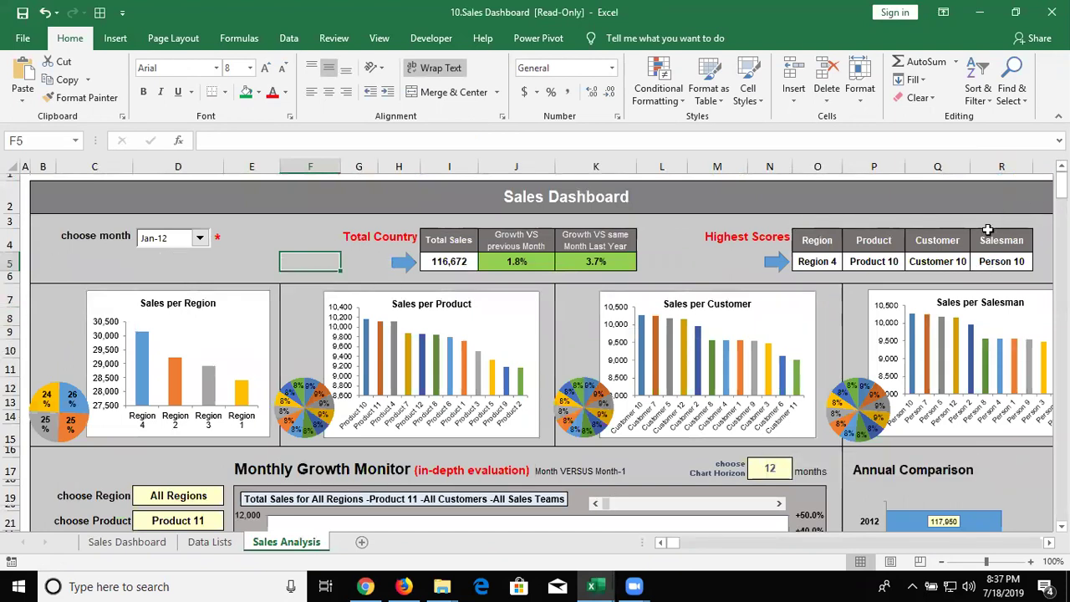
left_click_drag(1061, 184, 1060, 195)
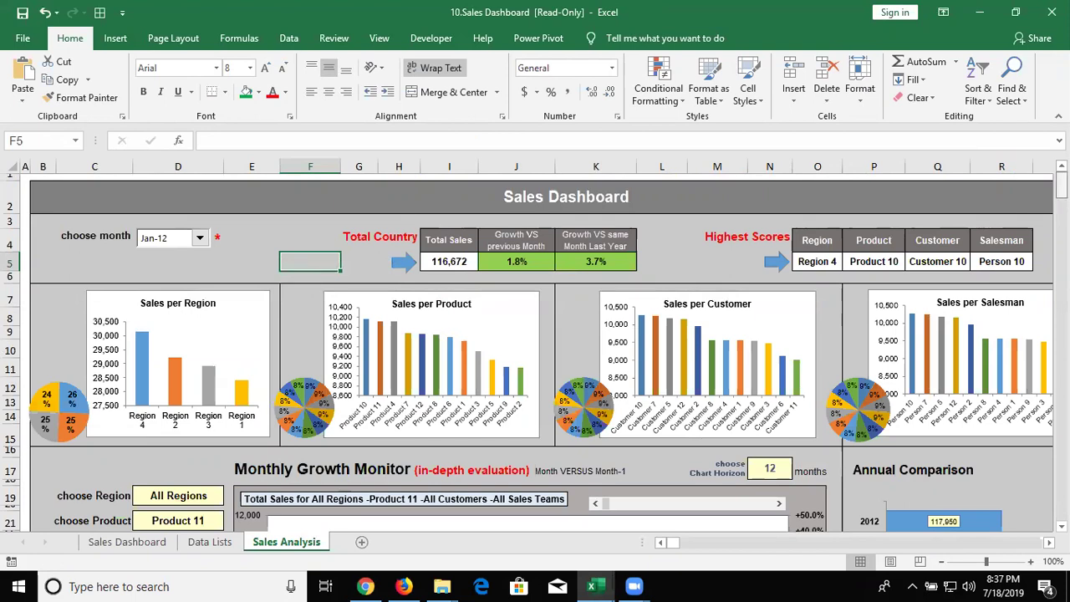
scroll(541, 354, "up", 8)
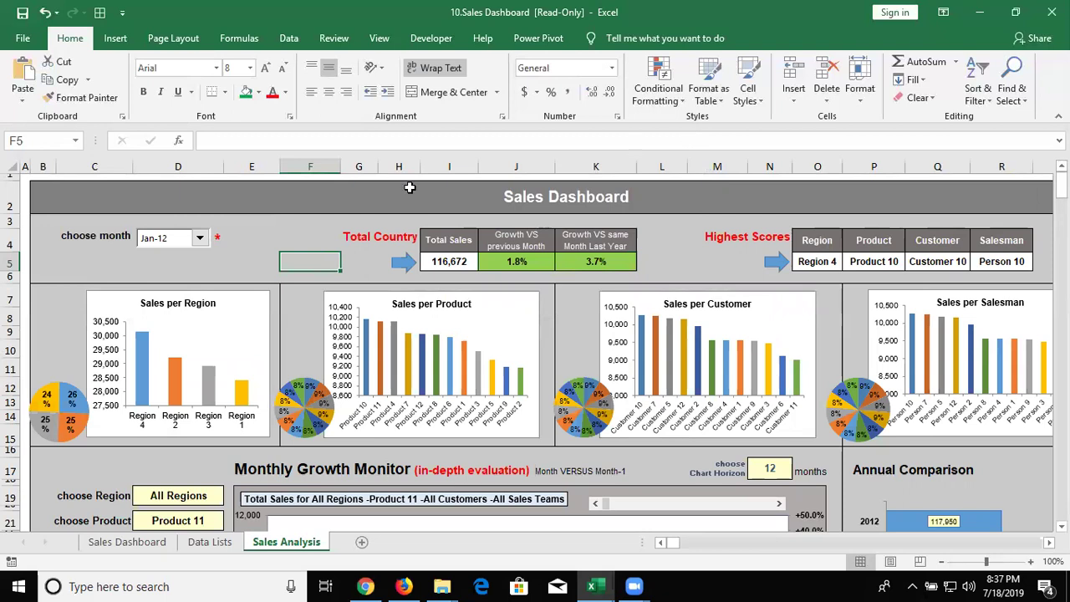
left_click(201, 238)
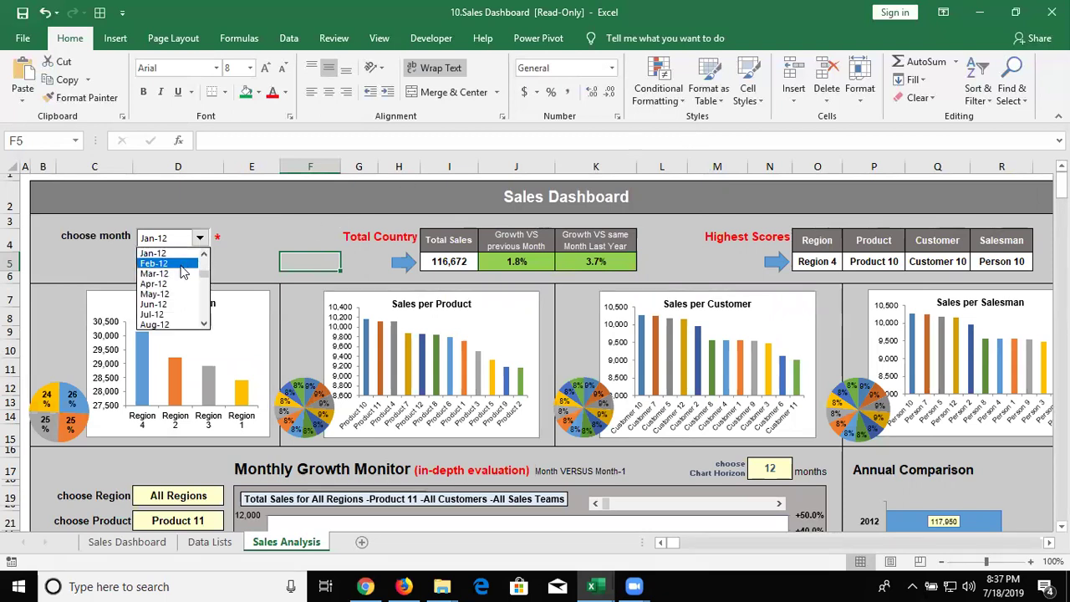
left_click(177, 264)
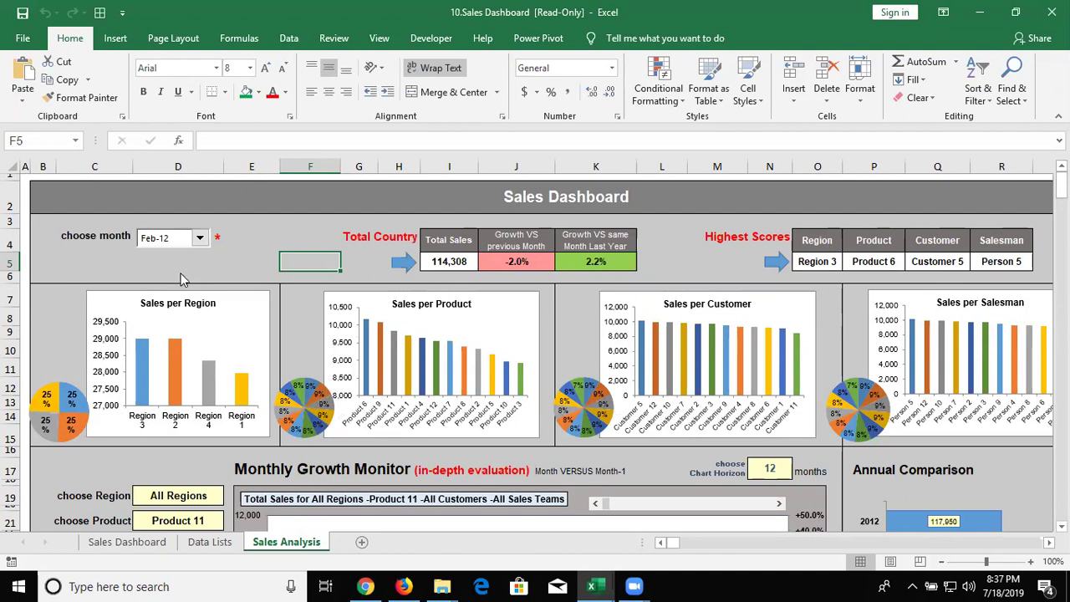
key("alt+Tab")
key("alt+Tab")
key("alt+Tab")
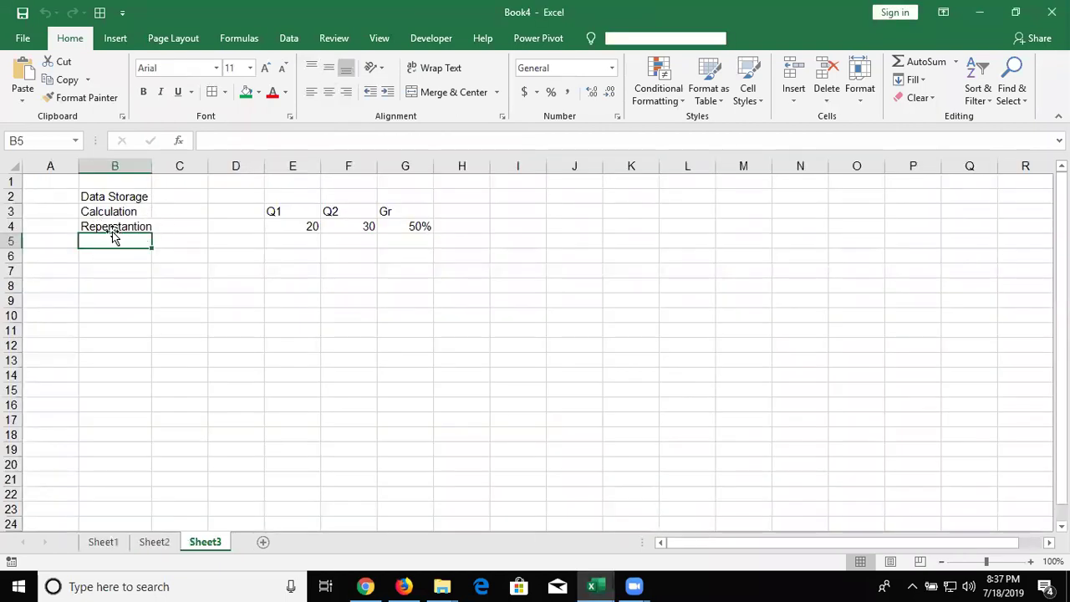
Step: Enter 'Sharing' in B5, then bring up the 10.Sales Dashboard workbook
type("Sharing")
key("Return")
left_click(114, 283)
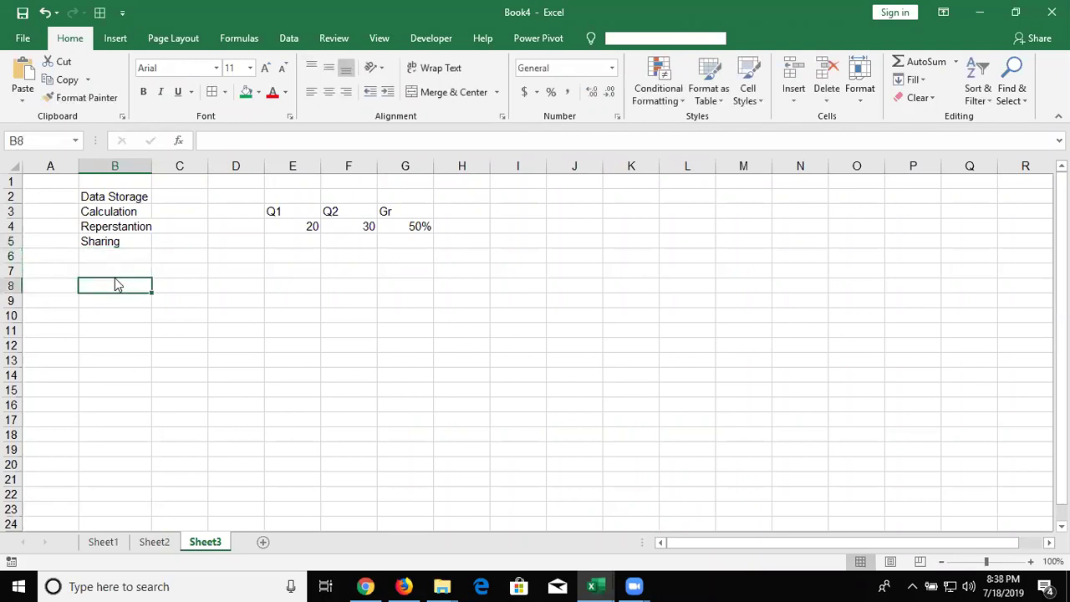
key("super+d")
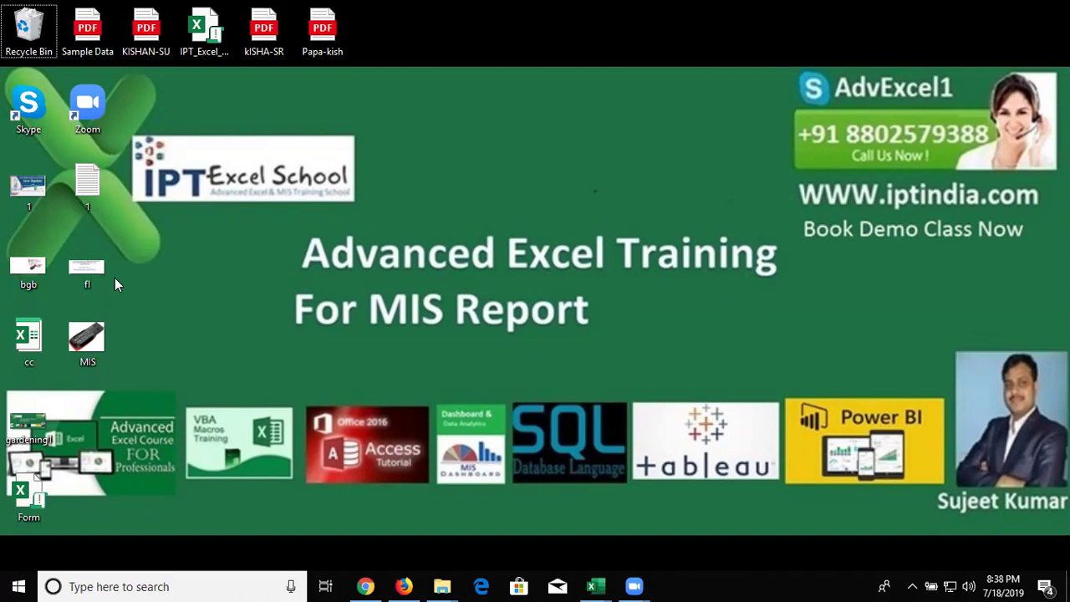
key("alt+Tab")
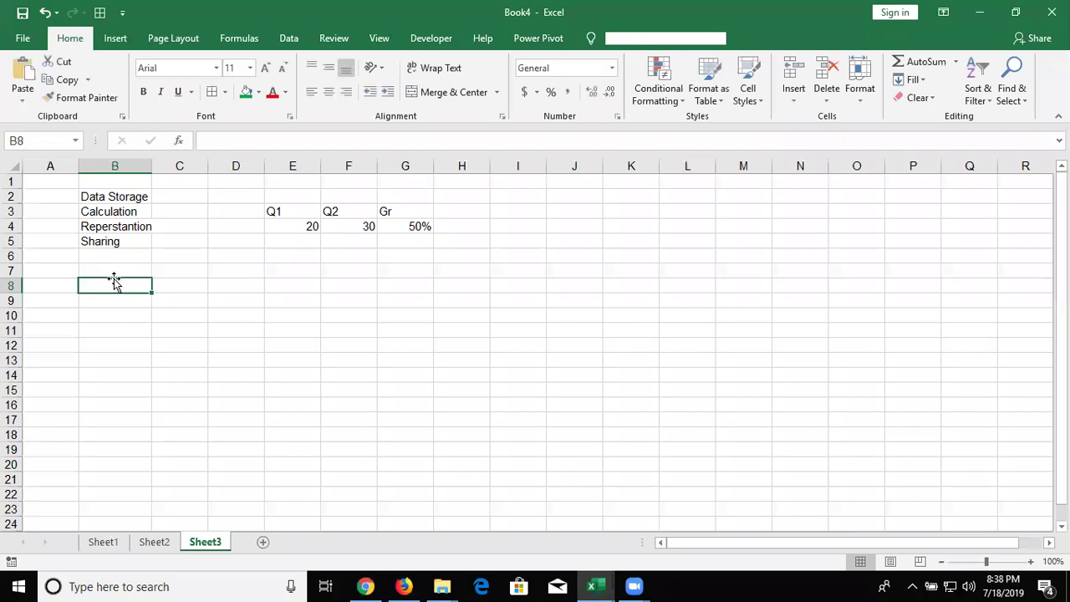
key("alt+Tab")
key("alt+Tab")
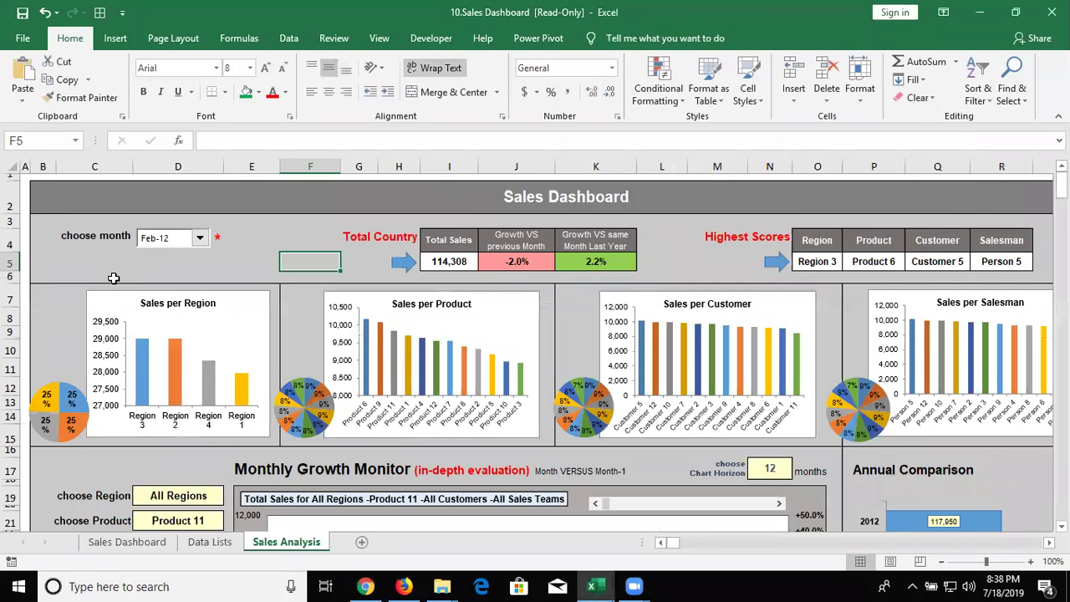
Step: Inspect the dashboard's KPI formulas in I5, J5 and P5, scroll through it, then show the desktop
key("Right")
key("Right")
key("Right")
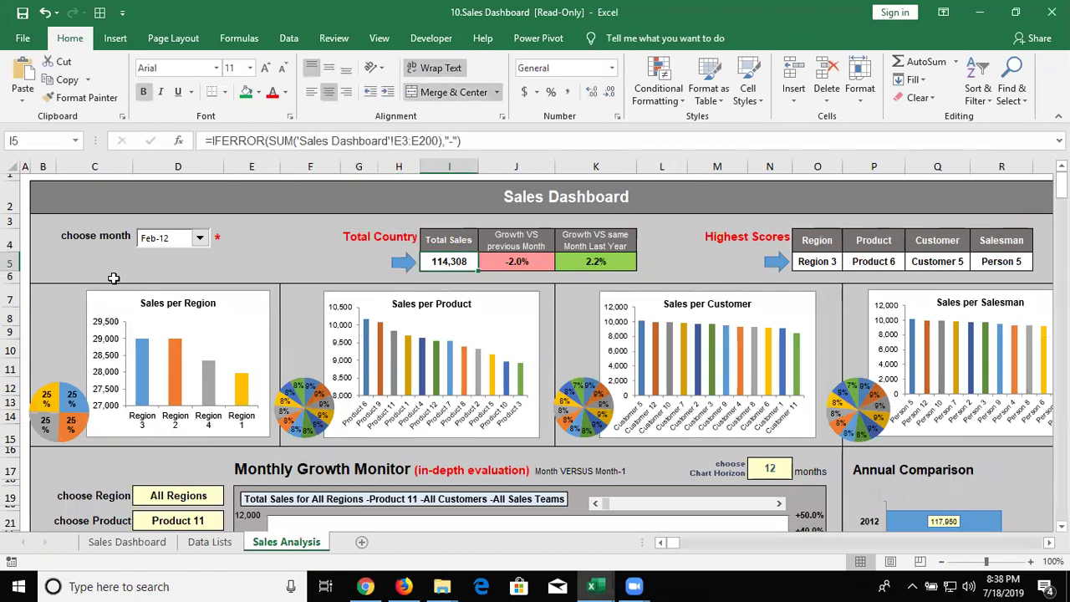
key("Right")
key("Right")
key("Left")
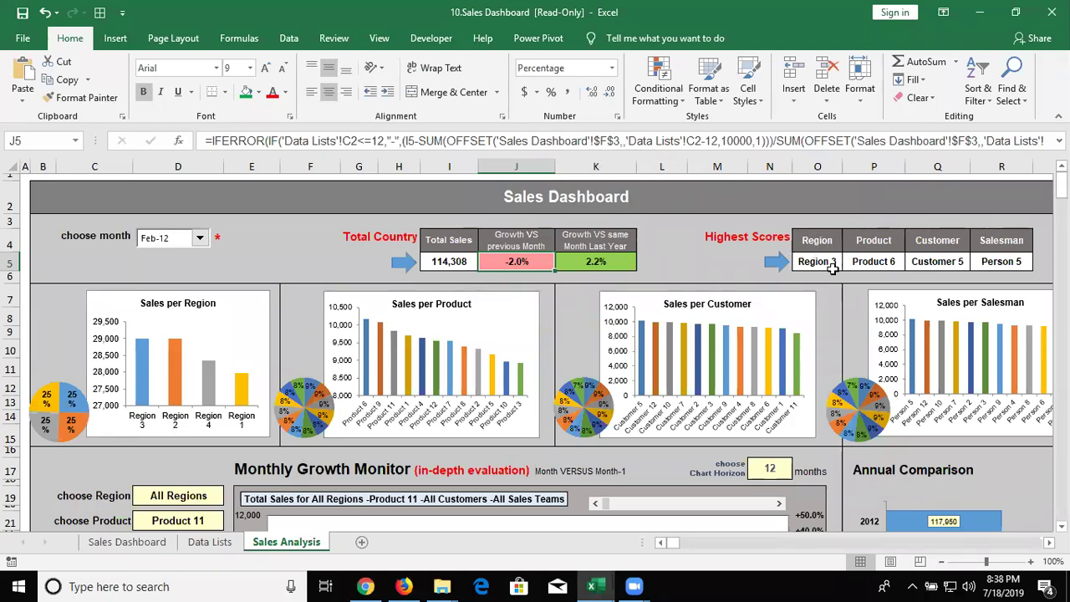
left_click(885, 265)
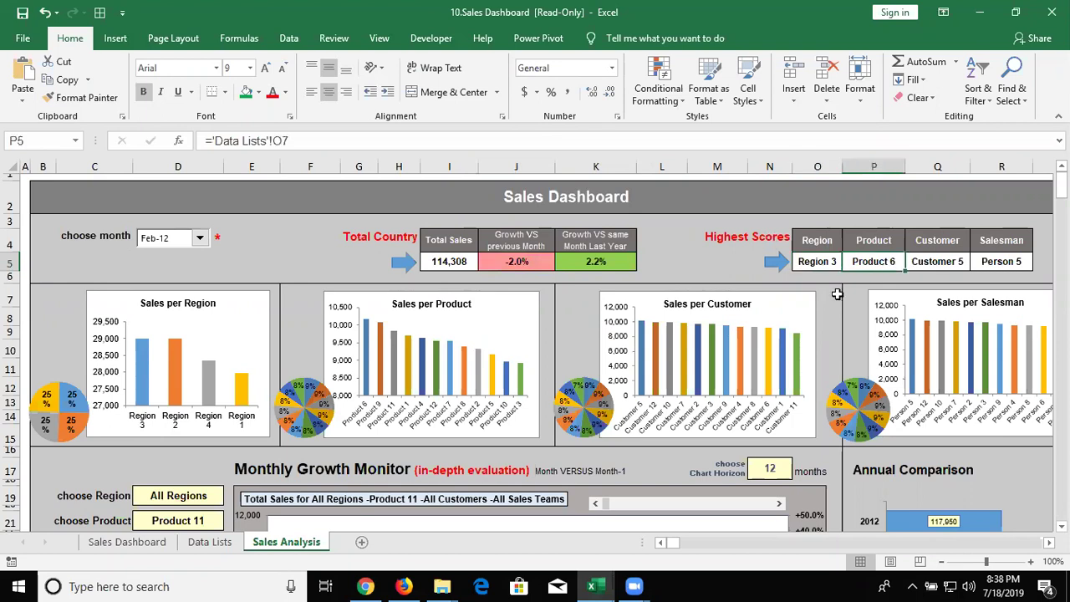
scroll(817, 309, "down", 1)
scroll(818, 309, "down", 2)
scroll(817, 309, "down", 1)
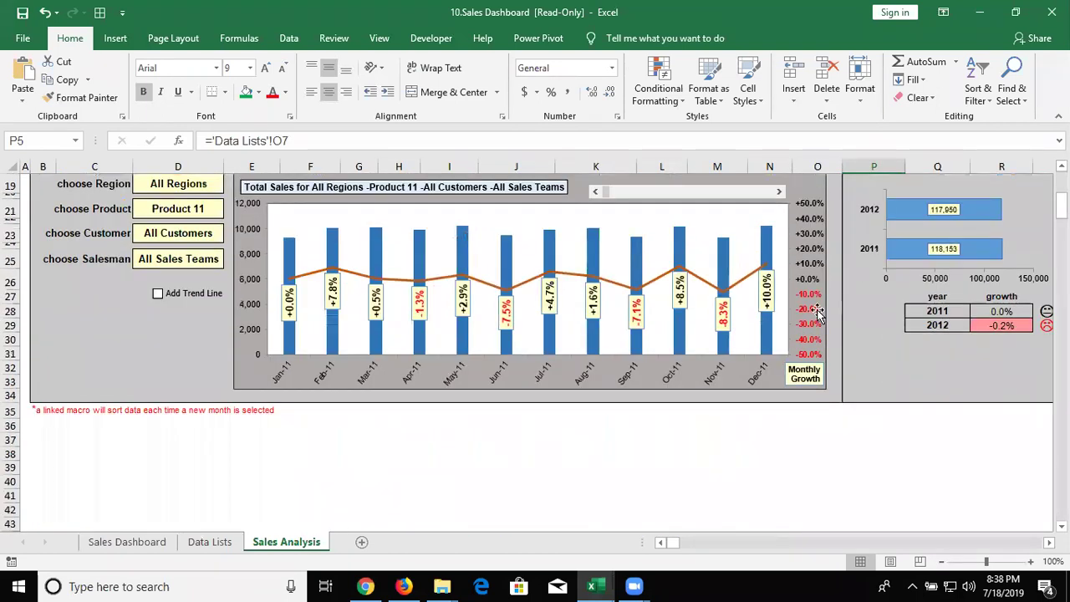
scroll(818, 309, "up", 1)
scroll(818, 311, "up", 1)
scroll(817, 318, "up", 2)
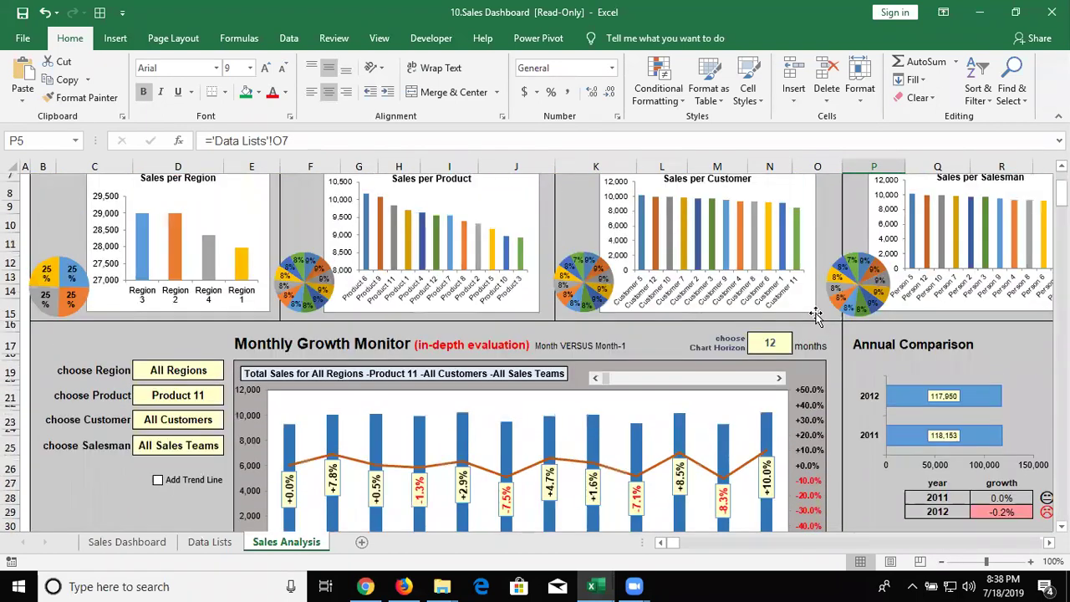
scroll(812, 311, "up", 2)
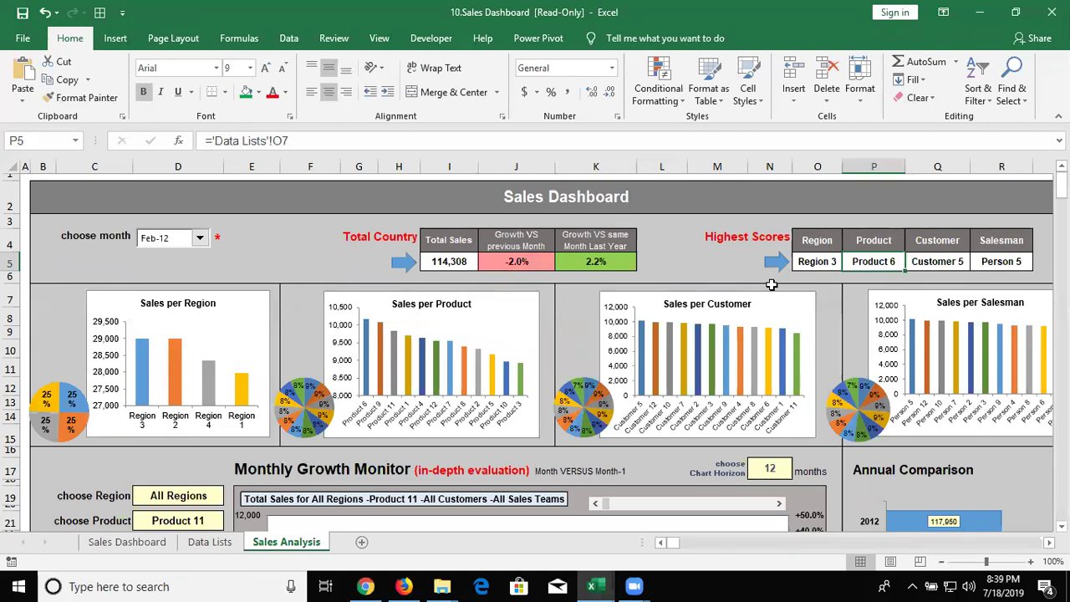
key("super+d")
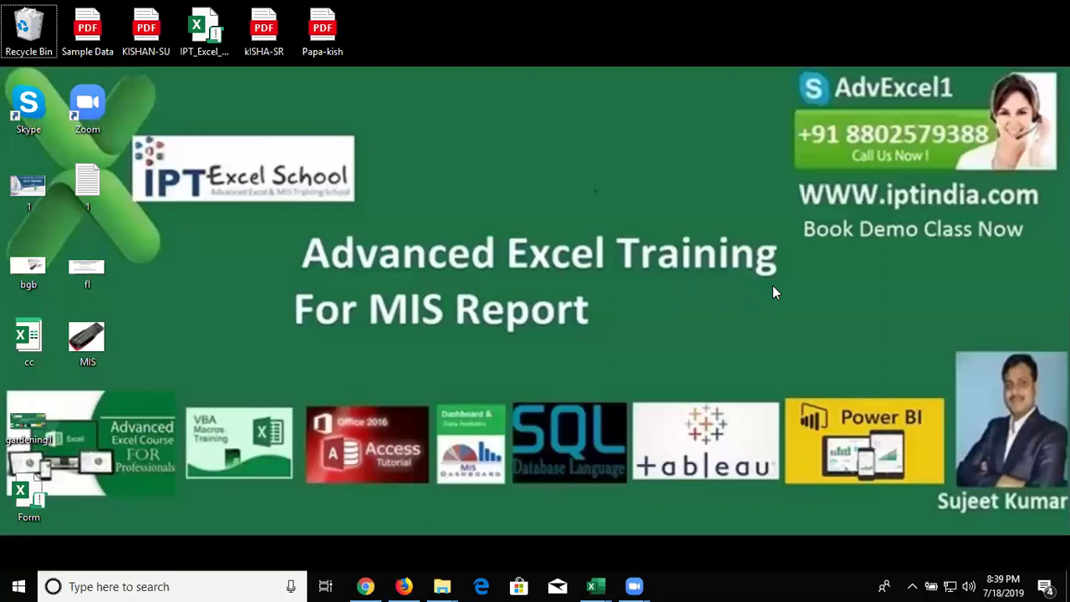